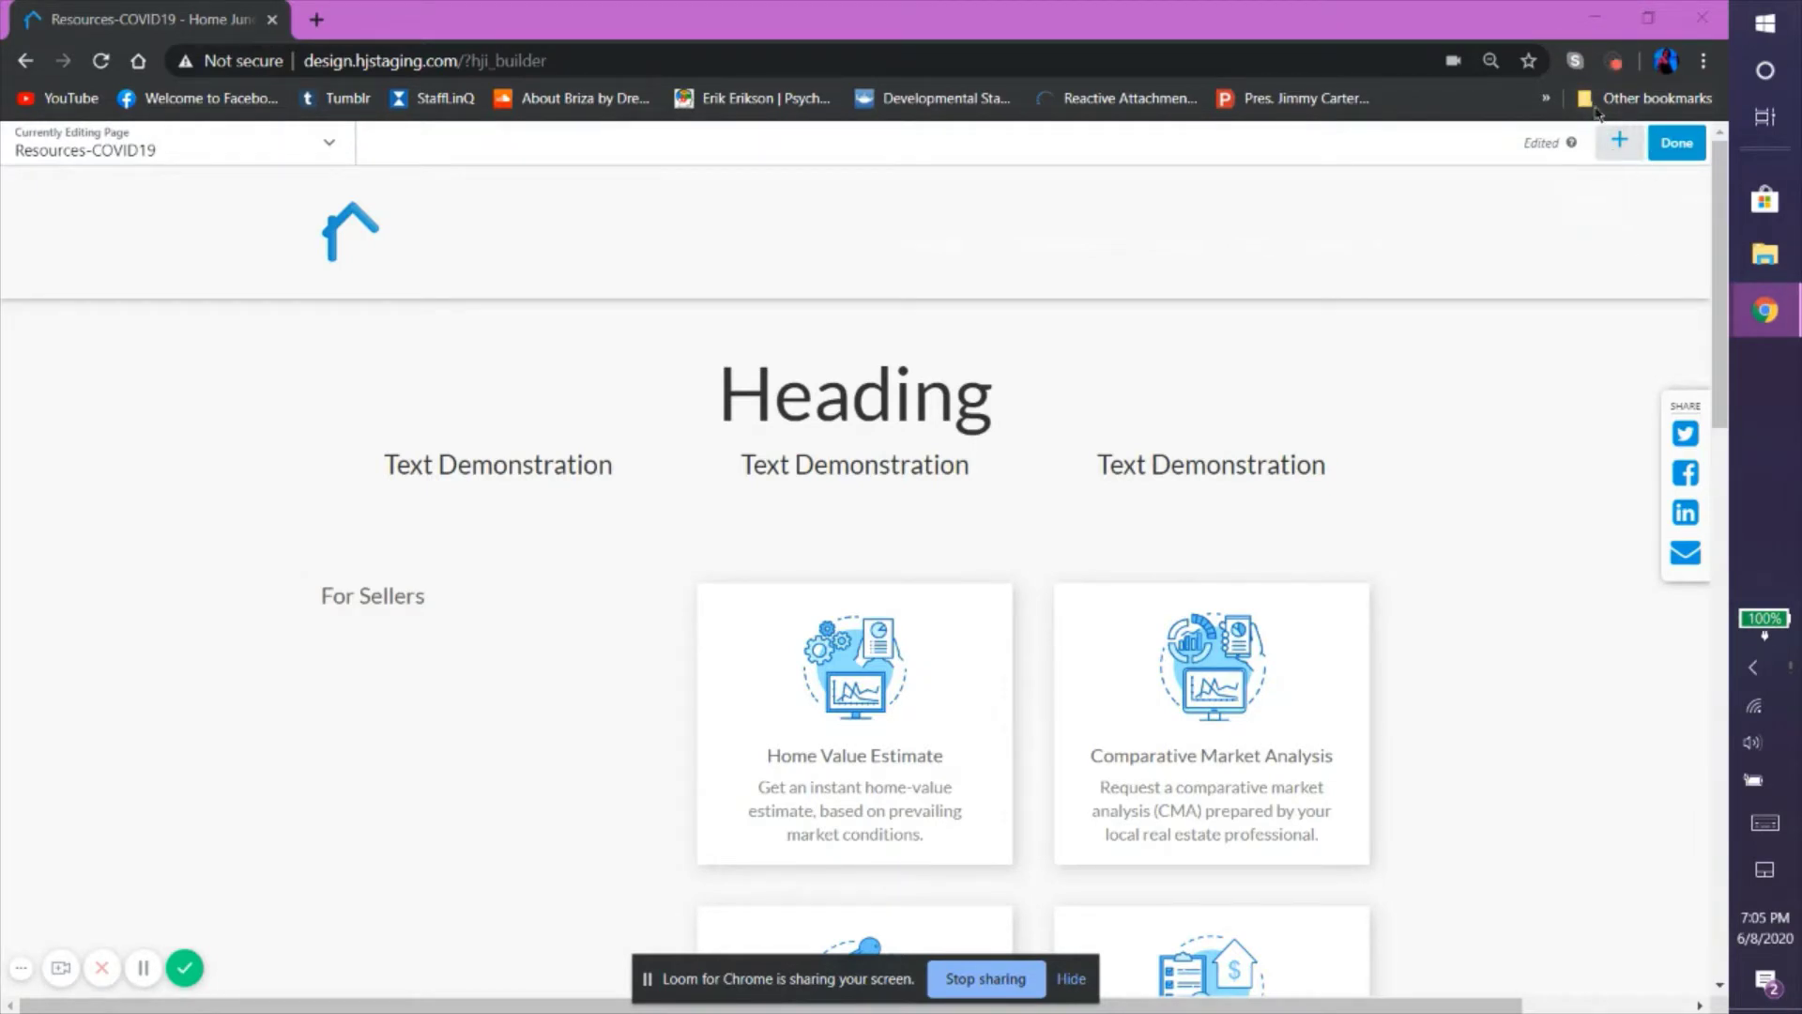
Browse the available modules, rows, templates and saved items, and add a 4 Columns row above the Heading row.
{"action": "left_click", "coordinate": [1622, 150]}
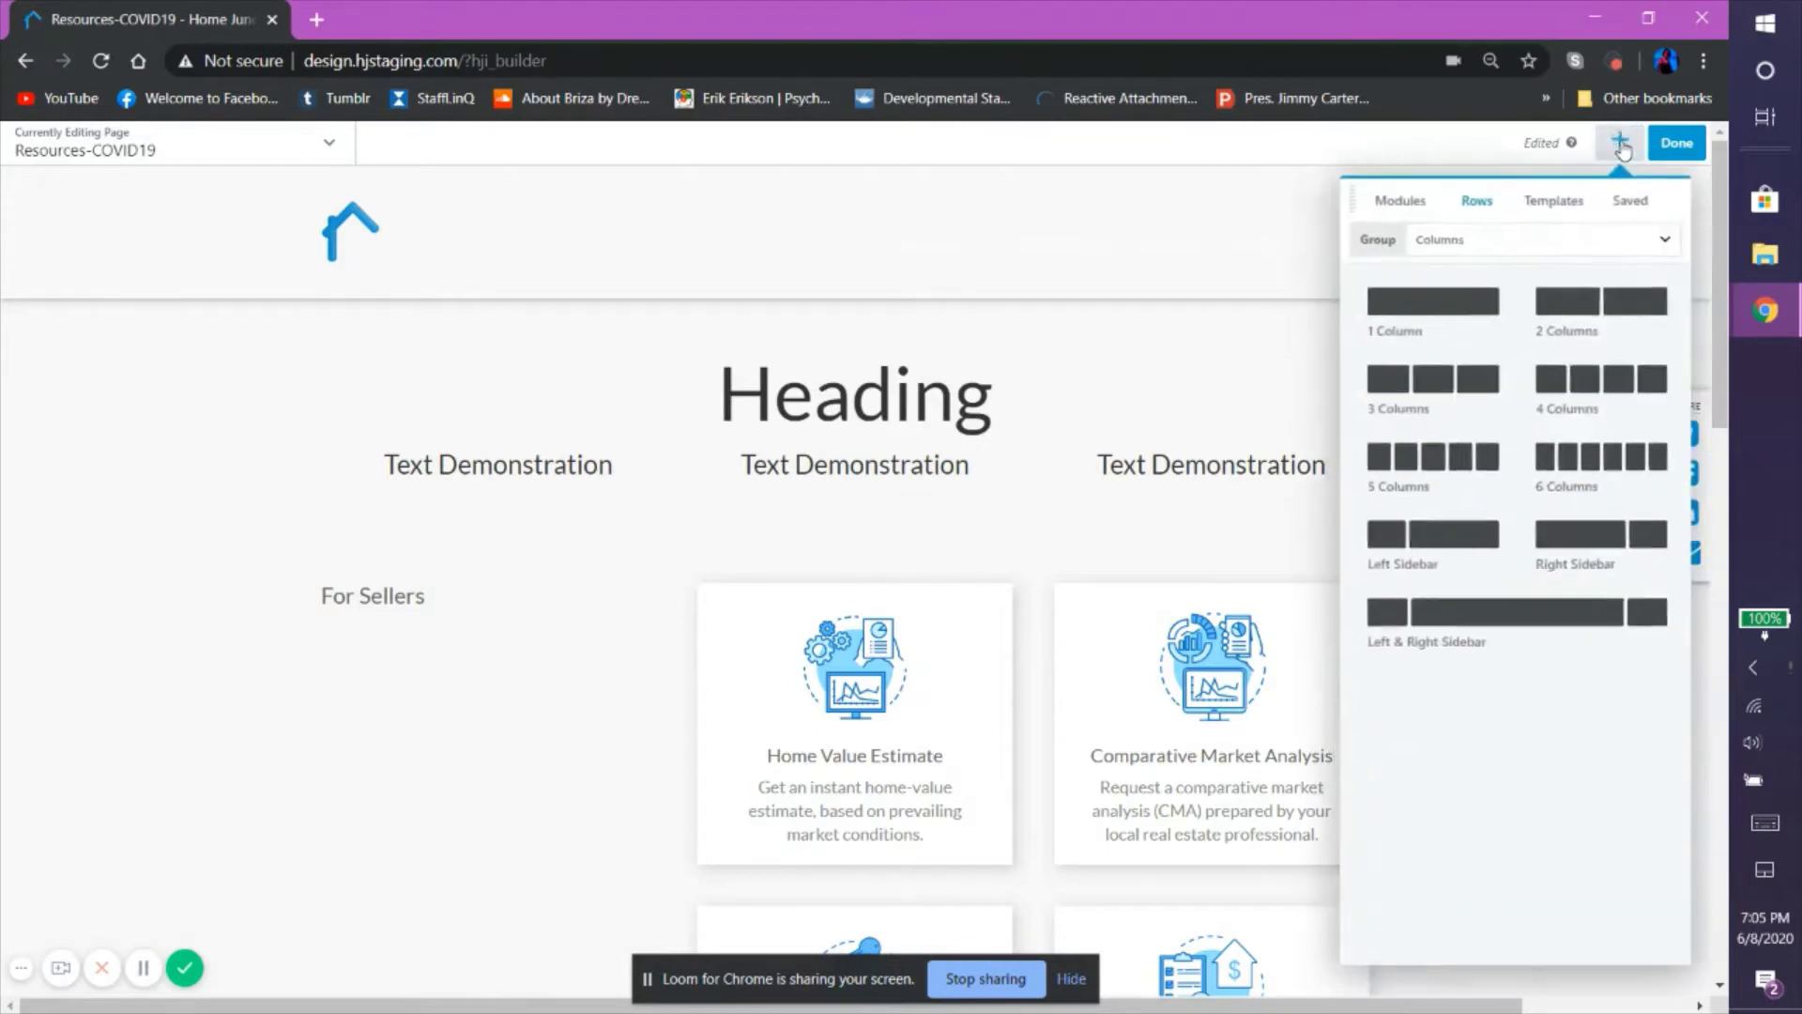
{"action": "left_click", "coordinate": [1418, 204]}
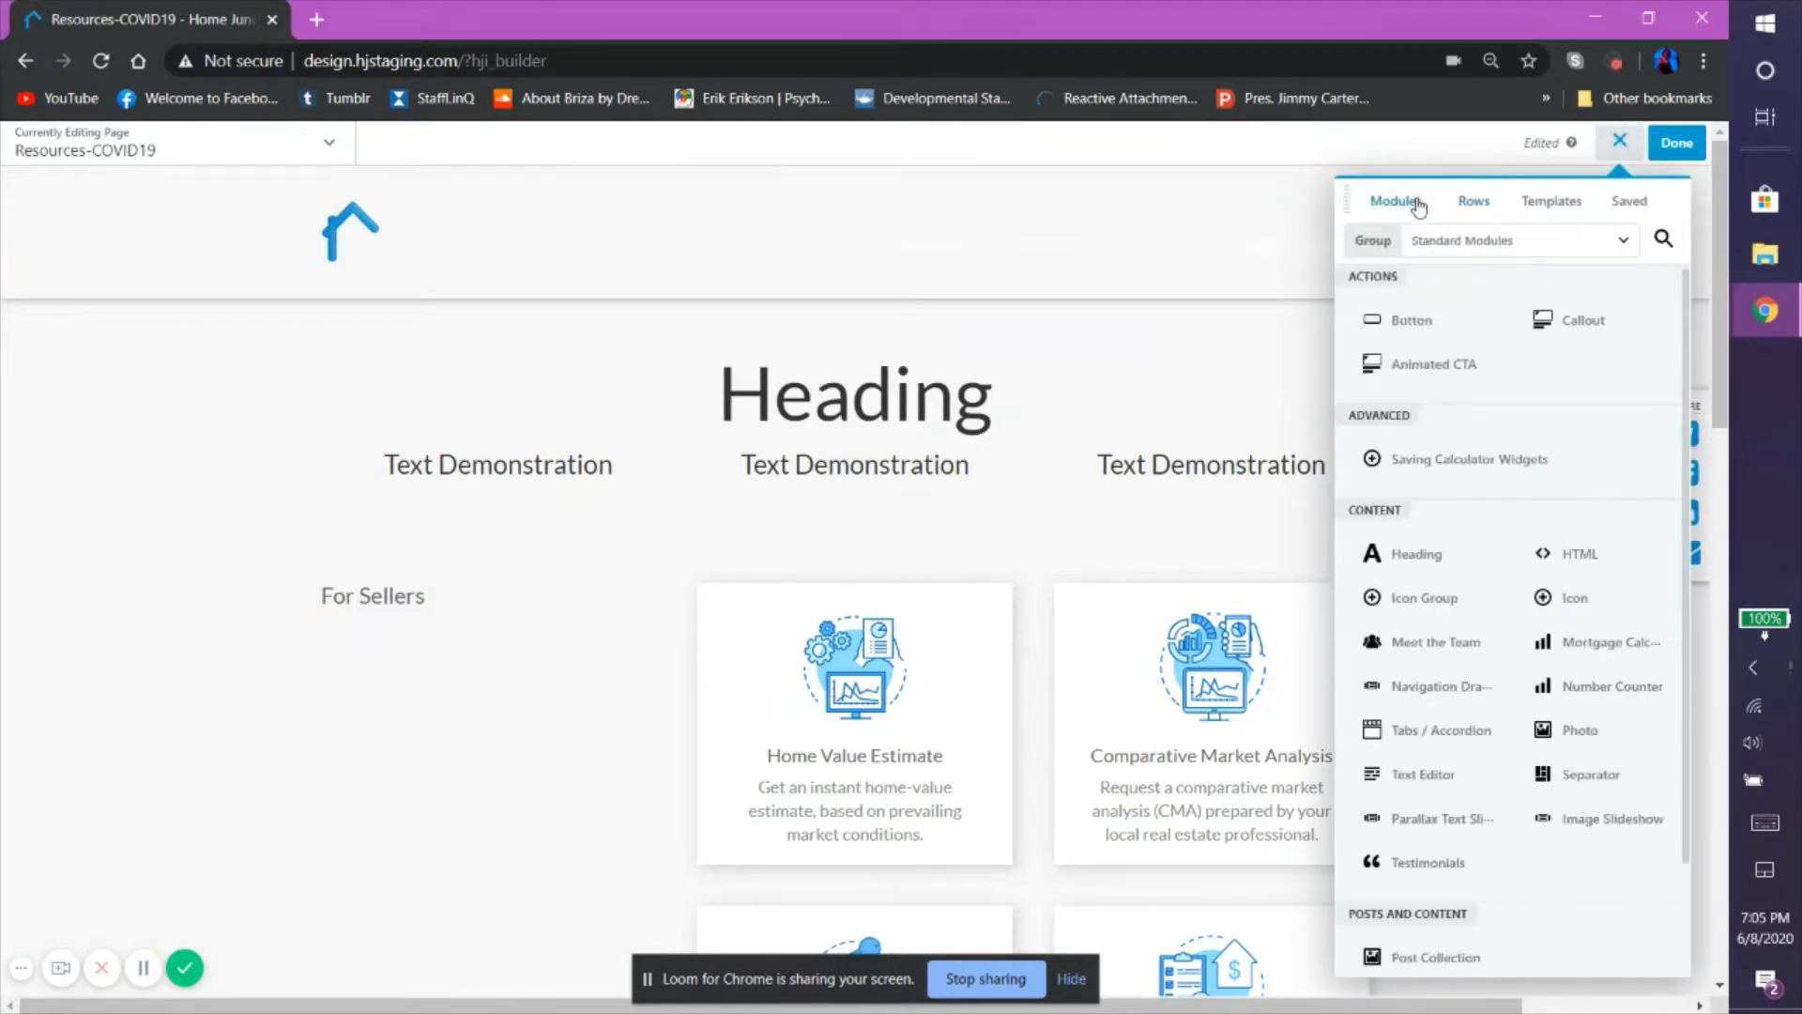
{"action": "left_click", "coordinate": [1472, 199]}
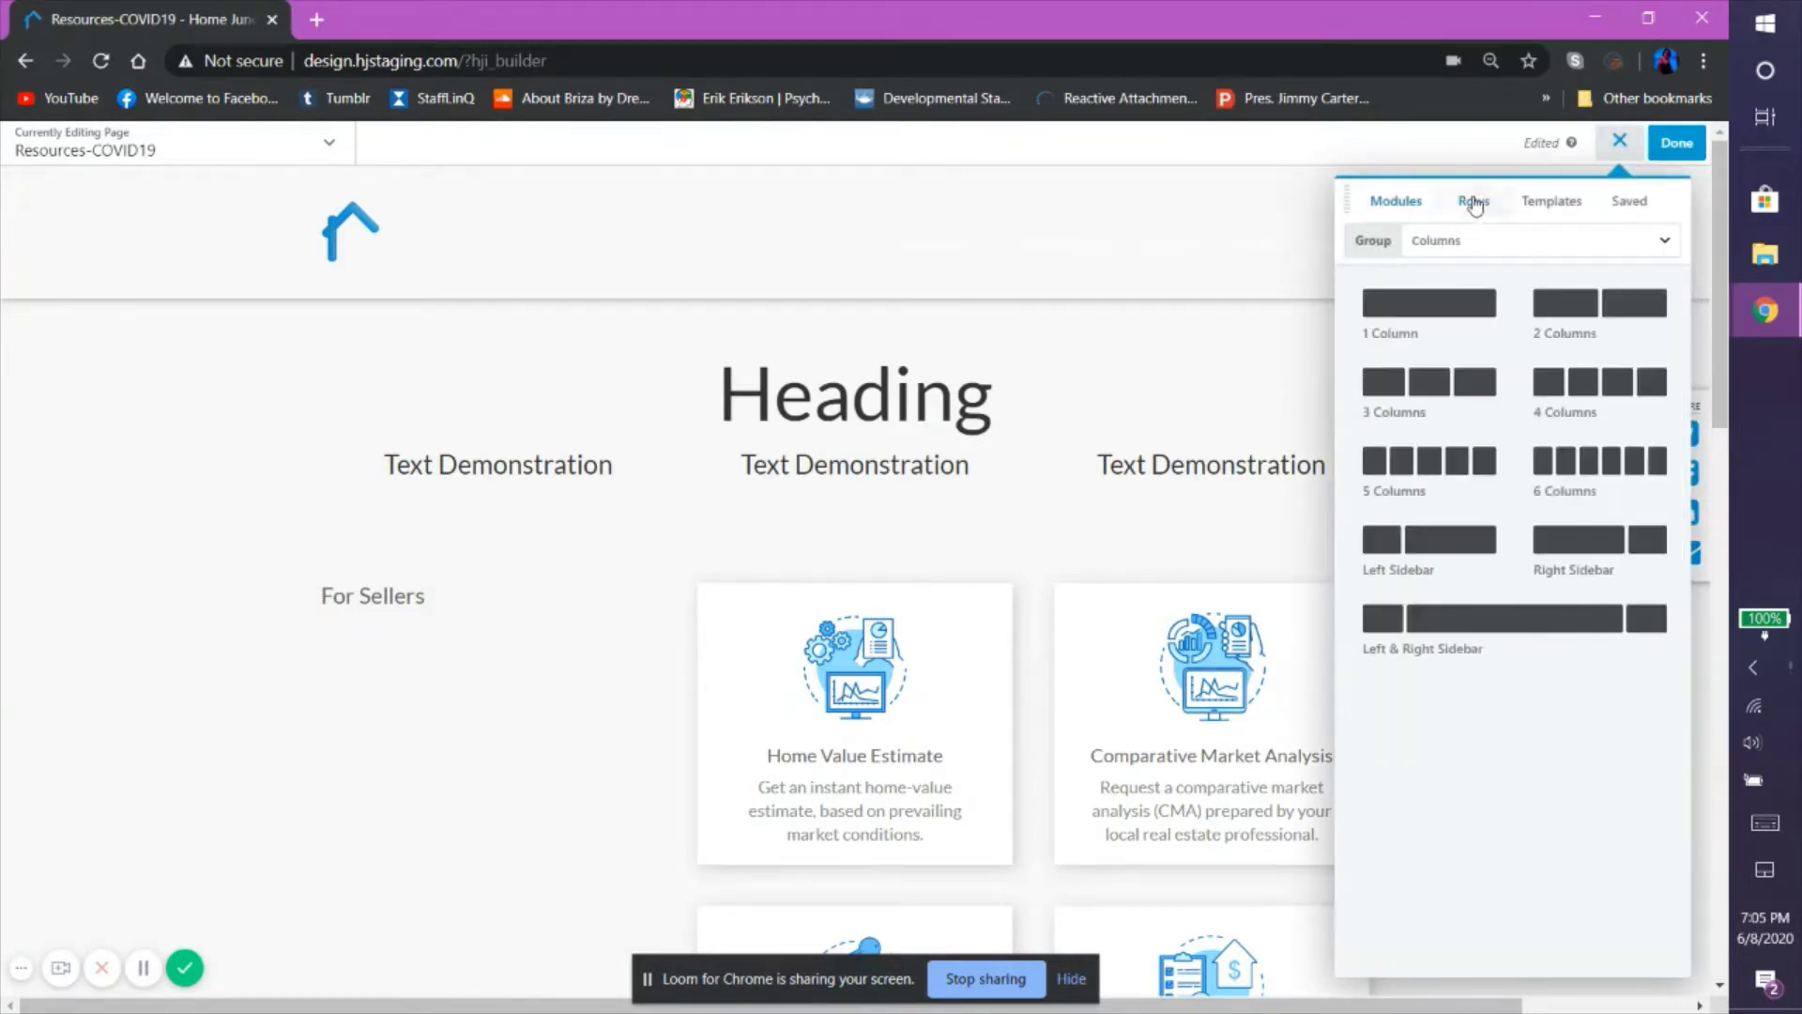
{"action": "left_click", "coordinate": [1539, 203]}
{"action": "left_click", "coordinate": [1632, 202]}
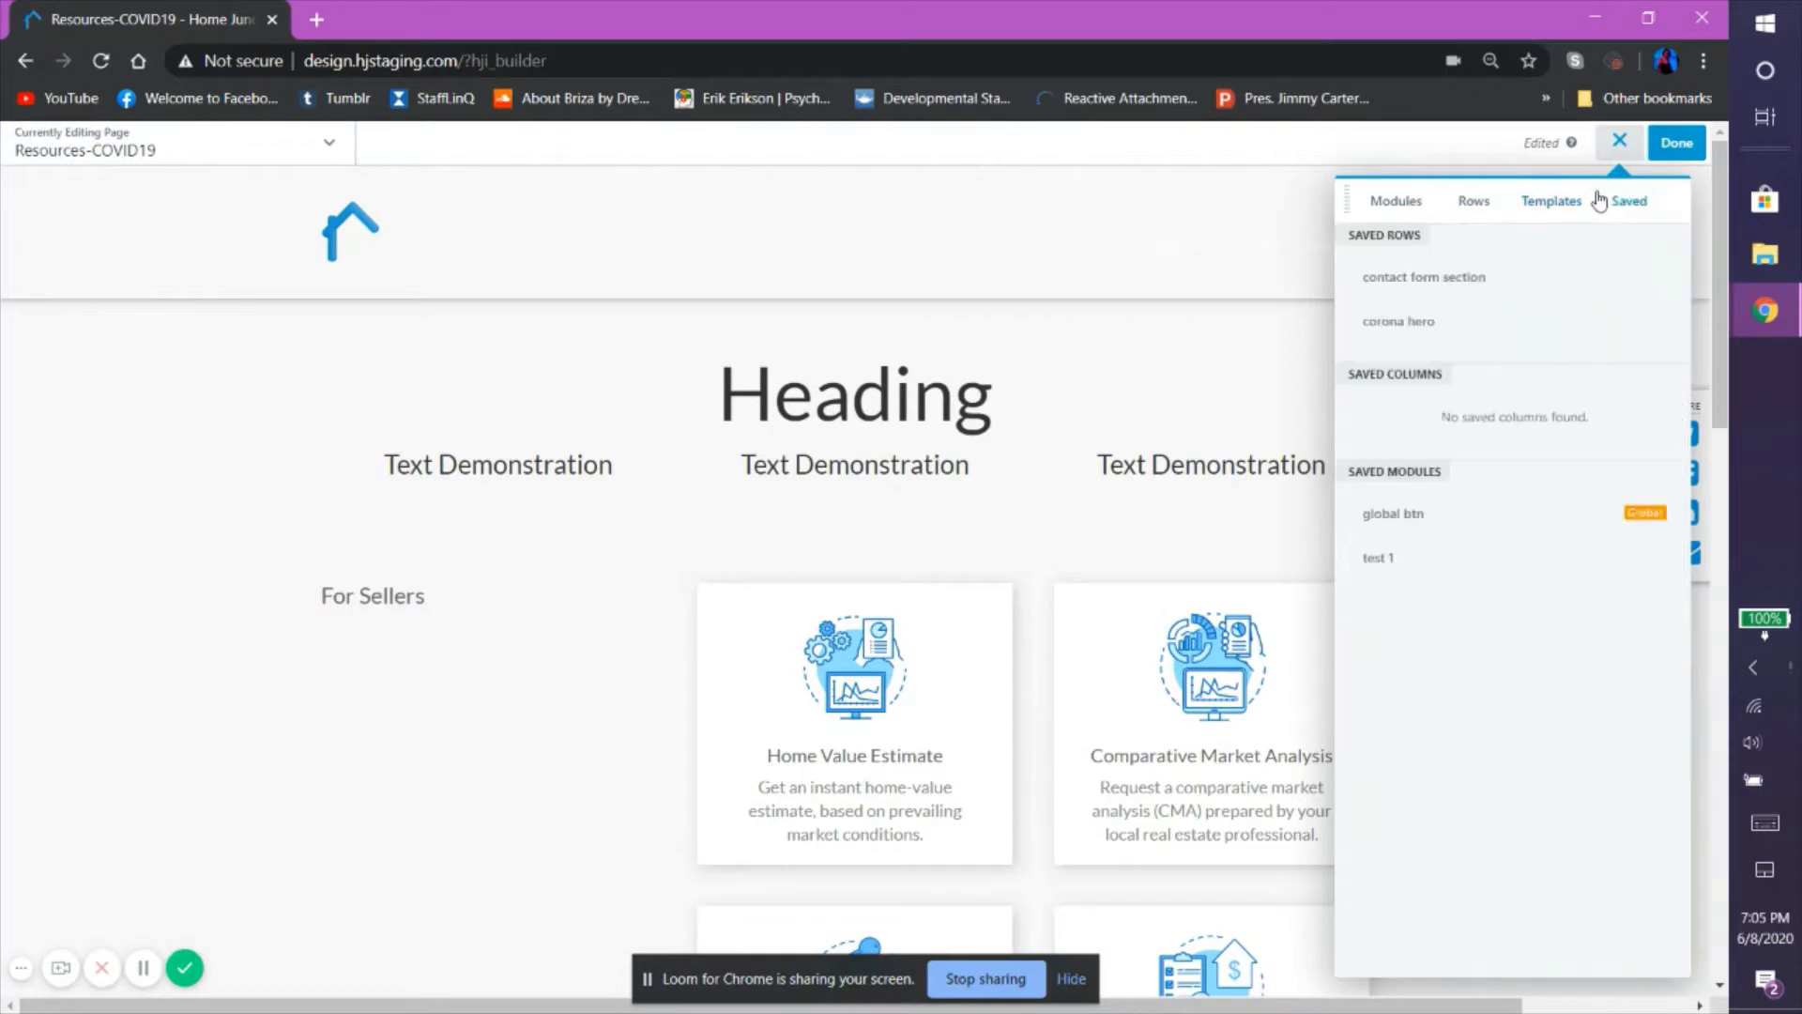
{"action": "left_click", "coordinate": [1469, 208]}
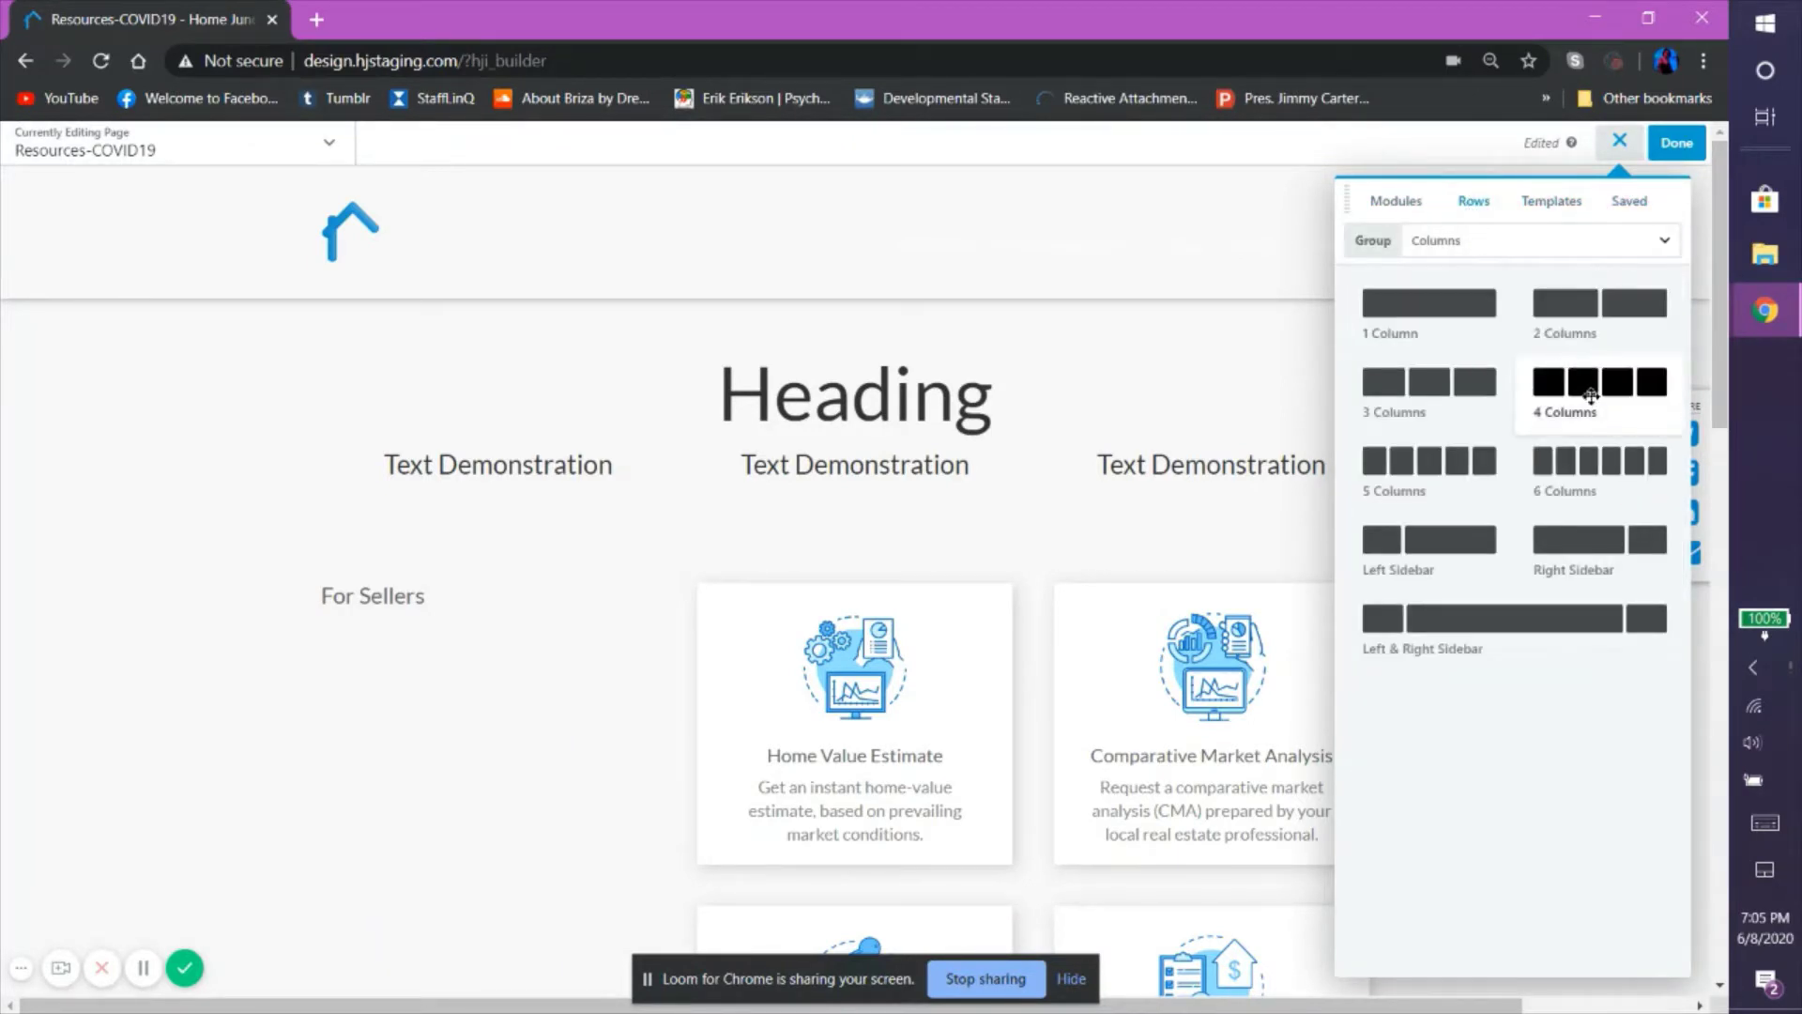
{"action": "left_click_drag", "start_coordinate": [1591, 396], "coordinate": [895, 326]}
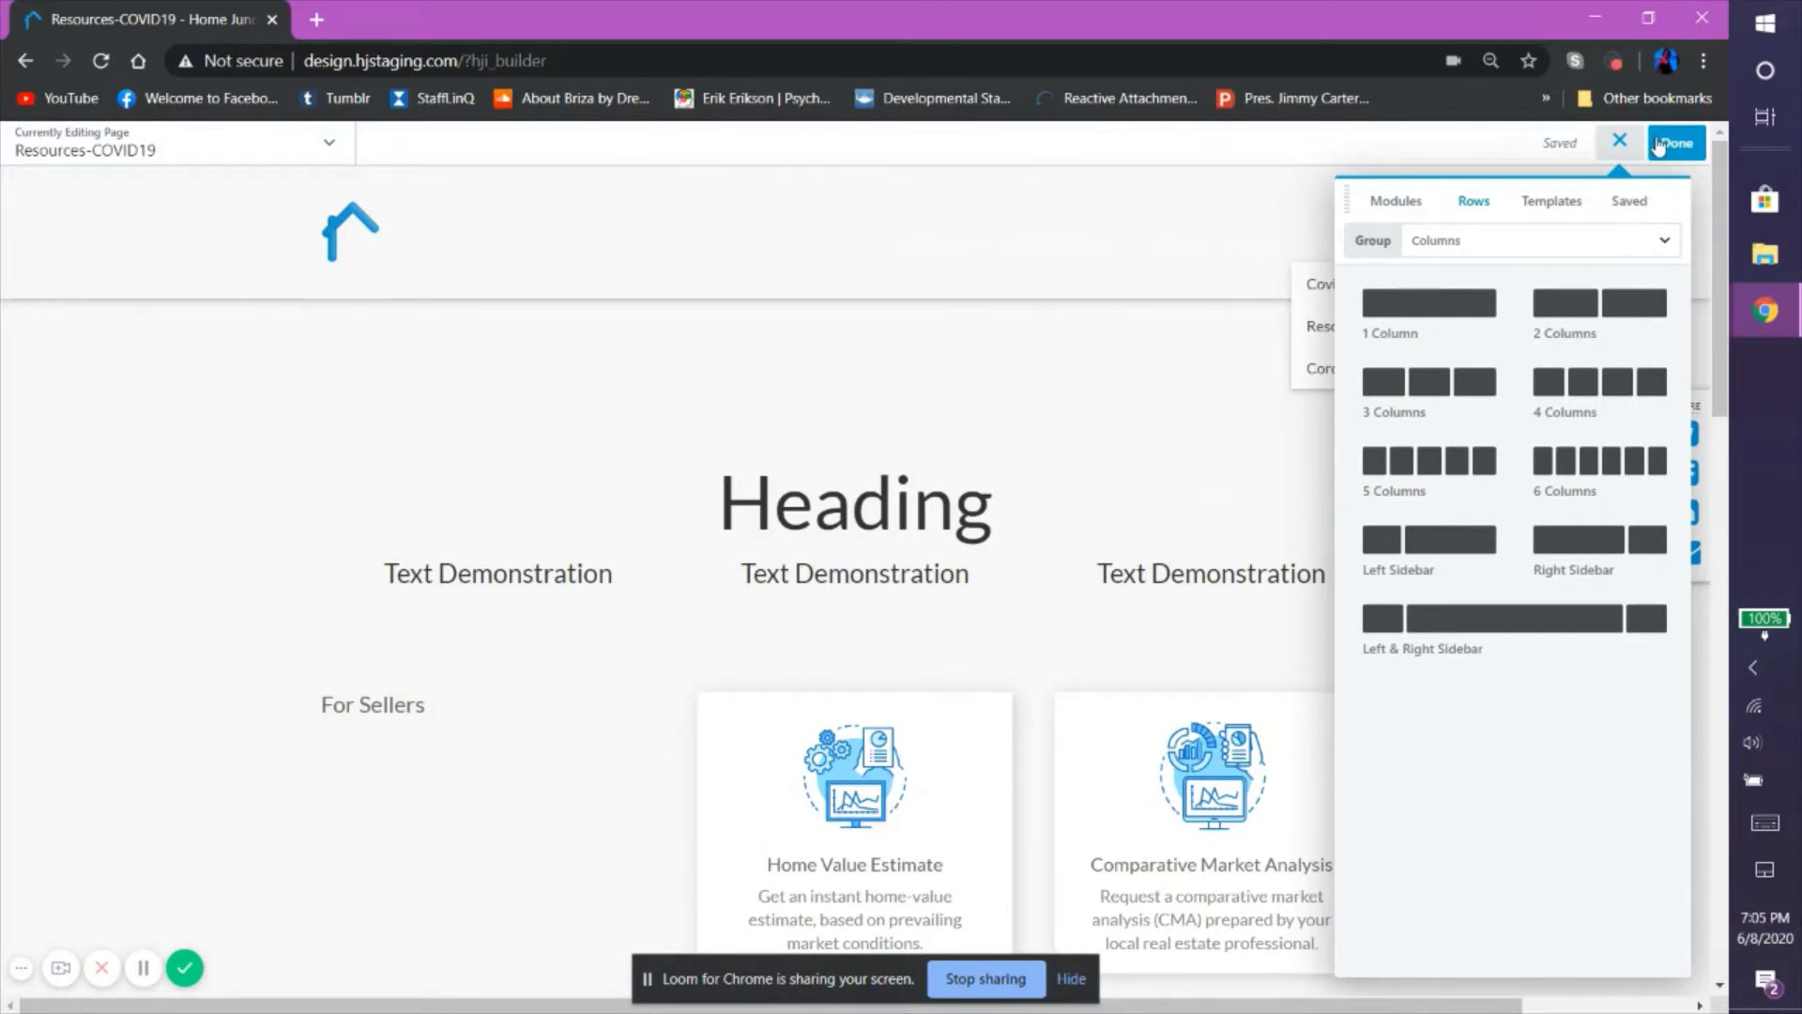
{"action": "left_click", "coordinate": [1623, 150]}
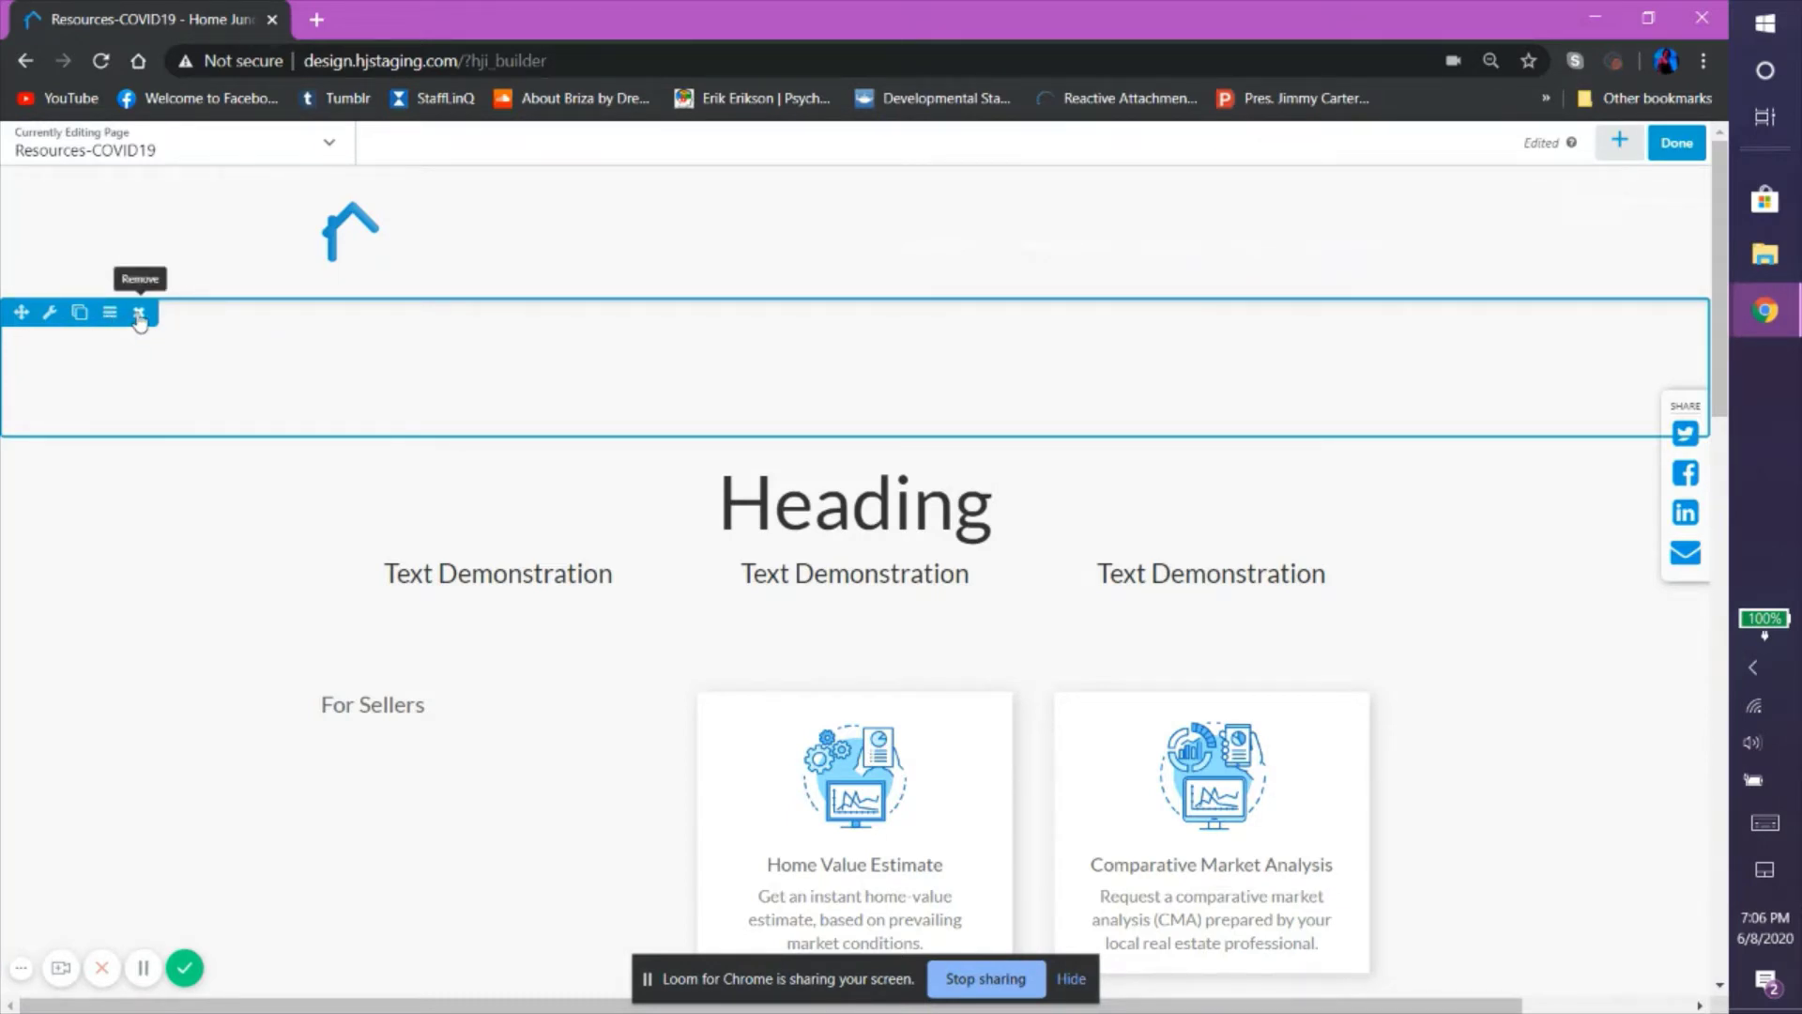
Check the empty row's settings without changing them, and remove that row from above the Heading row.
{"action": "left_click", "coordinate": [50, 314]}
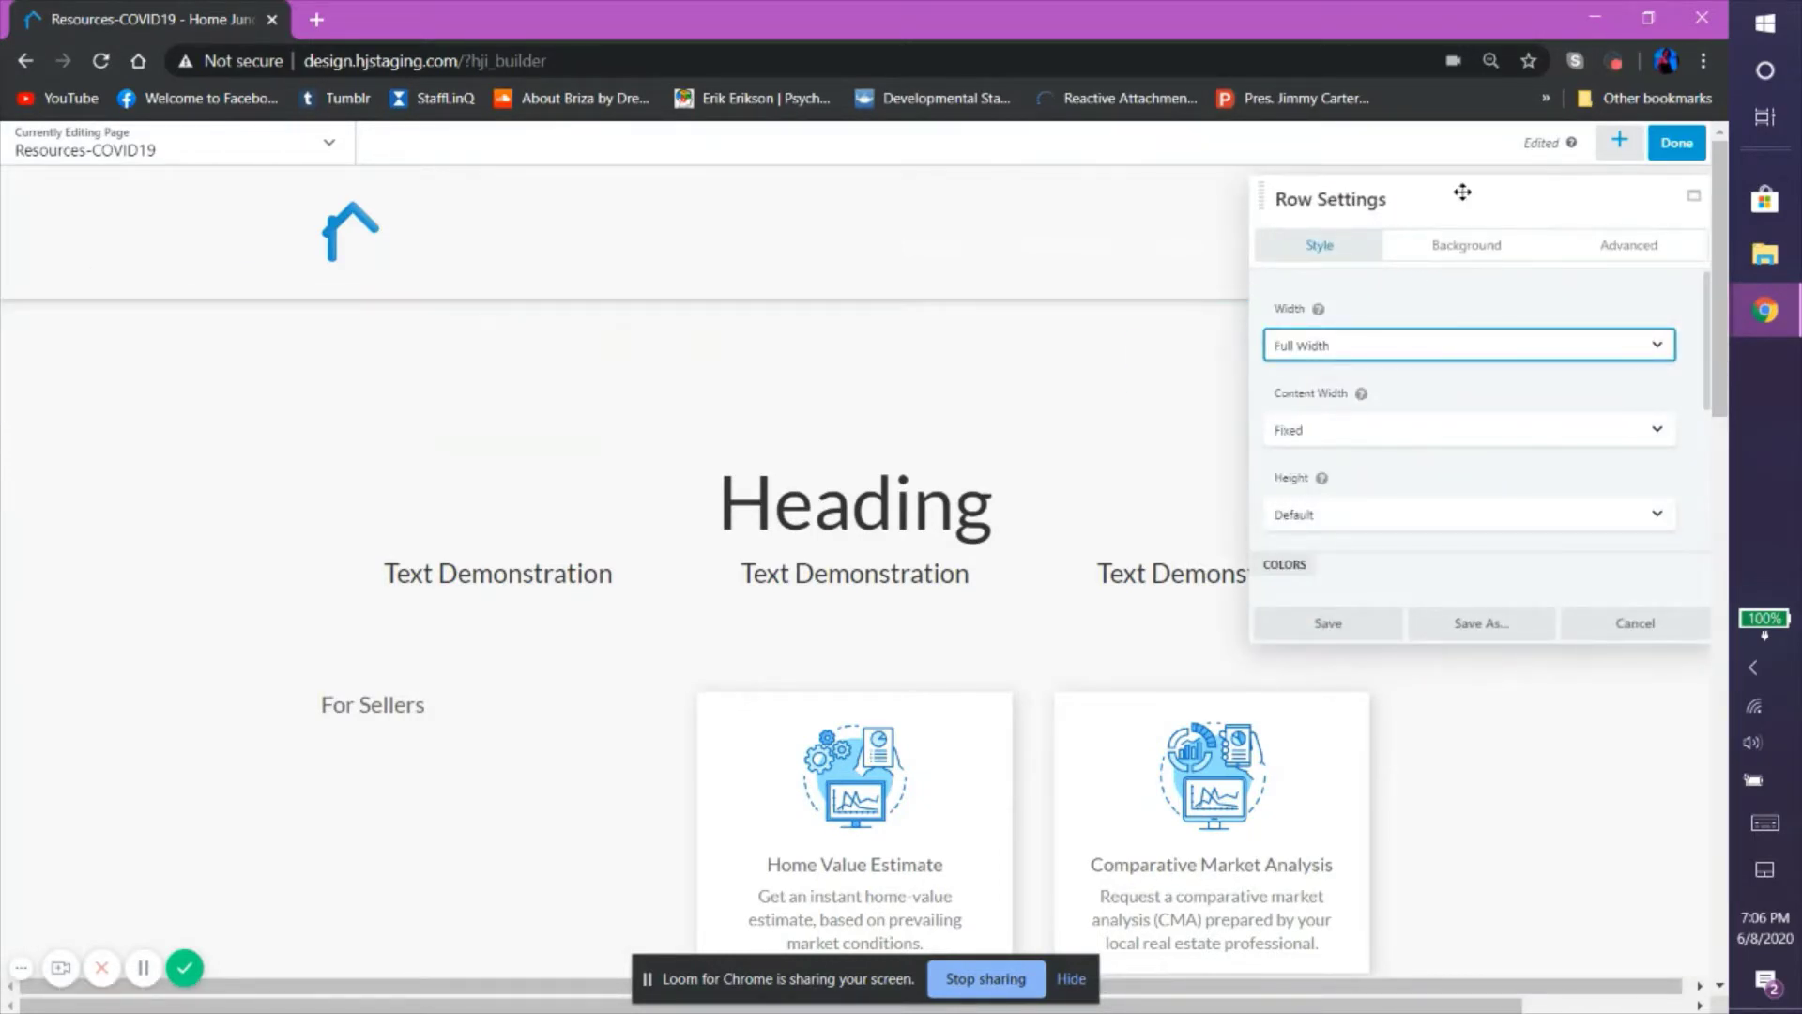
{"action": "left_click", "coordinate": [1621, 623]}
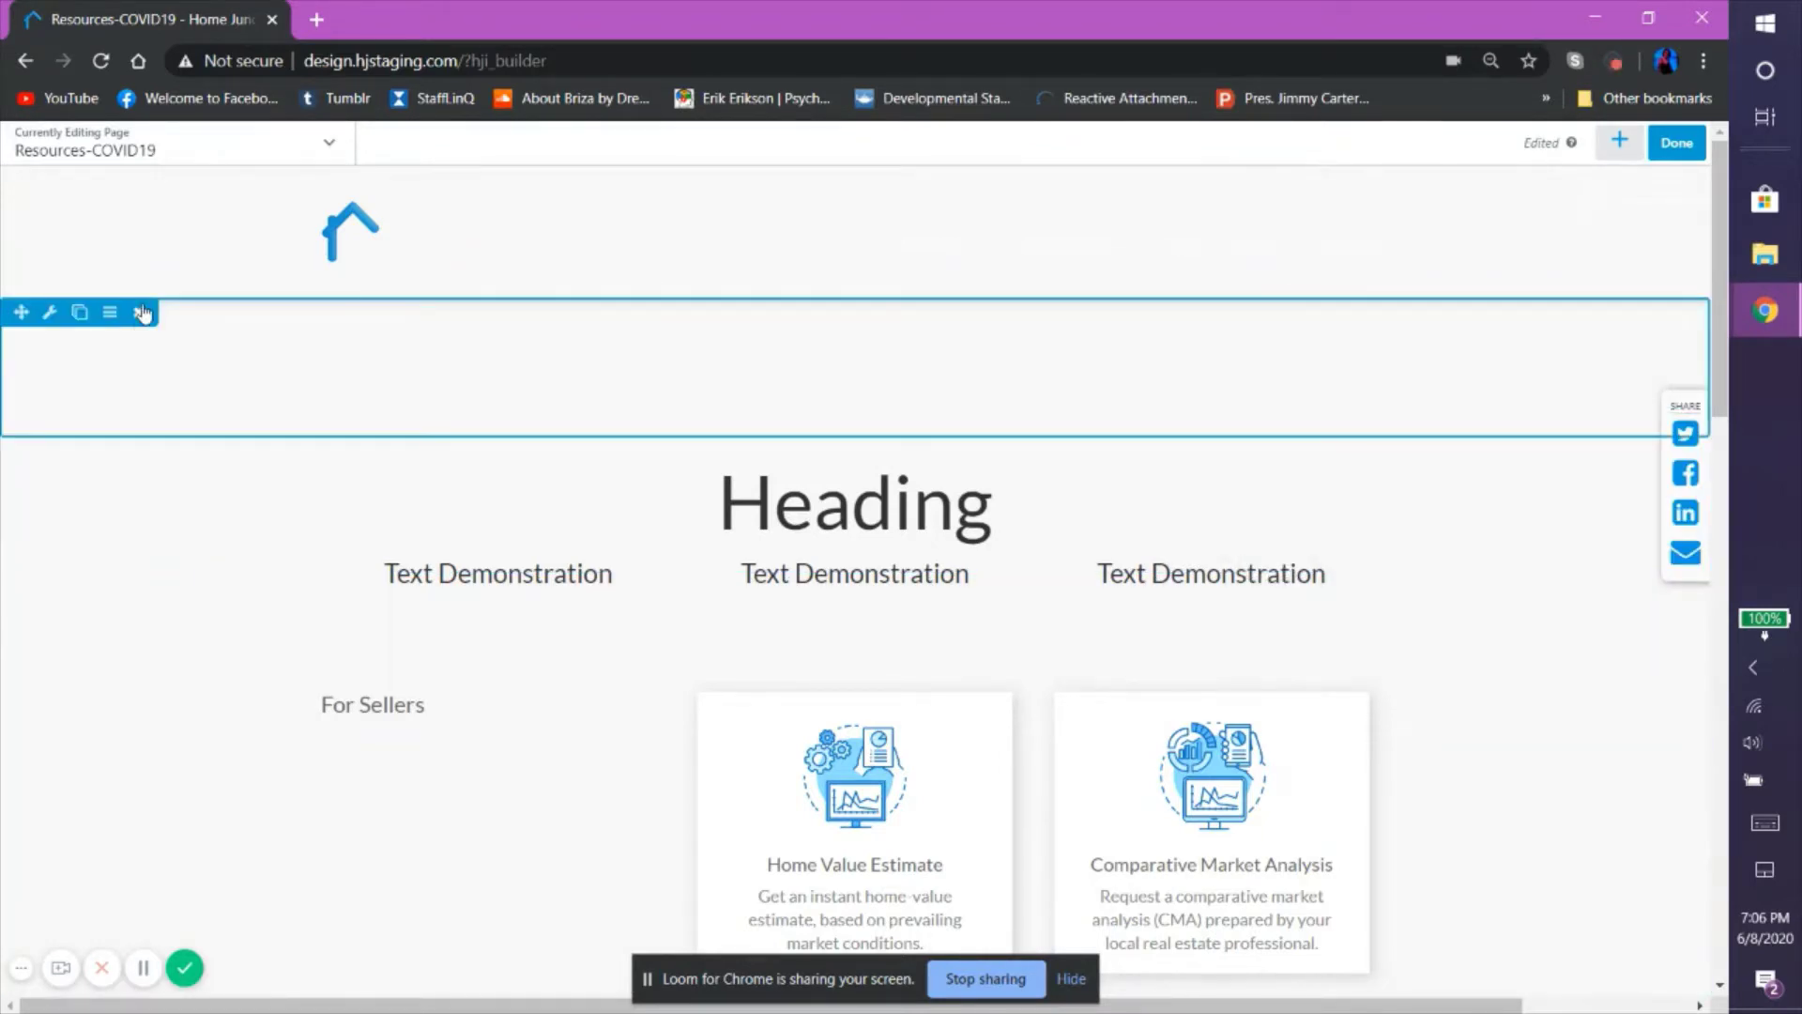
{"action": "left_click", "coordinate": [139, 312]}
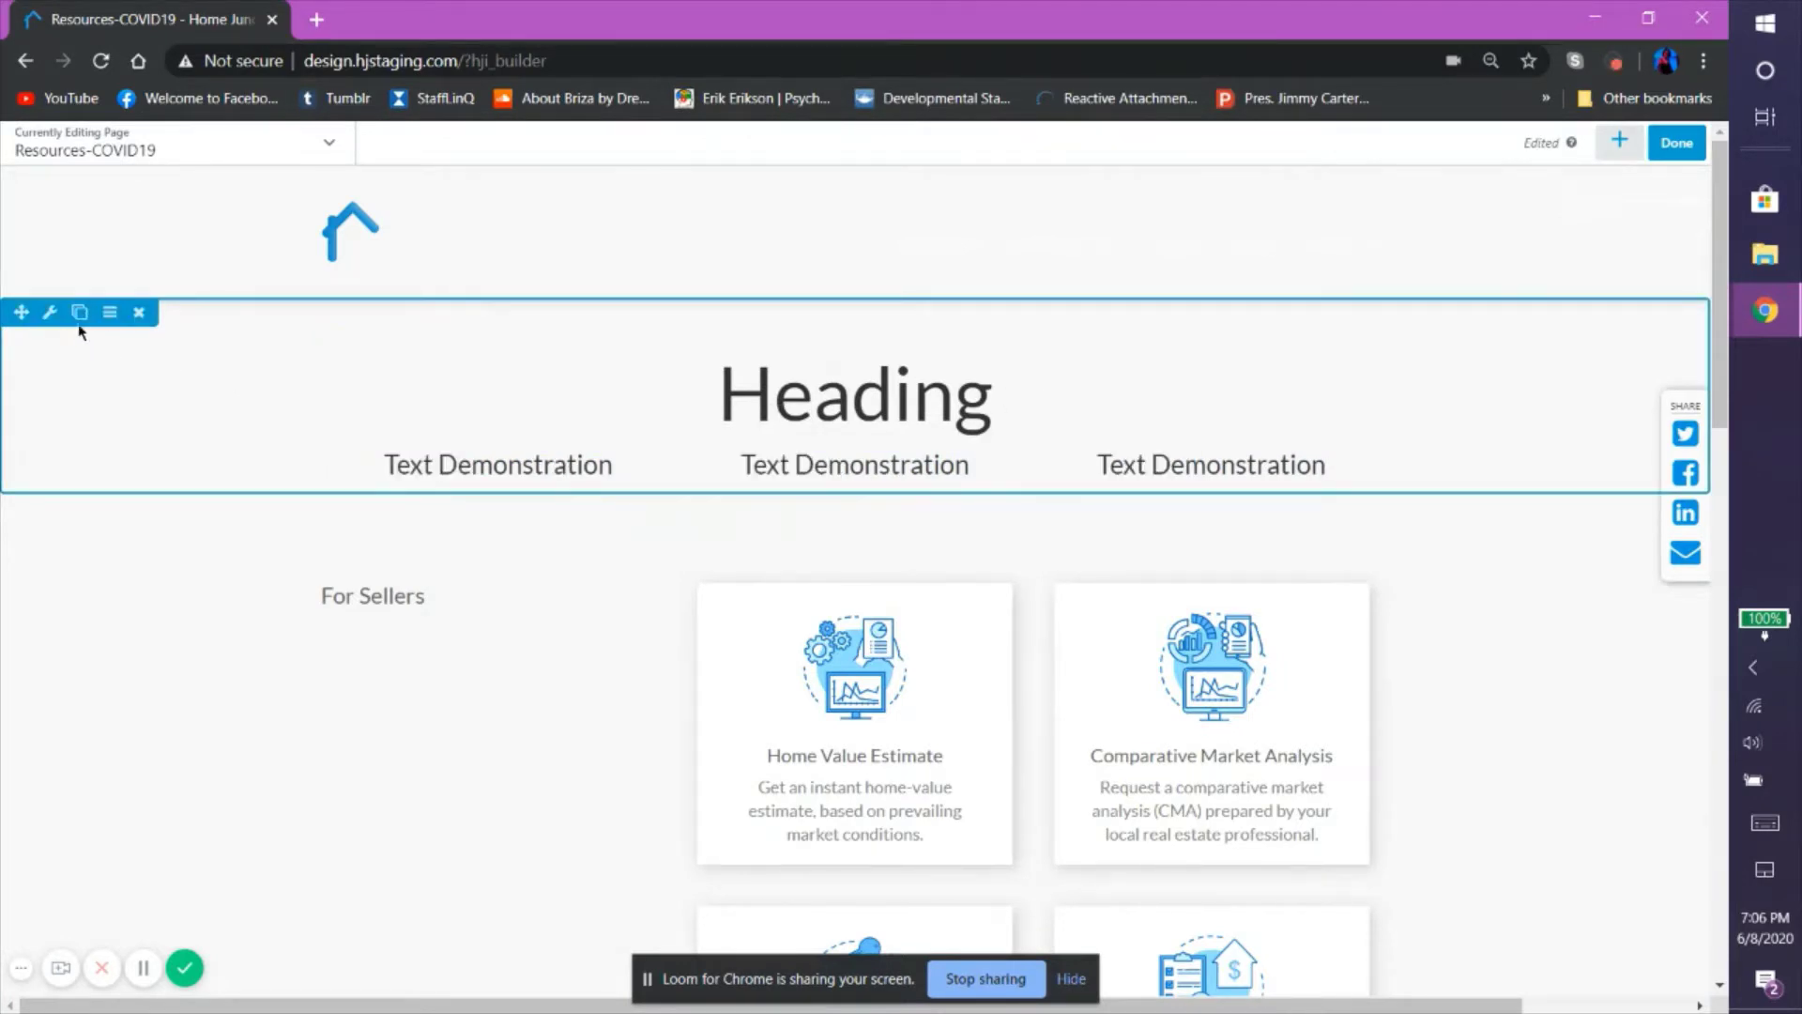
Open the row settings of the Heading row and check its width options.
{"action": "left_click", "coordinate": [50, 314]}
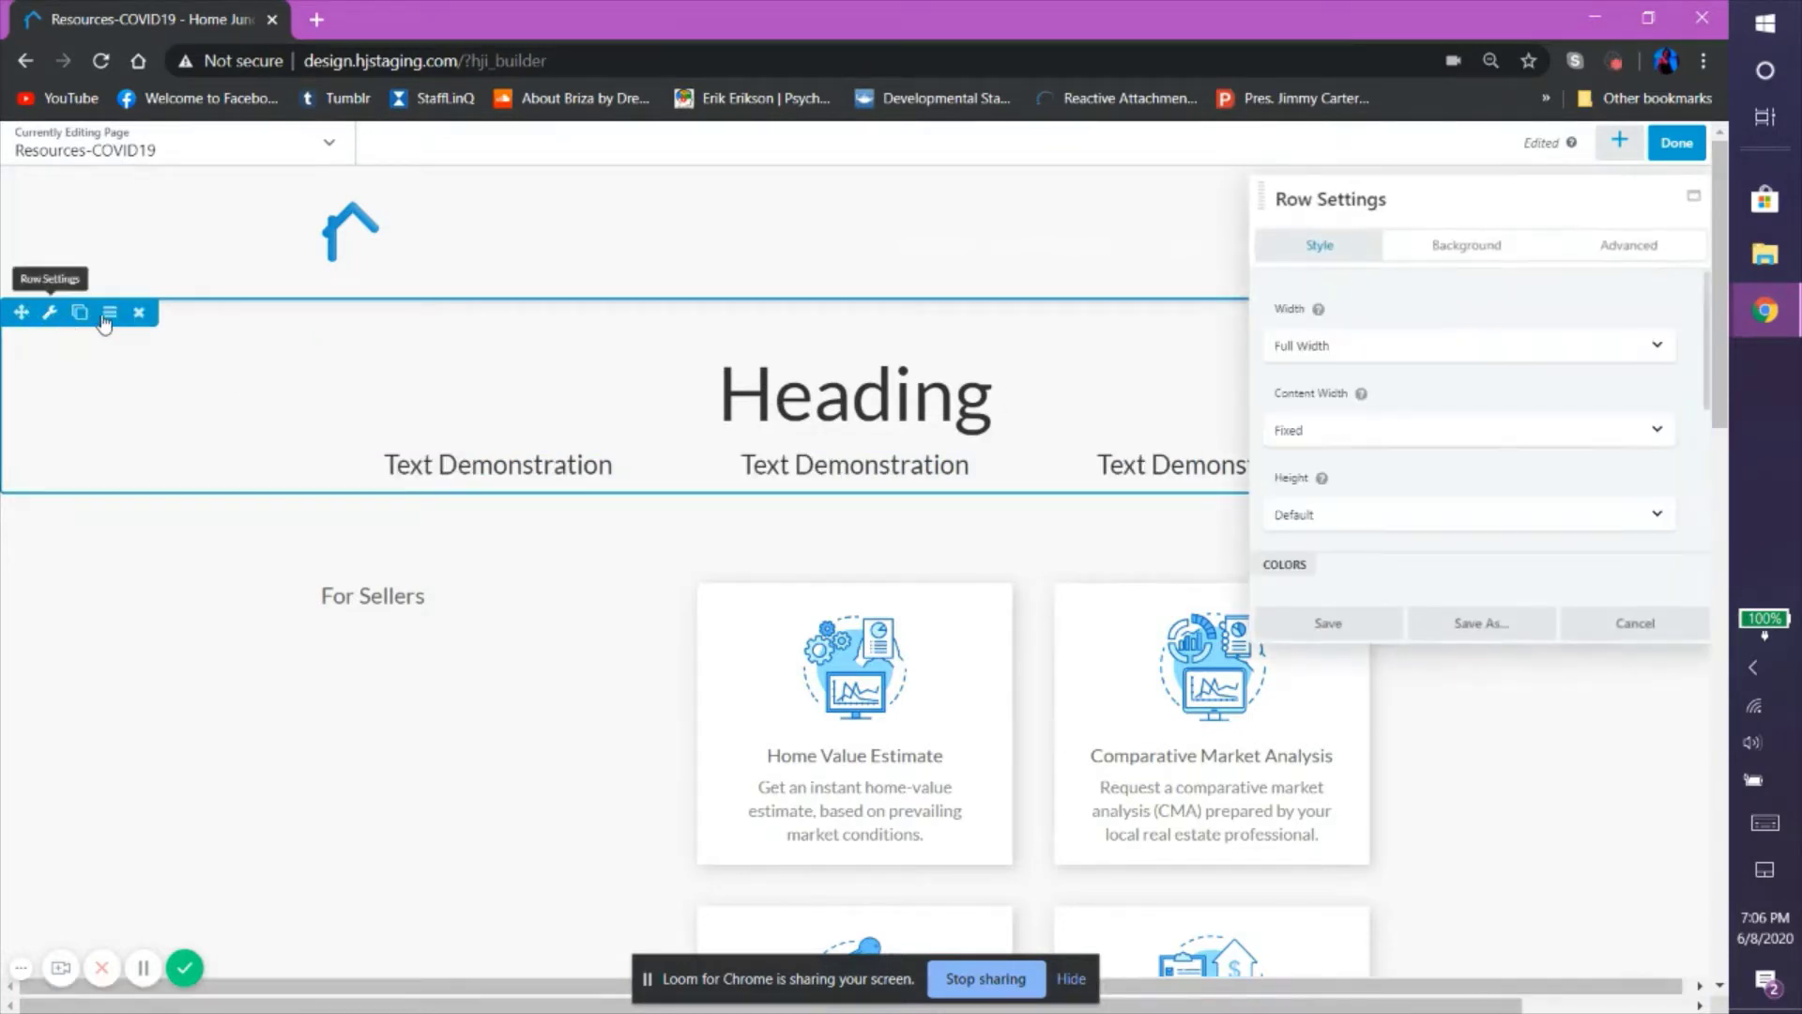
{"action": "scroll", "coordinate": [1072, 309], "scroll_direction": "down", "scroll_amount": 1}
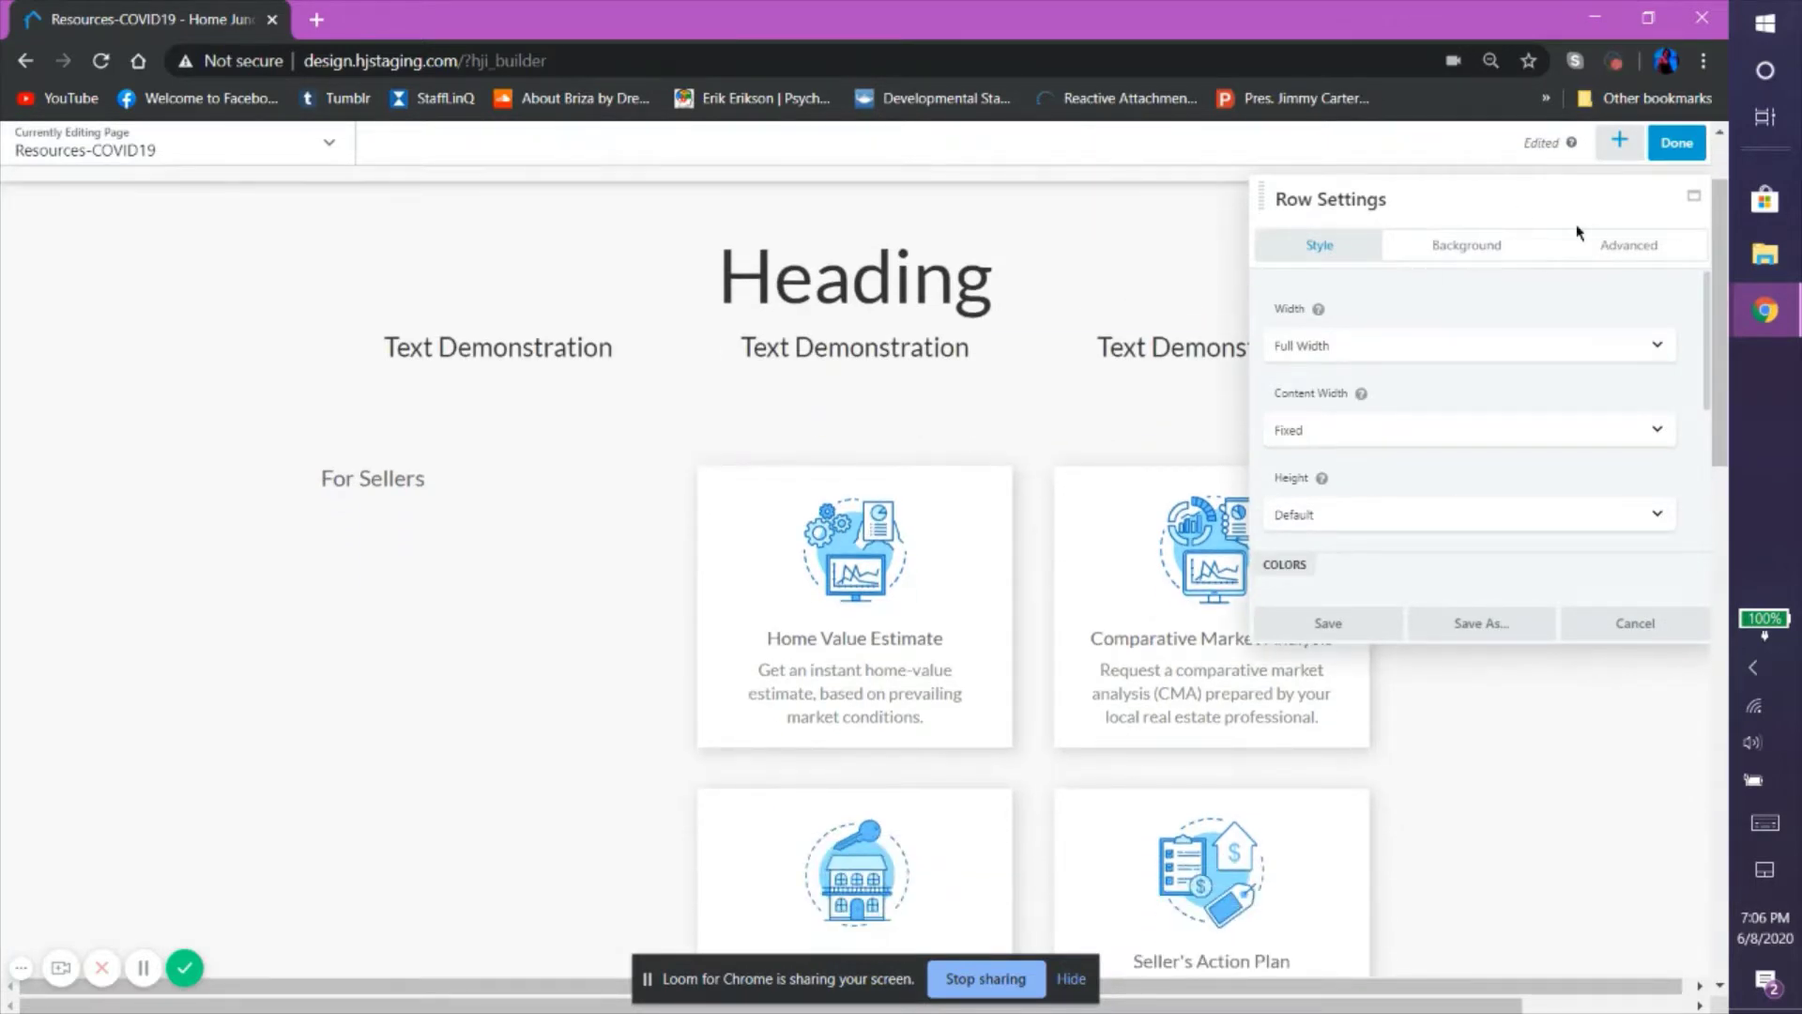
{"action": "mouse_move", "coordinate": [1542, 212]}
{"action": "left_mouse_down"}
{"action": "mouse_move", "coordinate": [1492, 308]}
{"action": "mouse_move", "coordinate": [1476, 426]}
{"action": "mouse_move", "coordinate": [1512, 359]}
{"action": "mouse_move", "coordinate": [1521, 194]}
{"action": "mouse_move", "coordinate": [1504, 189]}
{"action": "mouse_move", "coordinate": [1533, 199]}
{"action": "left_mouse_up"}
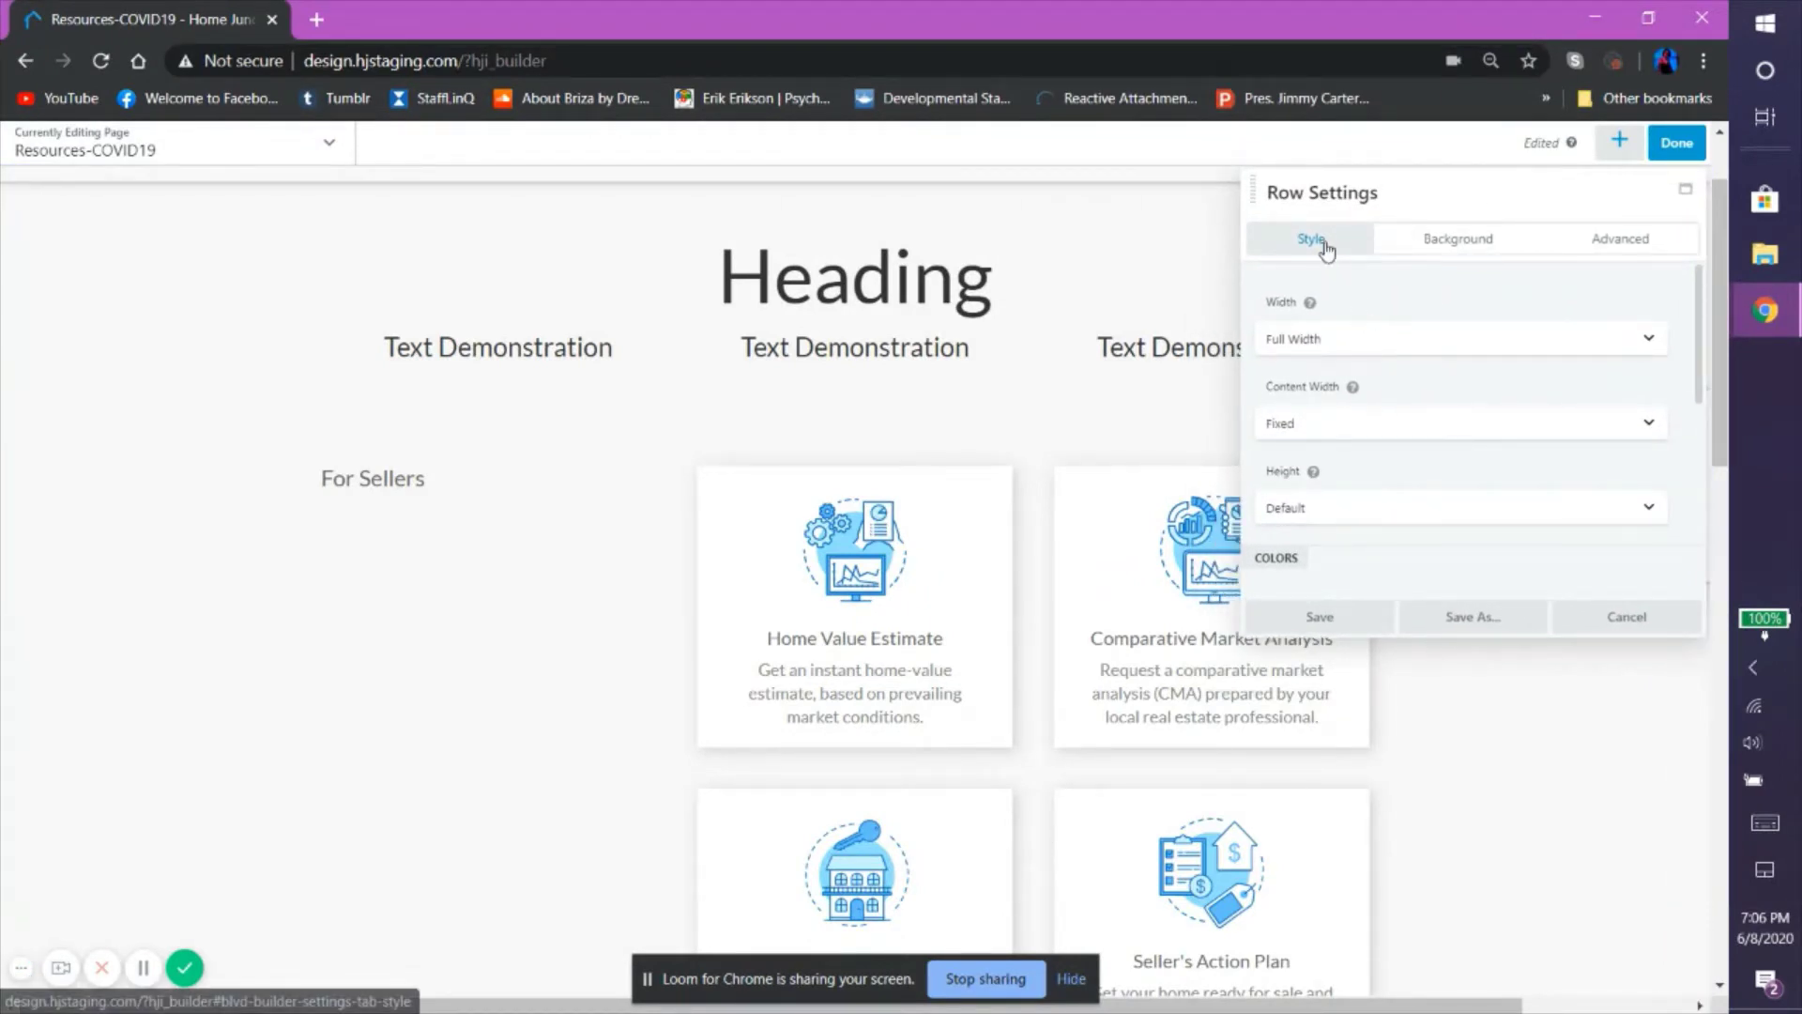
{"action": "left_click", "coordinate": [1377, 340]}
{"action": "left_click", "coordinate": [1377, 340]}
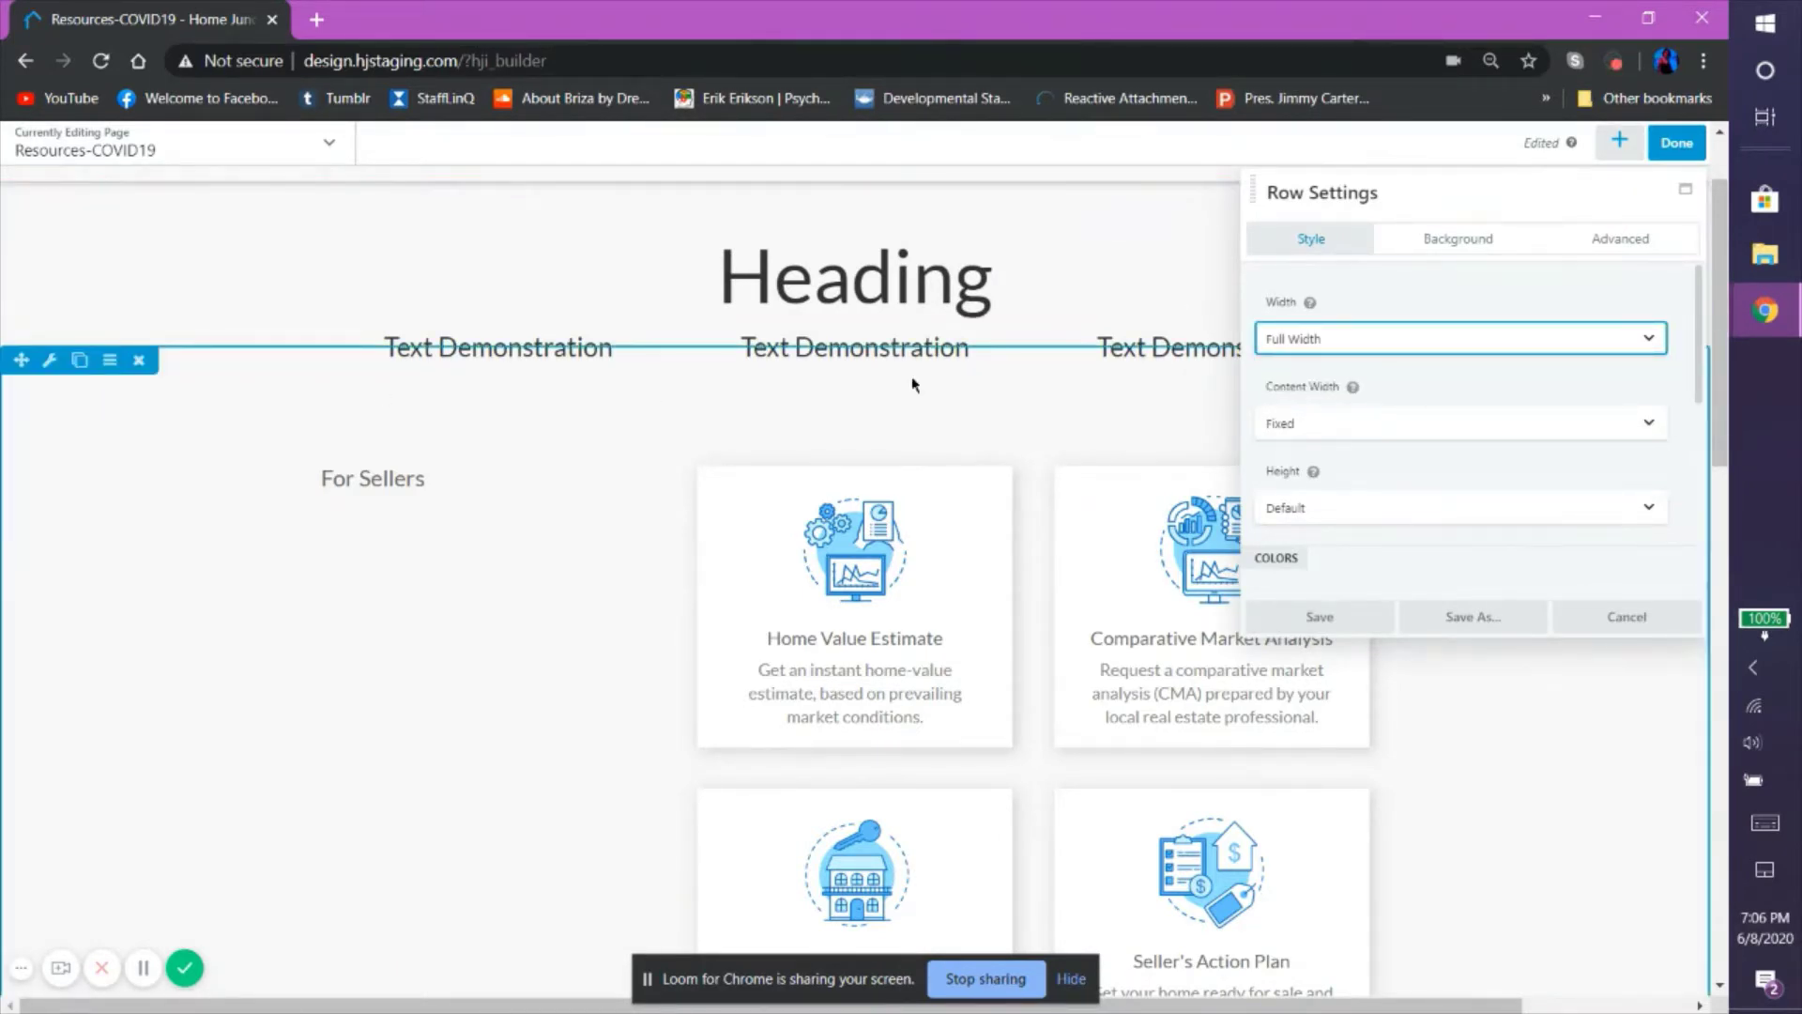
Switch the Heading row's width to Fixed and back to Full Width, keeping the content width Fixed.
{"action": "left_click", "coordinate": [1580, 344]}
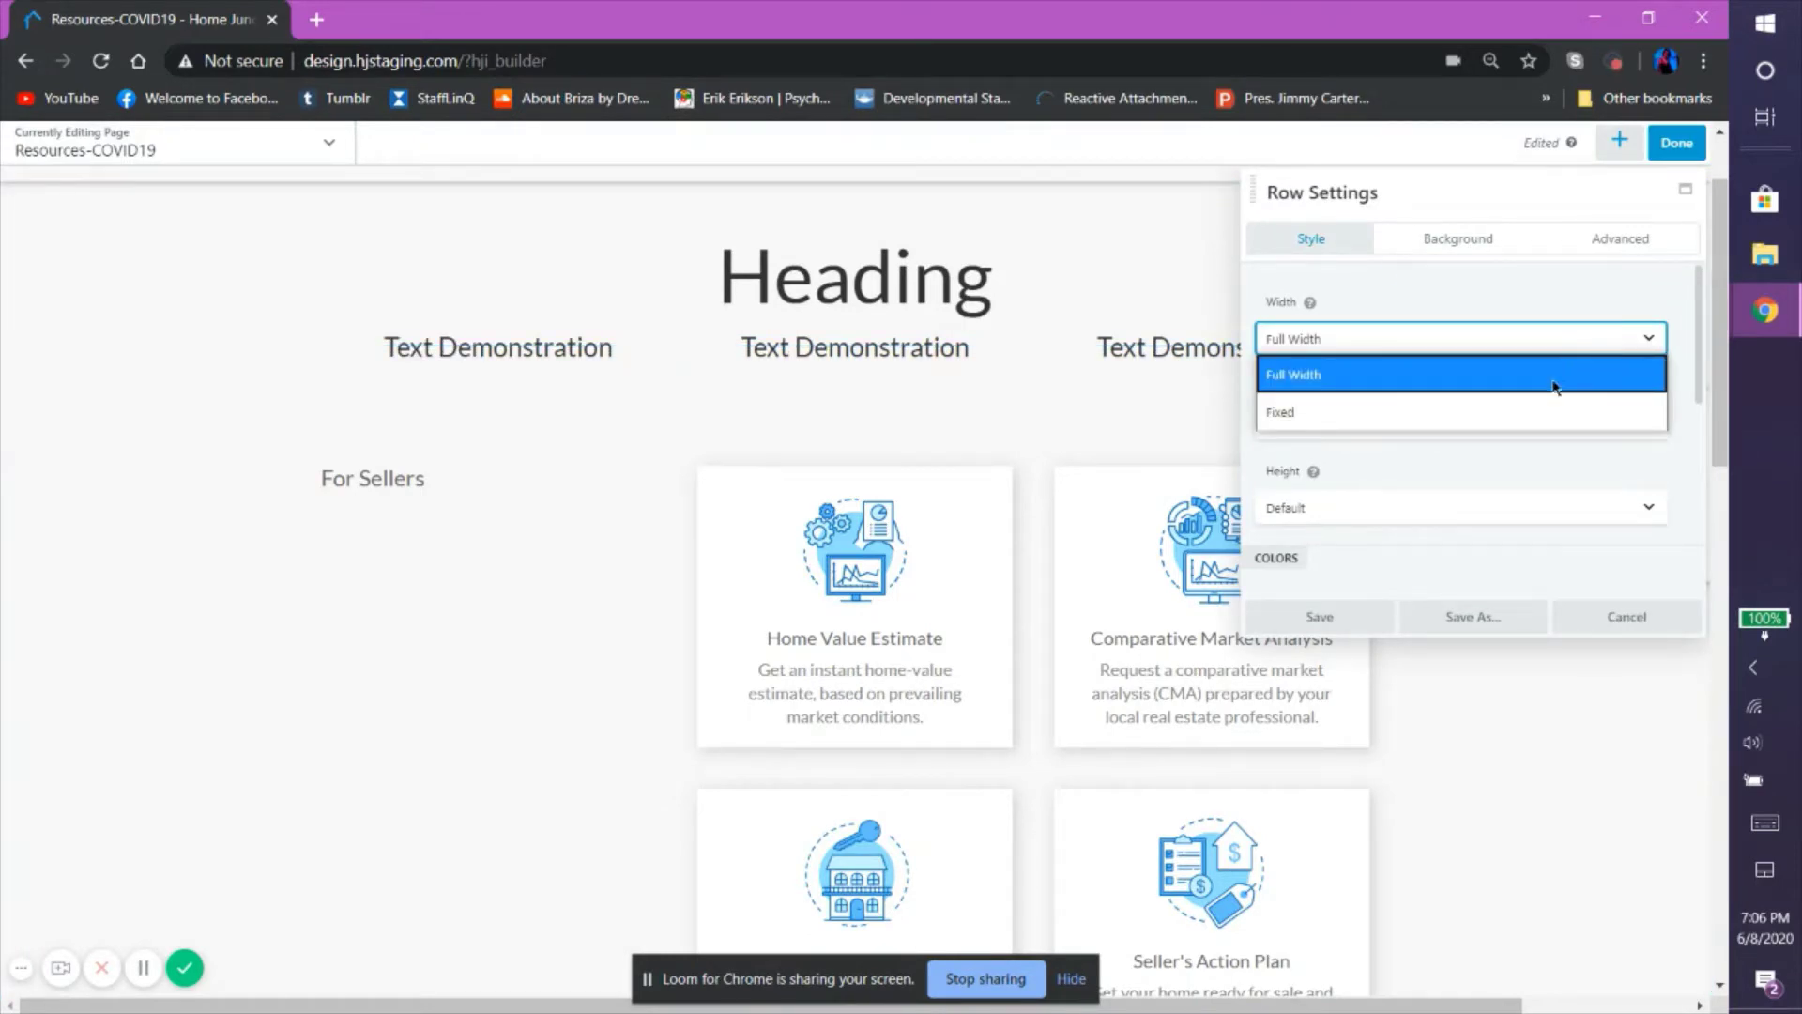
{"action": "left_click", "coordinate": [1530, 423]}
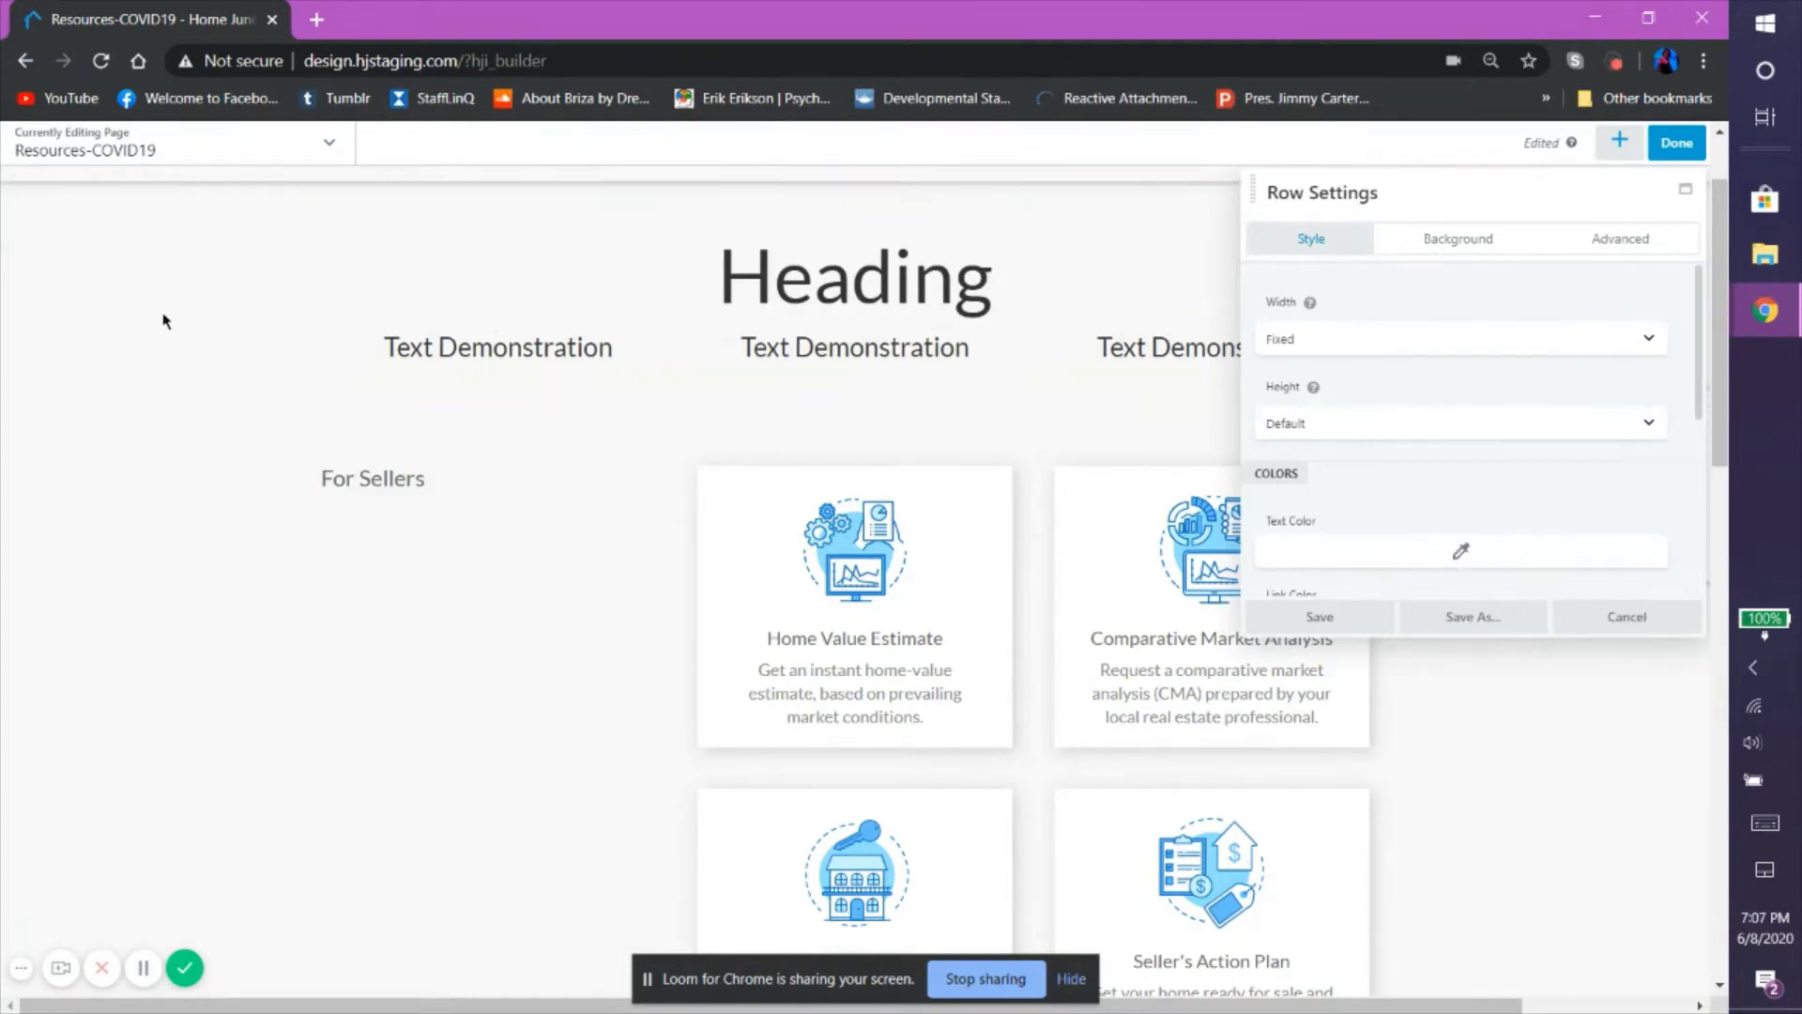
{"action": "left_click", "coordinate": [1466, 340]}
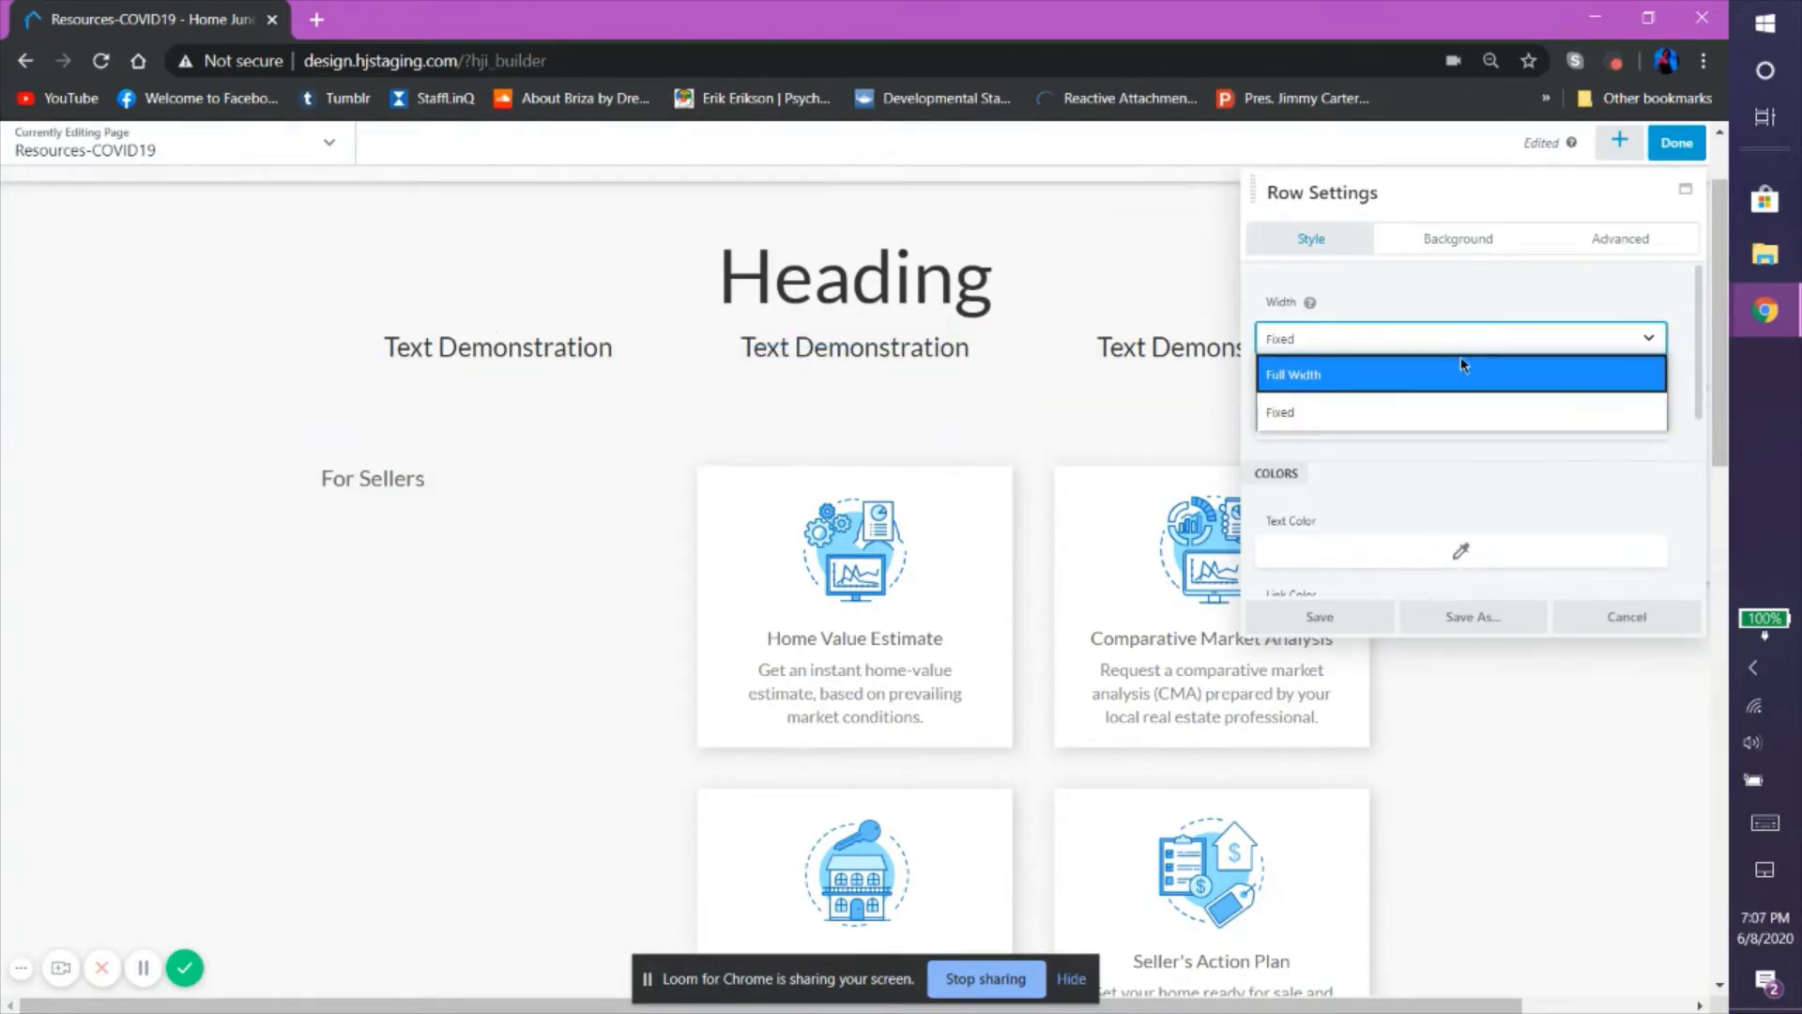
{"action": "left_click", "coordinate": [1460, 372]}
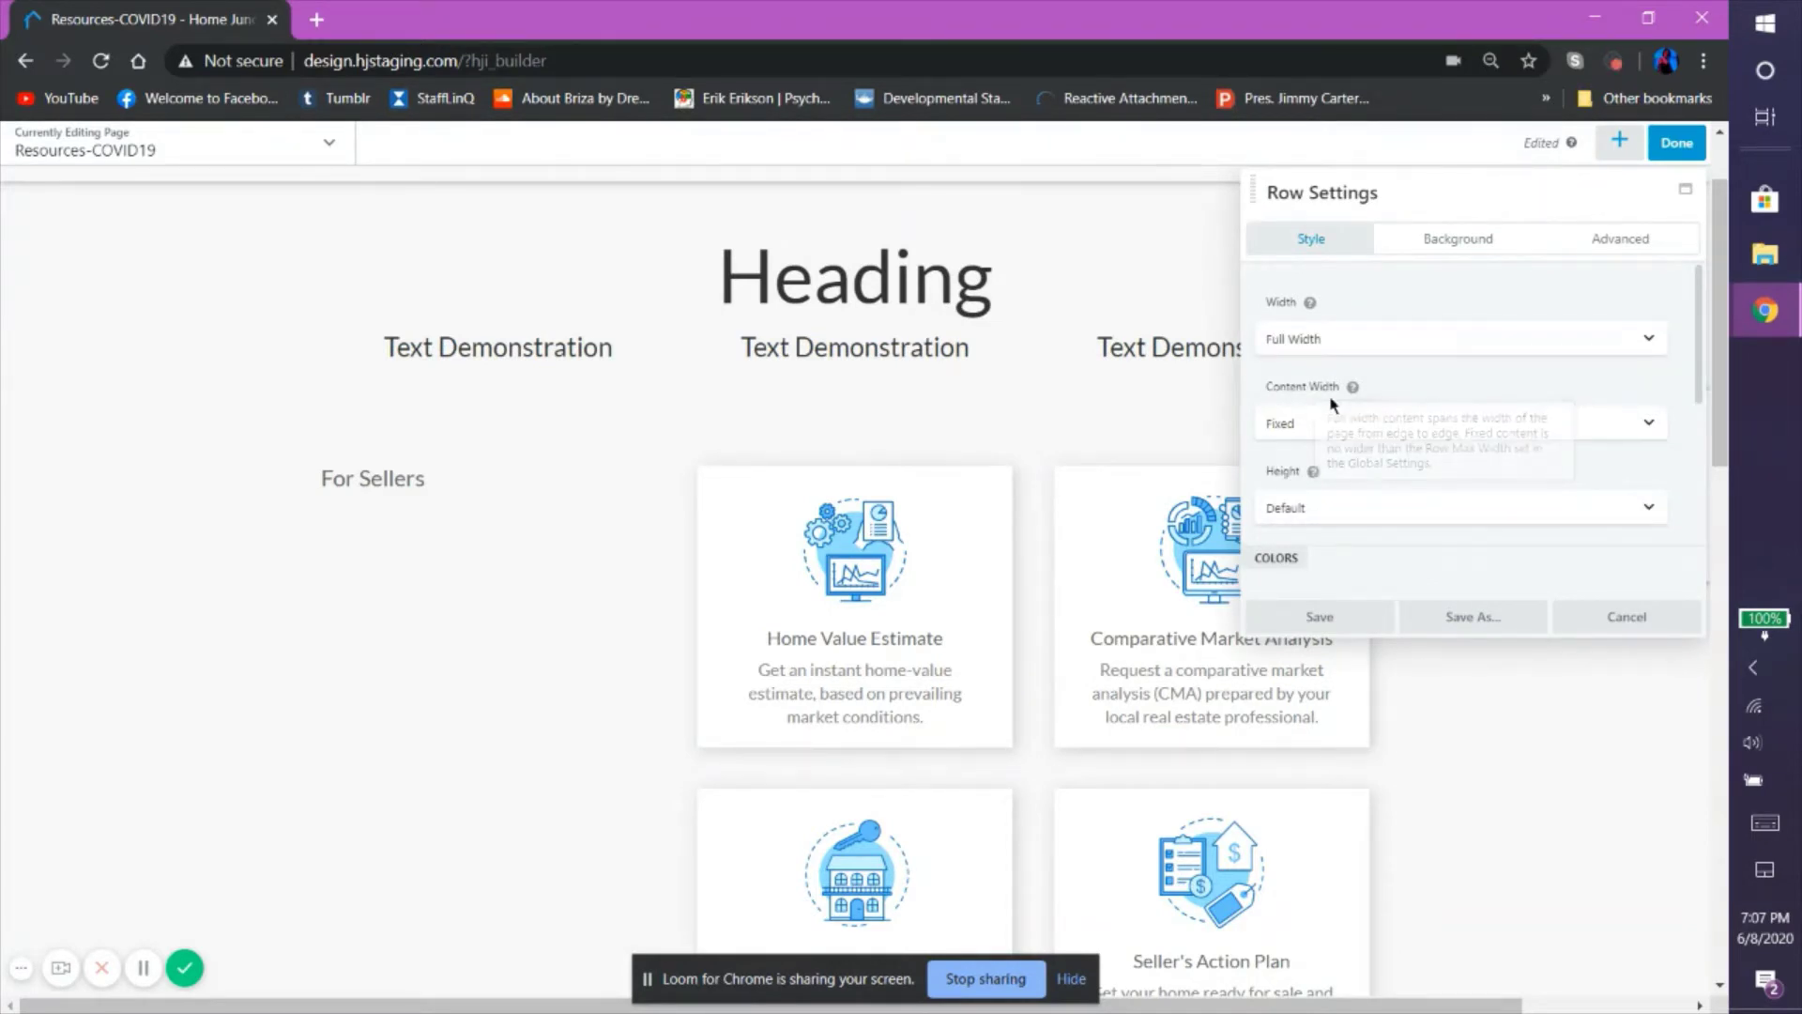
{"action": "left_click", "coordinate": [1562, 425]}
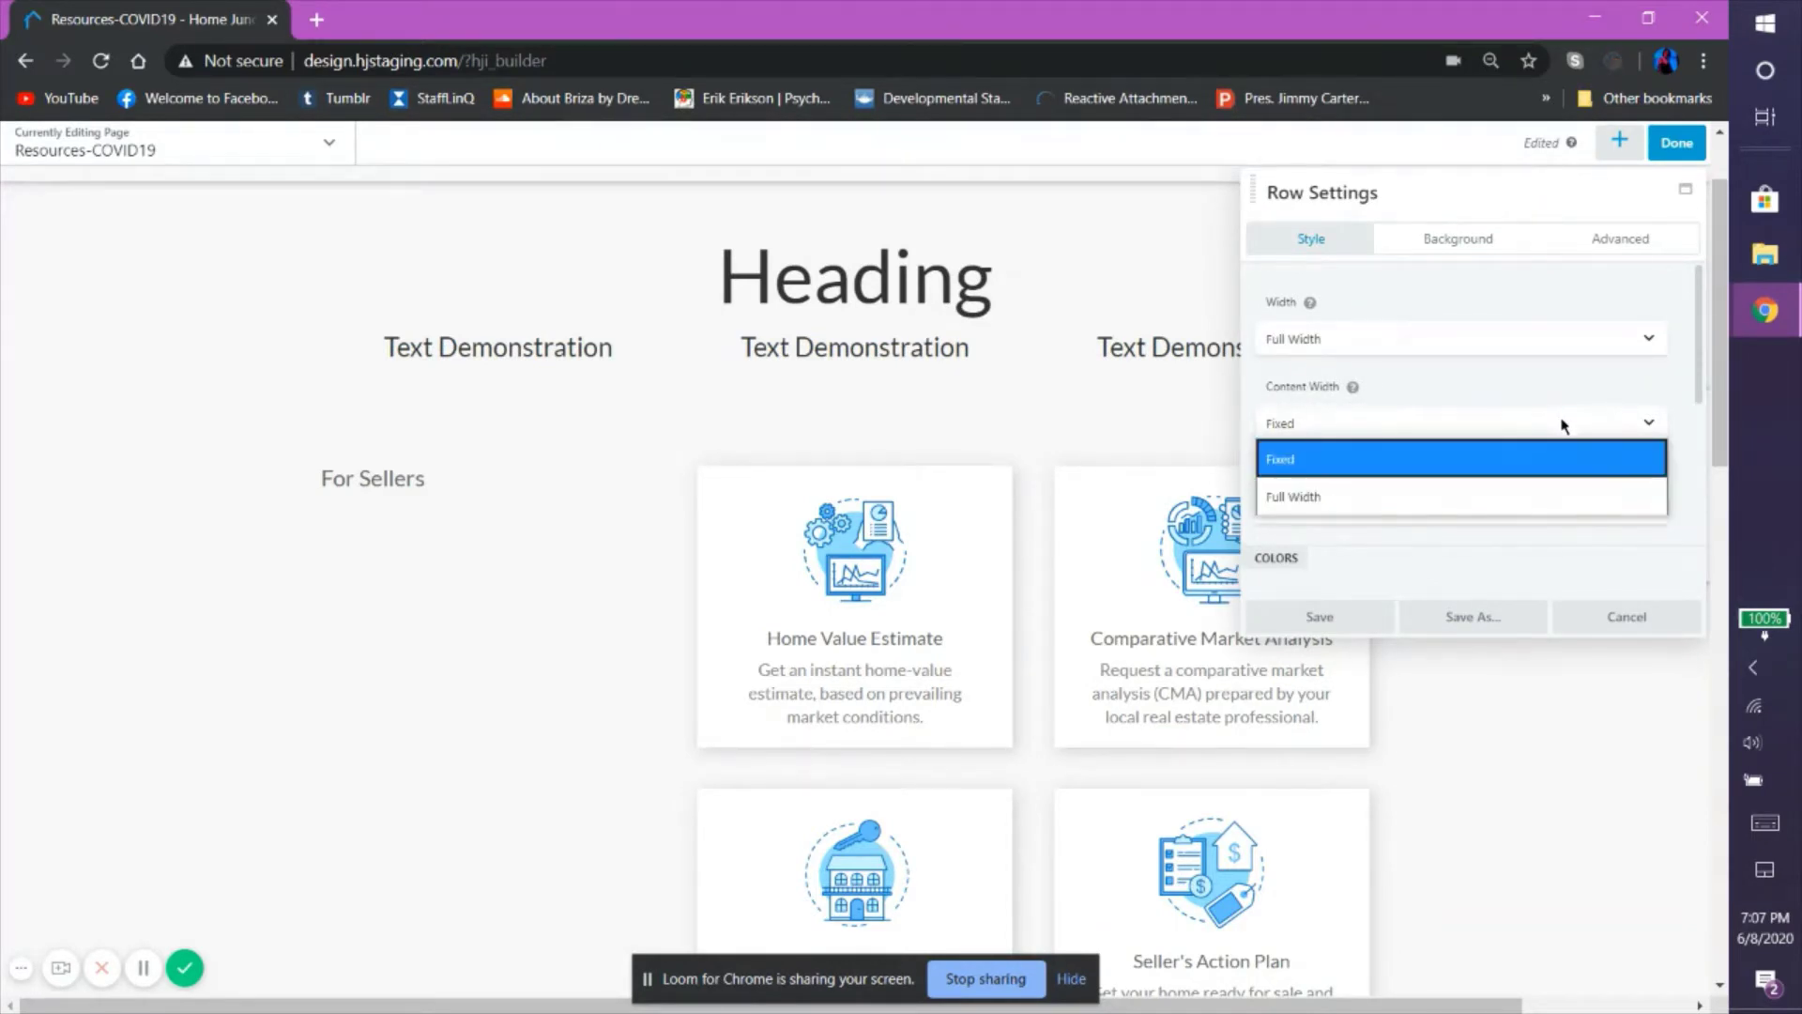
{"action": "left_click", "coordinate": [1544, 469]}
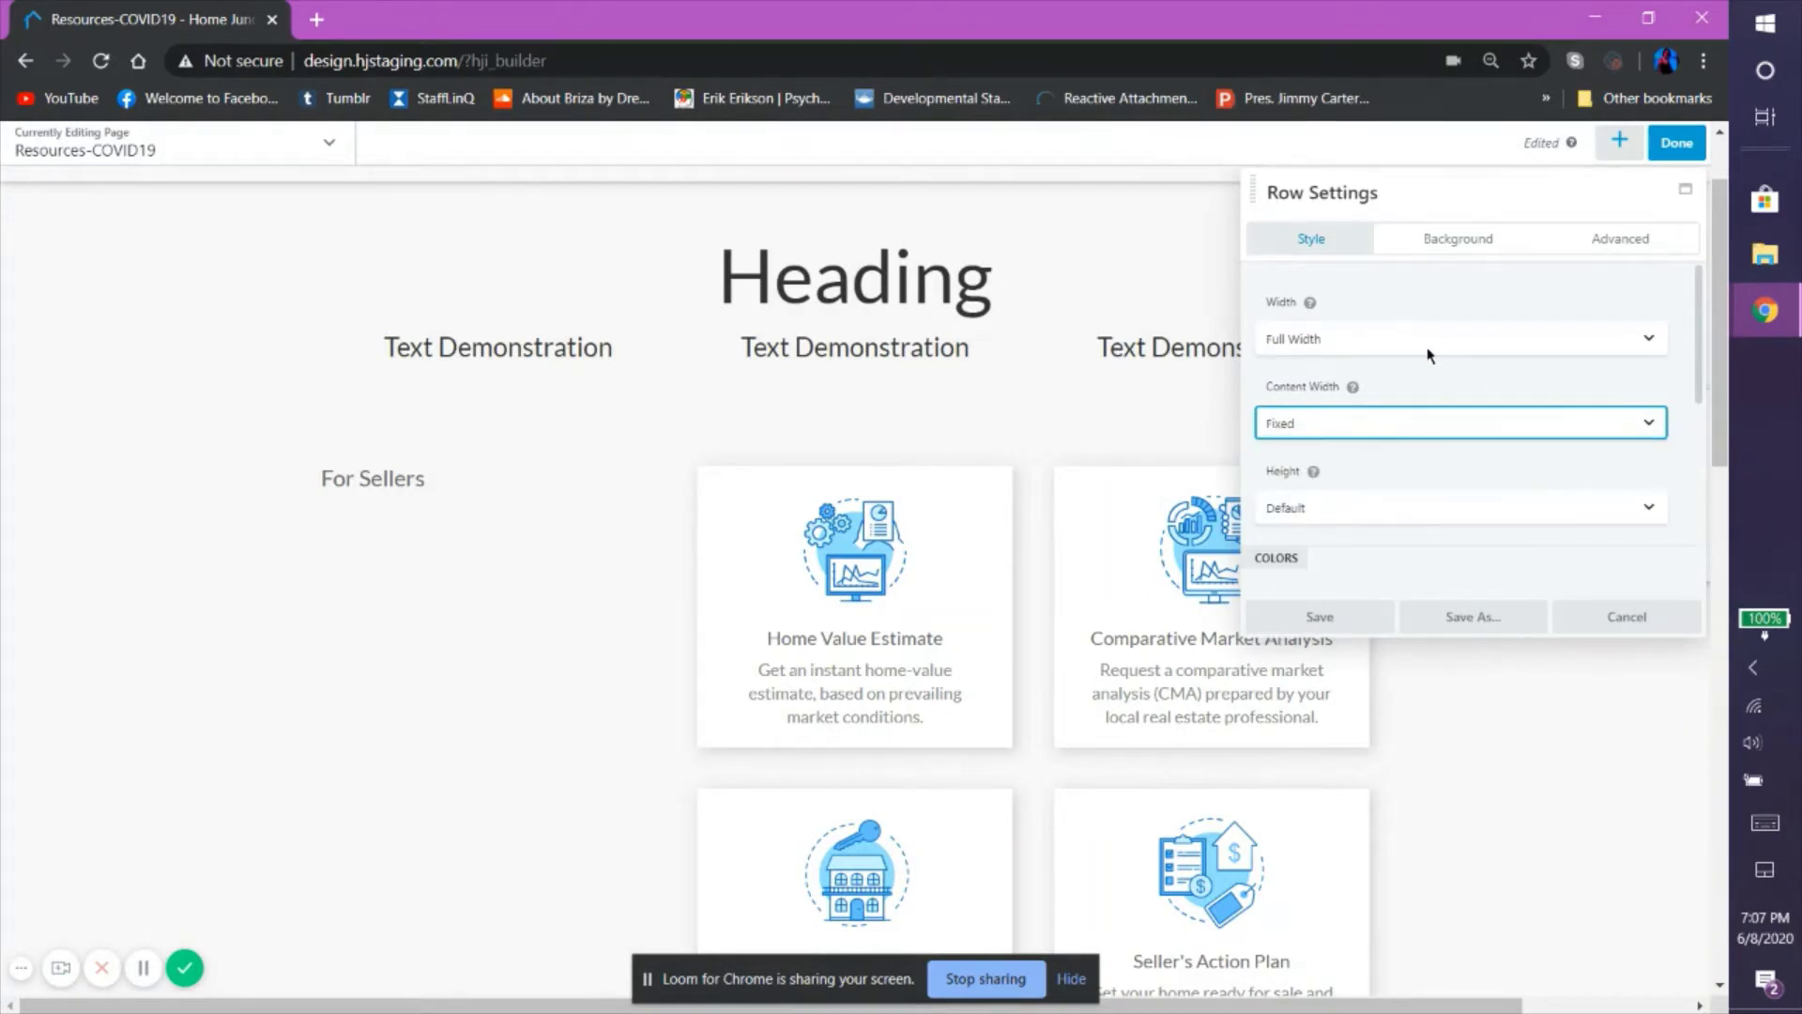
Set the Heading row's height to Full Height and inspect the row on the page.
{"action": "scroll", "coordinate": [1428, 355], "scroll_direction": "down", "scroll_amount": 2}
{"action": "scroll", "coordinate": [1433, 364], "scroll_direction": "up", "scroll_amount": 1}
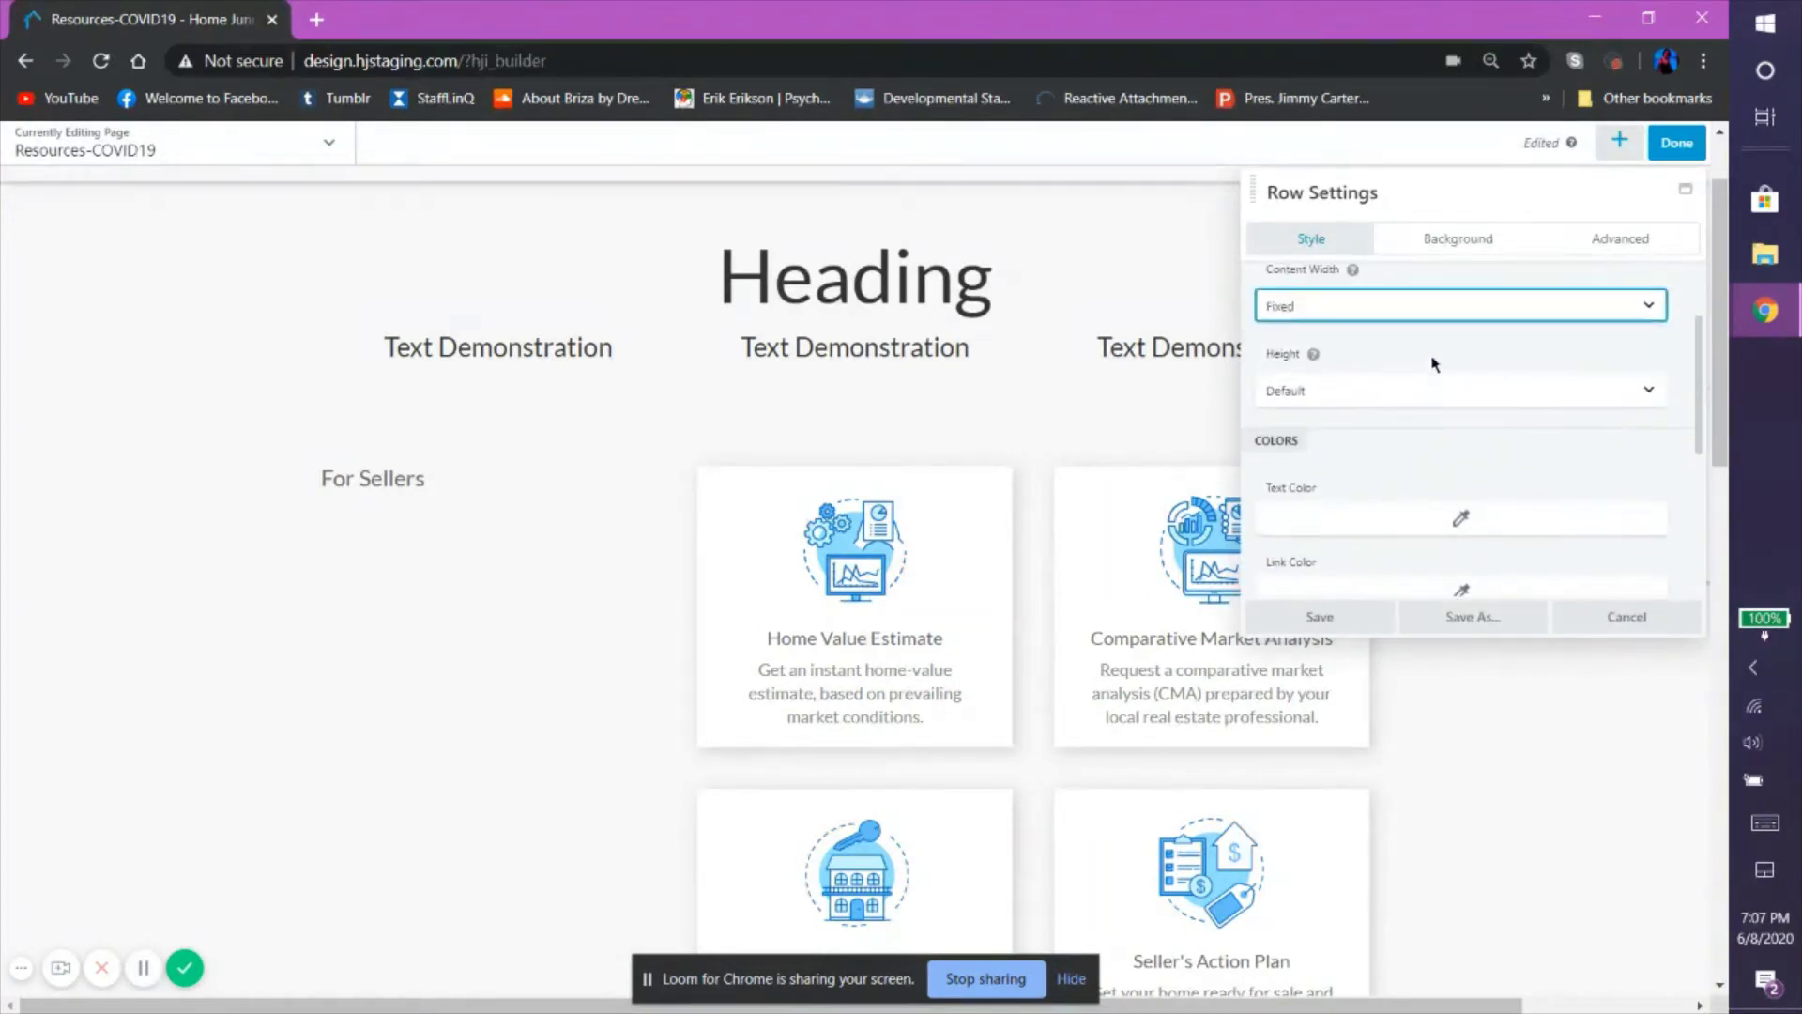
{"action": "left_click", "coordinate": [1508, 391]}
{"action": "left_click", "coordinate": [1508, 391]}
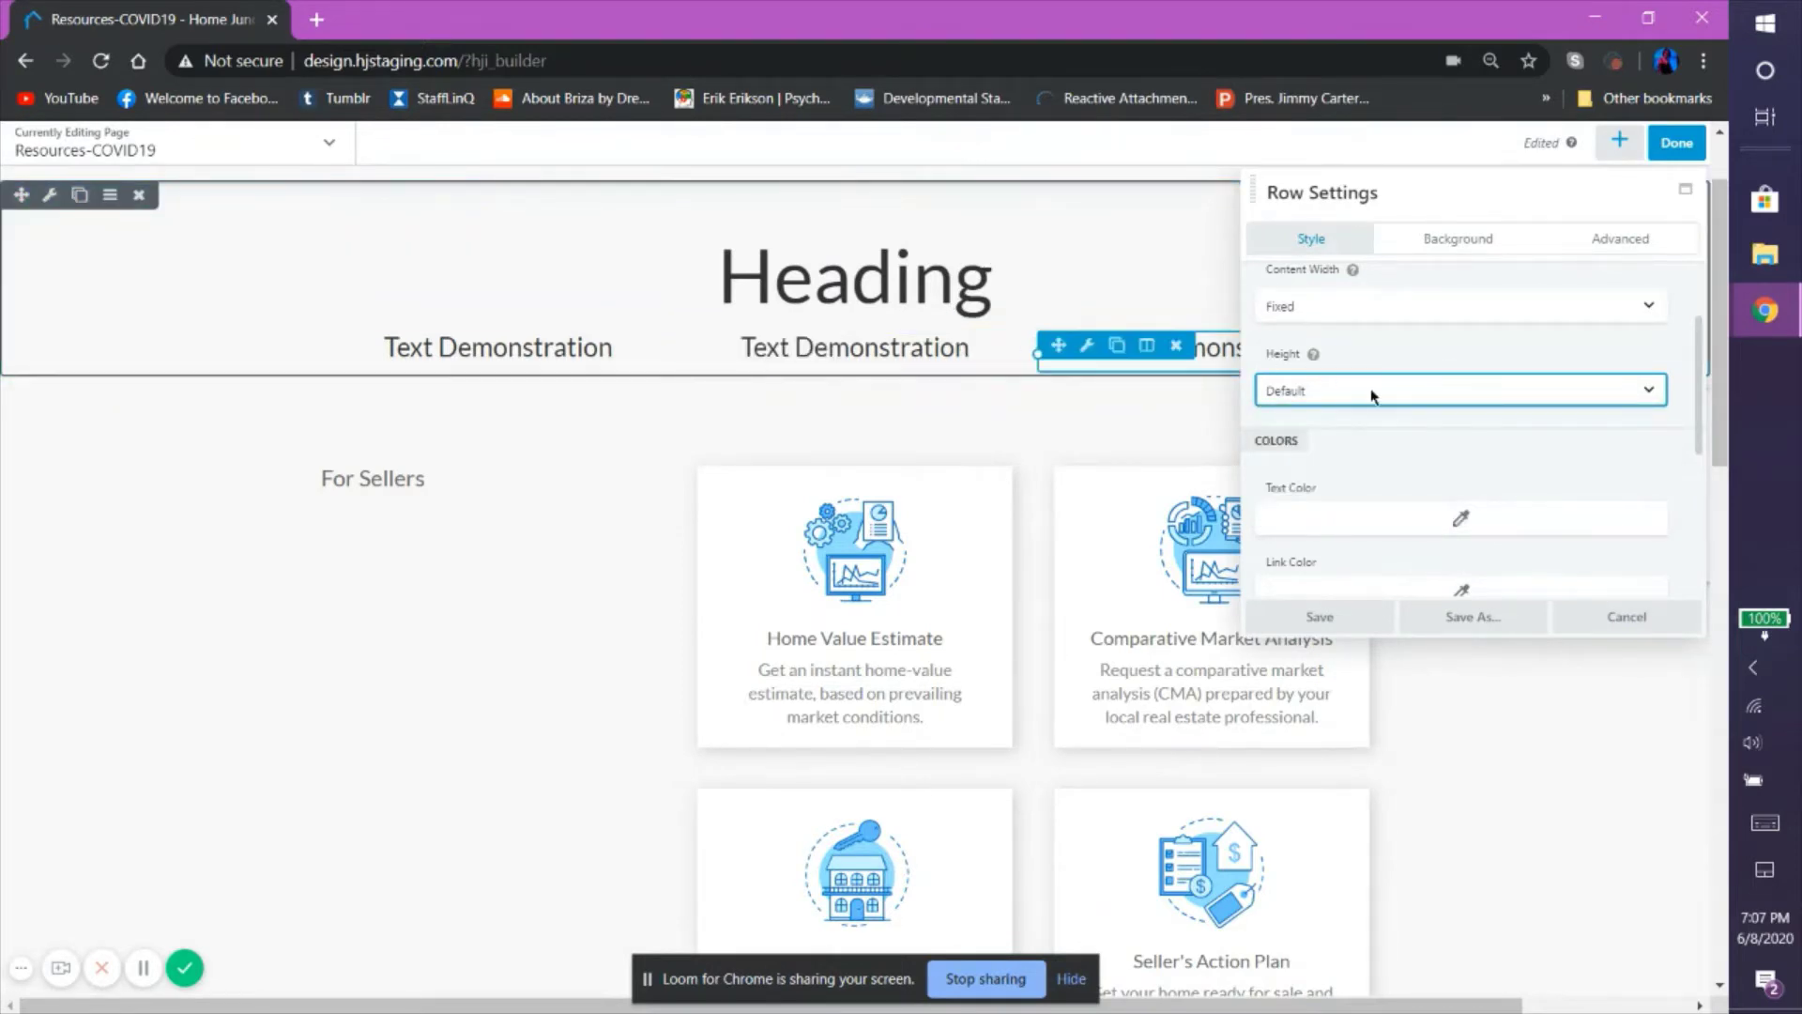
{"action": "left_click", "coordinate": [1453, 395]}
{"action": "left_click", "coordinate": [1439, 465]}
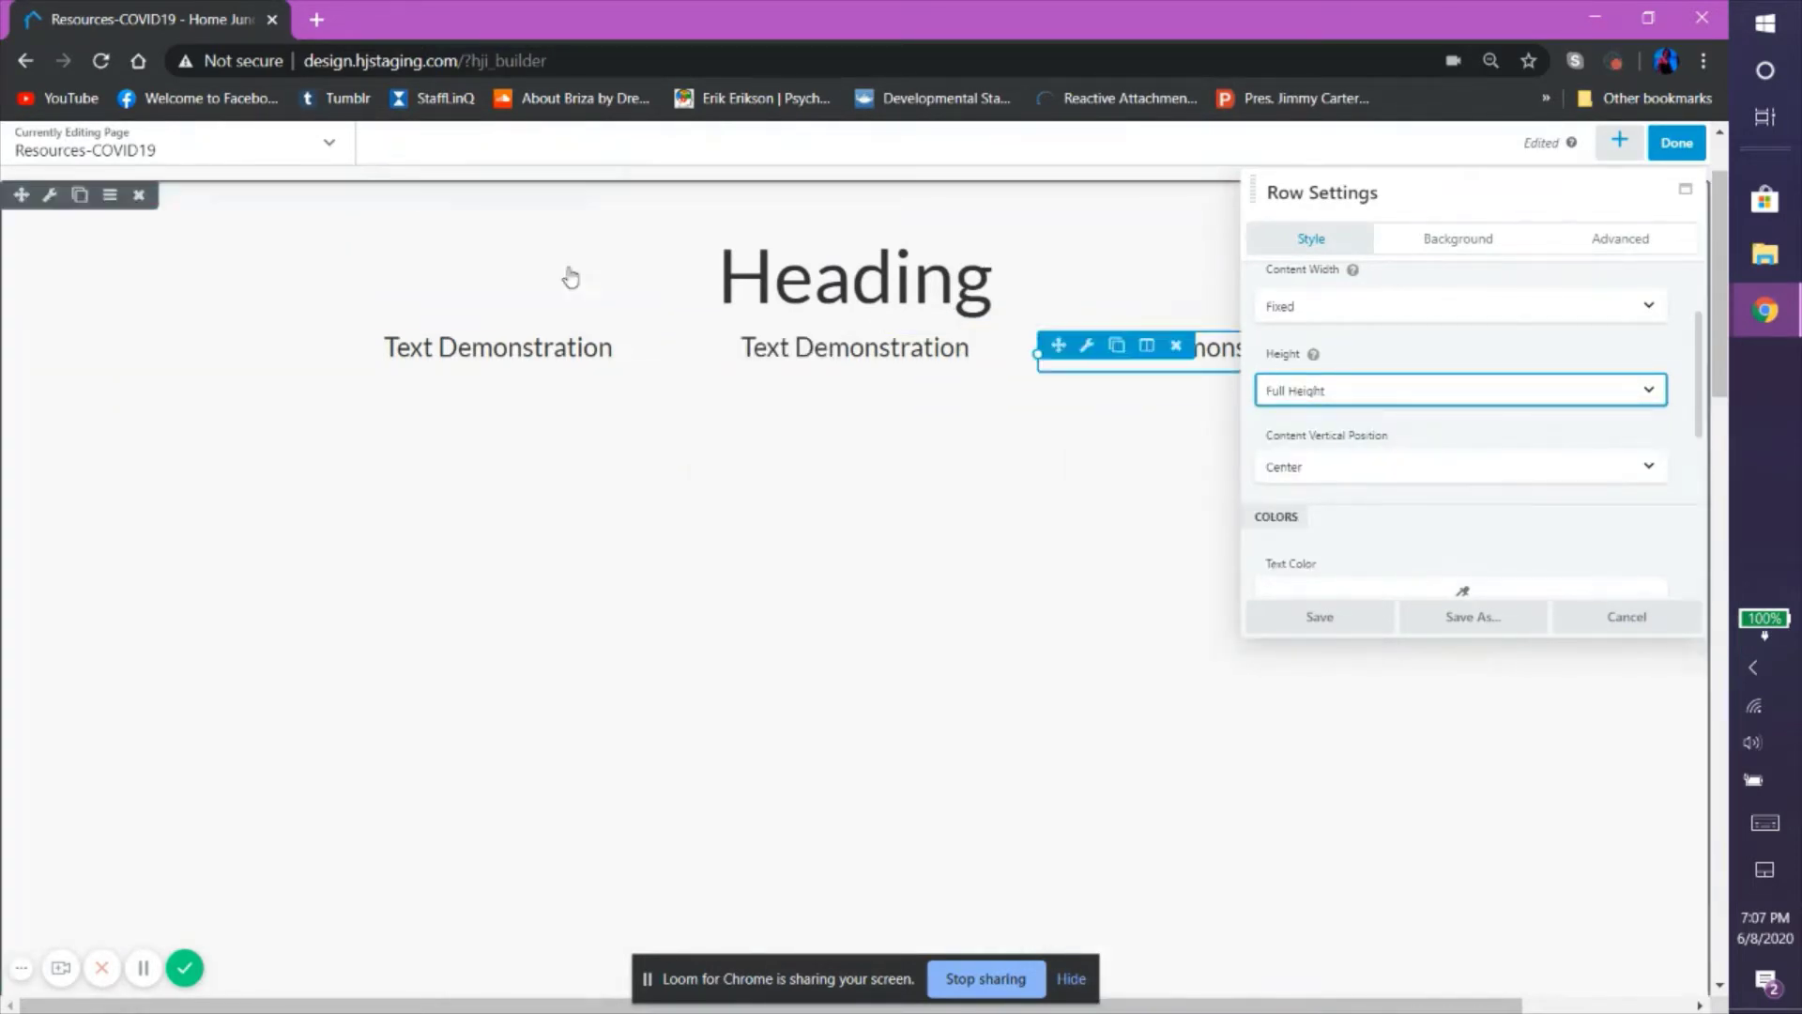
{"action": "scroll", "coordinate": [830, 730], "scroll_direction": "down", "scroll_amount": 3}
{"action": "scroll", "coordinate": [819, 437], "scroll_direction": "up", "scroll_amount": 3}
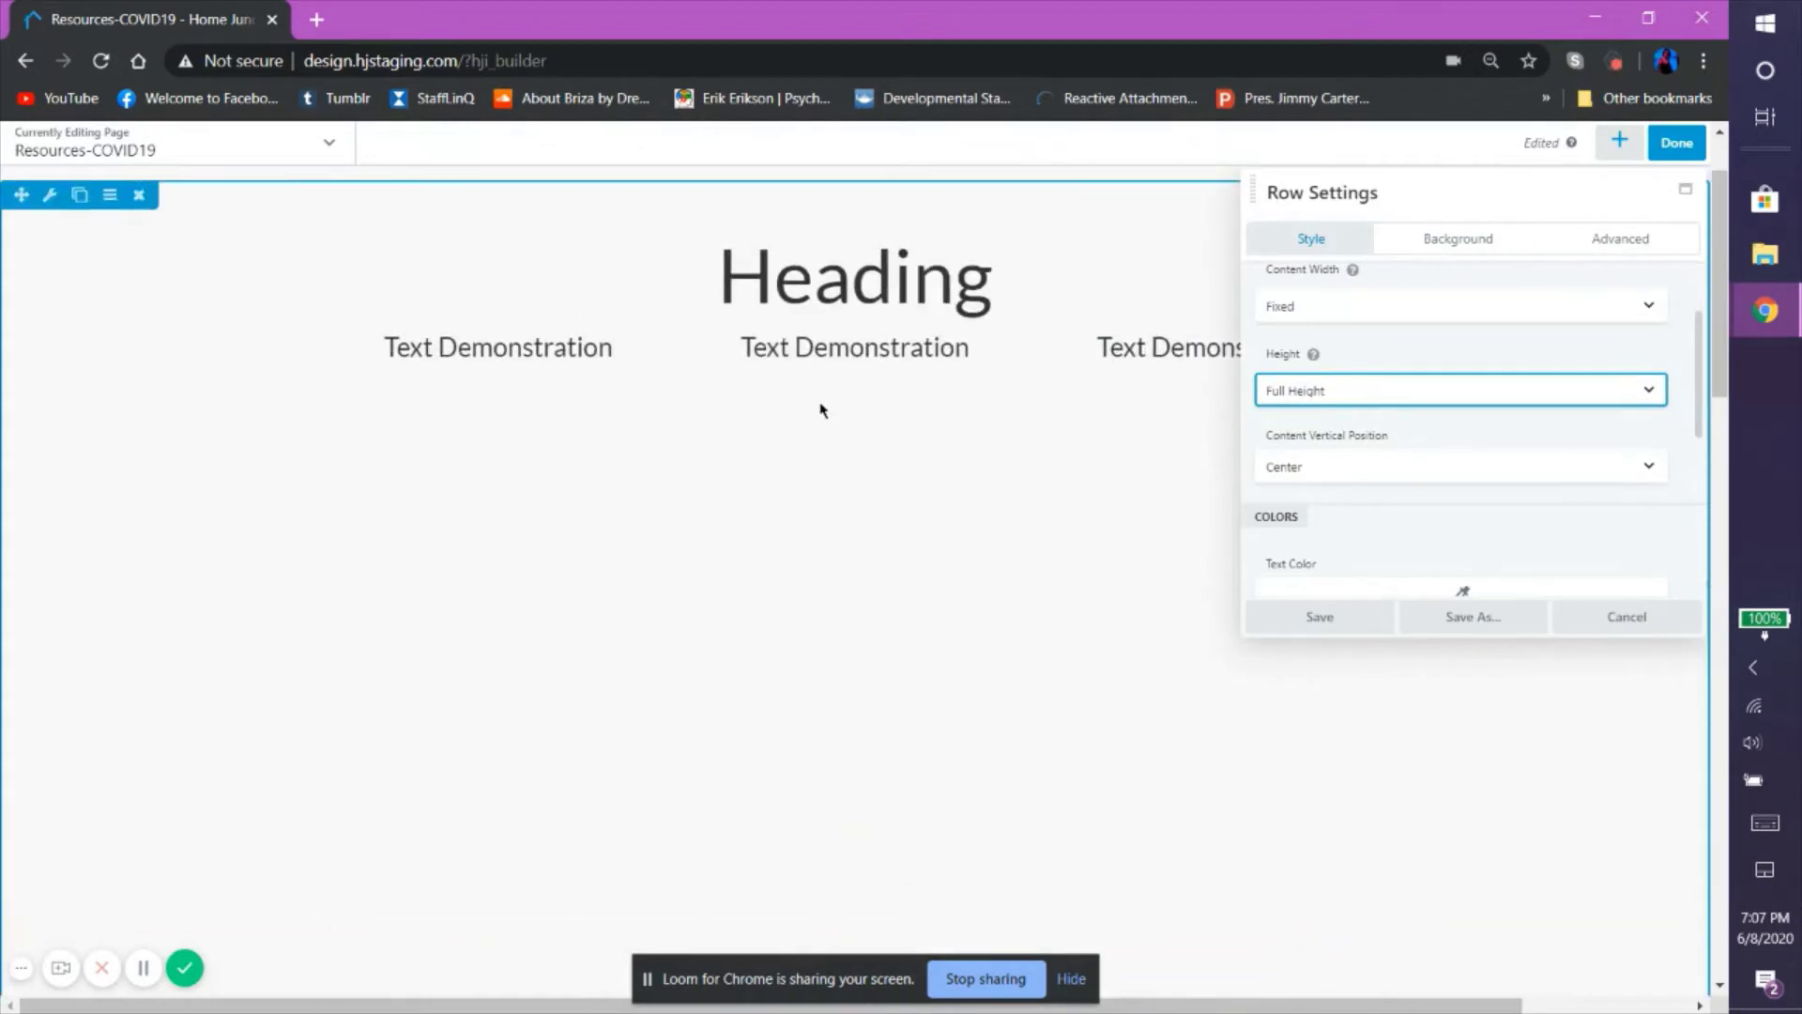
Switch the row height to Custom Height, review the custom height fields, and return it to Full Height.
{"action": "left_click", "coordinate": [1396, 394]}
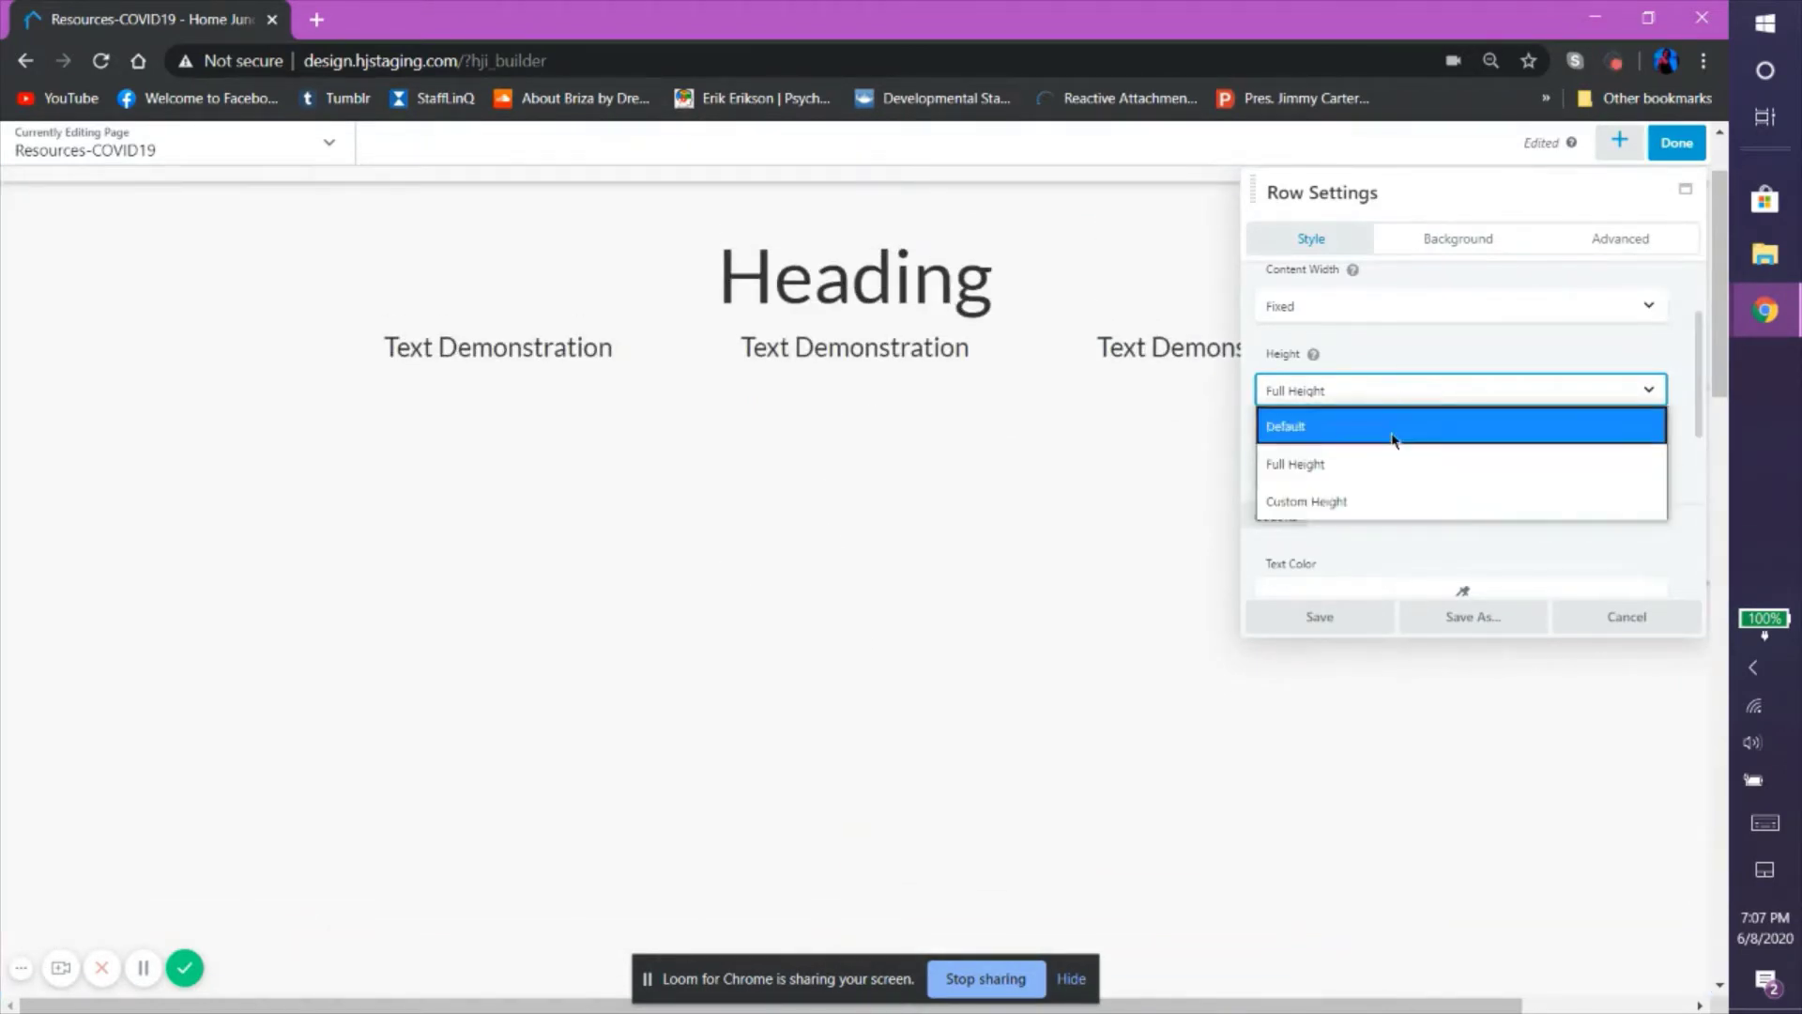
{"action": "left_click", "coordinate": [1376, 499]}
{"action": "scroll", "coordinate": [1368, 422], "scroll_direction": "down", "scroll_amount": 3}
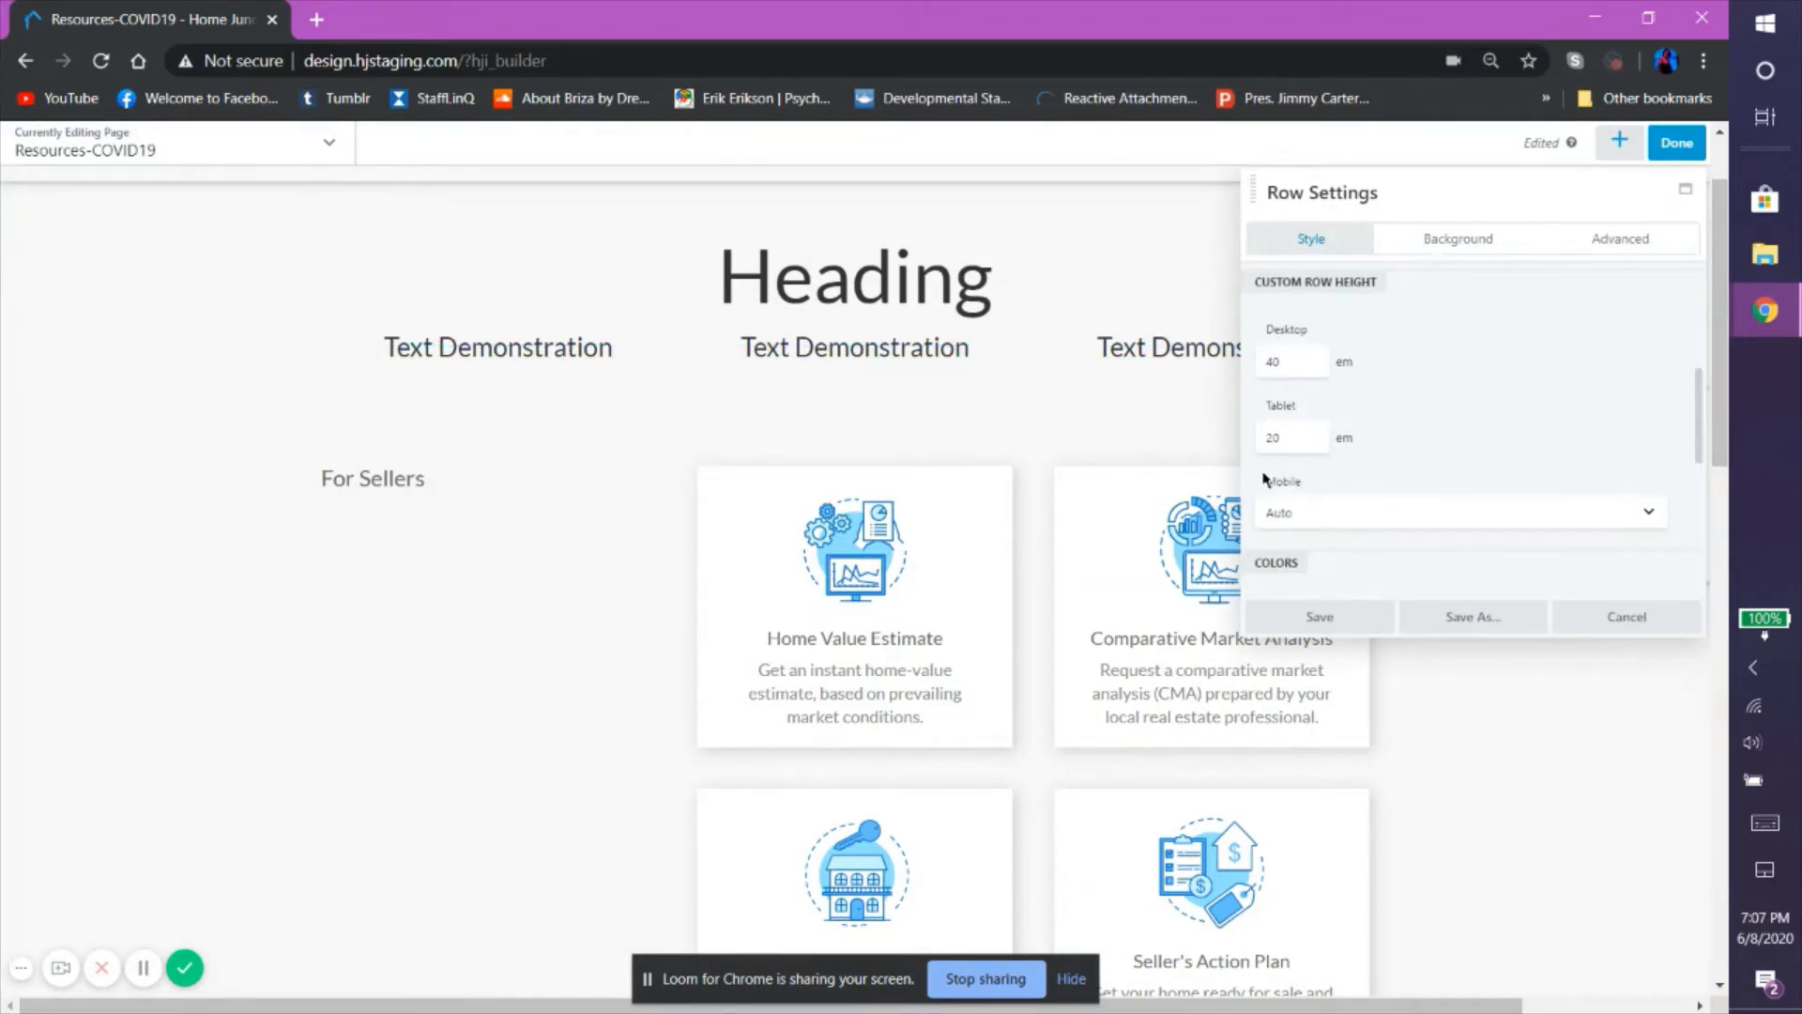
{"action": "scroll", "coordinate": [1439, 400], "scroll_direction": "up", "scroll_amount": 3}
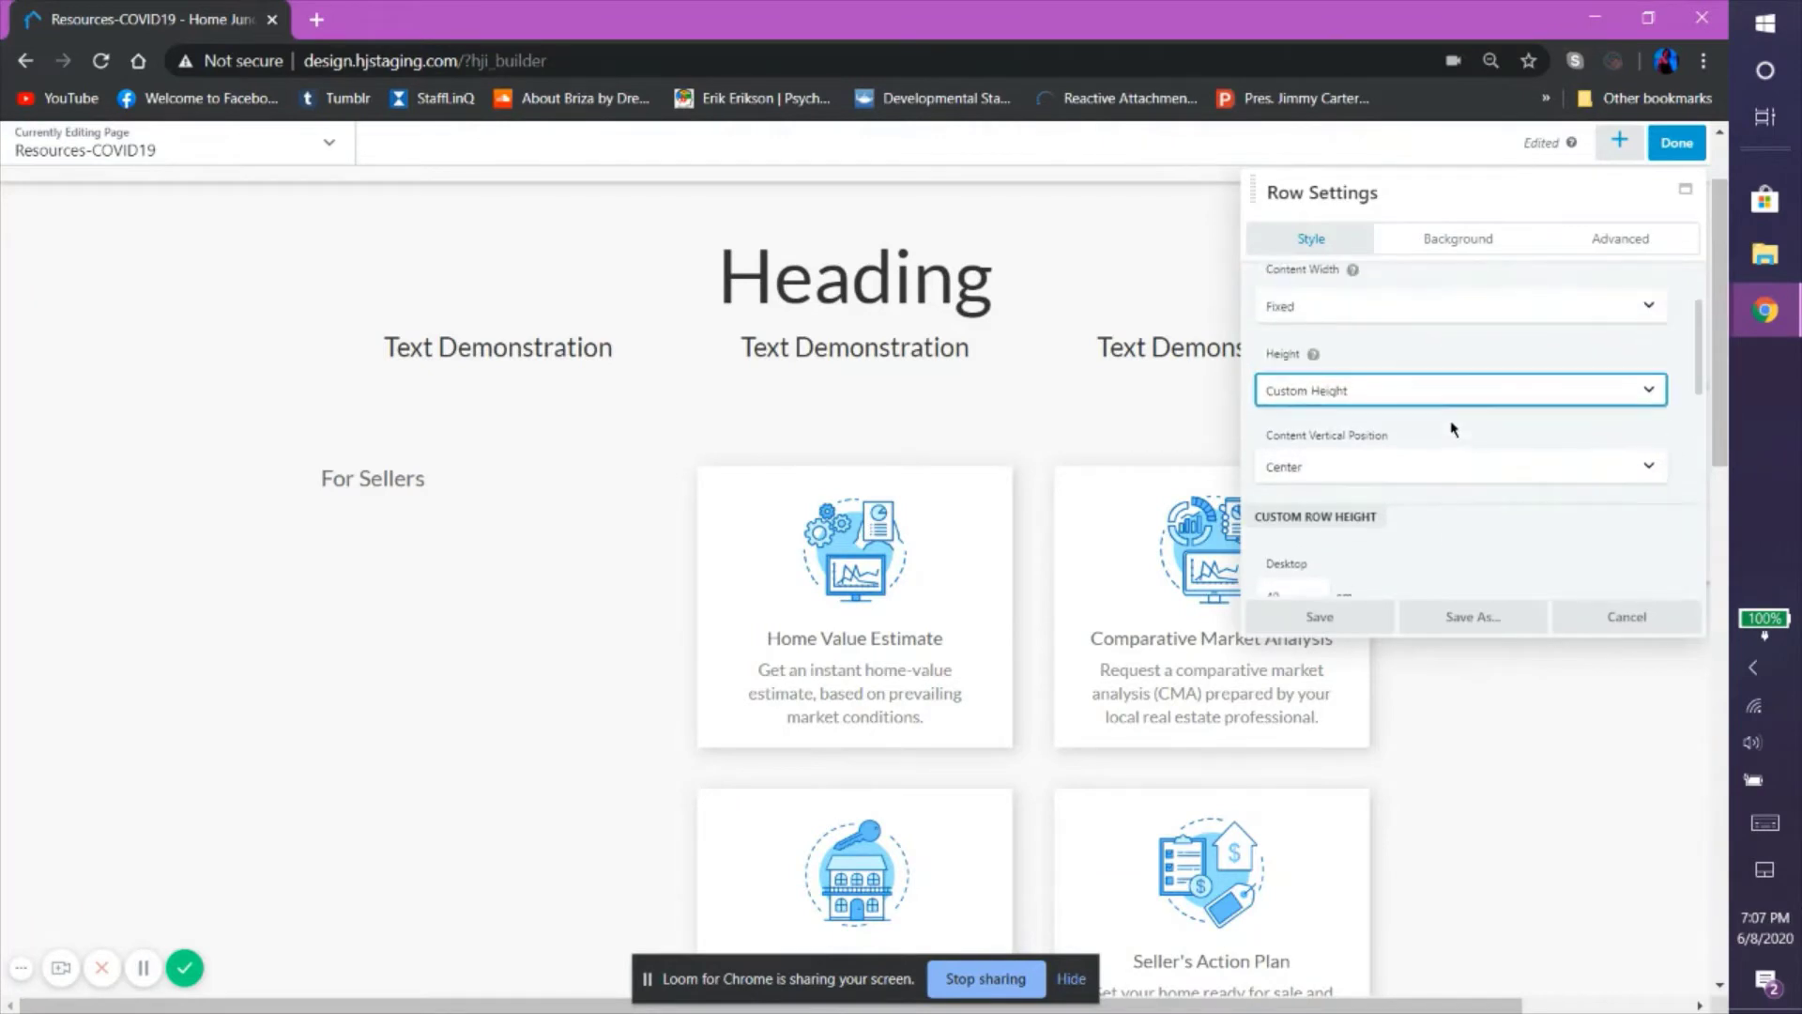
{"action": "left_click", "coordinate": [1415, 389]}
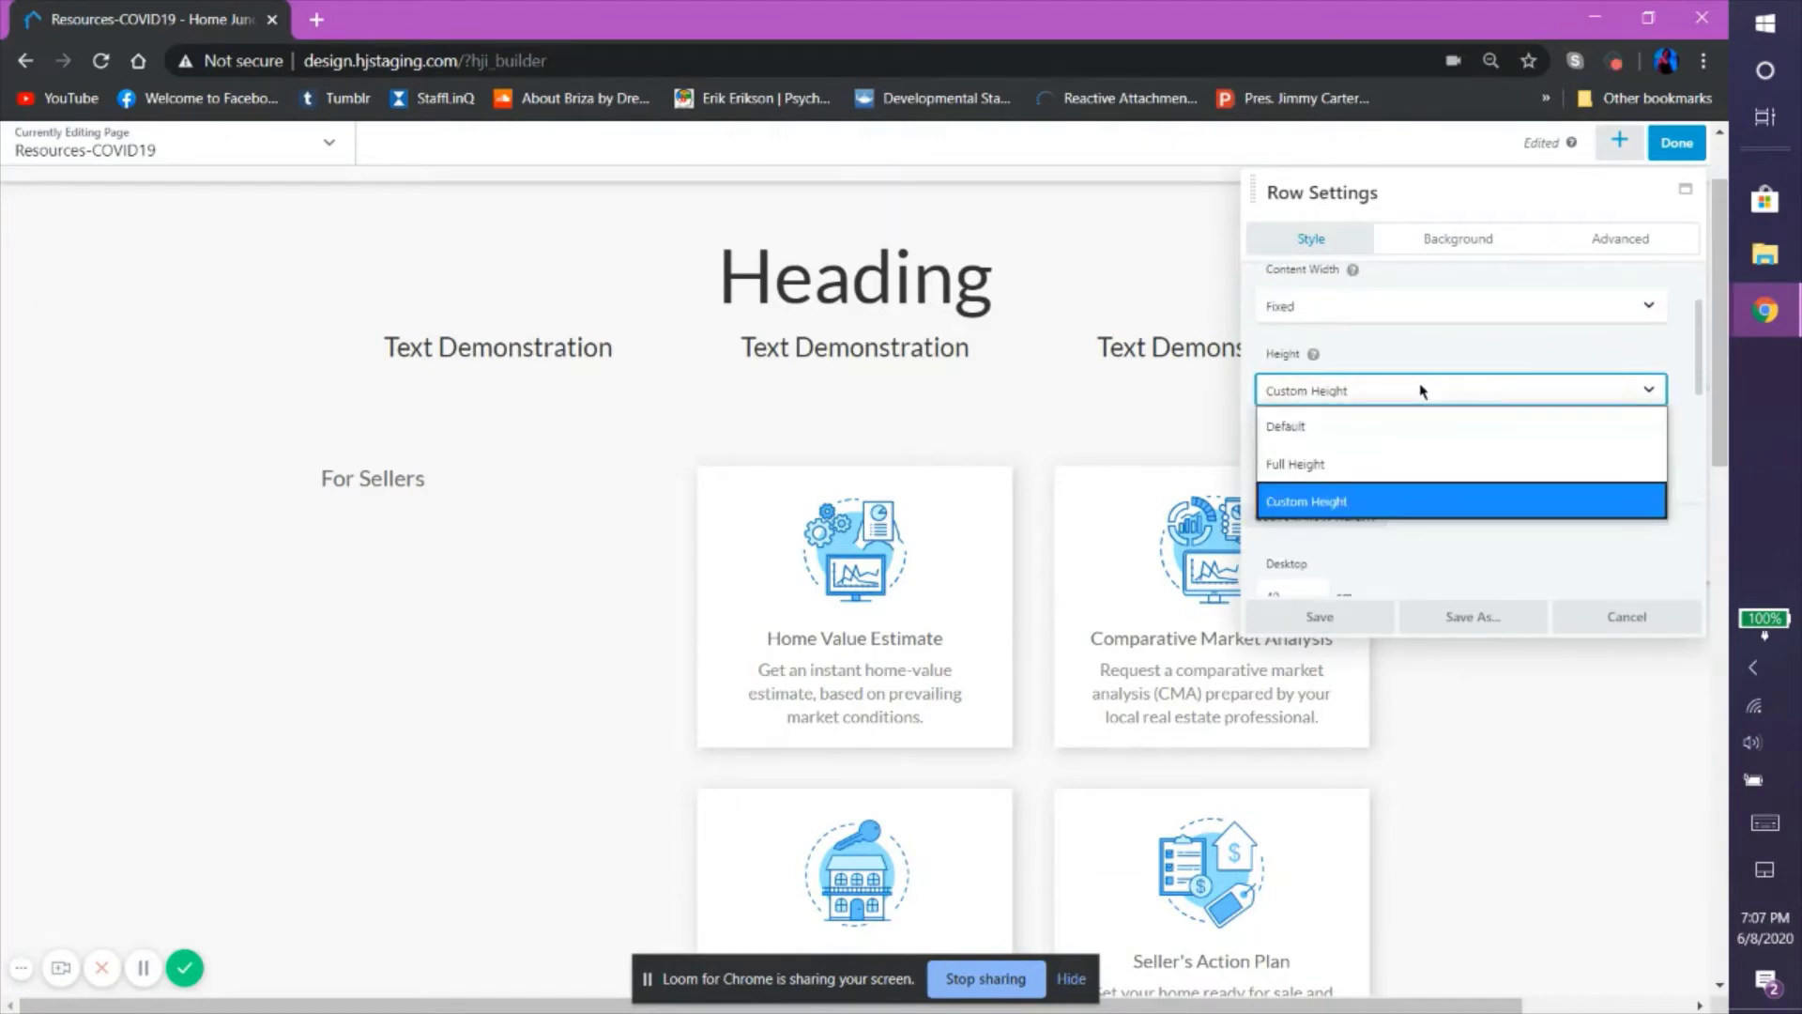
{"action": "left_click", "coordinate": [1436, 464]}
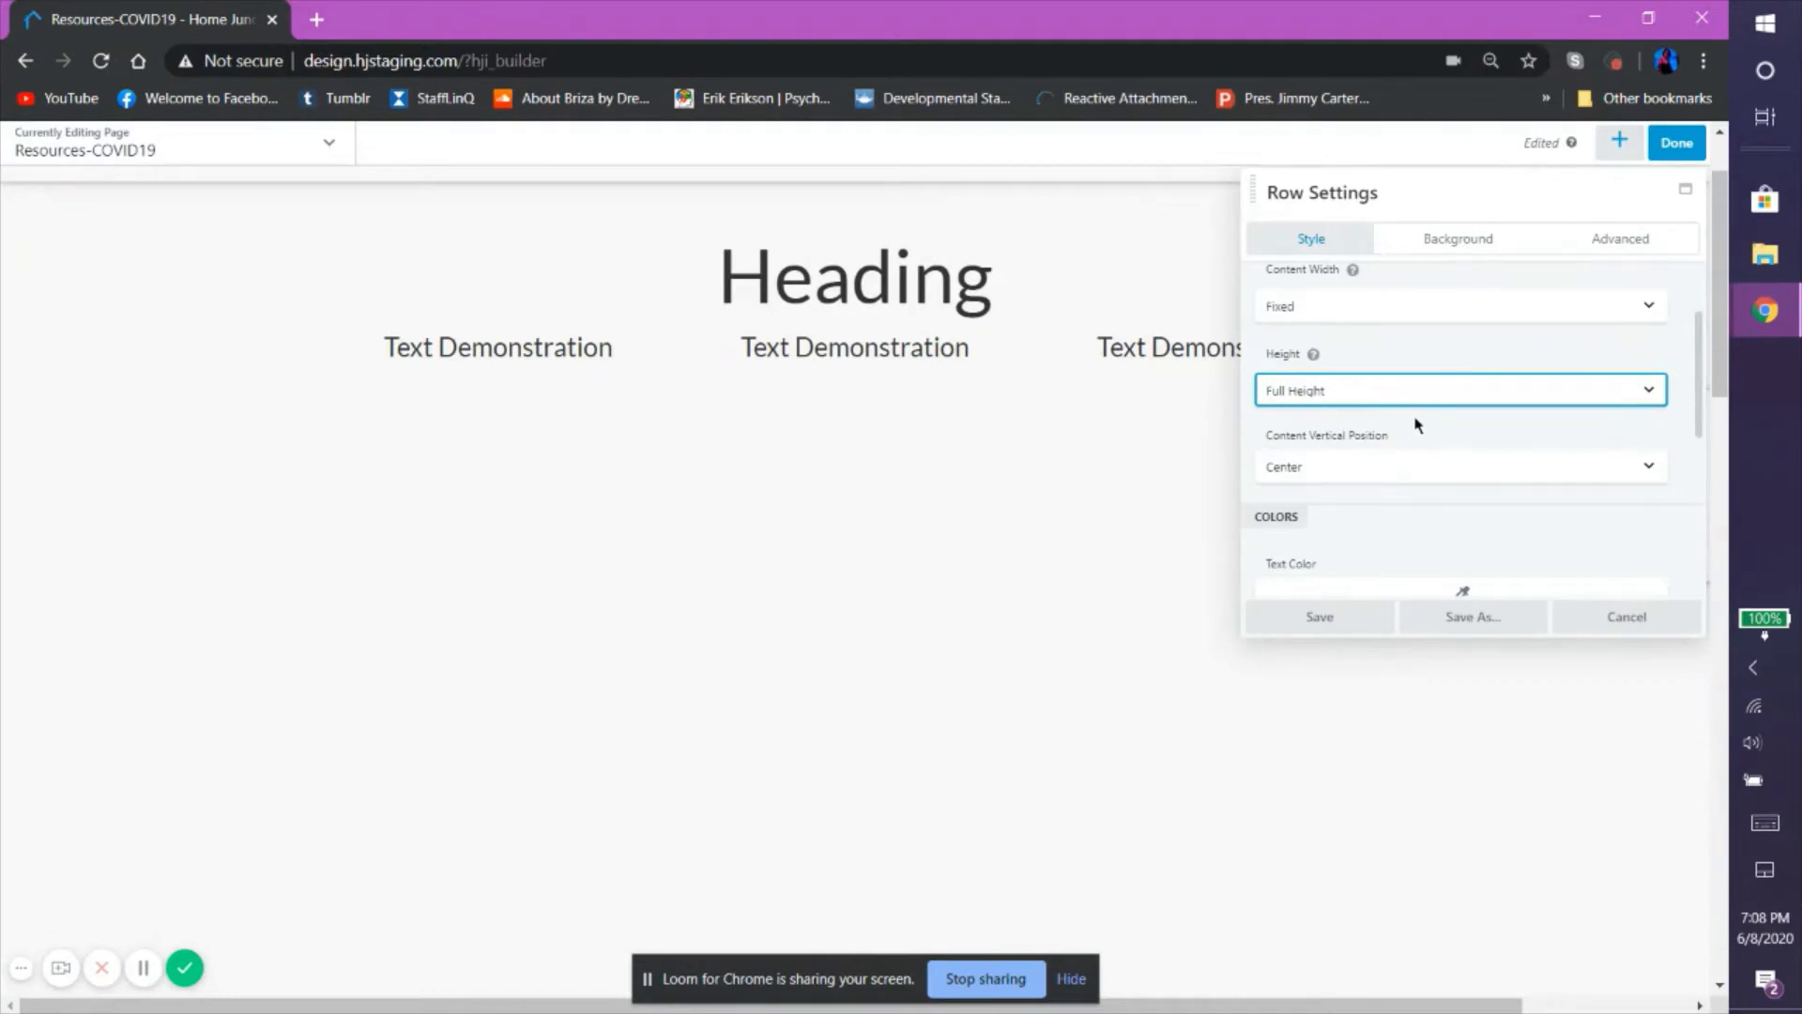
Try the Top content vertical position on the Heading row and change it to Center.
{"action": "left_click", "coordinate": [1436, 467]}
{"action": "left_click", "coordinate": [1444, 469]}
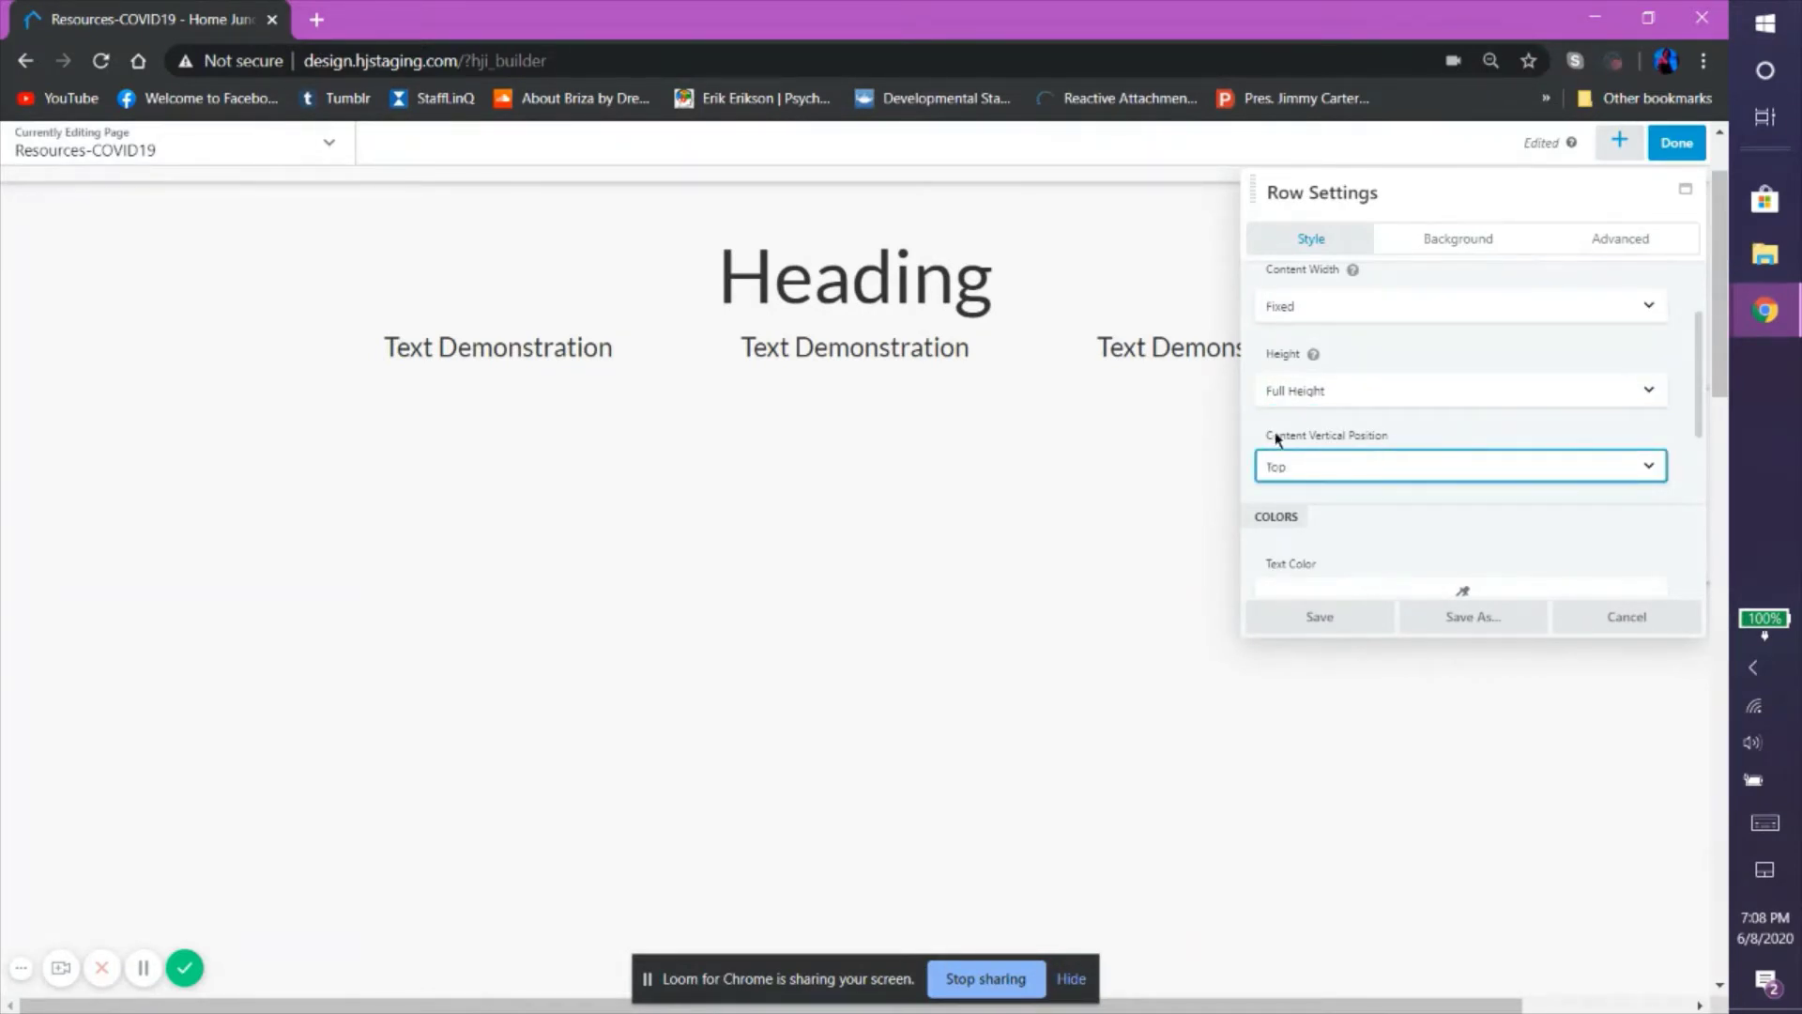
{"action": "left_click", "coordinate": [1452, 468]}
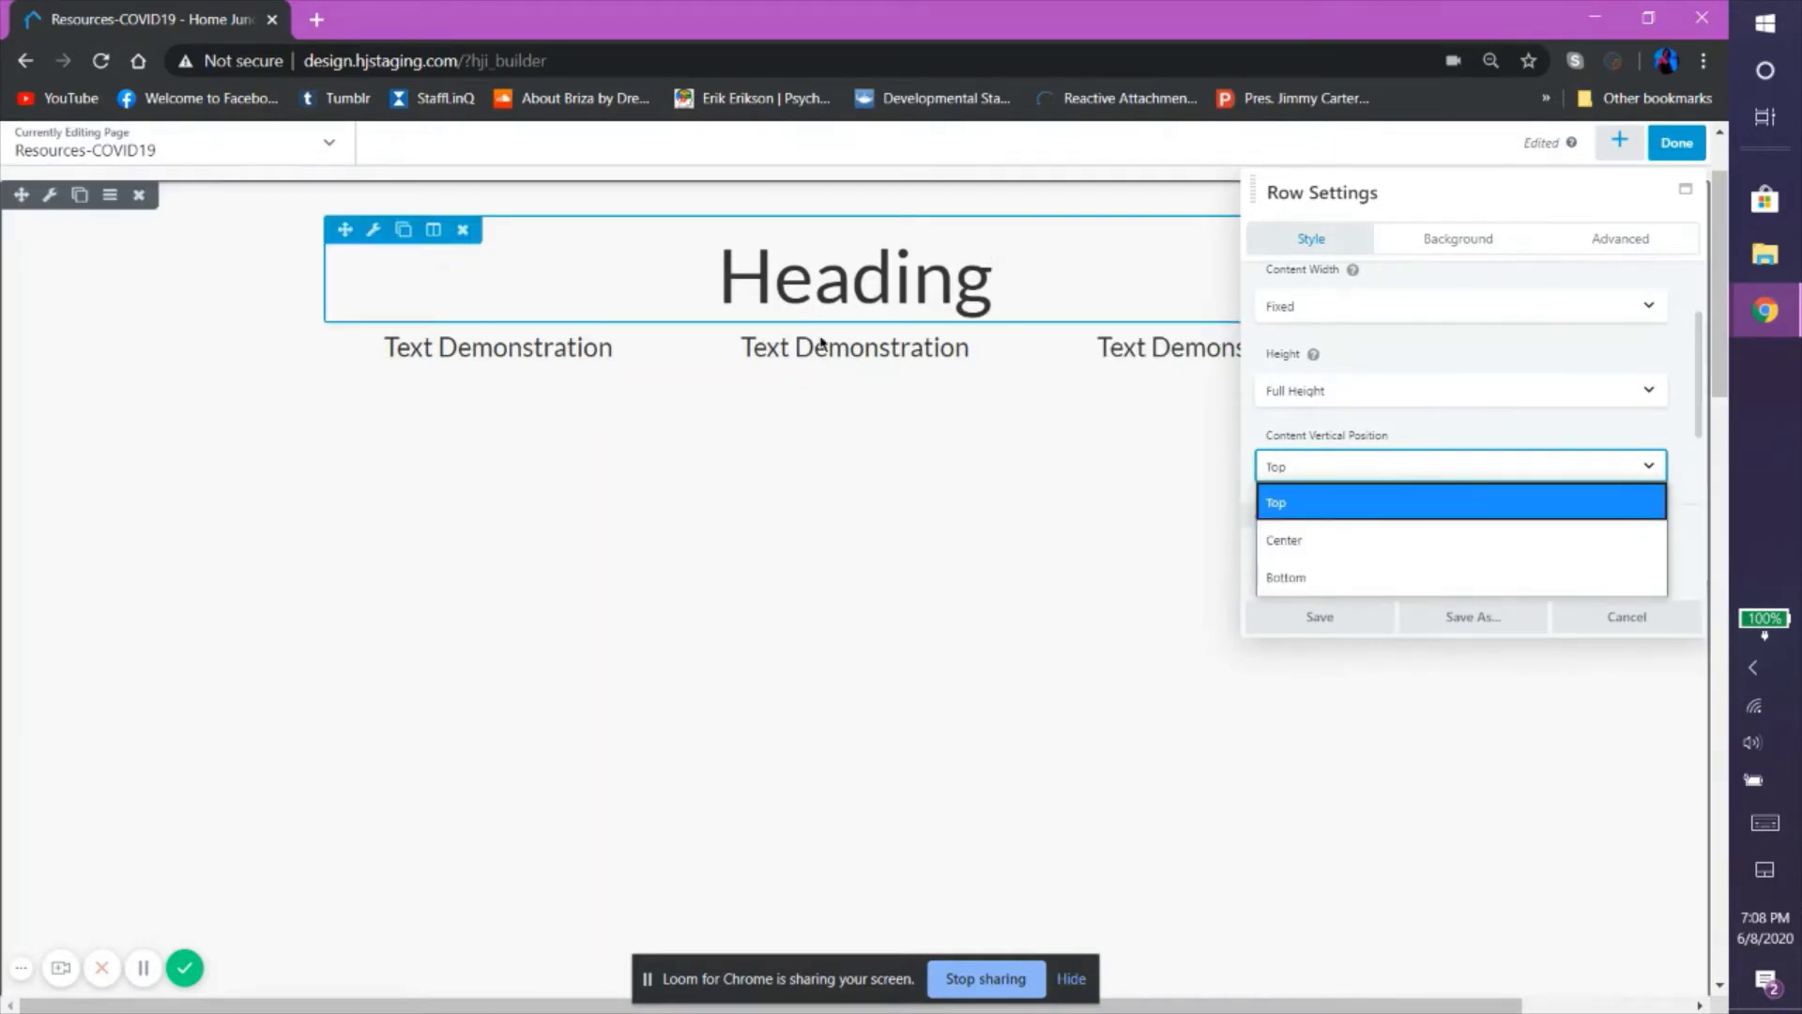
{"action": "left_click", "coordinate": [1412, 499]}
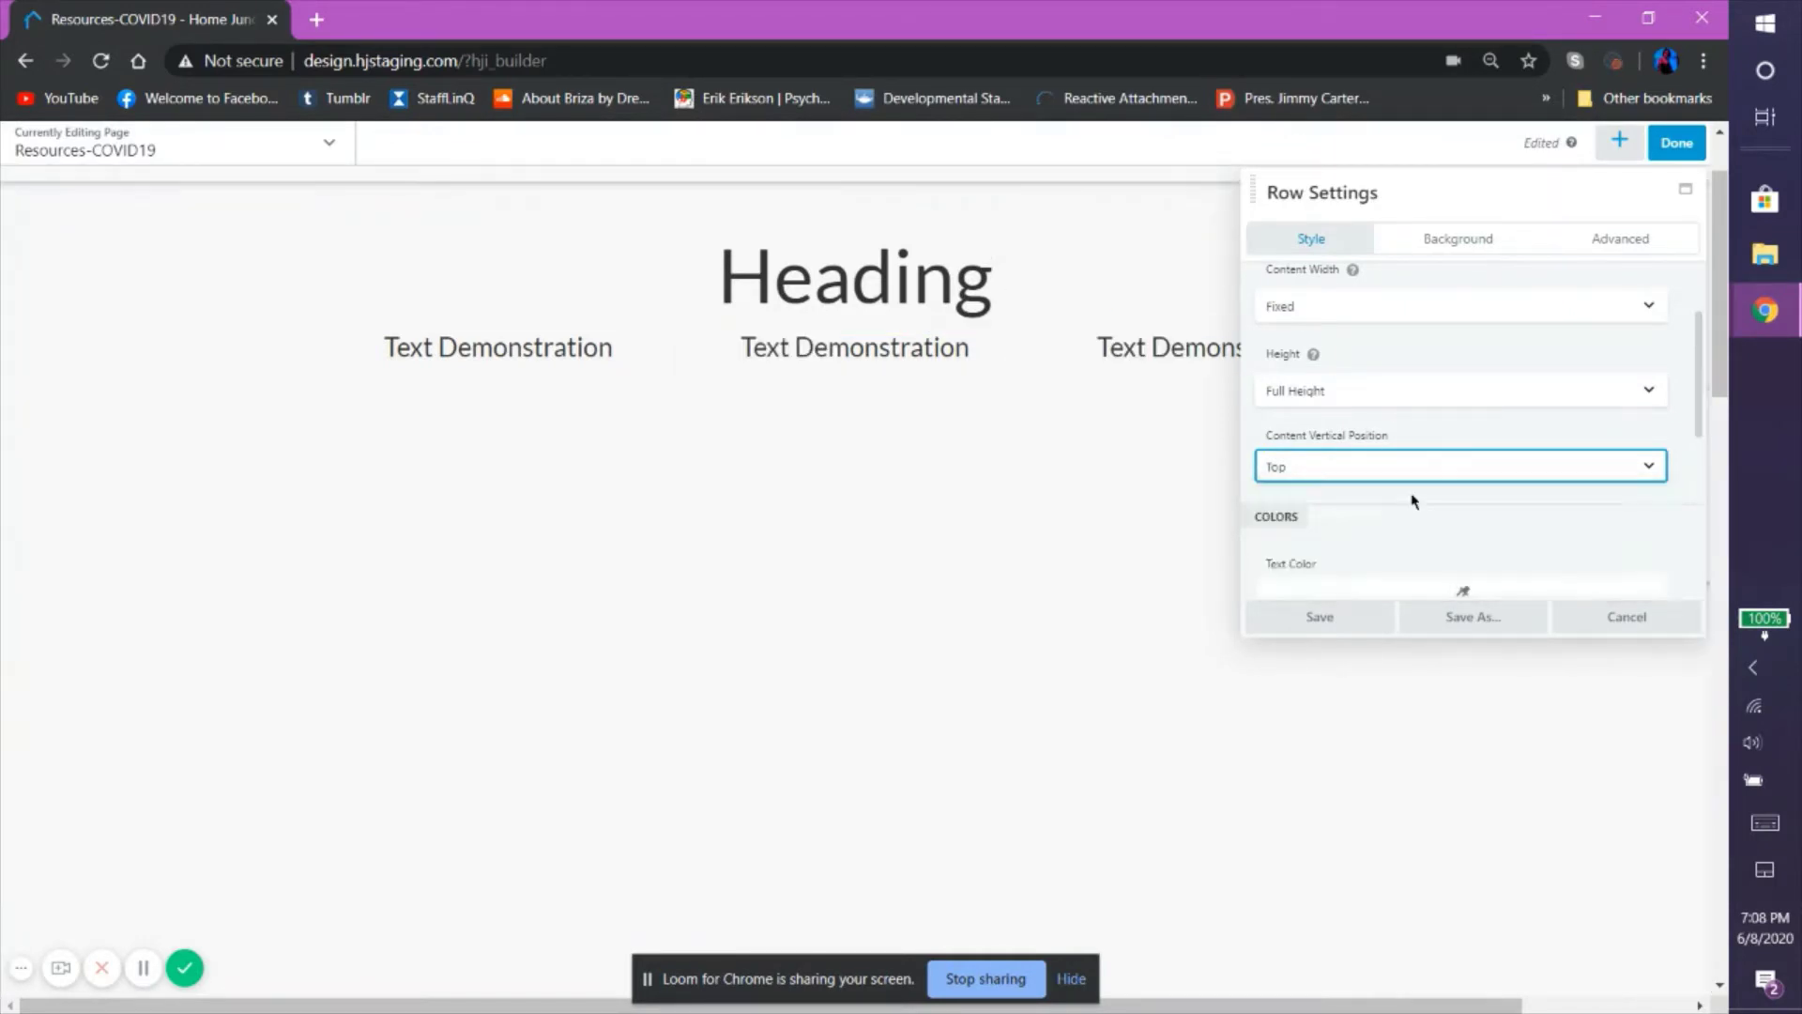
{"action": "left_click", "coordinate": [1407, 459]}
{"action": "left_click", "coordinate": [1412, 532]}
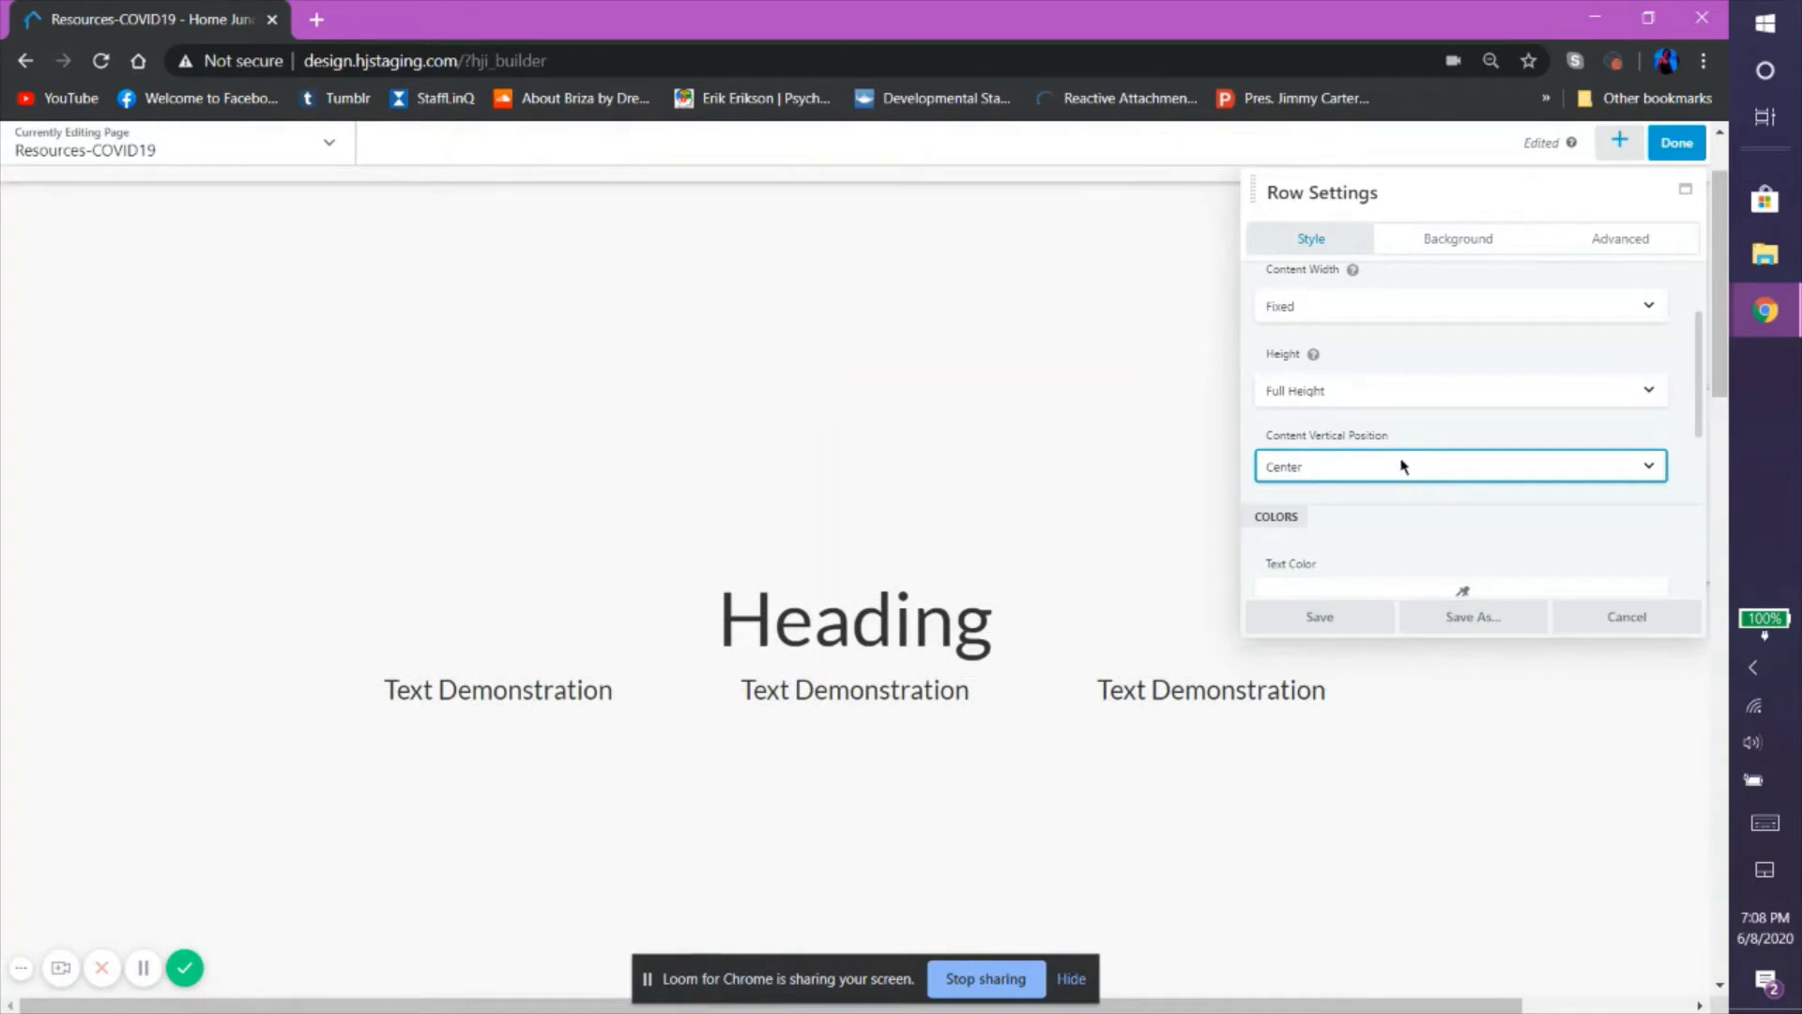
Set the Heading row's text color to the dark gray preset.
{"action": "scroll", "coordinate": [1401, 452], "scroll_direction": "down", "scroll_amount": 3}
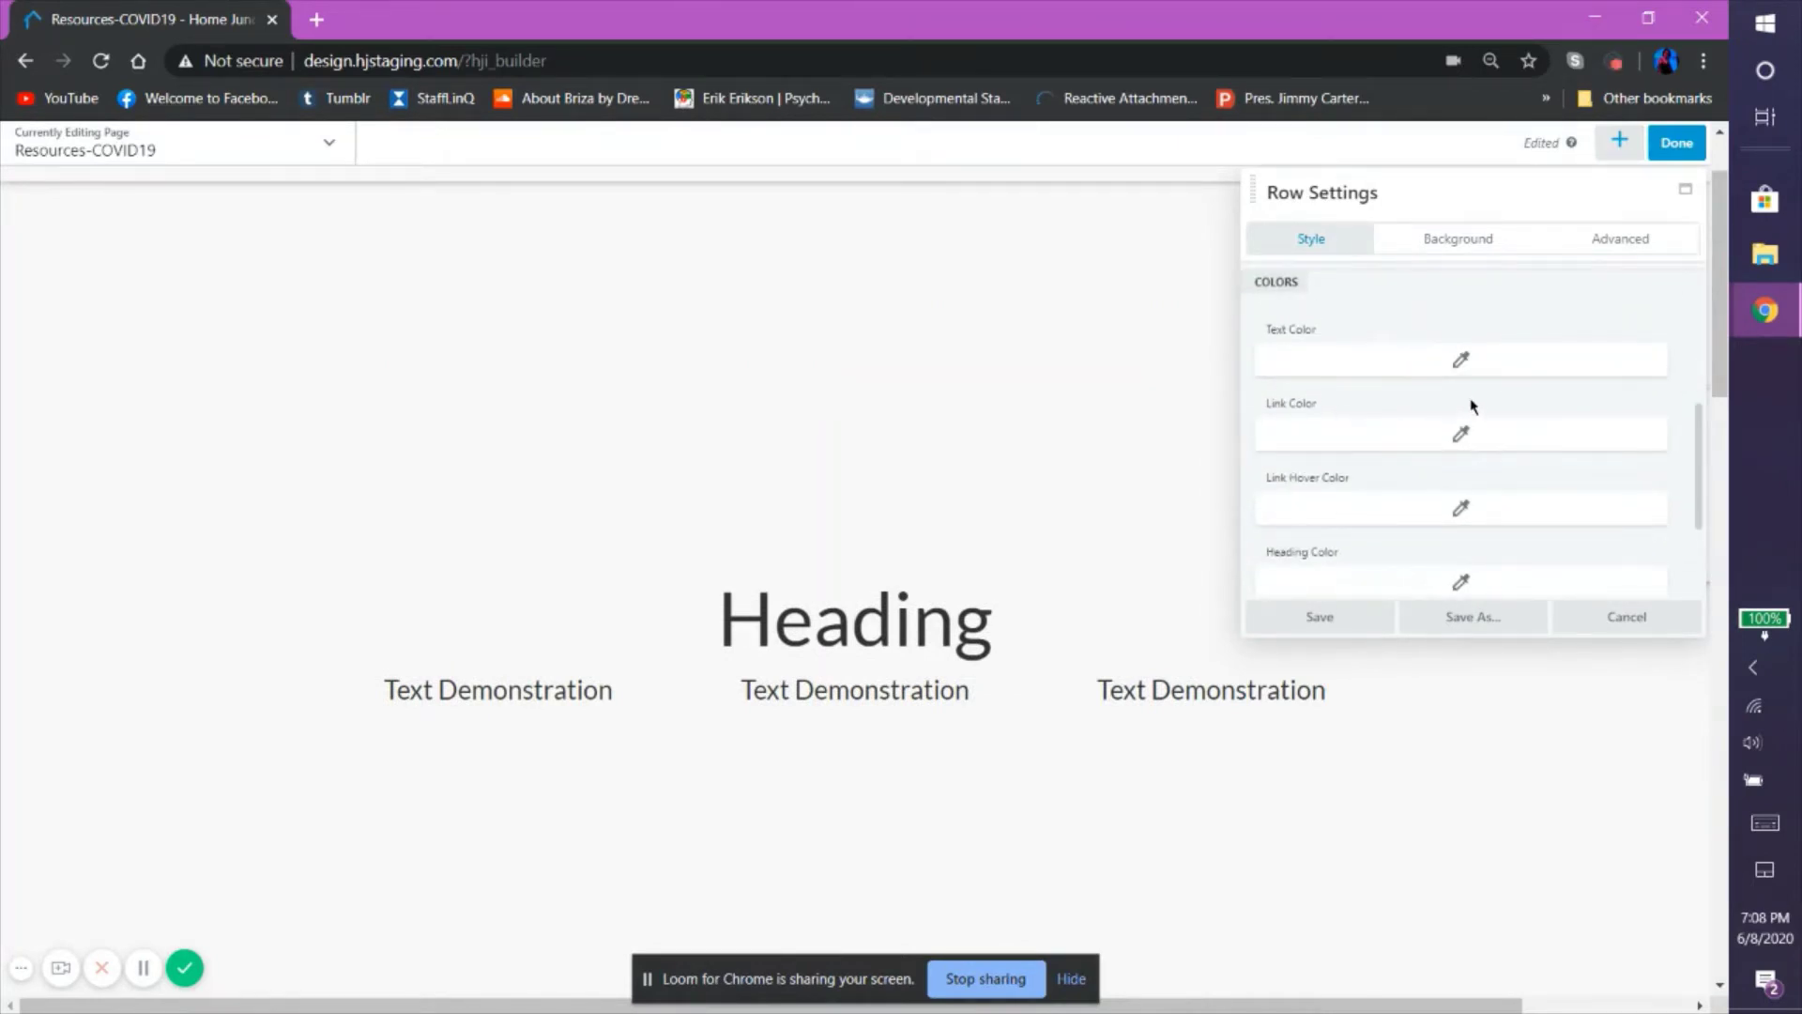
{"action": "scroll", "coordinate": [1475, 405], "scroll_direction": "down", "scroll_amount": 1}
{"action": "scroll", "coordinate": [1477, 402], "scroll_direction": "up", "scroll_amount": 1}
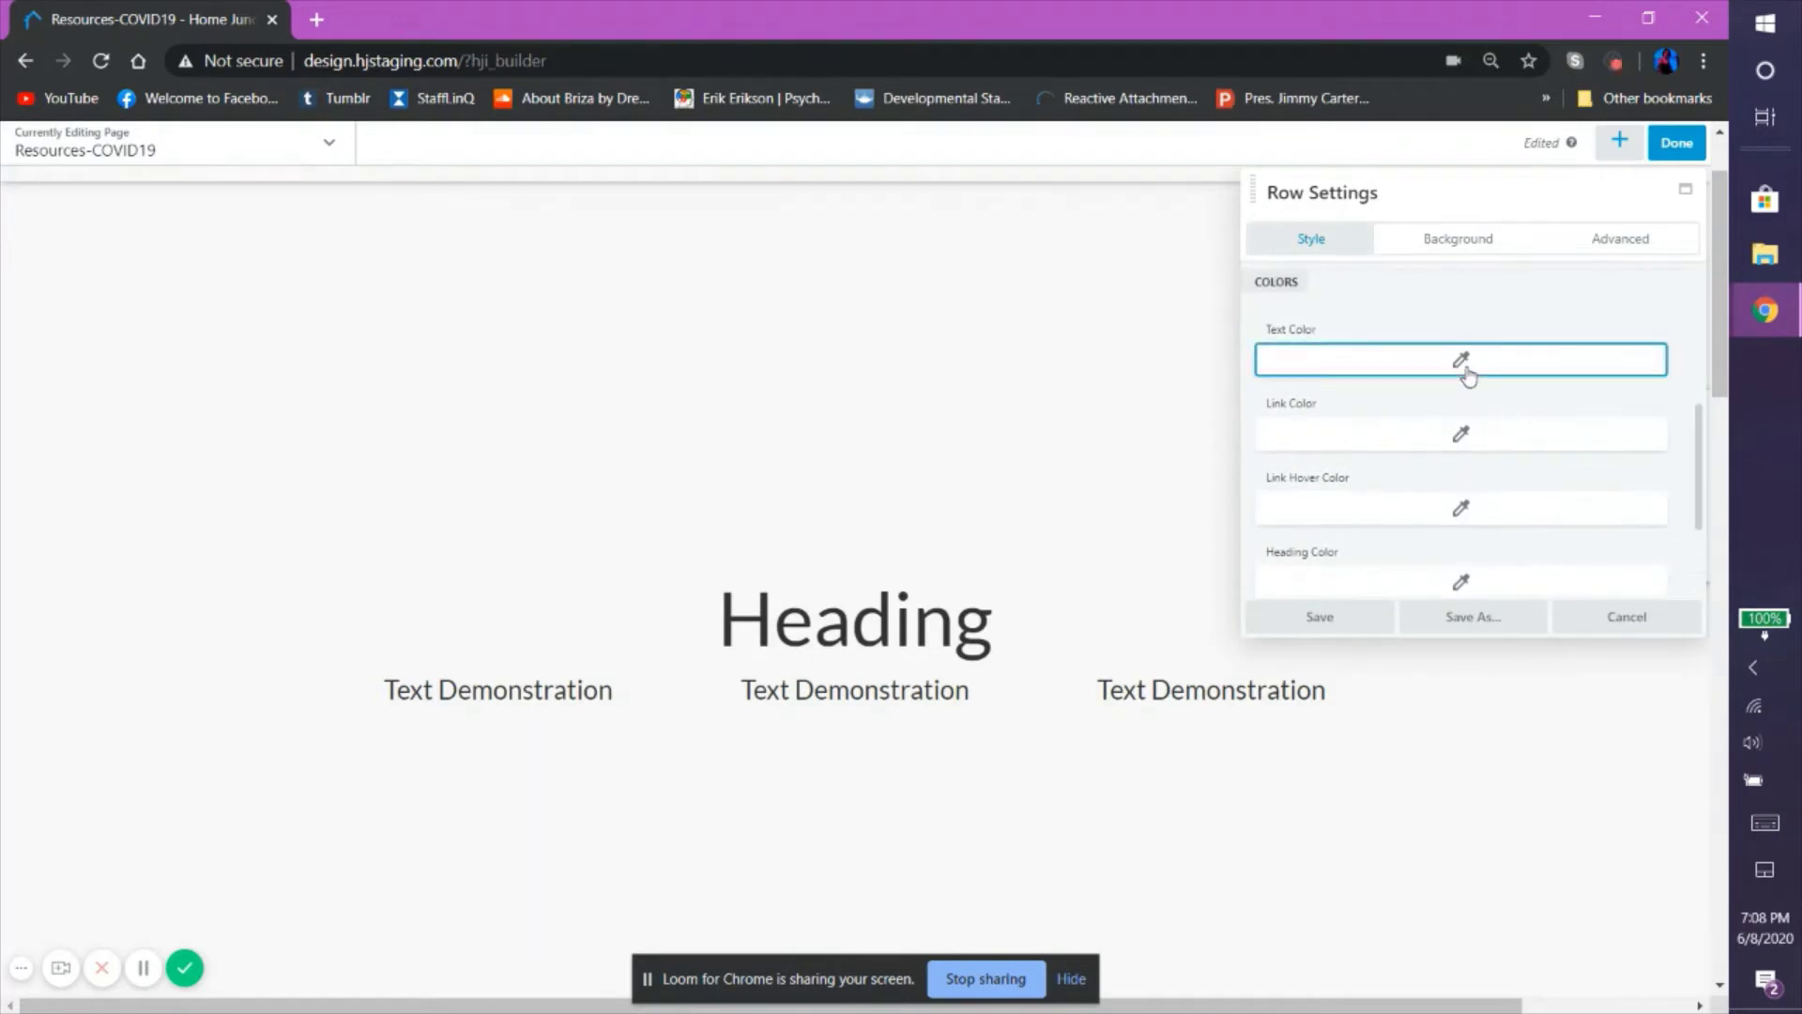
{"action": "left_click", "coordinate": [1464, 374]}
{"action": "left_click", "coordinate": [1490, 647]}
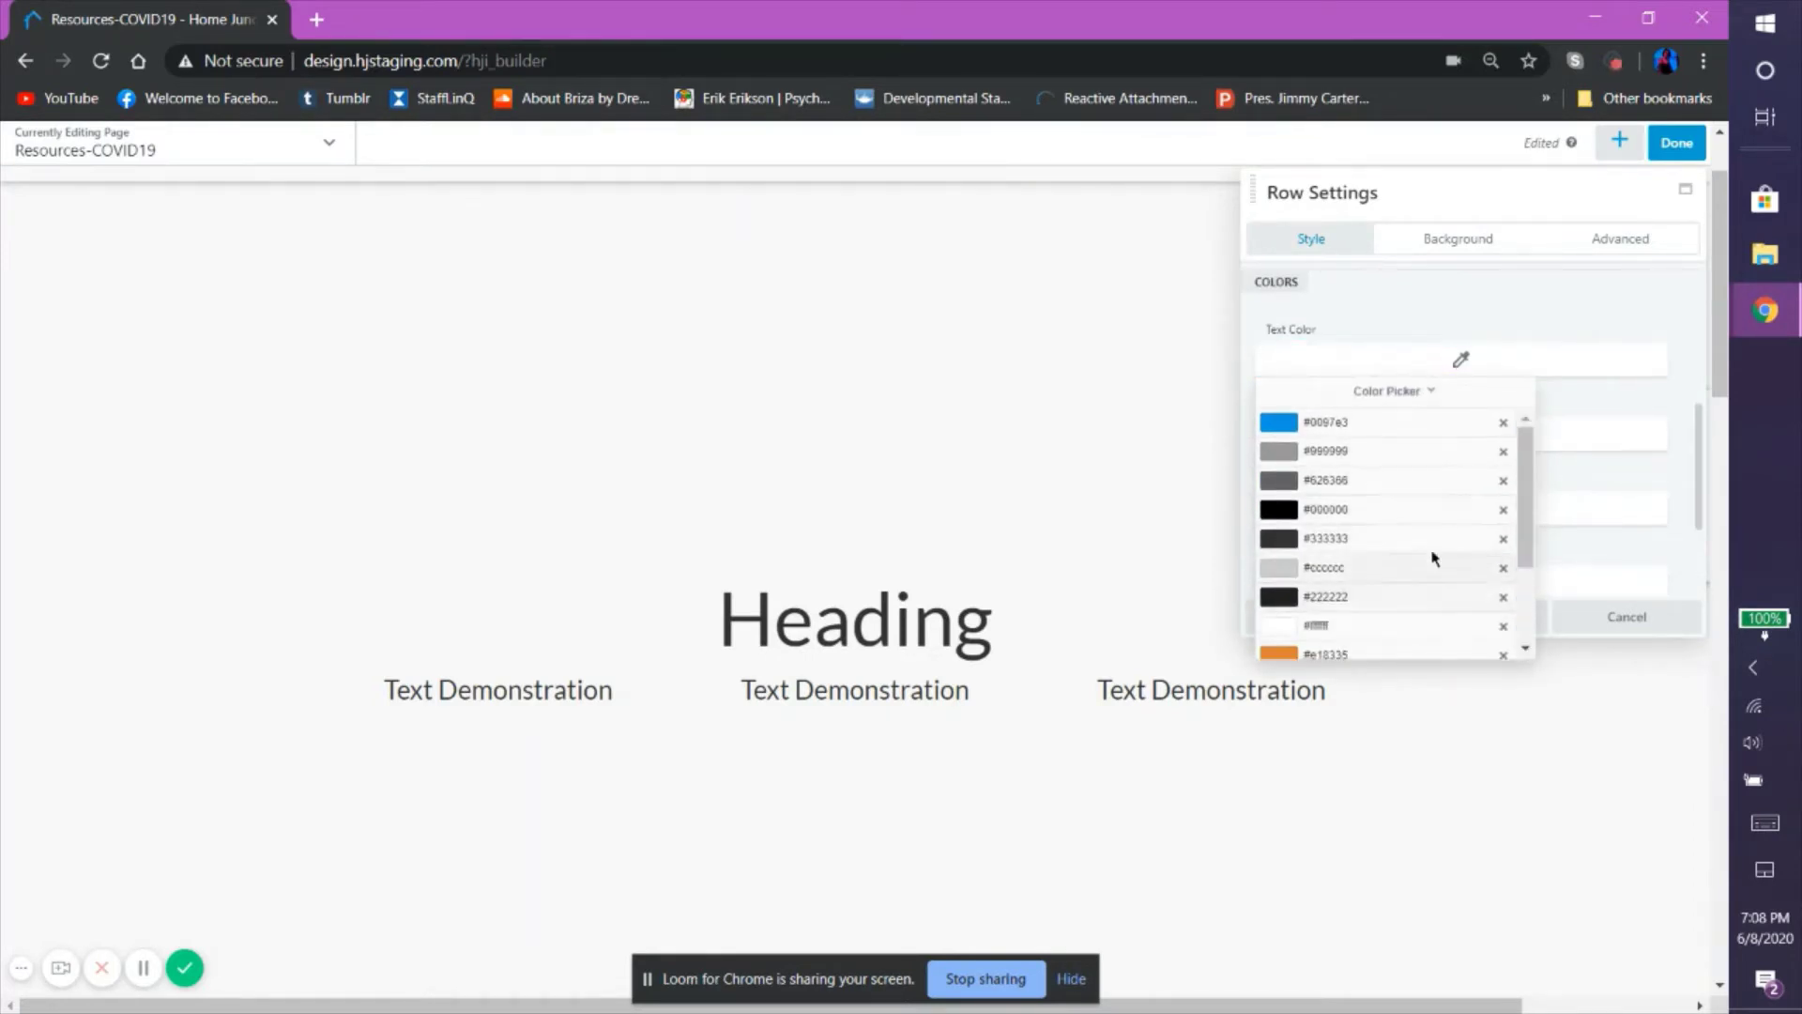
{"action": "left_click", "coordinate": [1372, 503]}
{"action": "left_click", "coordinate": [1644, 410]}
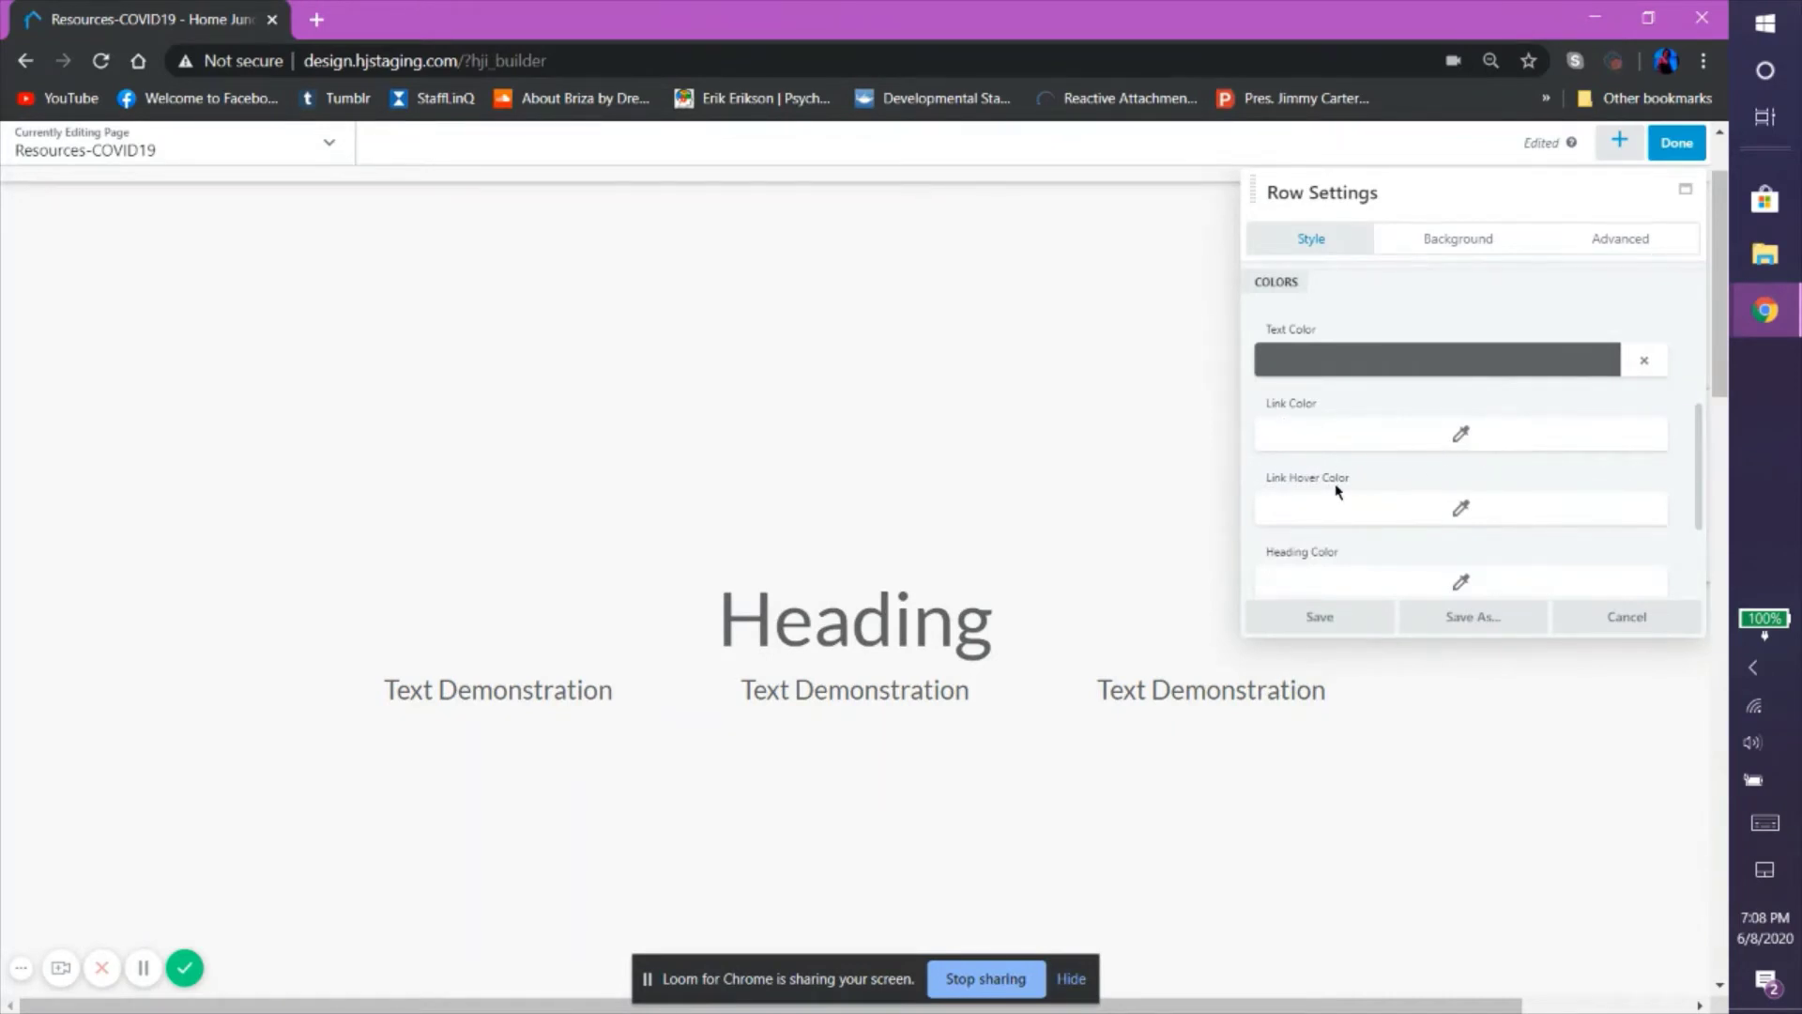
Set the Heading row's heading color to the blue preset.
{"action": "scroll", "coordinate": [1337, 485], "scroll_direction": "down", "scroll_amount": 2}
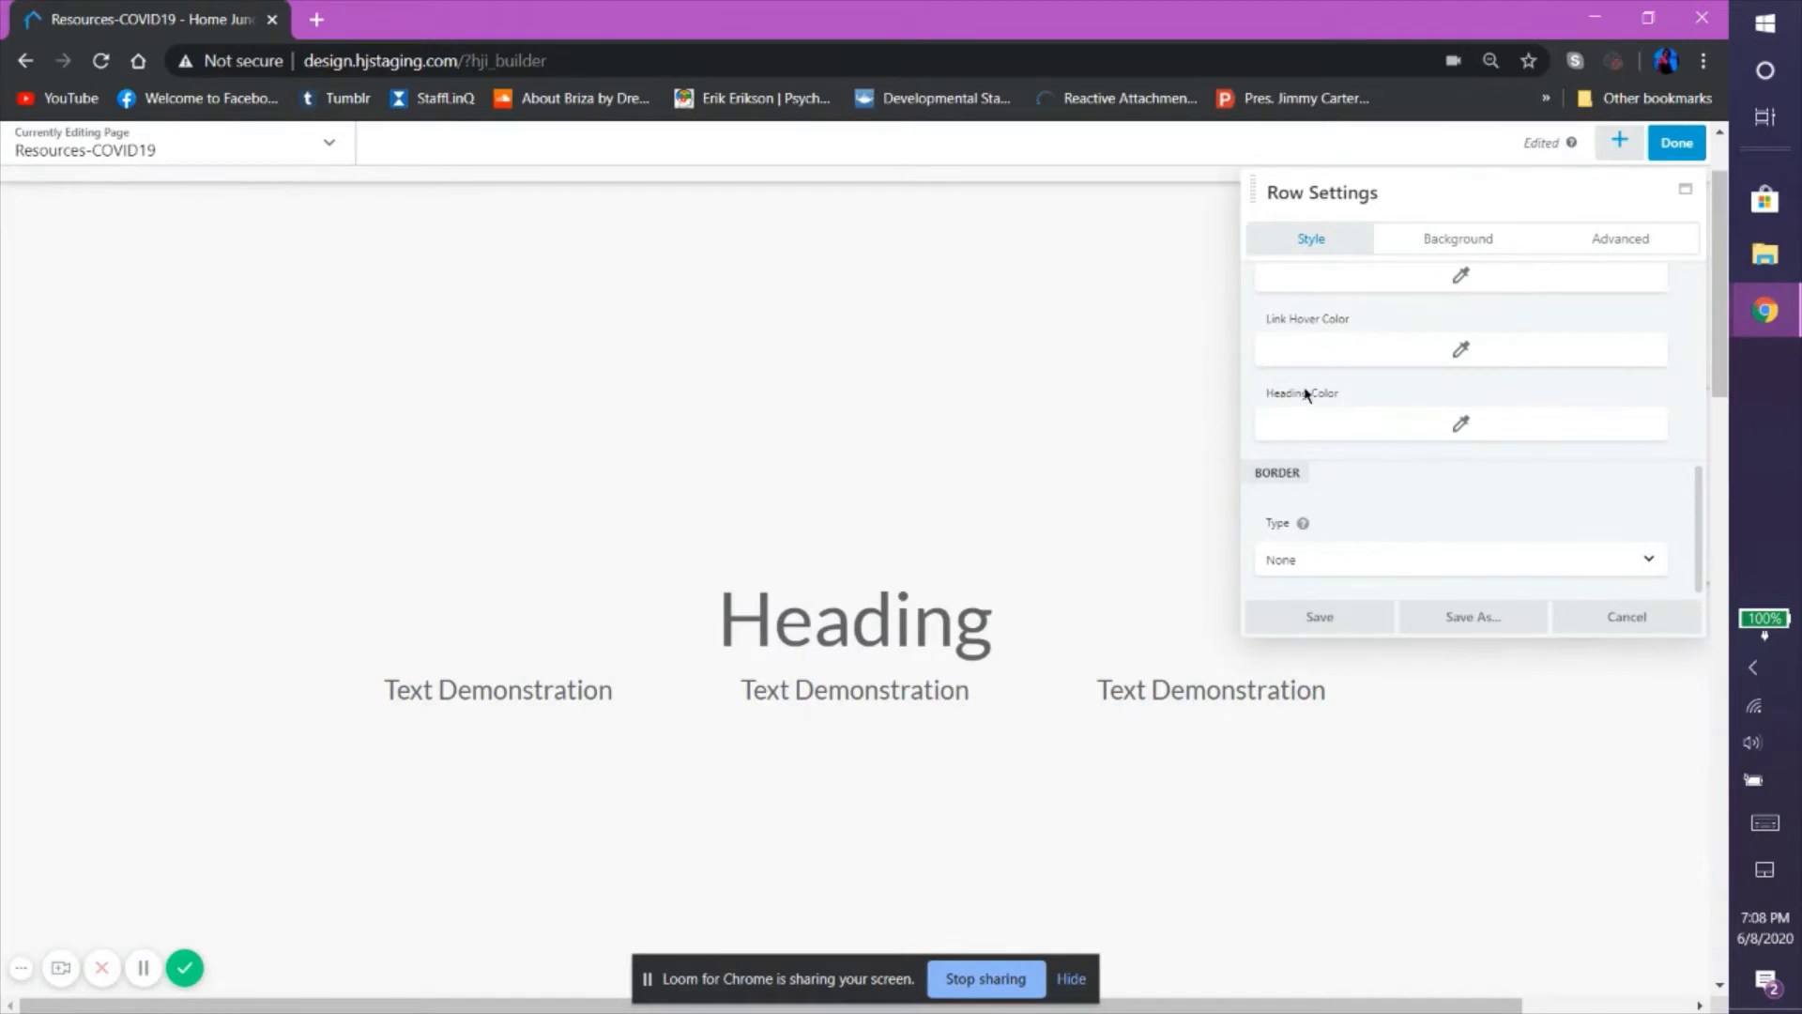
{"action": "left_click", "coordinate": [1417, 432]}
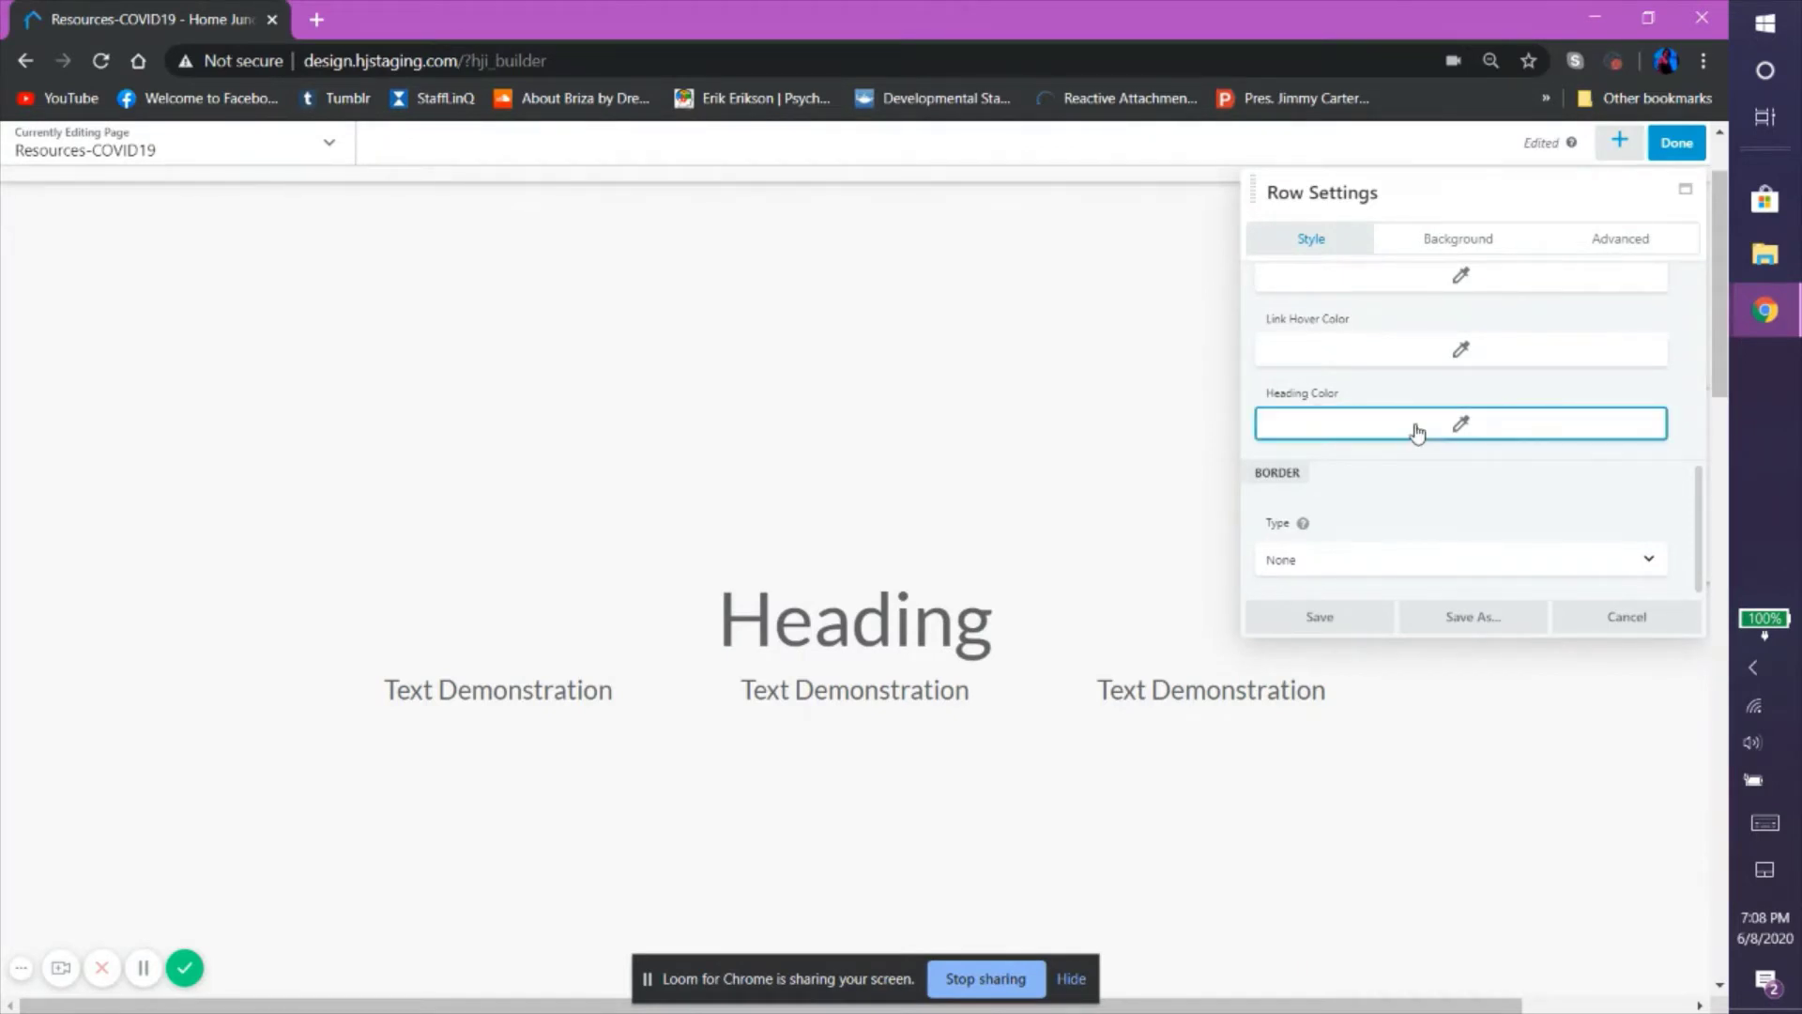
{"action": "left_click", "coordinate": [1428, 716]}
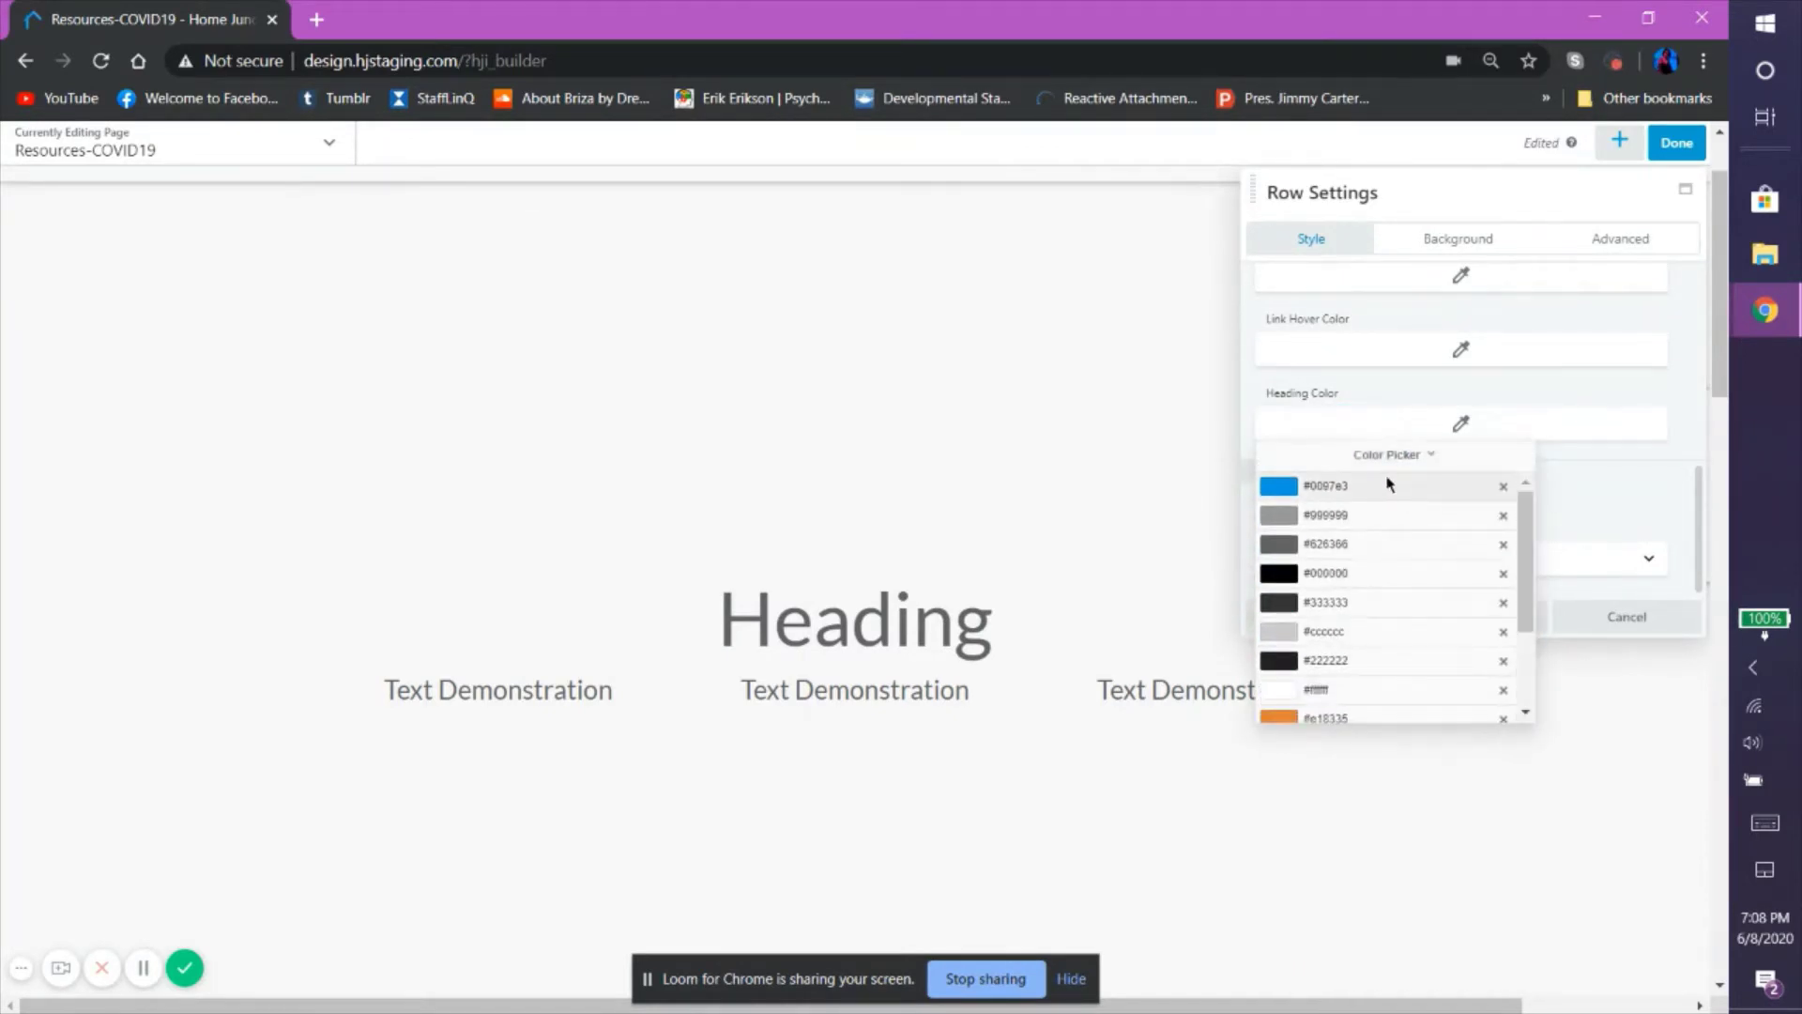
{"action": "left_click", "coordinate": [1389, 486]}
{"action": "left_click", "coordinate": [824, 626]}
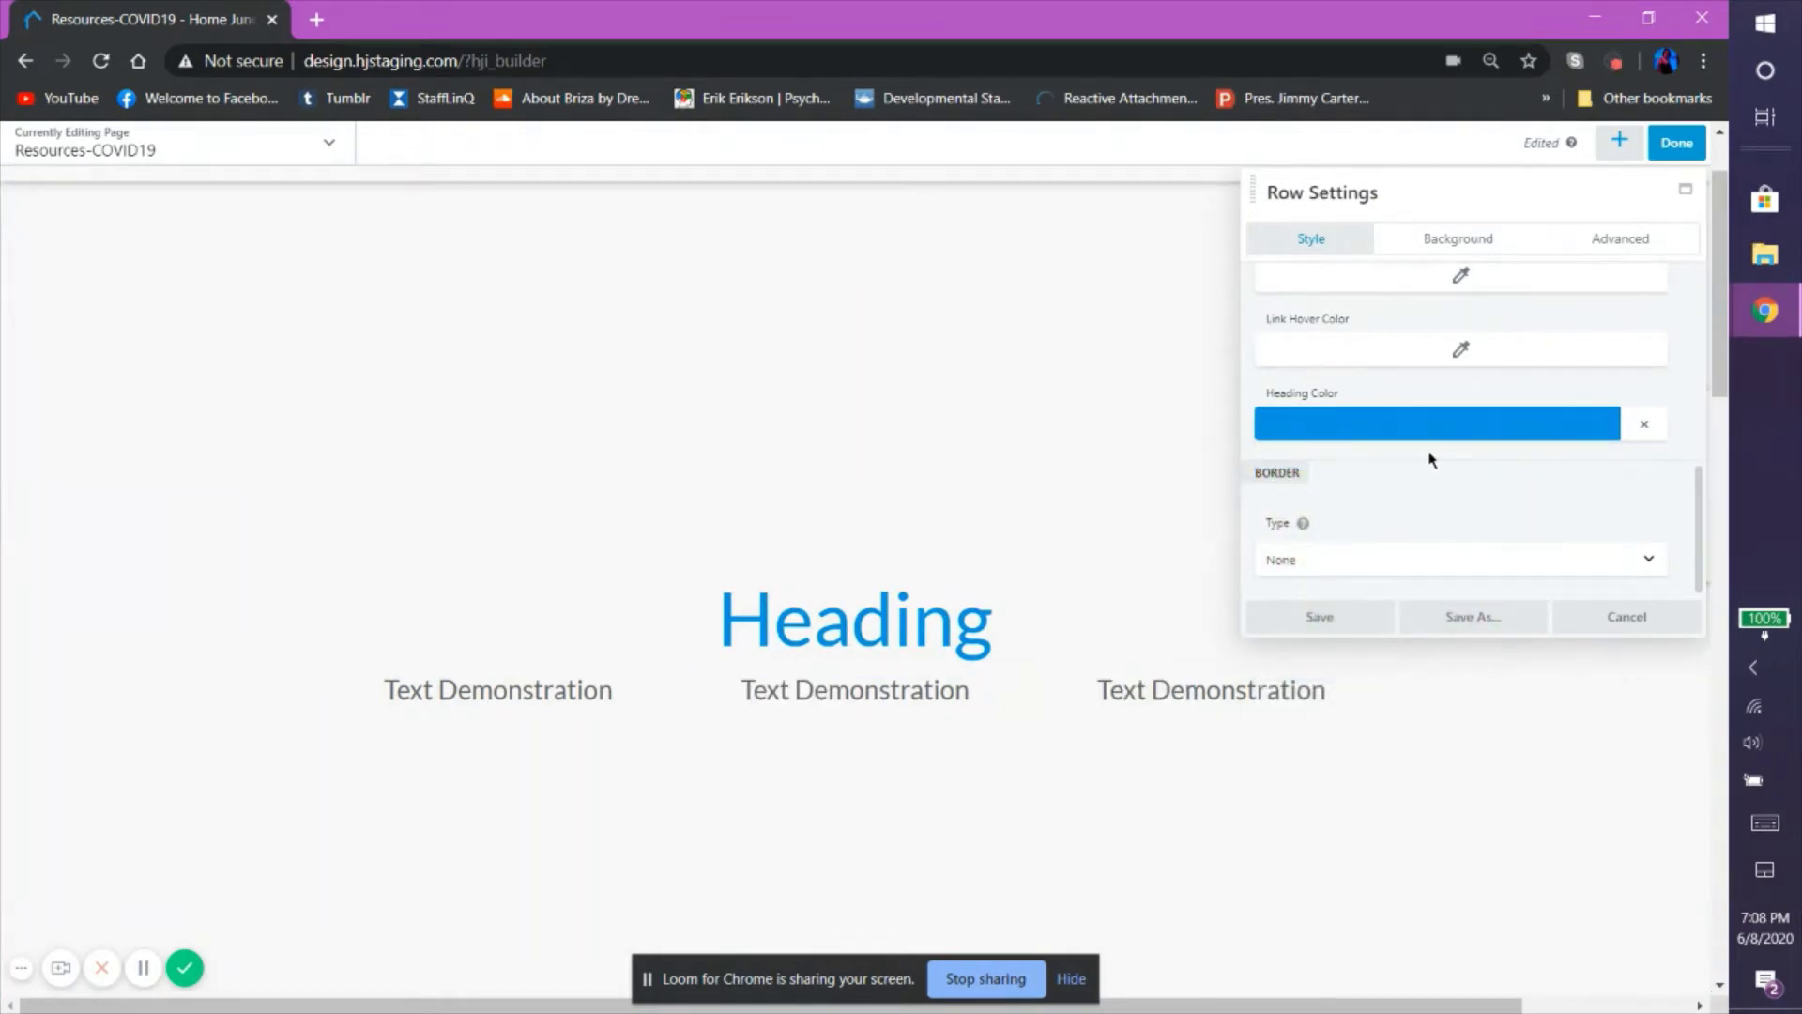
Review the Heading row's color settings and set its border type to Double.
{"action": "scroll", "coordinate": [1484, 386], "scroll_direction": "up", "scroll_amount": 2}
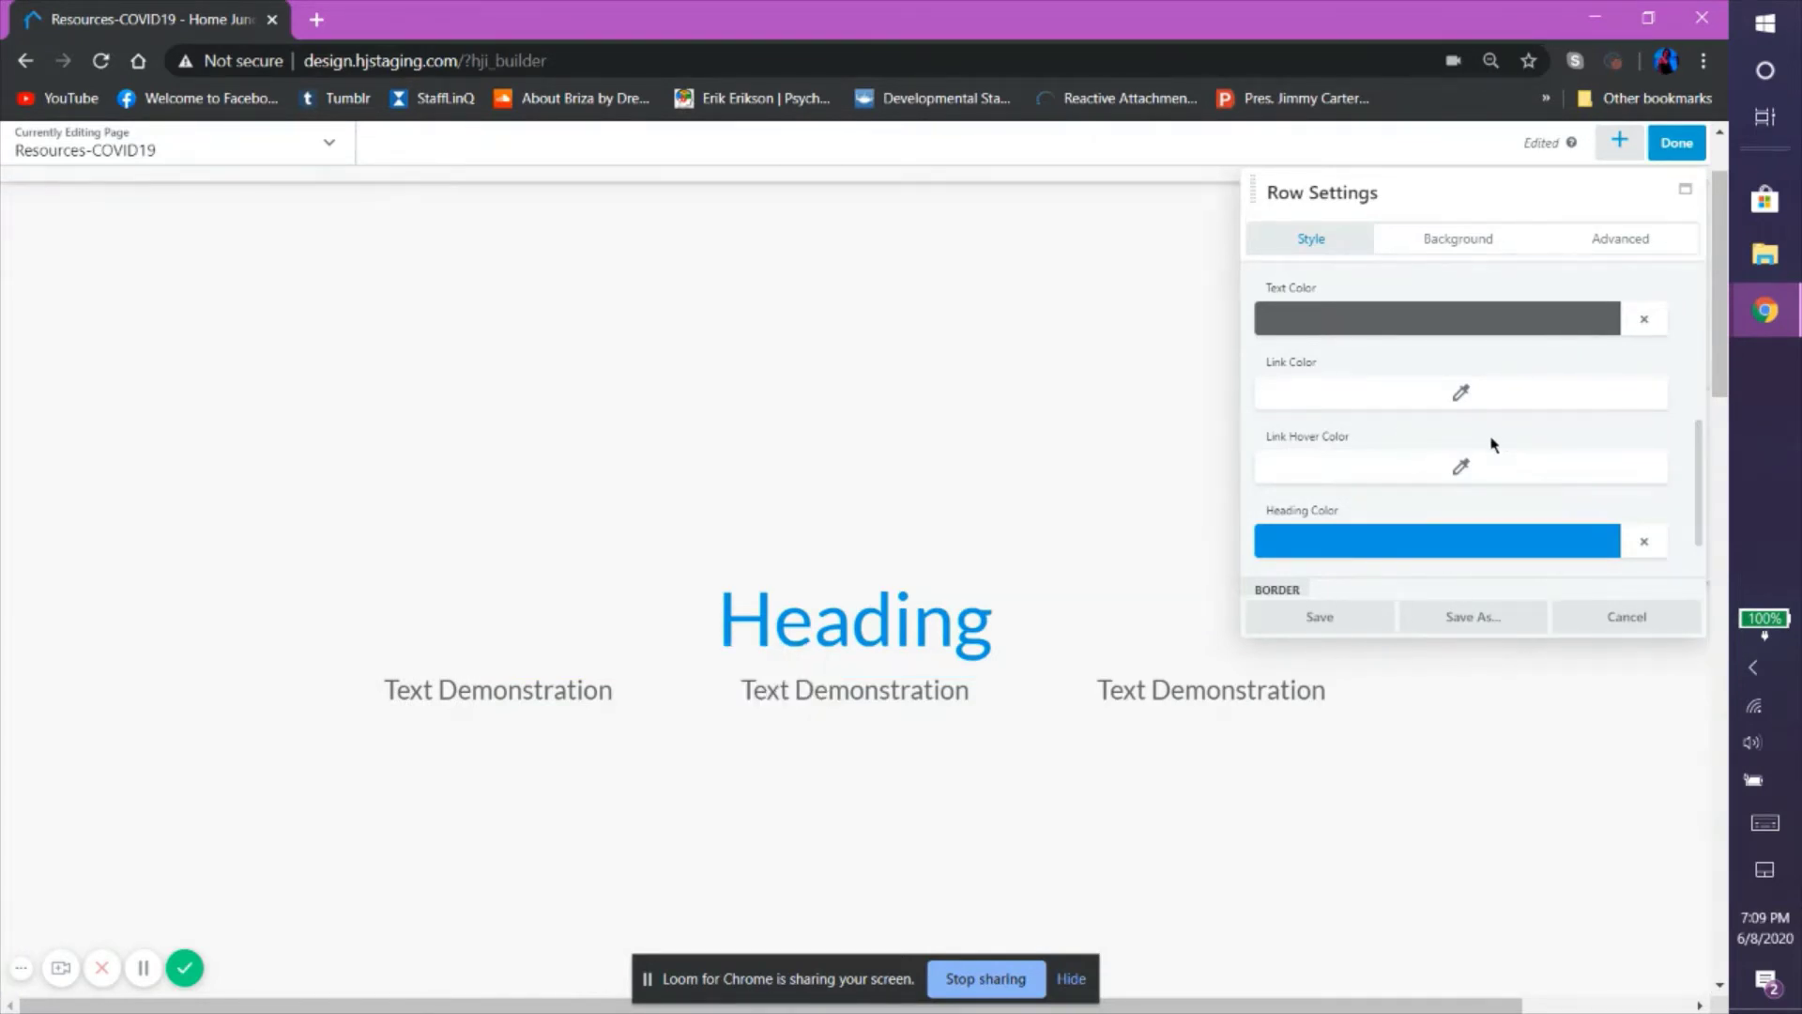
{"action": "scroll", "coordinate": [1490, 446], "scroll_direction": "down", "scroll_amount": 1}
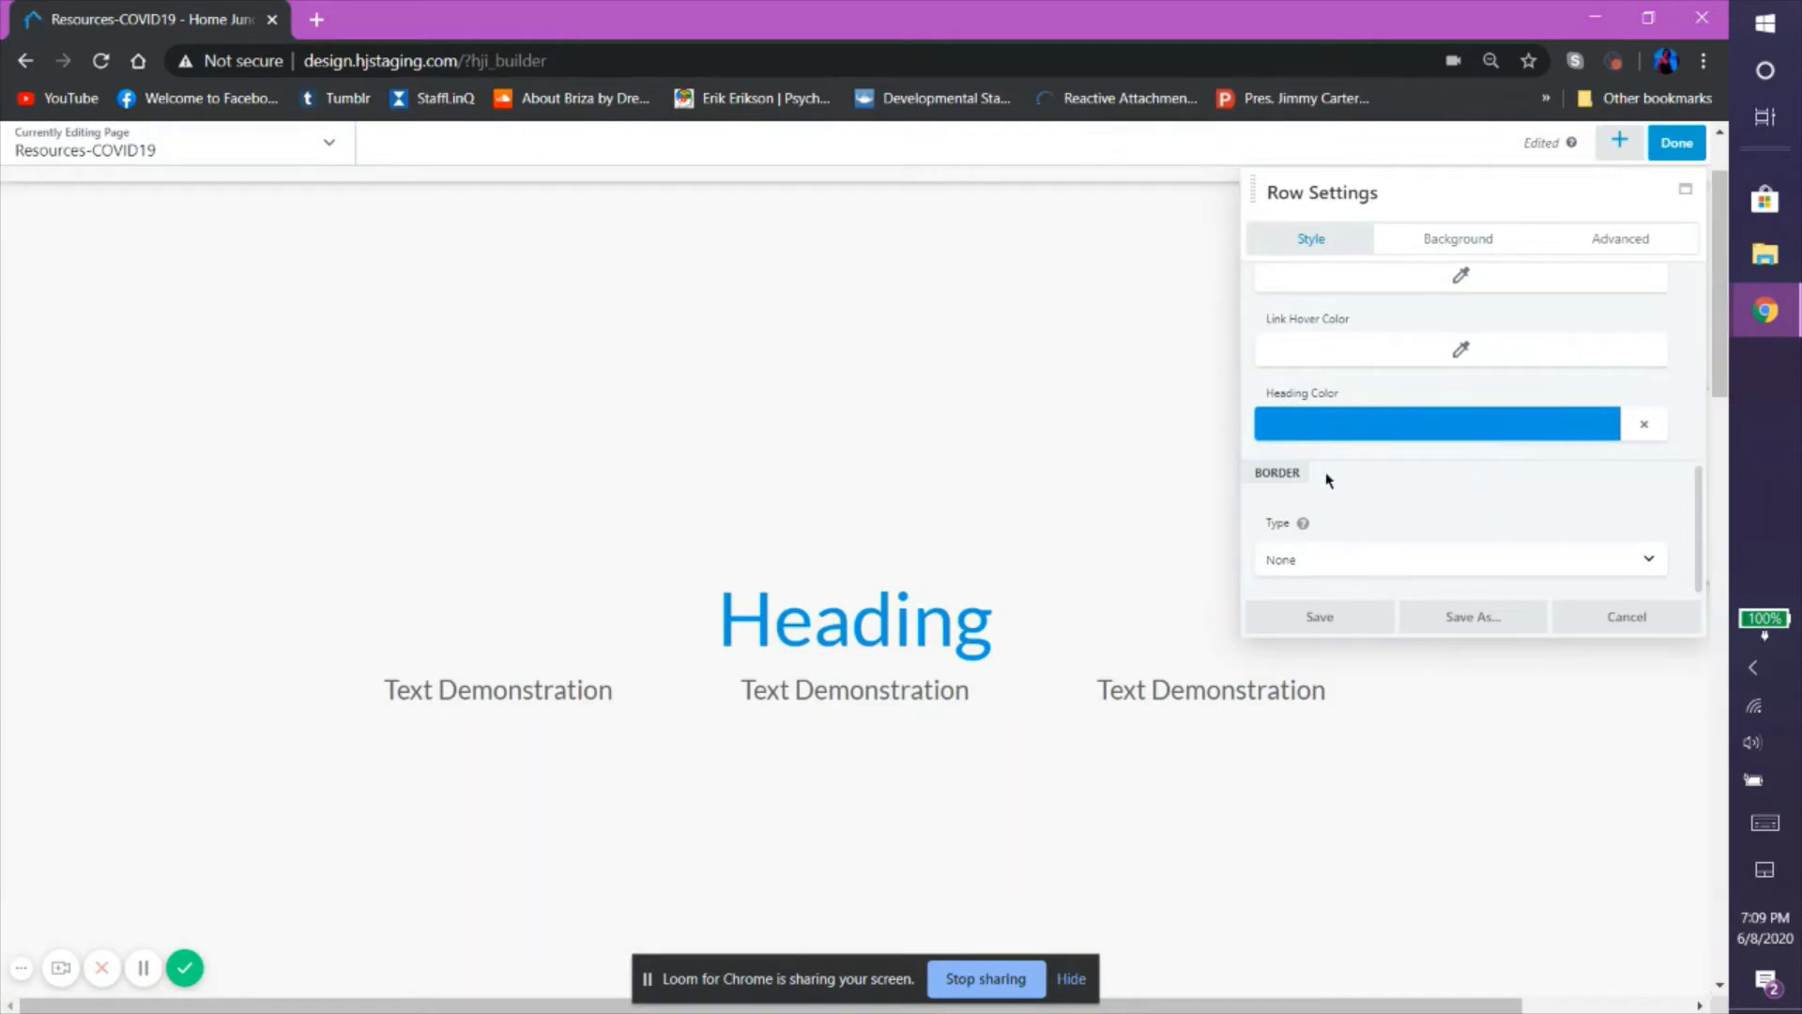
{"action": "left_click", "coordinate": [1500, 561]}
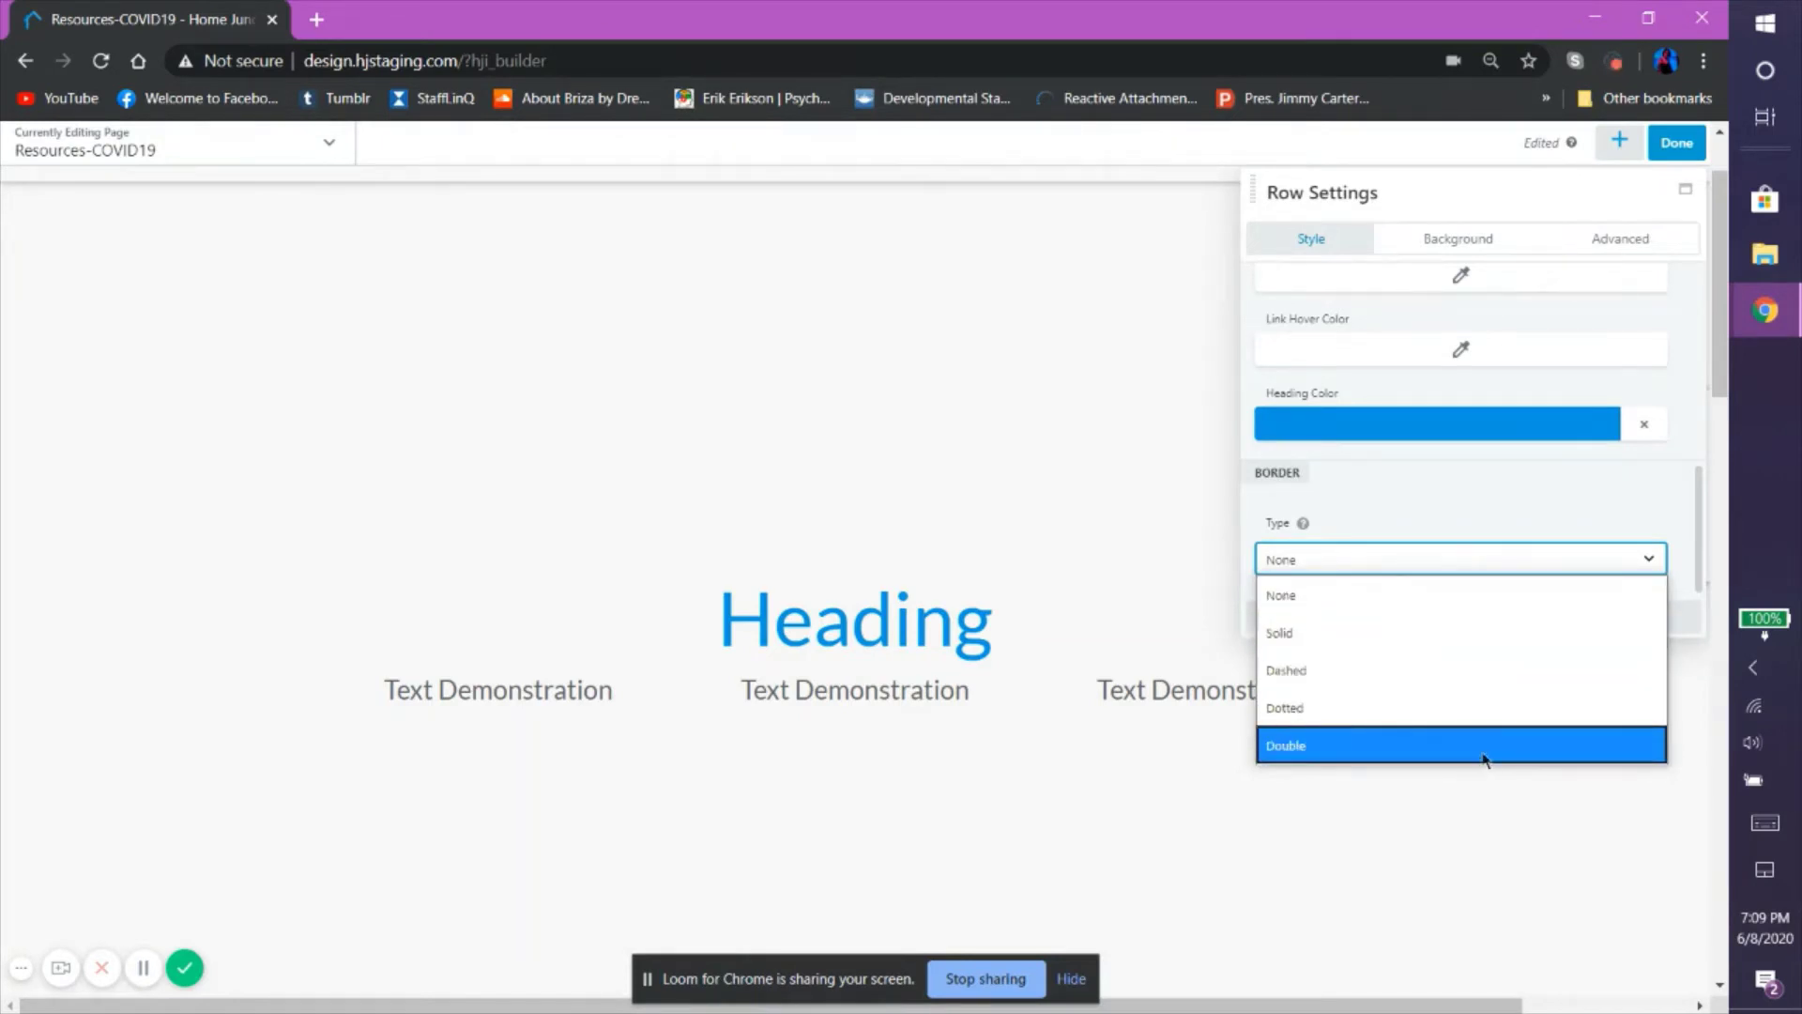
{"action": "left_click", "coordinate": [1482, 746]}
Set the row border's color to the same blue preset as the heading.
{"action": "scroll", "coordinate": [1436, 430], "scroll_direction": "down", "scroll_amount": 3}
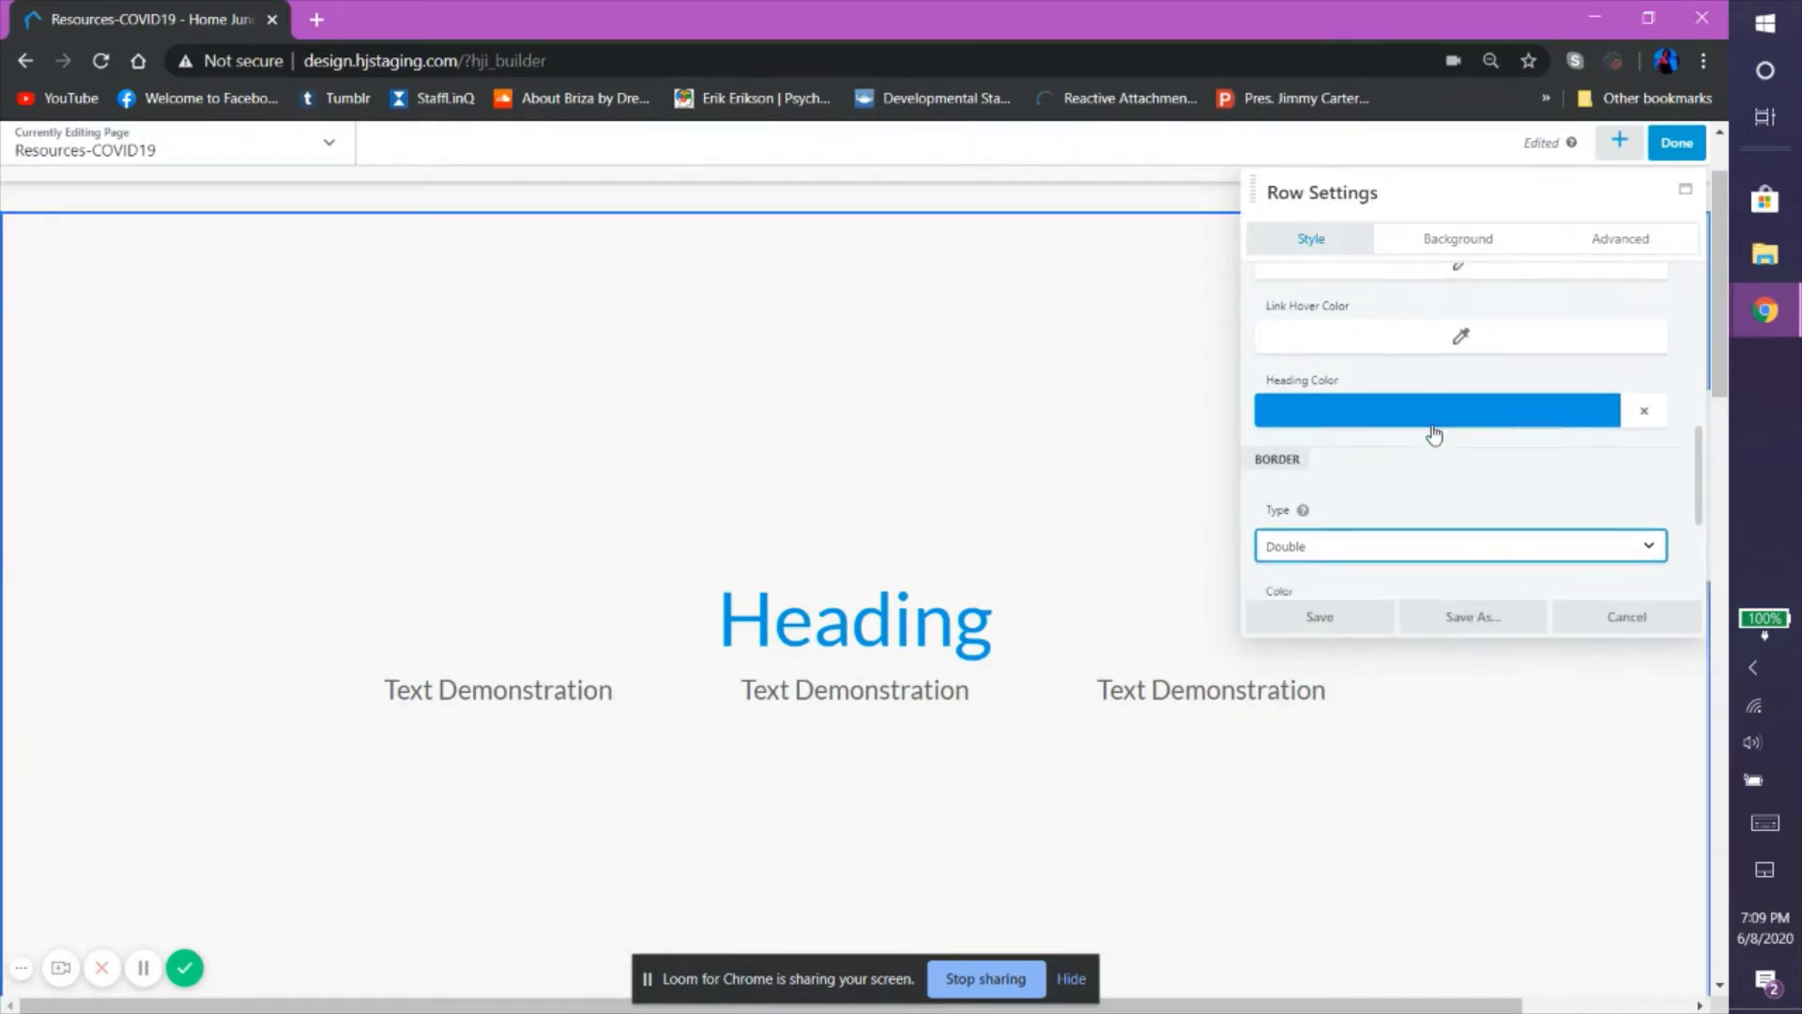
{"action": "left_click", "coordinate": [1501, 414]}
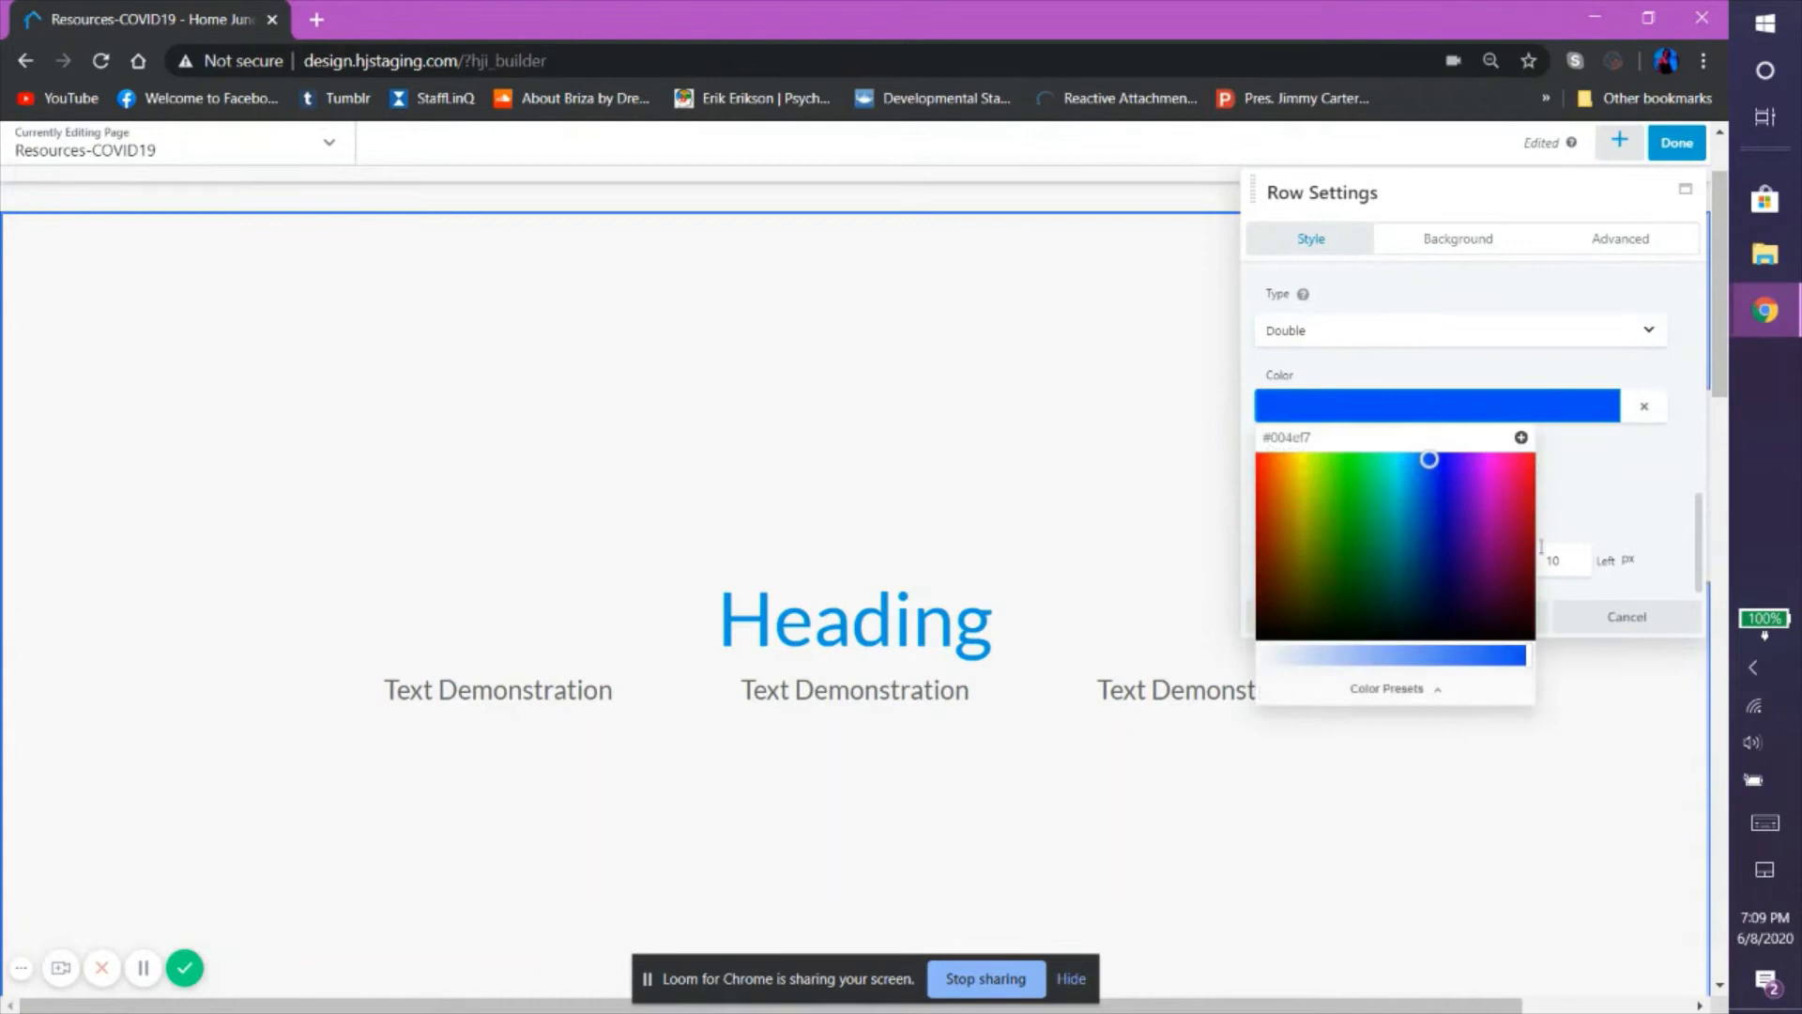
{"action": "left_click", "coordinate": [1441, 690]}
{"action": "left_click", "coordinate": [1426, 474]}
{"action": "left_click", "coordinate": [1588, 486]}
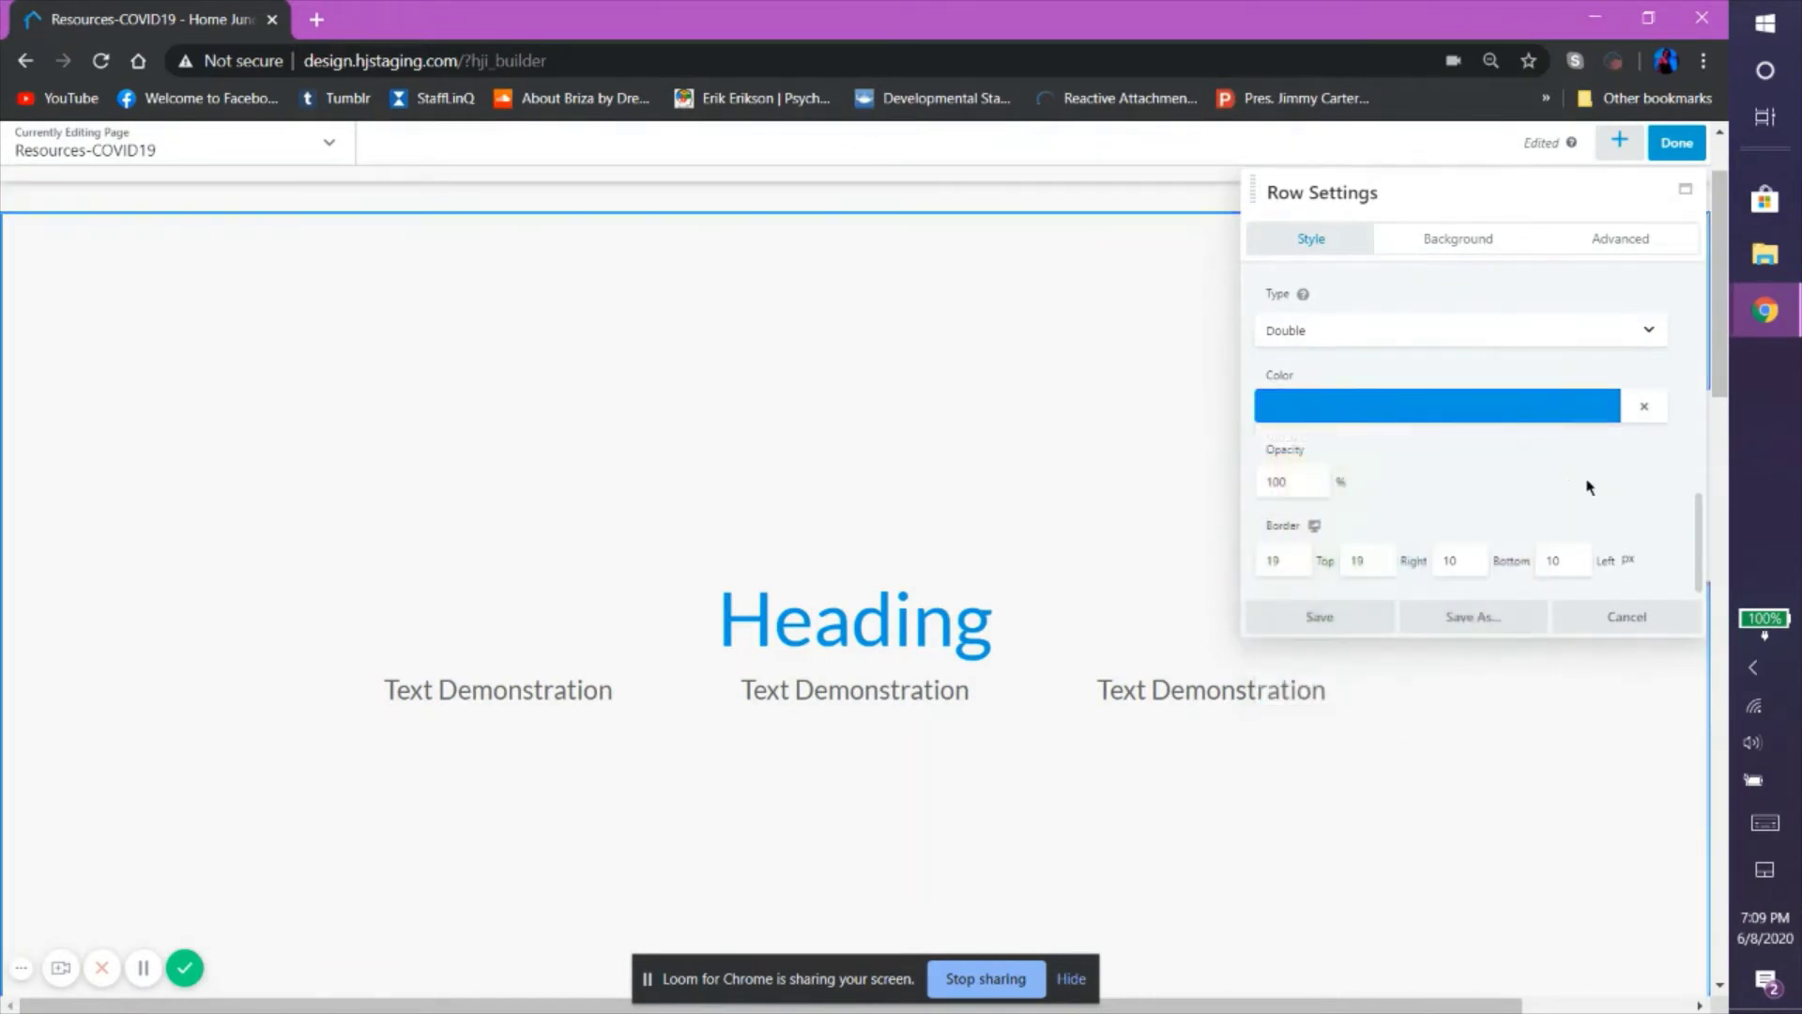
Set the row's bottom and left border widths to 19 px, keeping the border opacity at 100%.
{"action": "left_click", "coordinate": [1307, 475]}
{"action": "left_click", "coordinate": [1382, 477]}
{"action": "left_click", "coordinate": [1476, 565]}
{"action": "left_click", "coordinate": [1553, 554]}
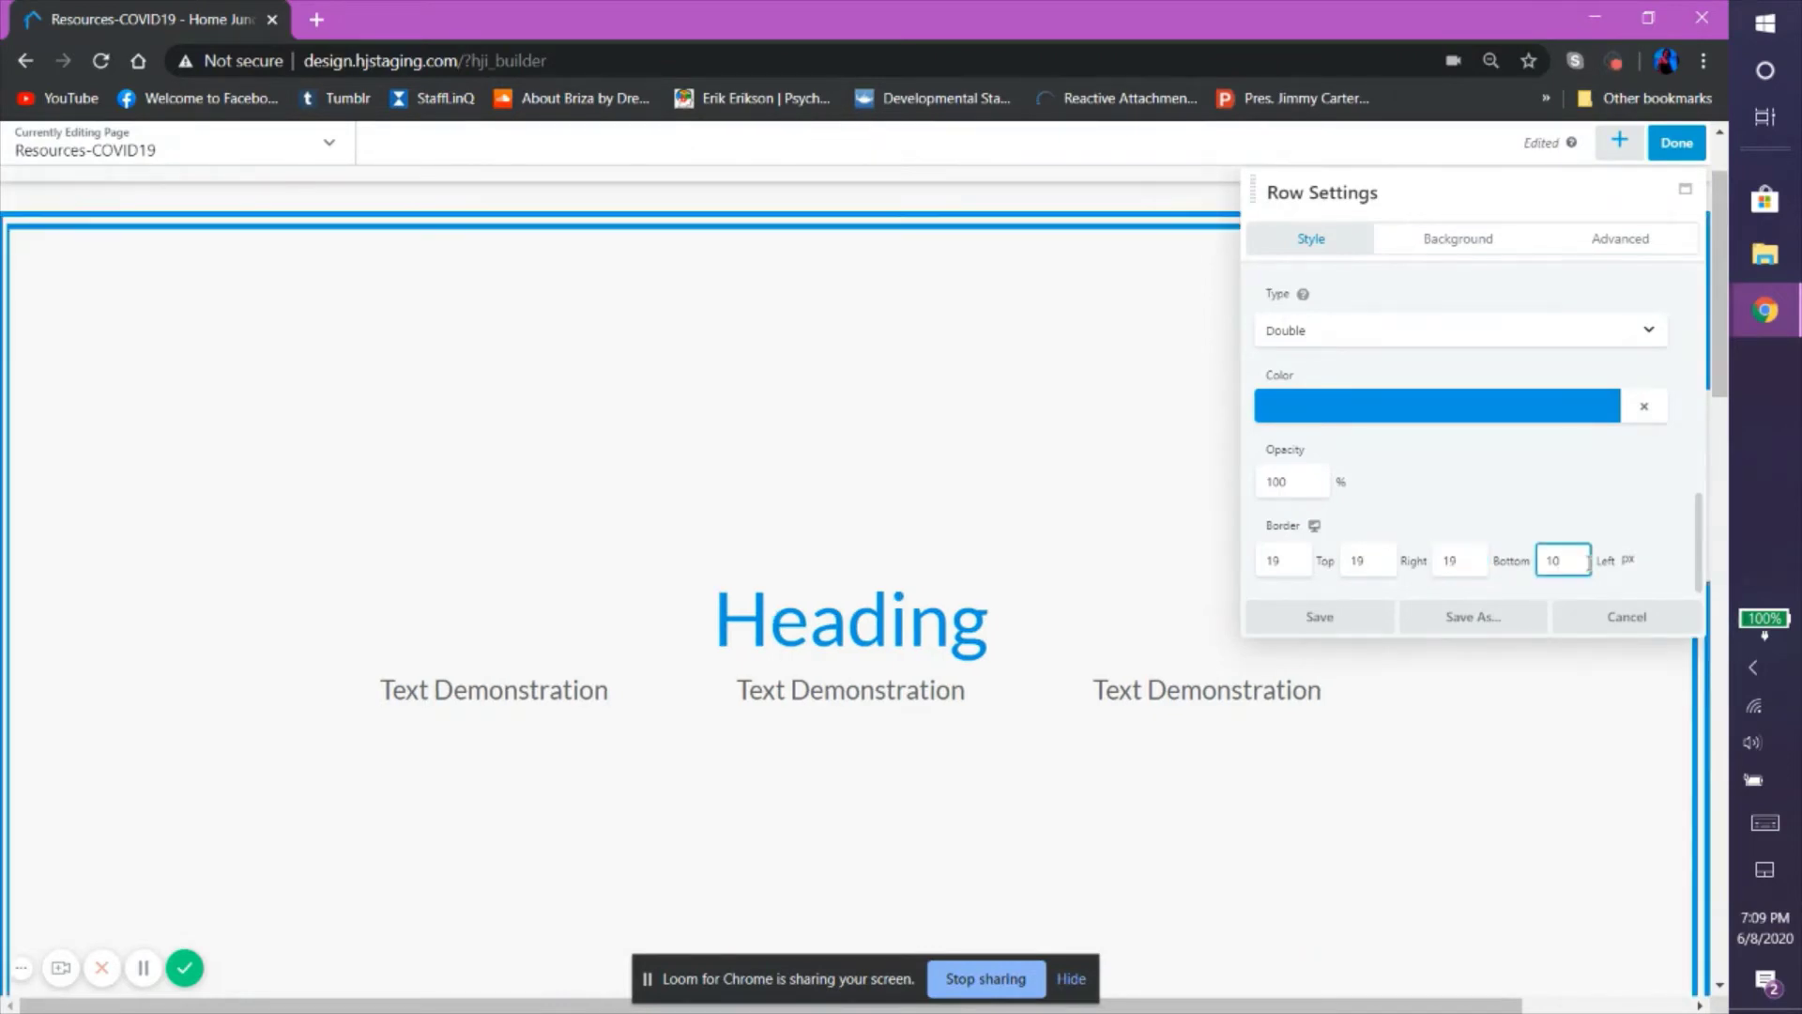
{"action": "left_click", "coordinate": [1353, 462]}
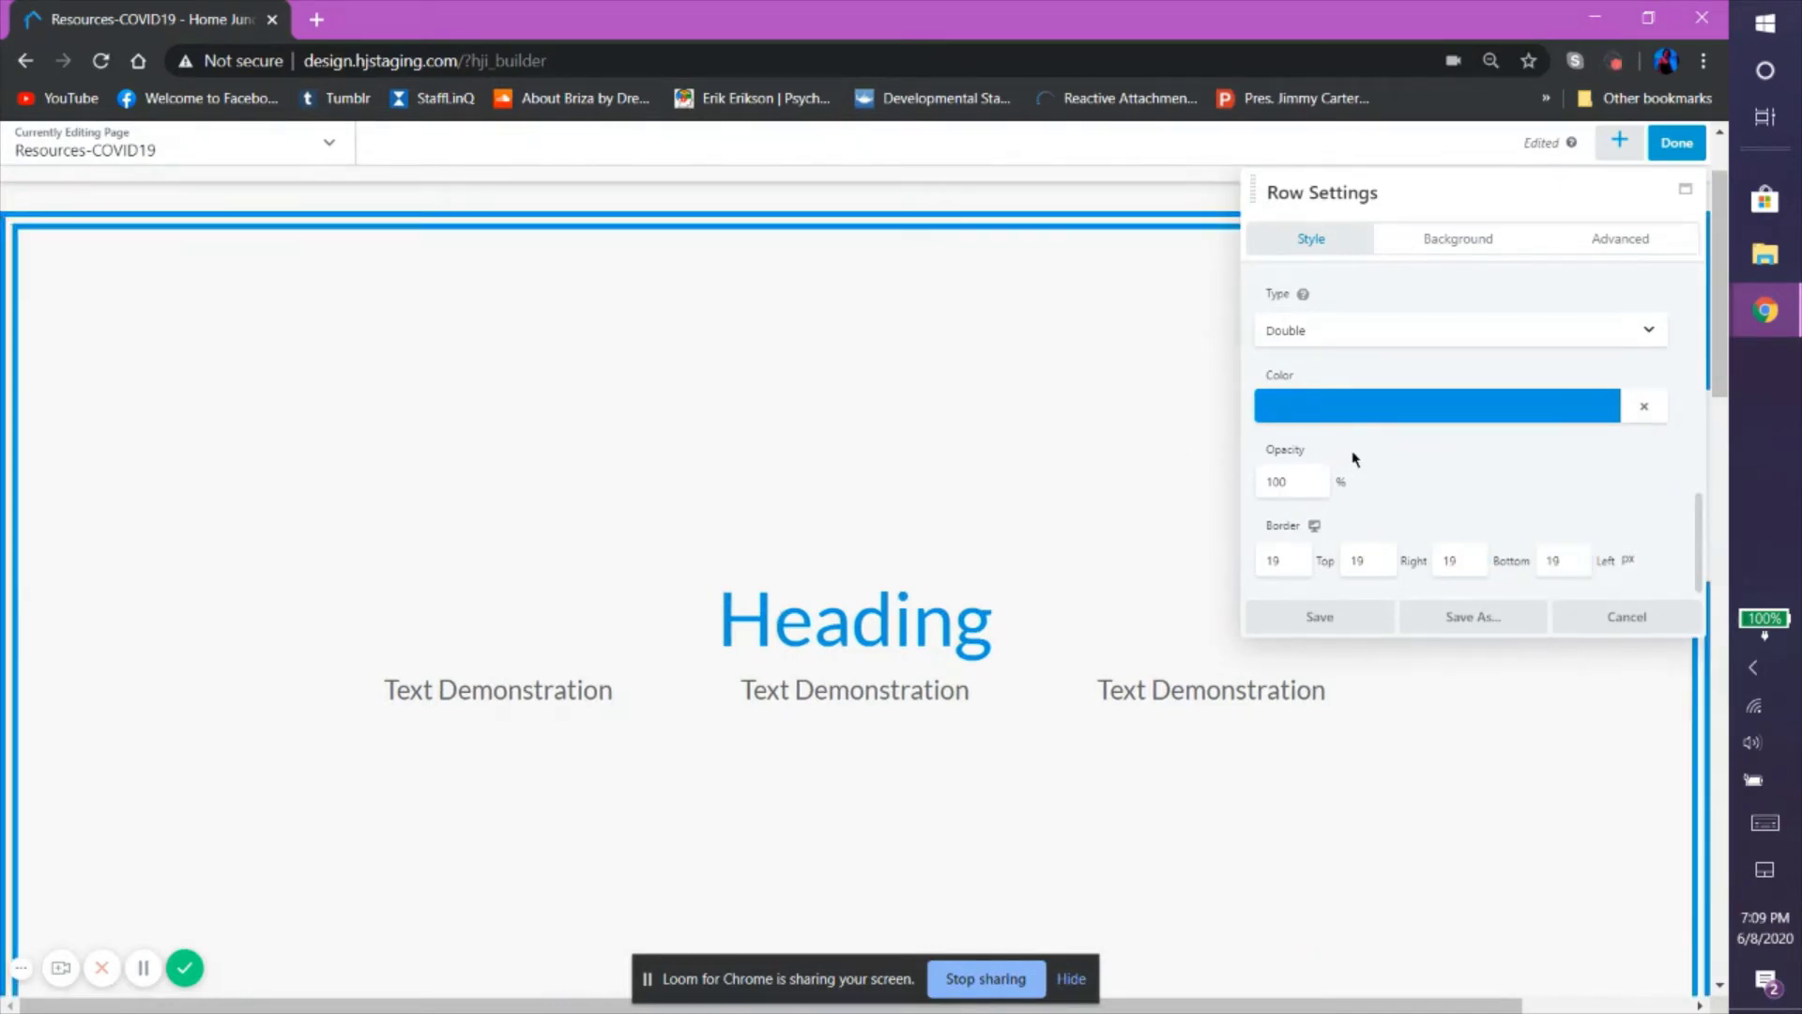
Review the background types available for the Heading row and set the background type to Color.
{"action": "left_click", "coordinate": [1487, 245]}
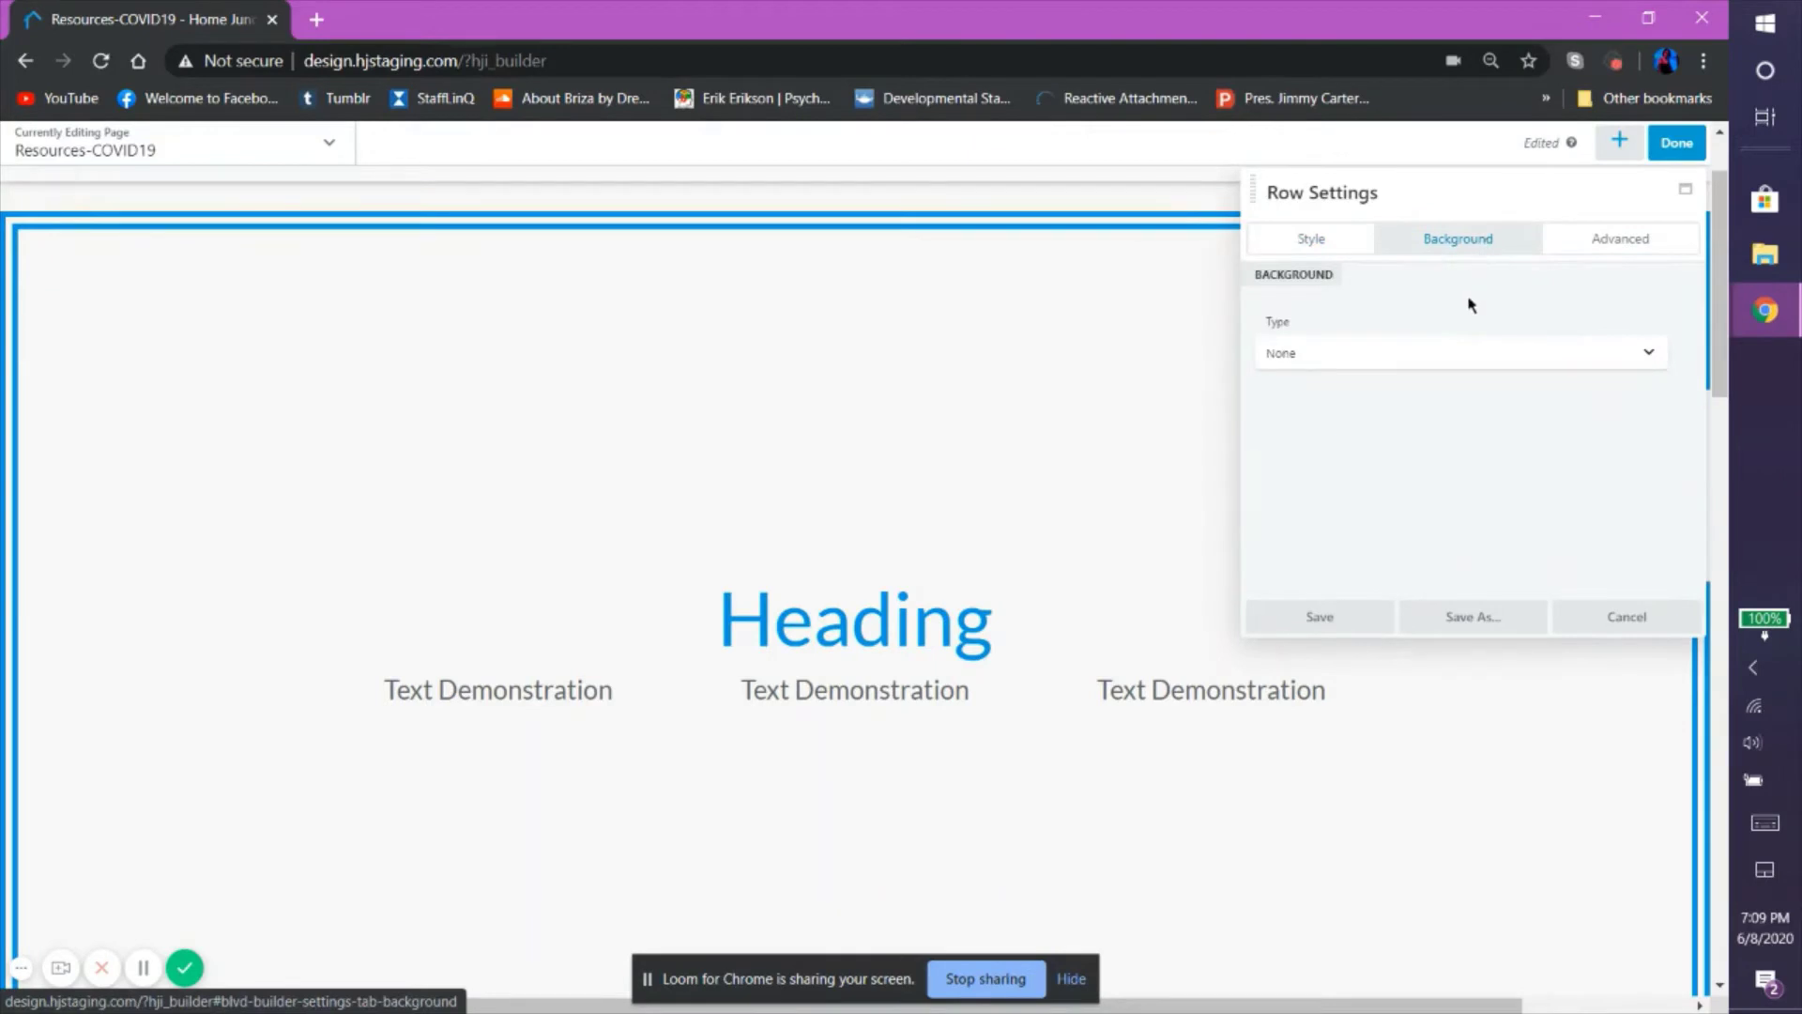
{"action": "left_click", "coordinate": [1448, 348]}
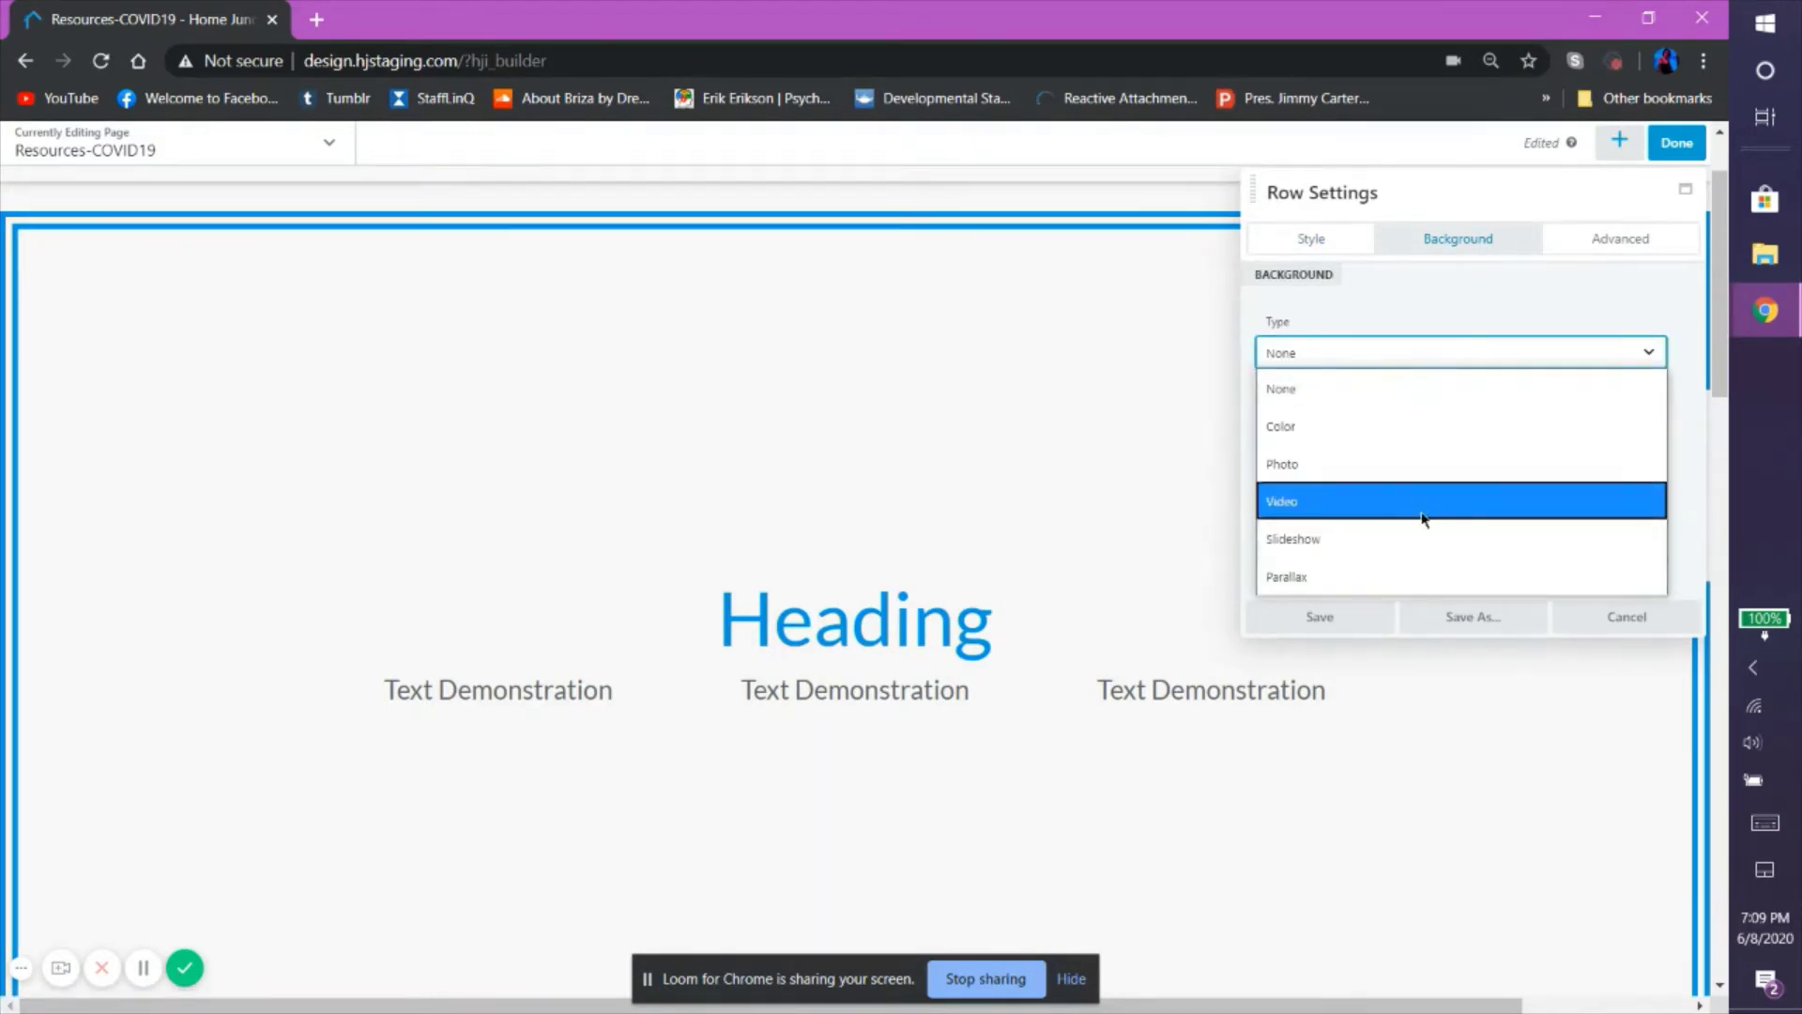
{"action": "scroll", "coordinate": [1444, 343], "scroll_direction": "down", "scroll_amount": 1}
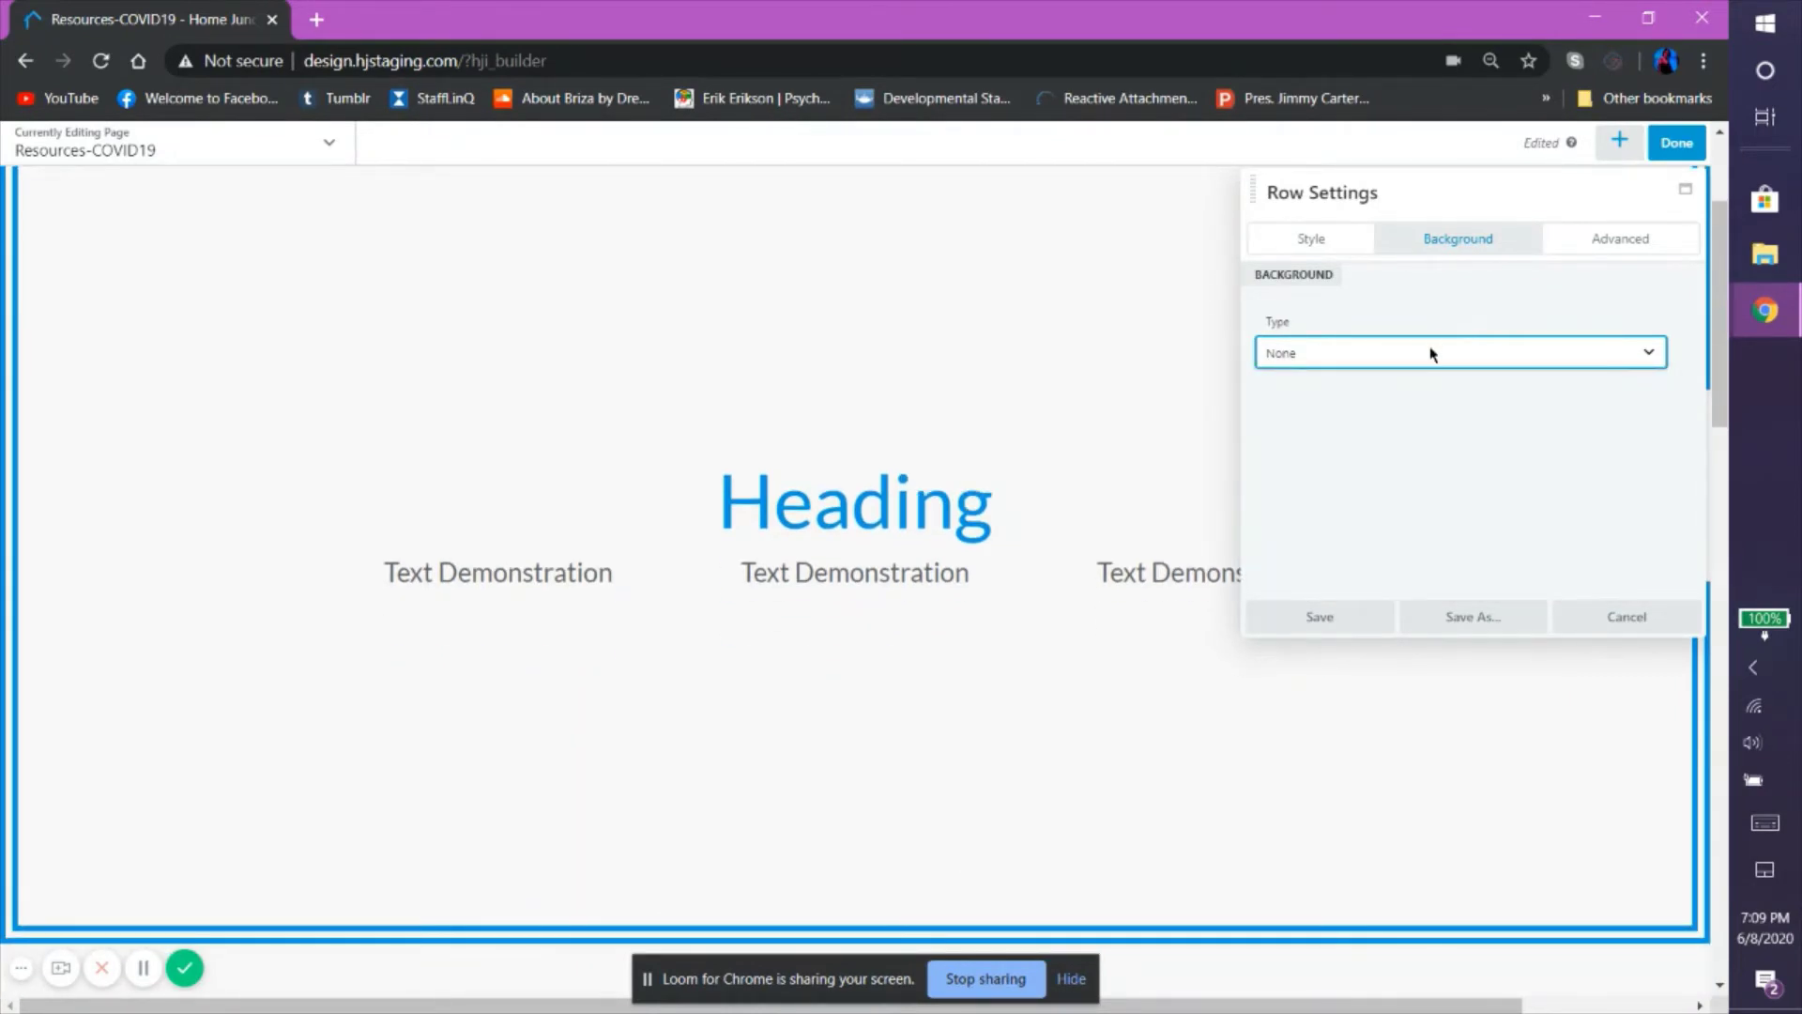
{"action": "left_click", "coordinate": [1432, 353]}
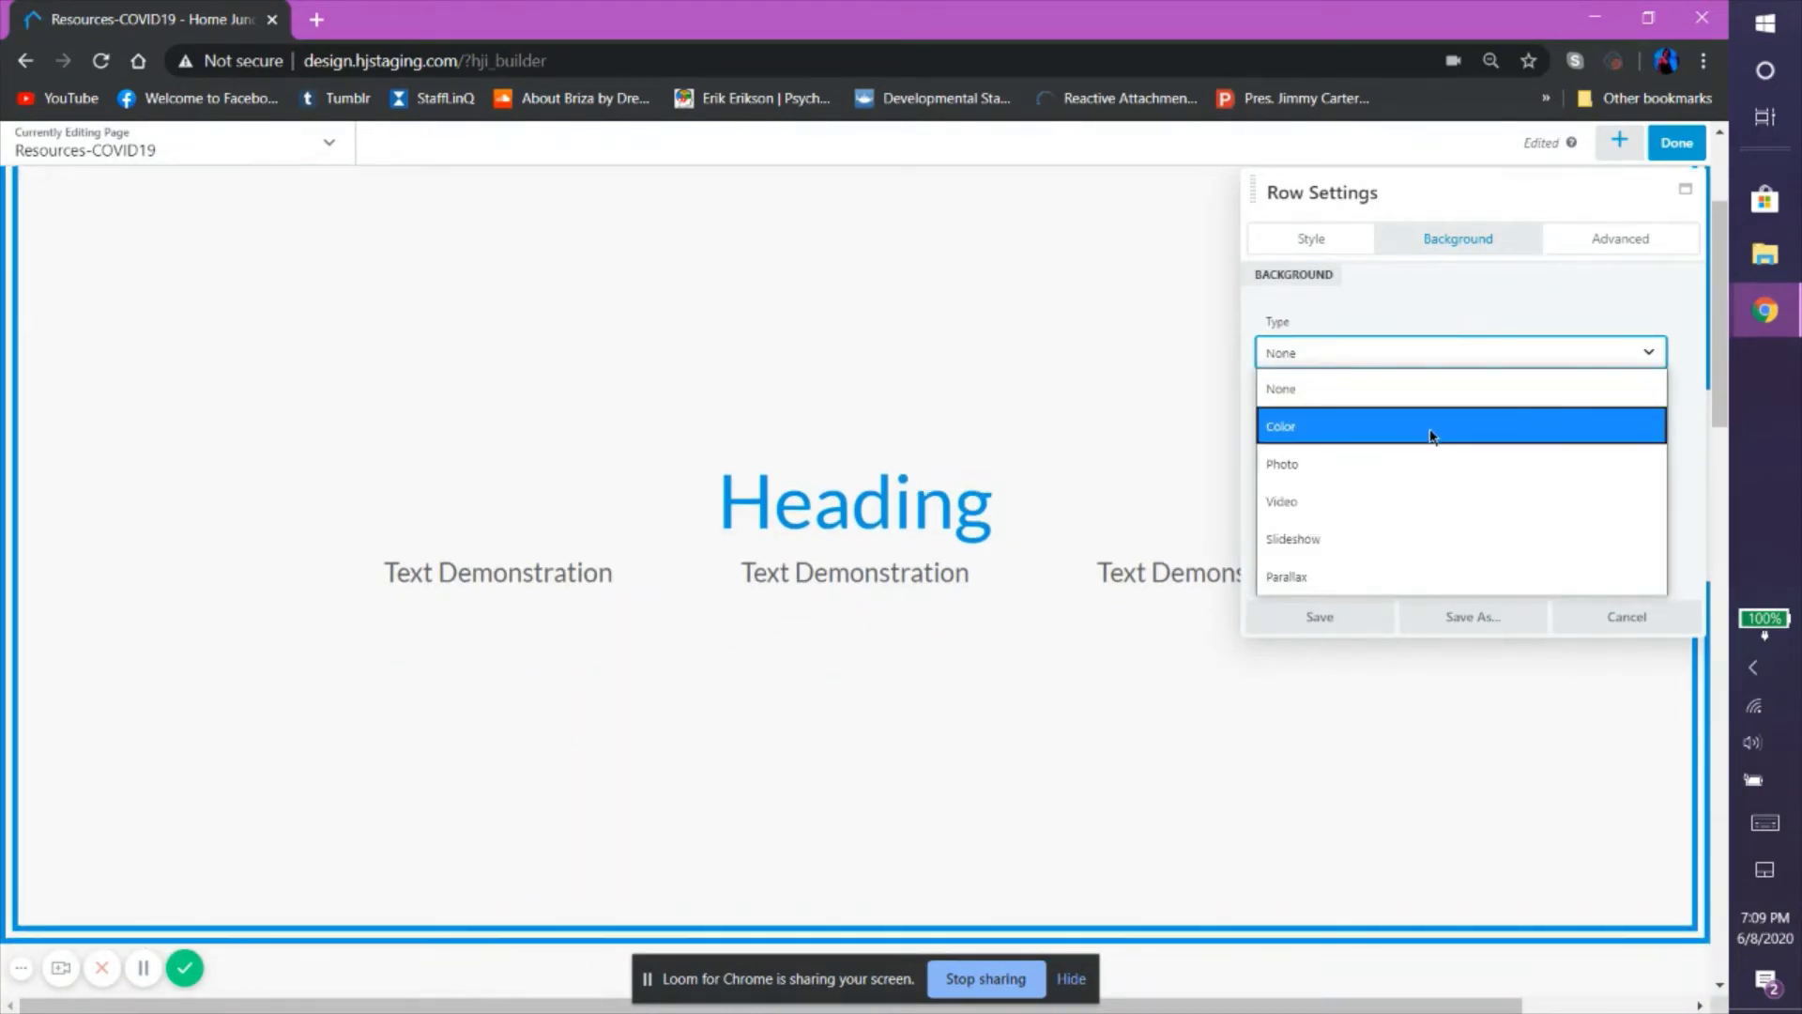
{"action": "left_click", "coordinate": [1432, 427]}
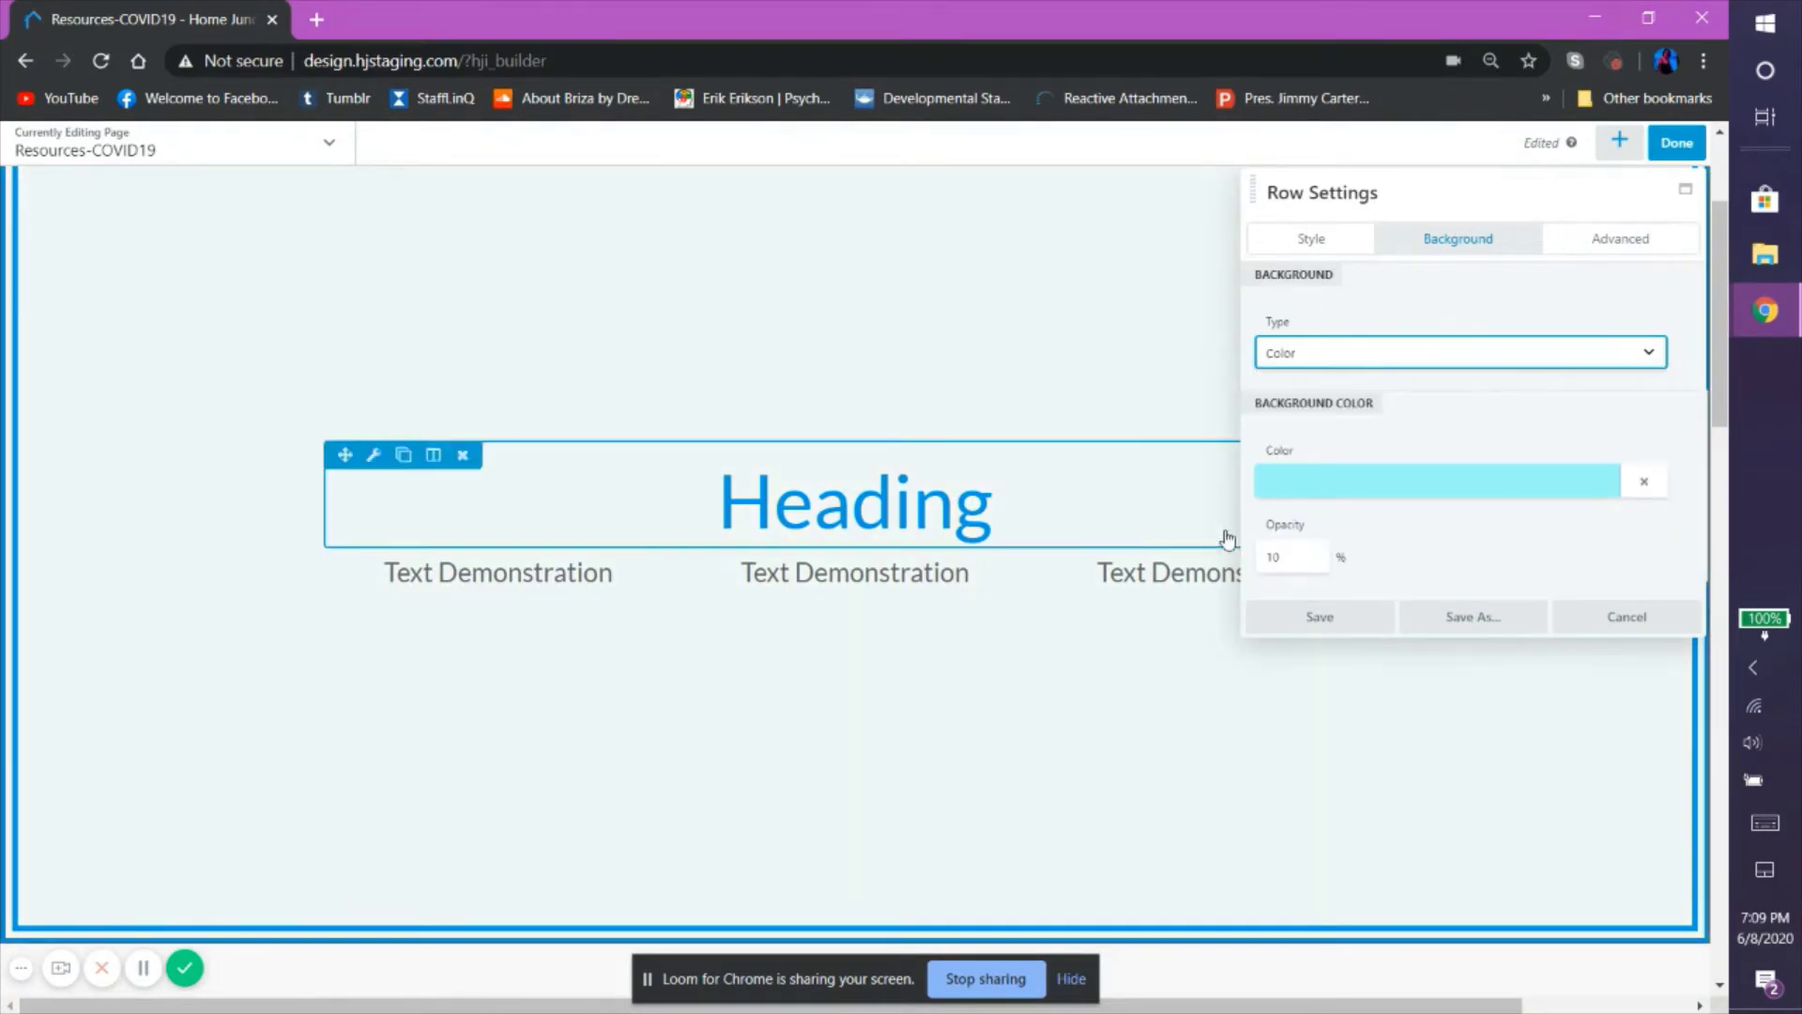
Look at the background color picker, keep the light cyan color, and set the background opacity to 100%.
{"action": "left_click", "coordinate": [1445, 484]}
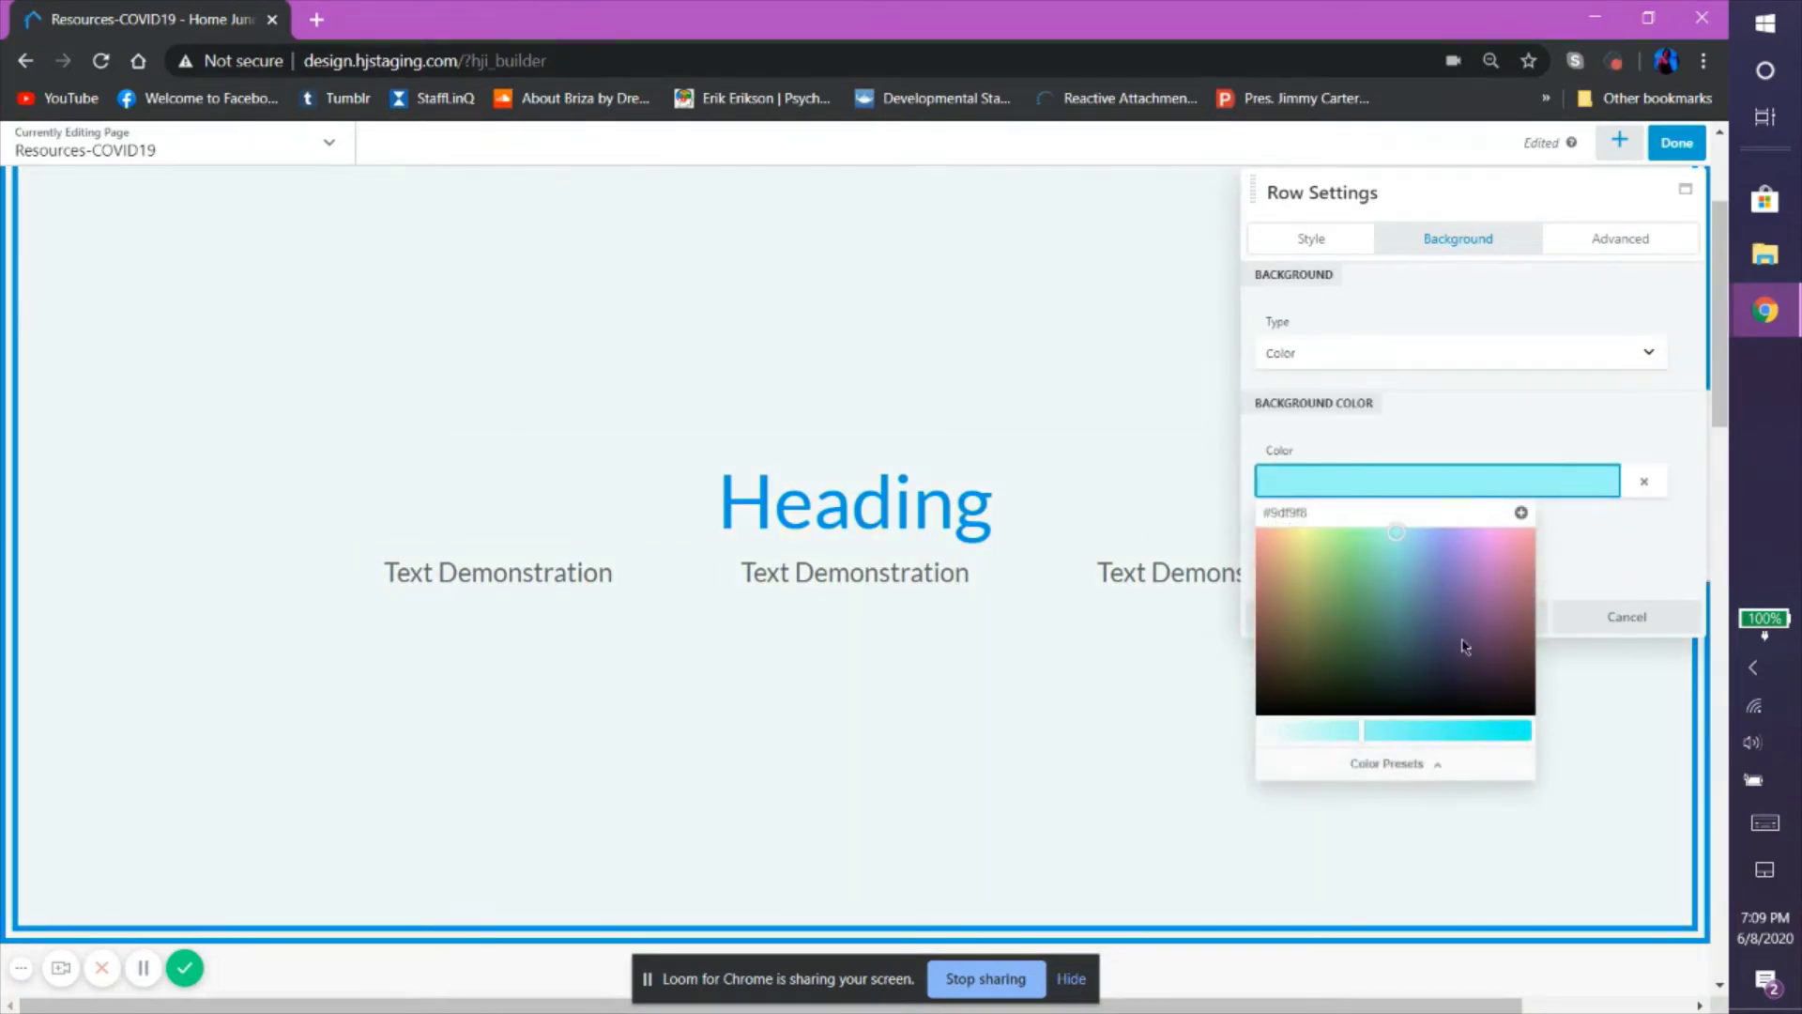
{"action": "left_click", "coordinate": [1640, 549]}
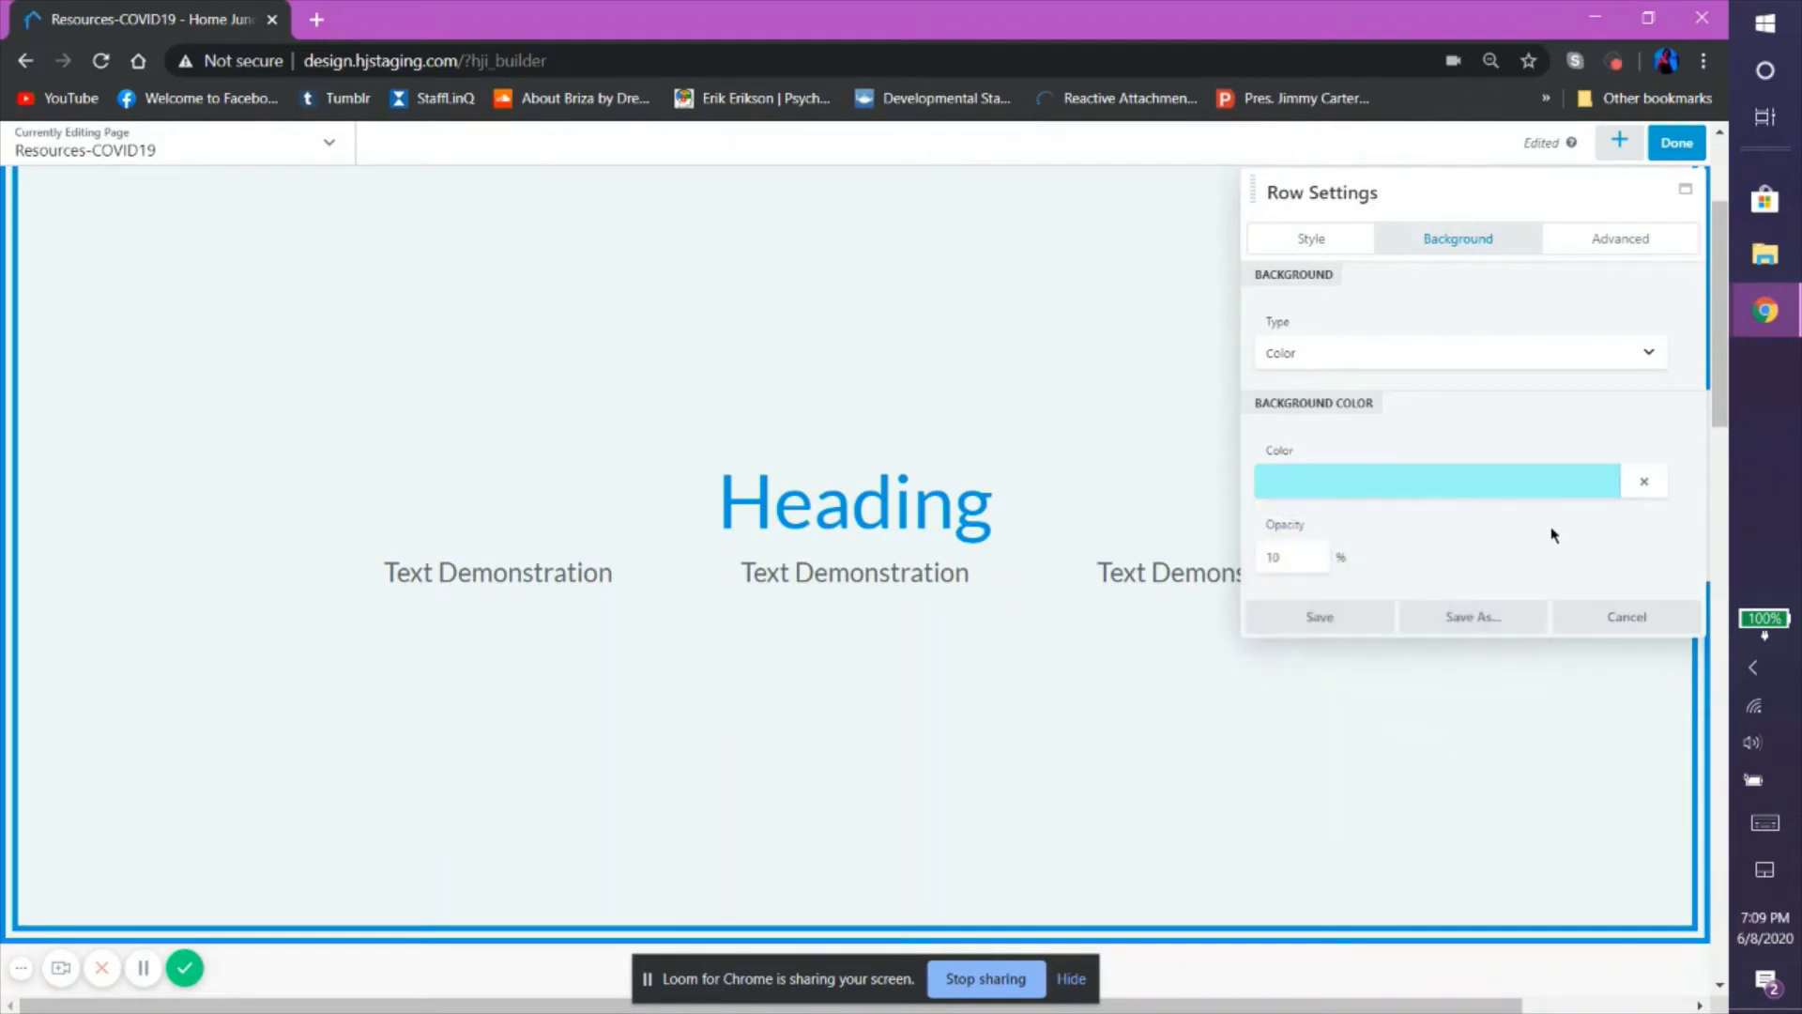
{"action": "left_click", "coordinate": [1307, 554]}
{"action": "type", "text": "100"}
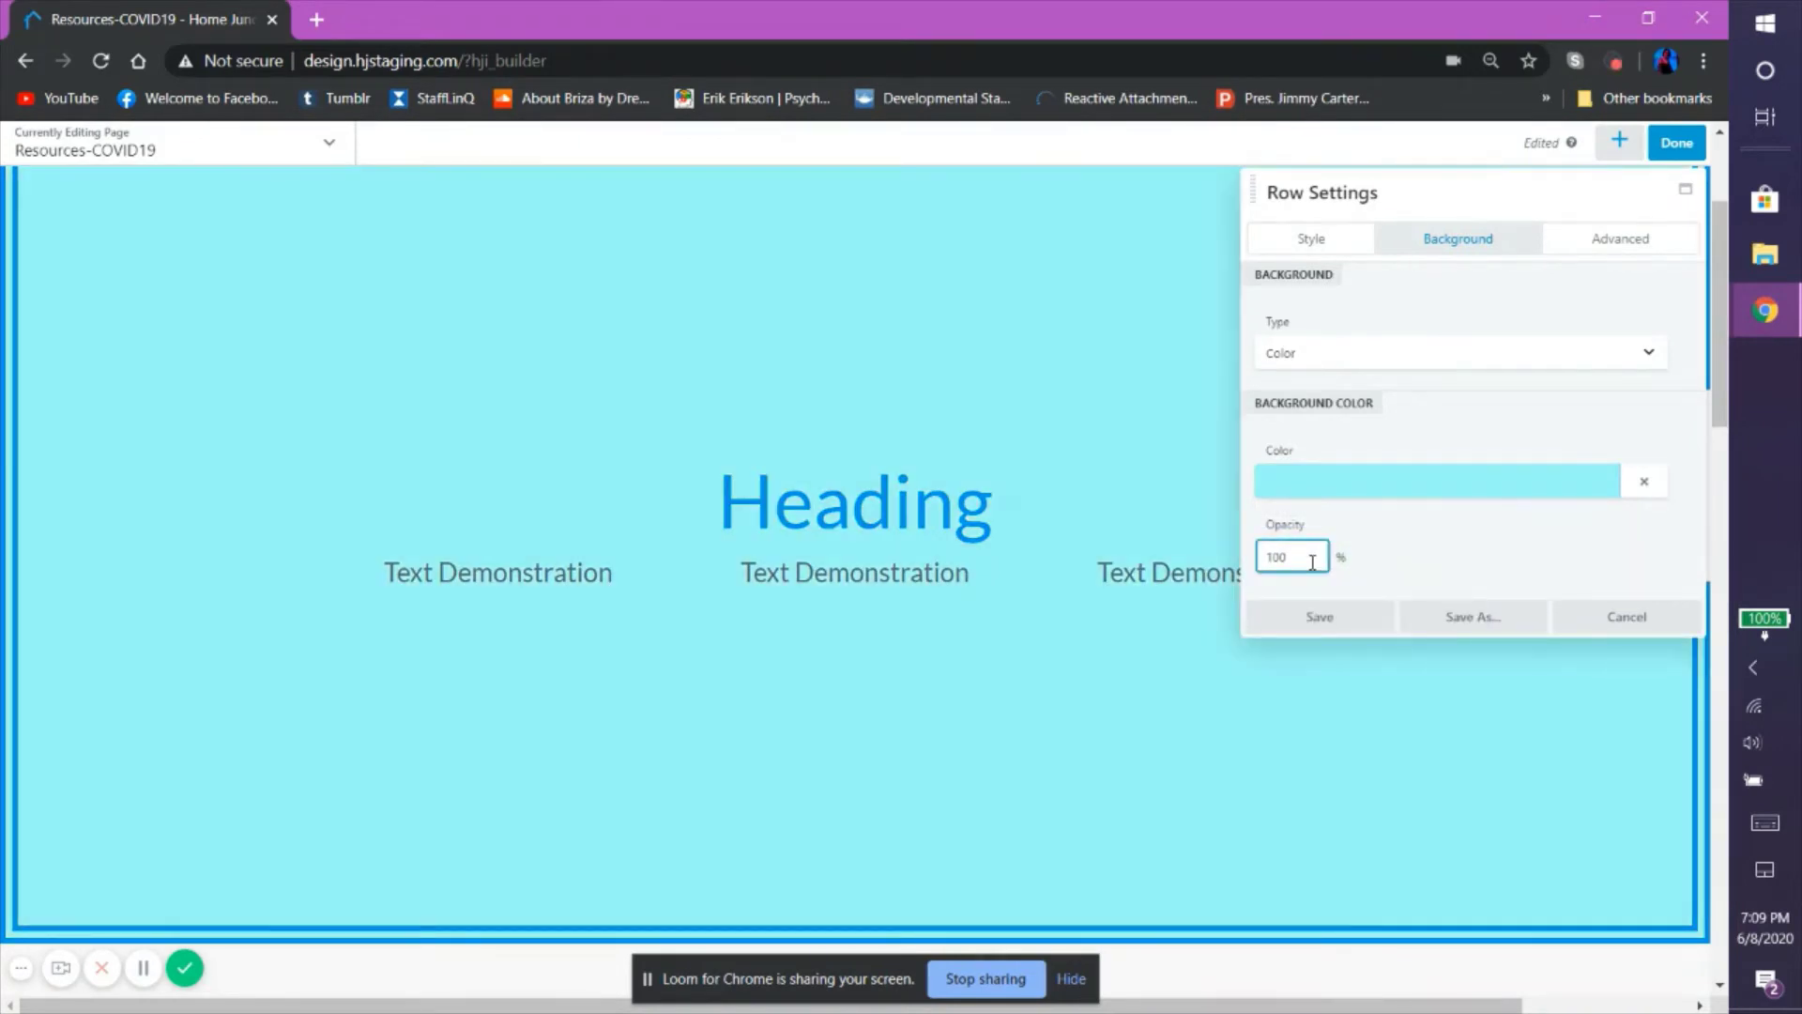
{"action": "left_click", "coordinate": [1630, 442]}
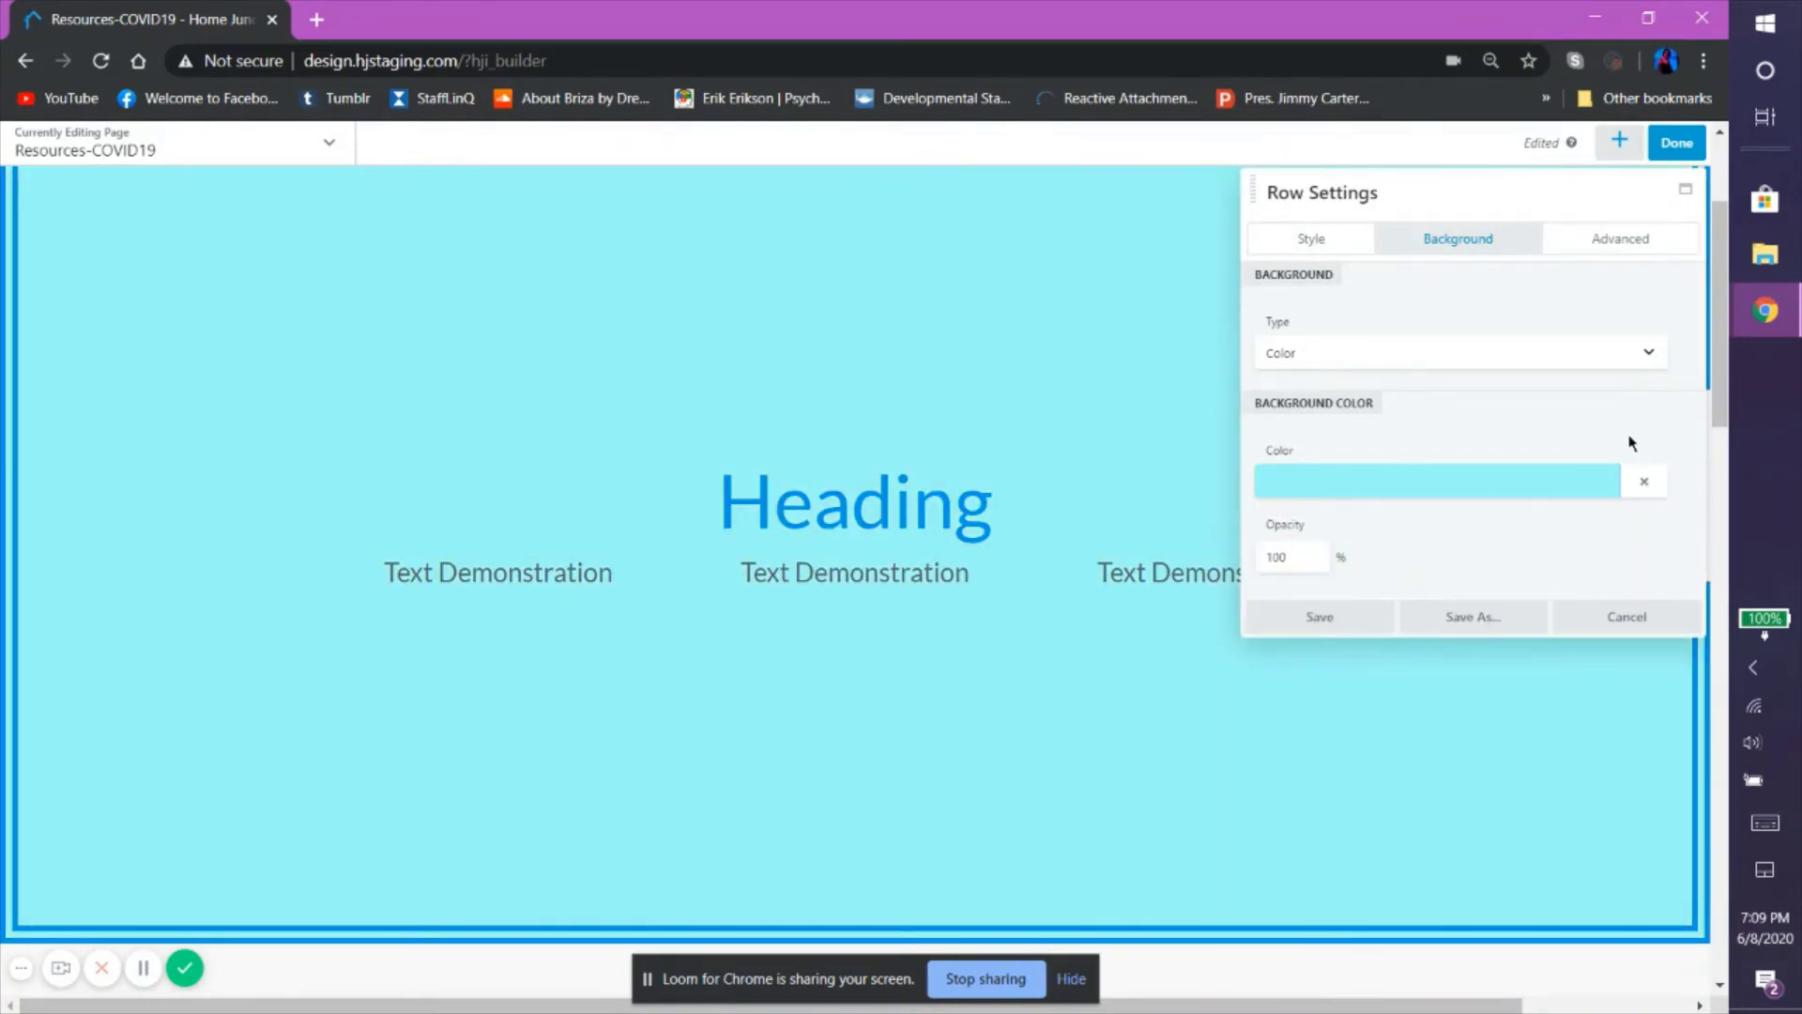
Set the row's background type to Photo and review the media library and photo size options, keeping the current living-room photo at full size.
{"action": "left_click", "coordinate": [1530, 359]}
{"action": "left_click", "coordinate": [1489, 448]}
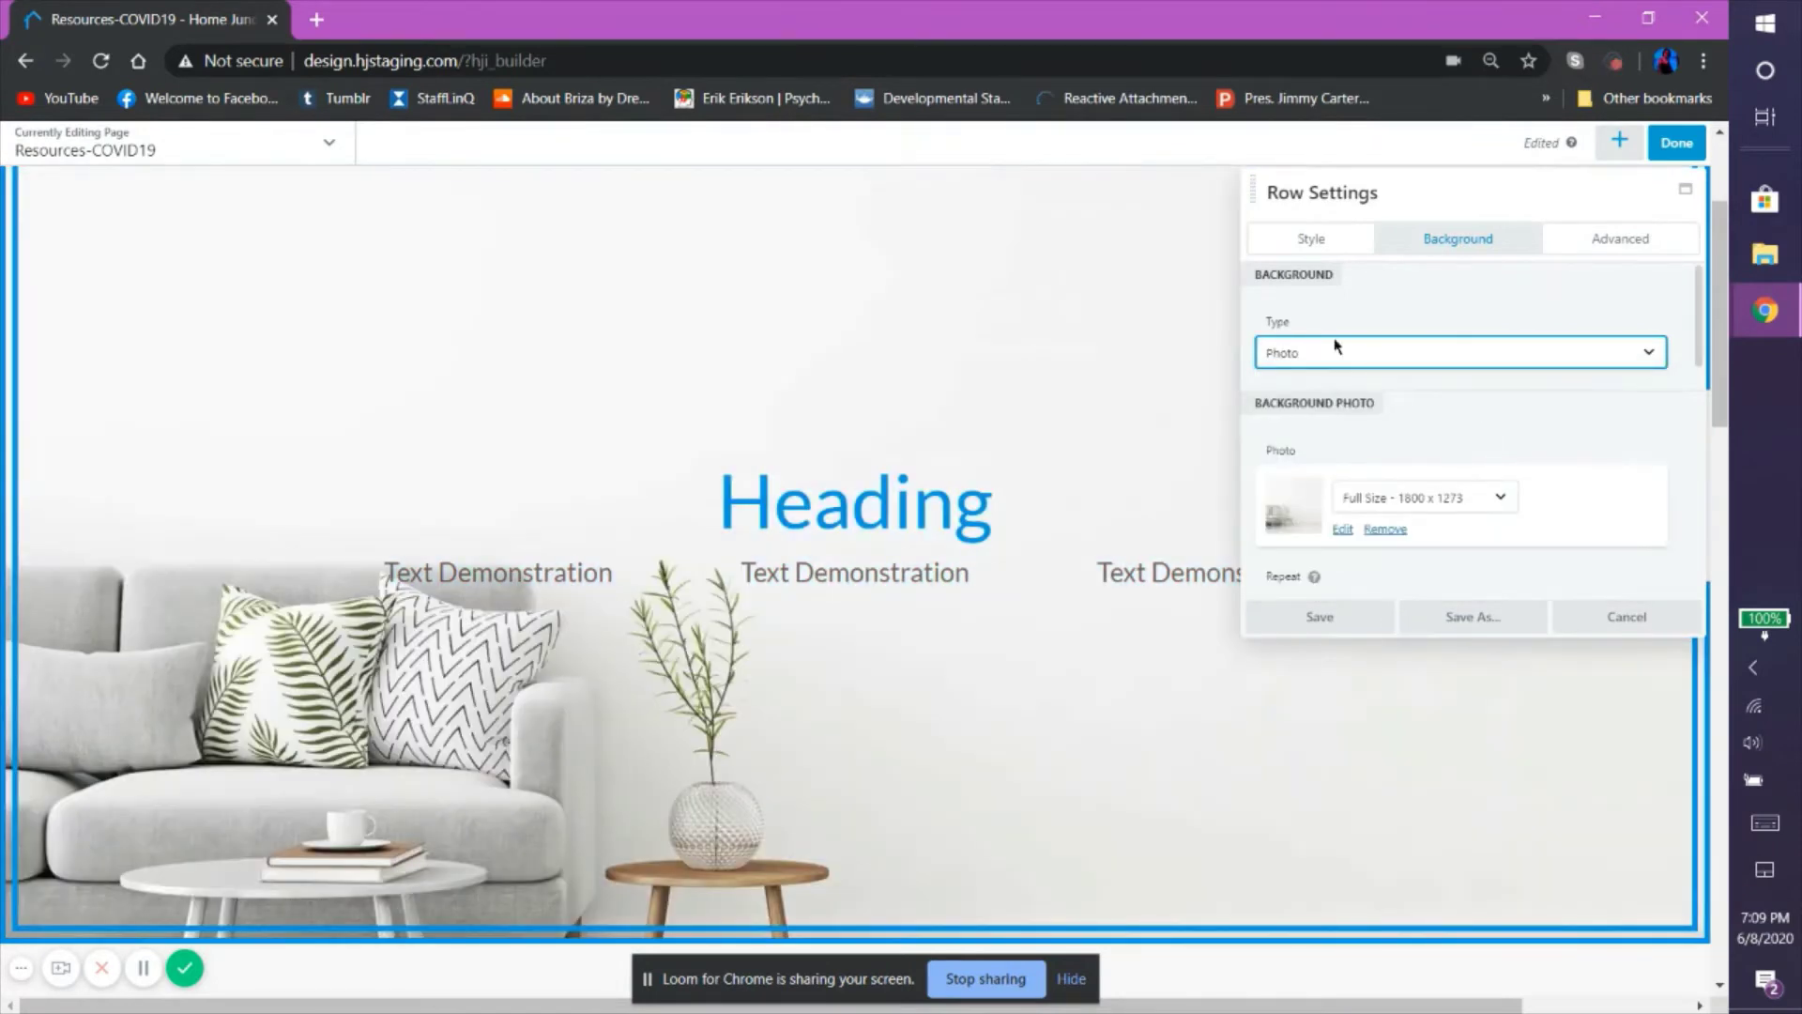
{"action": "left_click", "coordinate": [1342, 528]}
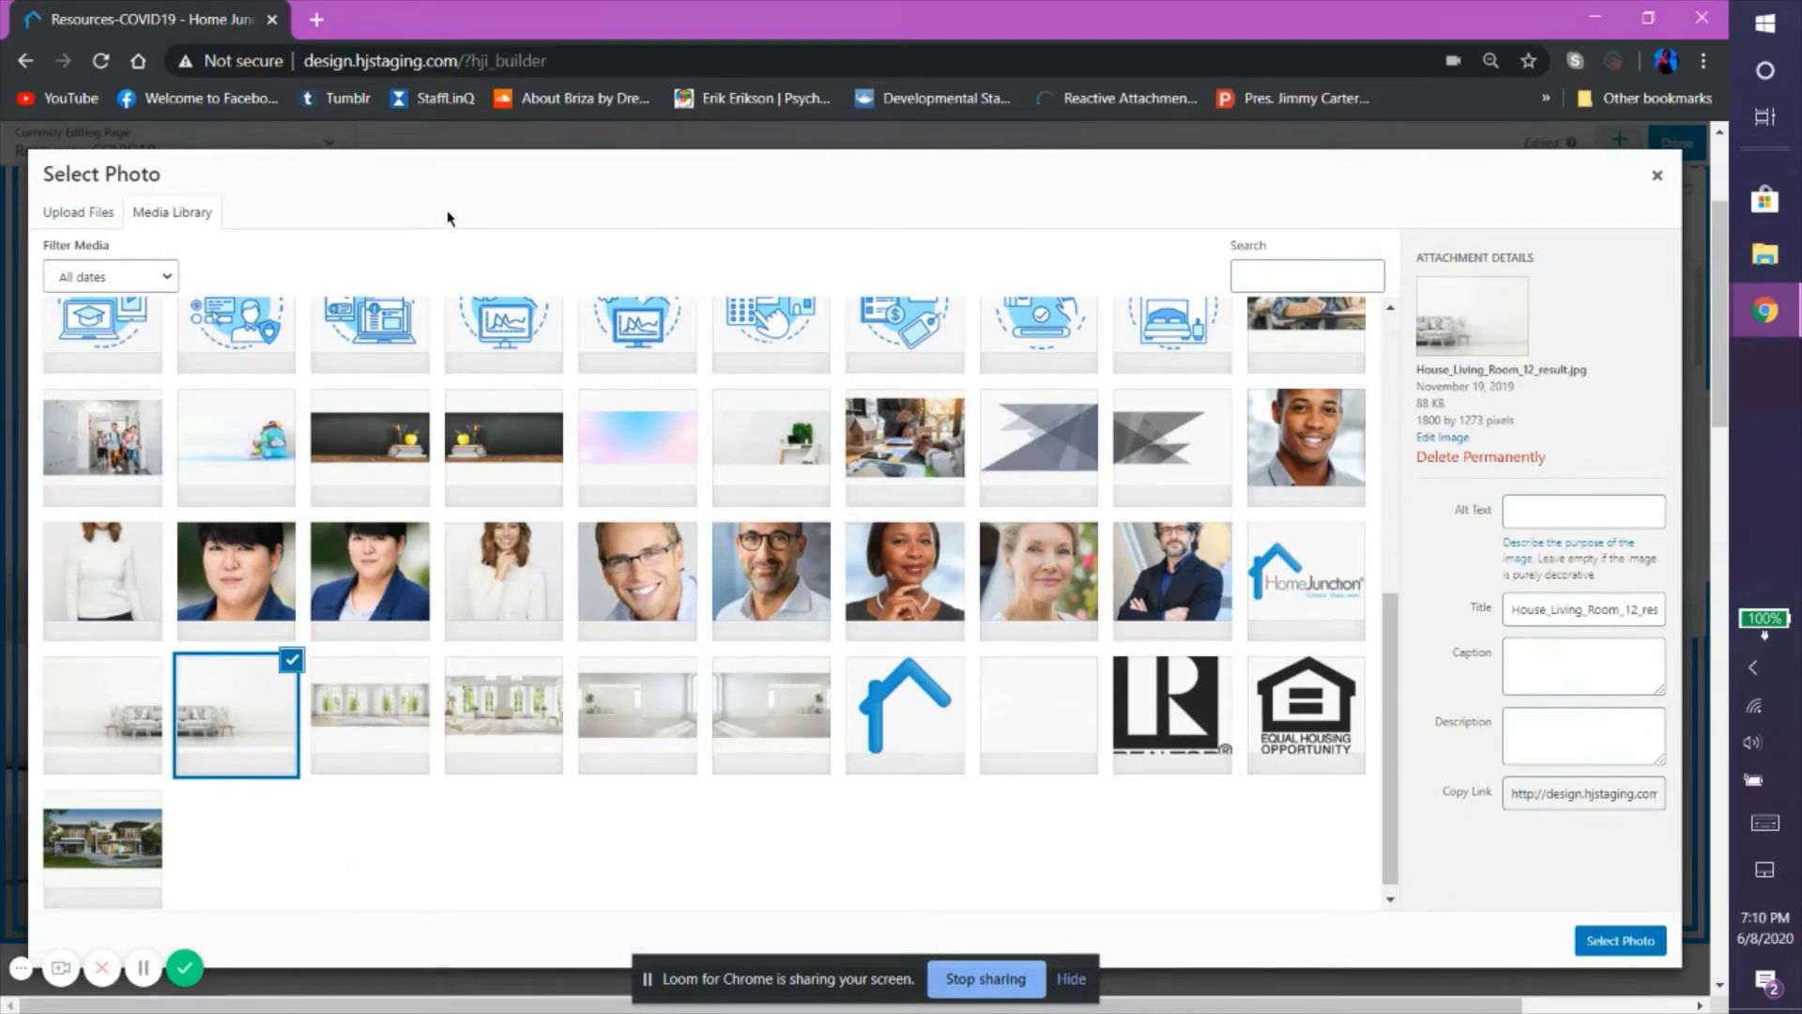
{"action": "left_click", "coordinate": [1654, 178]}
{"action": "left_click", "coordinate": [1469, 497]}
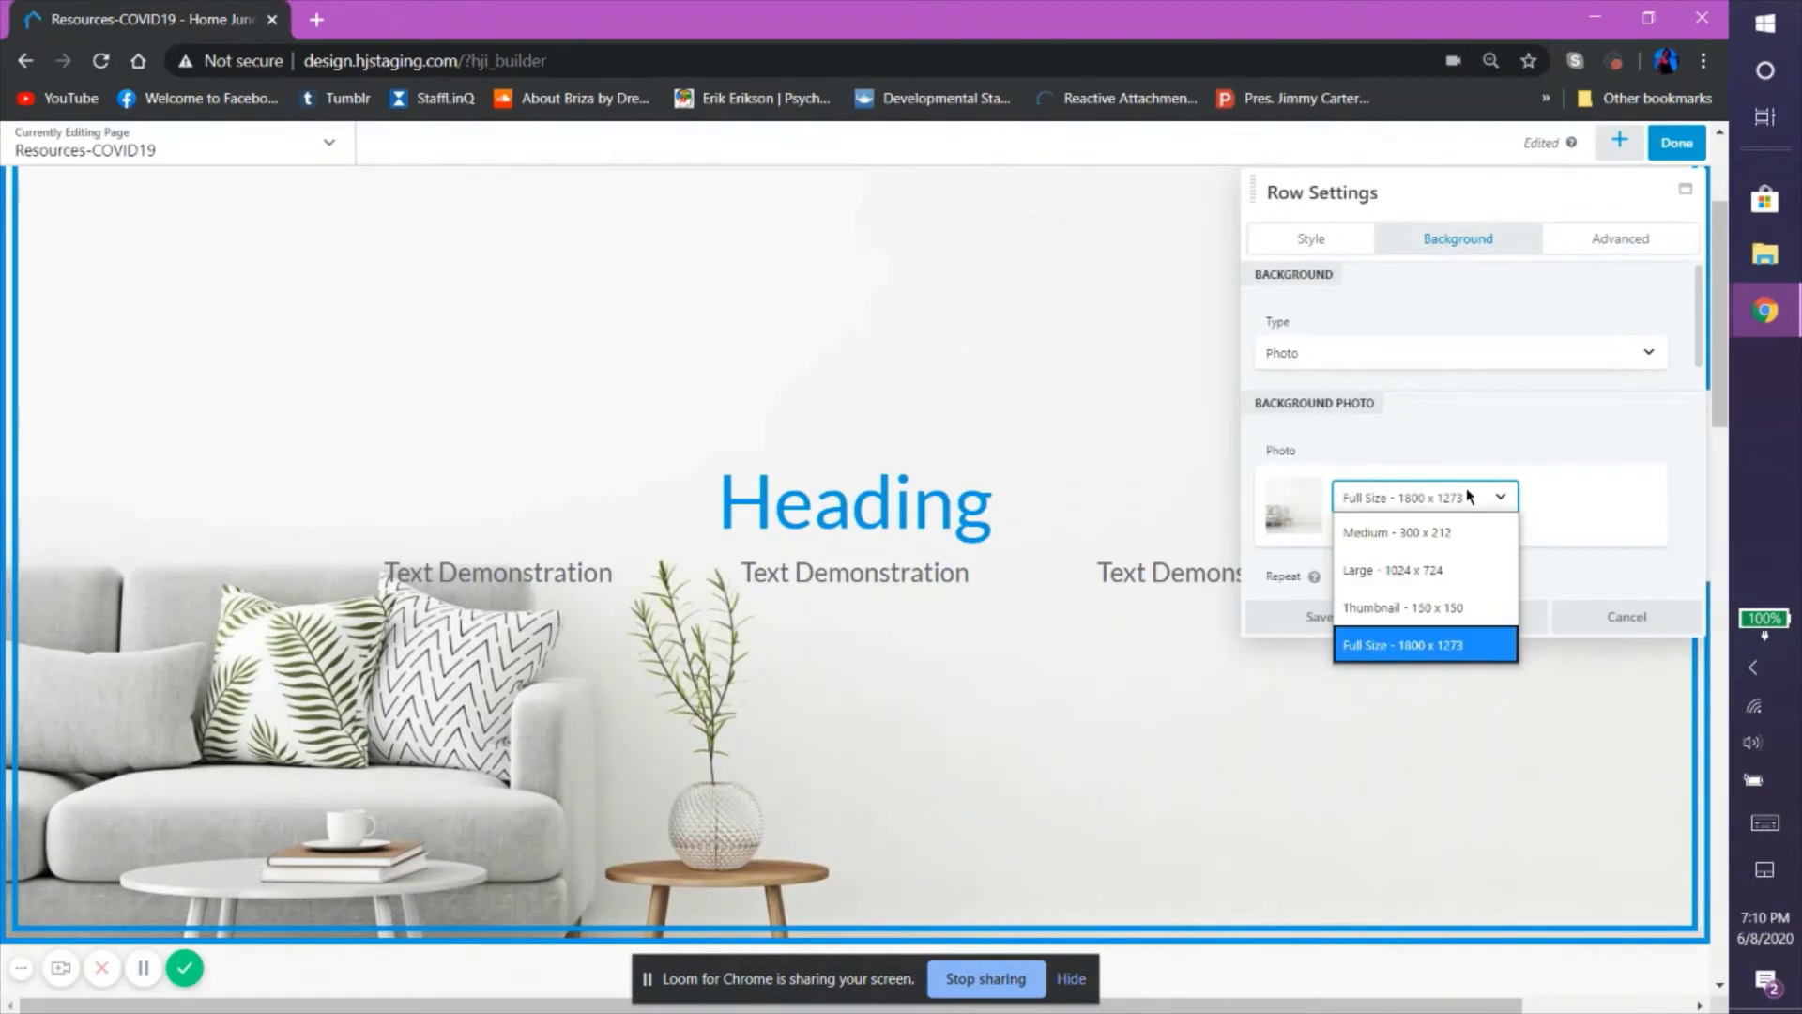
{"action": "left_click", "coordinate": [1469, 497]}
Set the background photo's scale to Fit.
{"action": "scroll", "coordinate": [1466, 502], "scroll_direction": "down", "scroll_amount": 5}
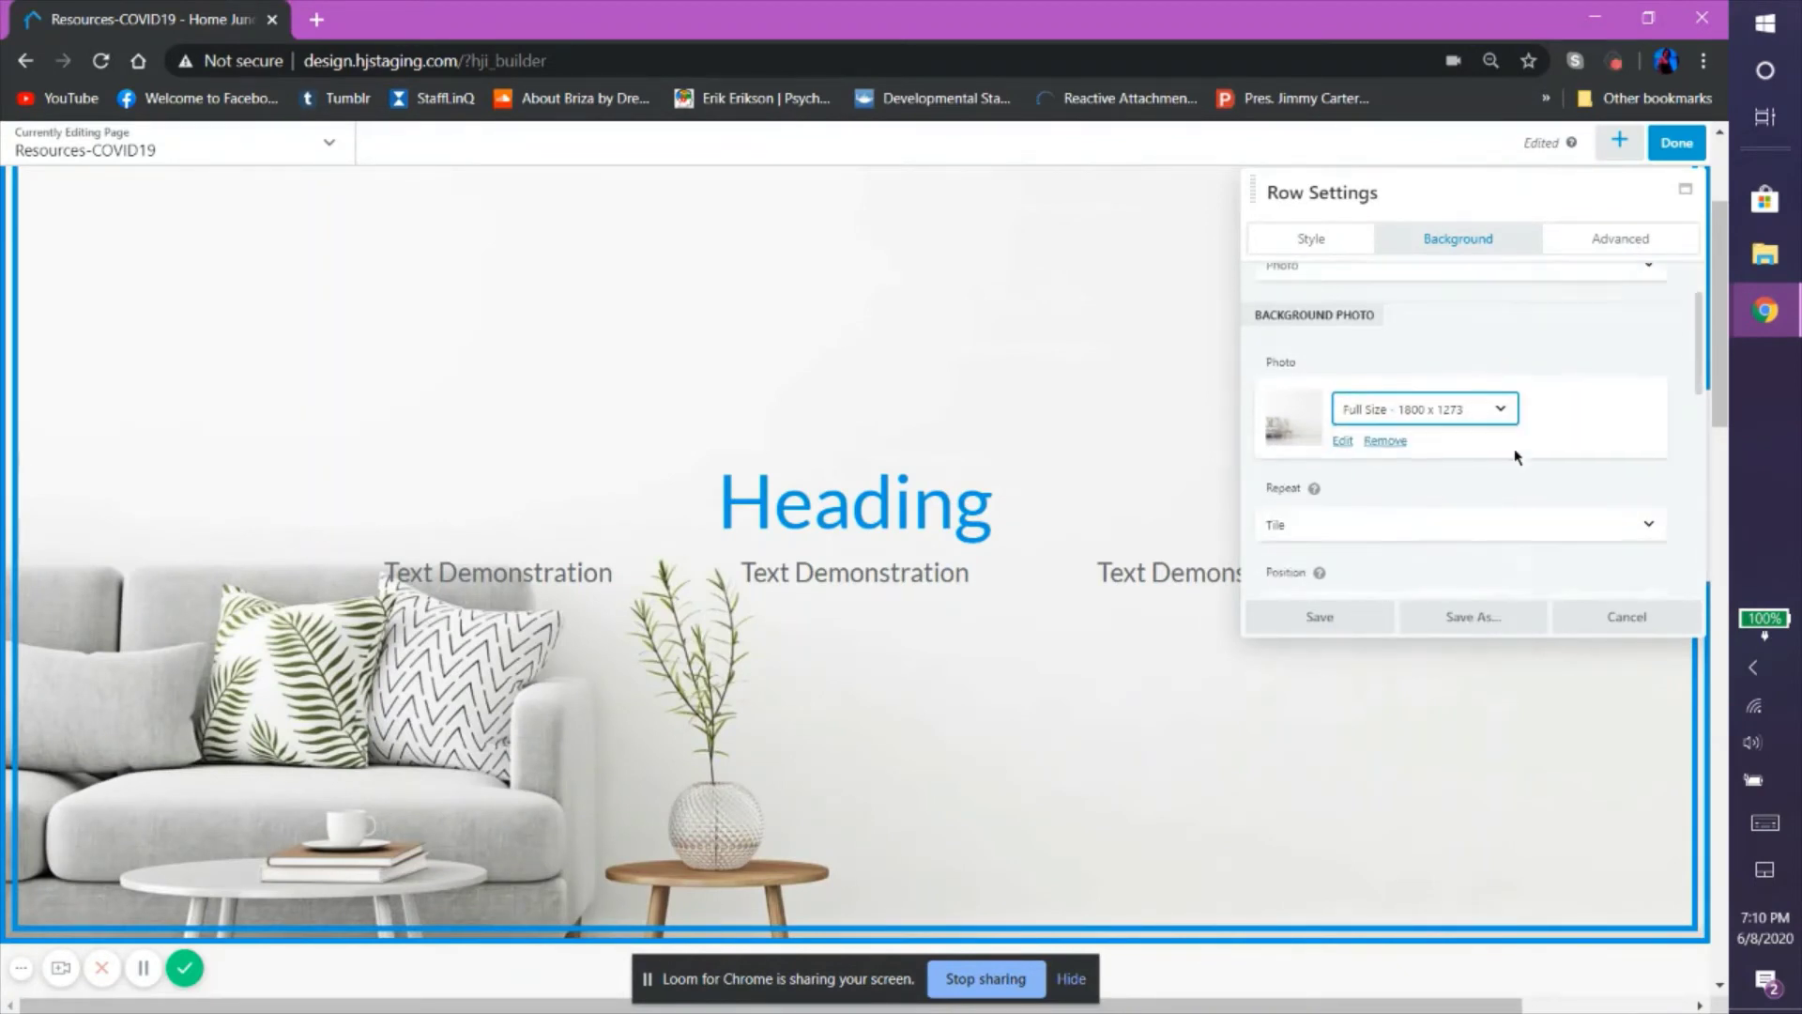
{"action": "left_click", "coordinate": [1464, 515]}
{"action": "left_click", "coordinate": [1455, 572]}
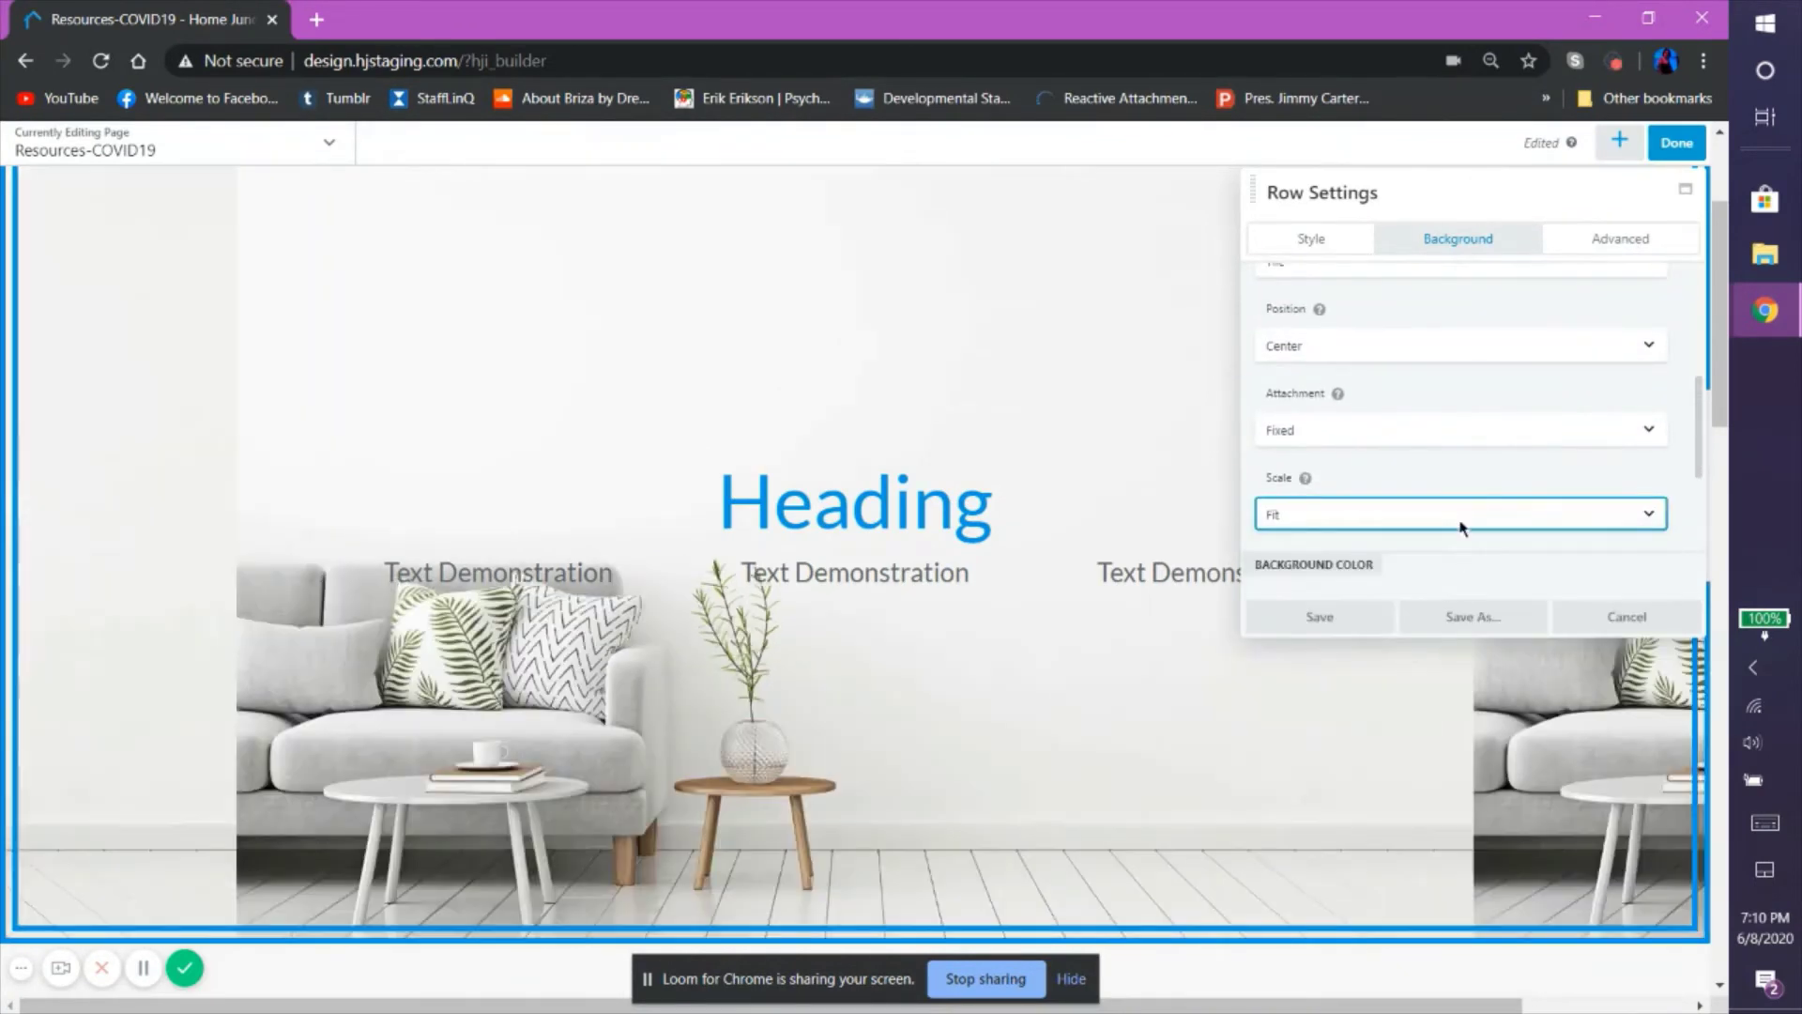
Check the help for the background photo's Repeat setting, try Horizontal, and set Repeat to None.
{"action": "scroll", "coordinate": [1436, 451], "scroll_direction": "up", "scroll_amount": 2}
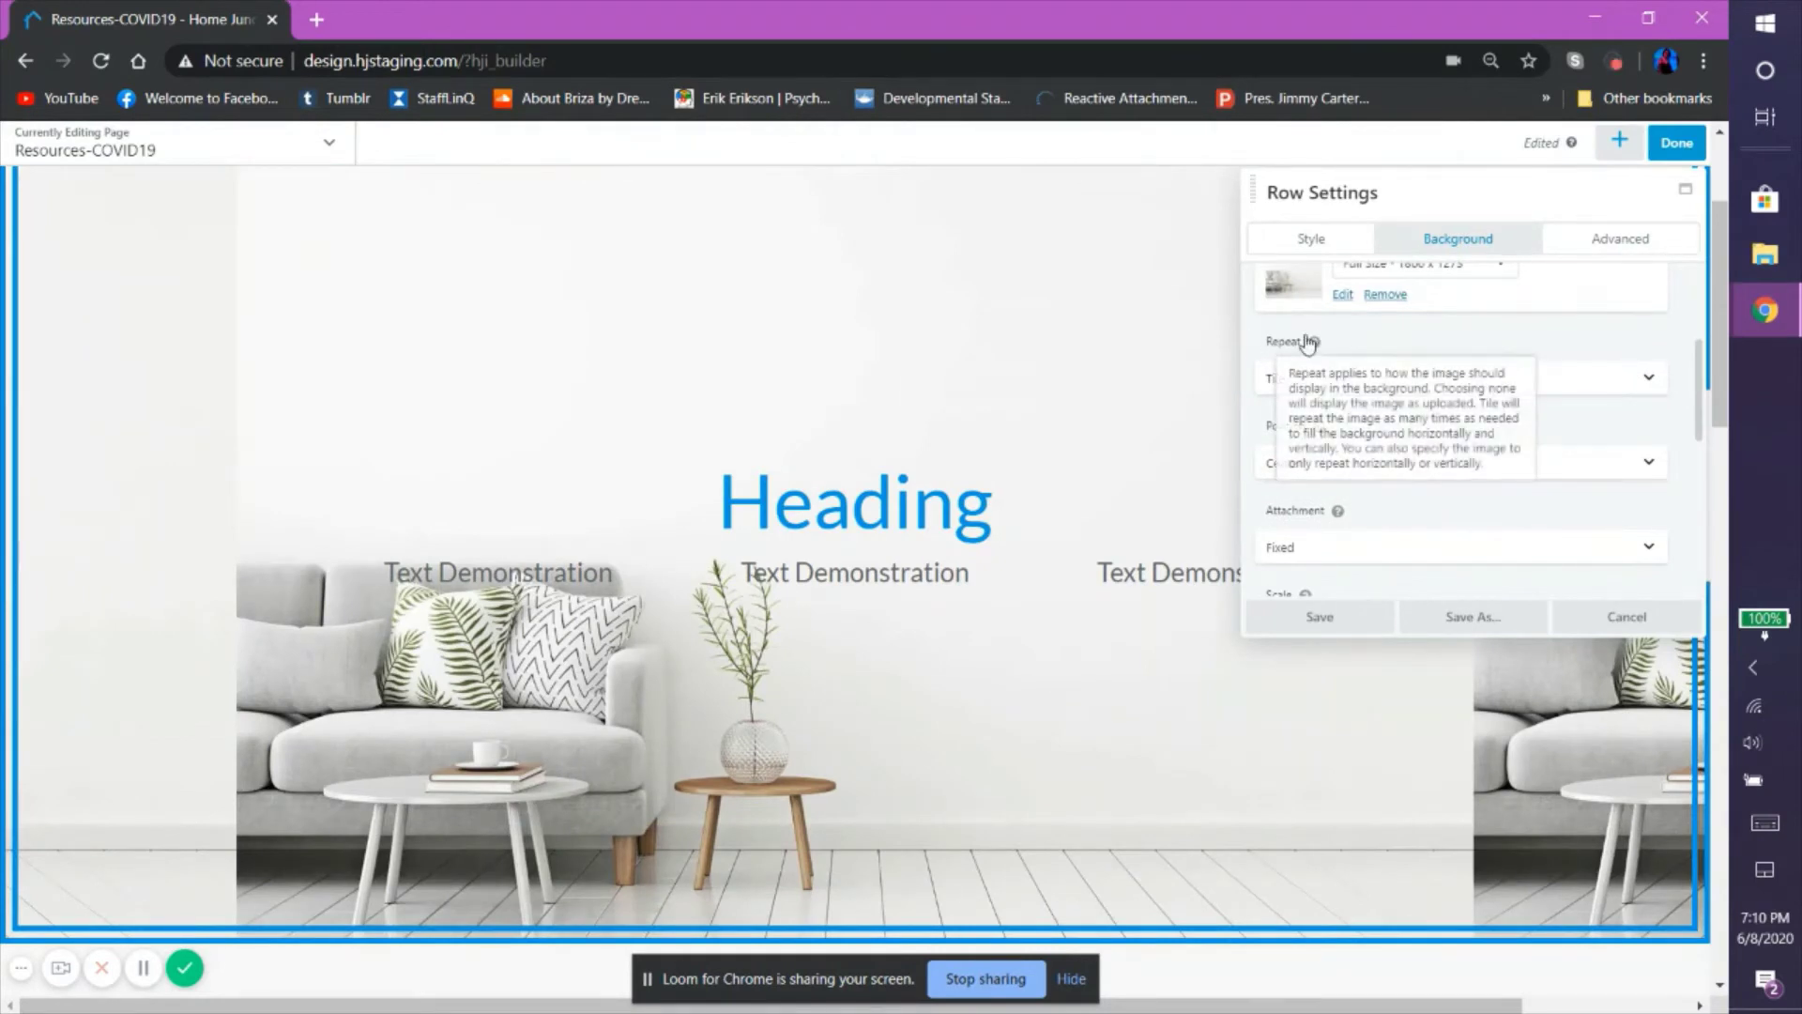
{"action": "left_click", "coordinate": [1566, 388]}
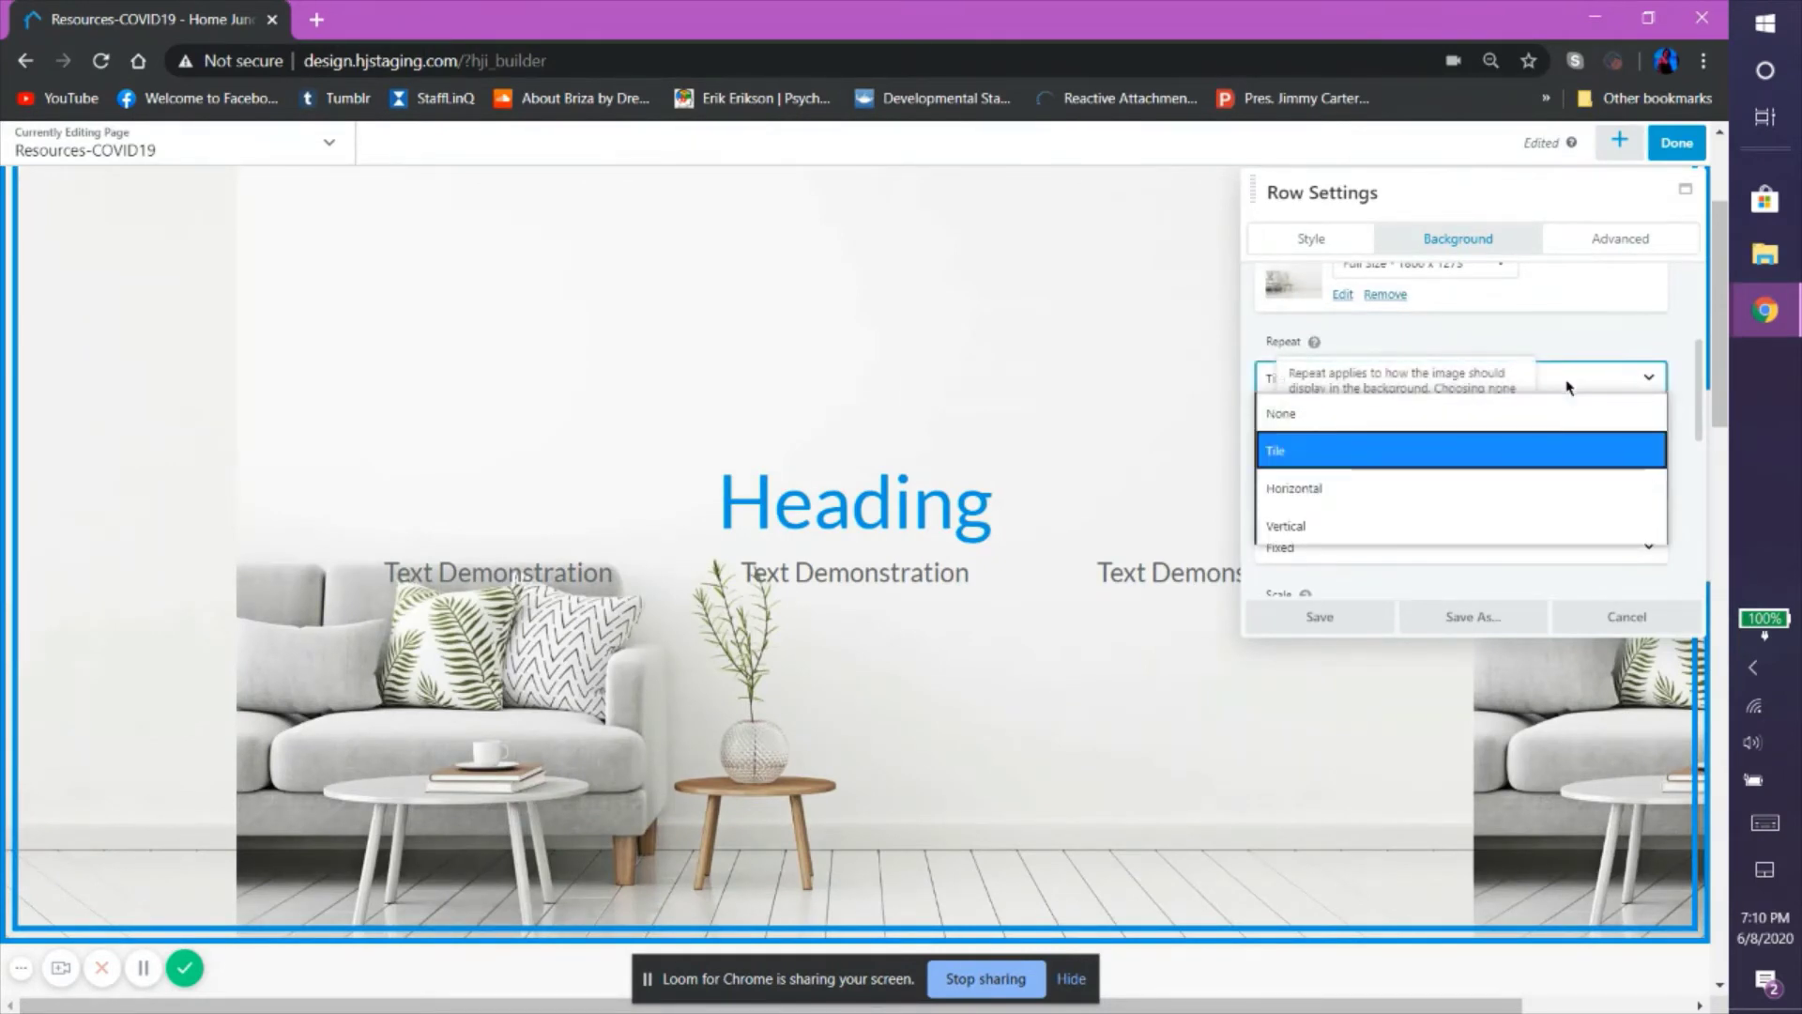
{"action": "left_click", "coordinate": [1480, 485]}
{"action": "left_click", "coordinate": [1480, 380]}
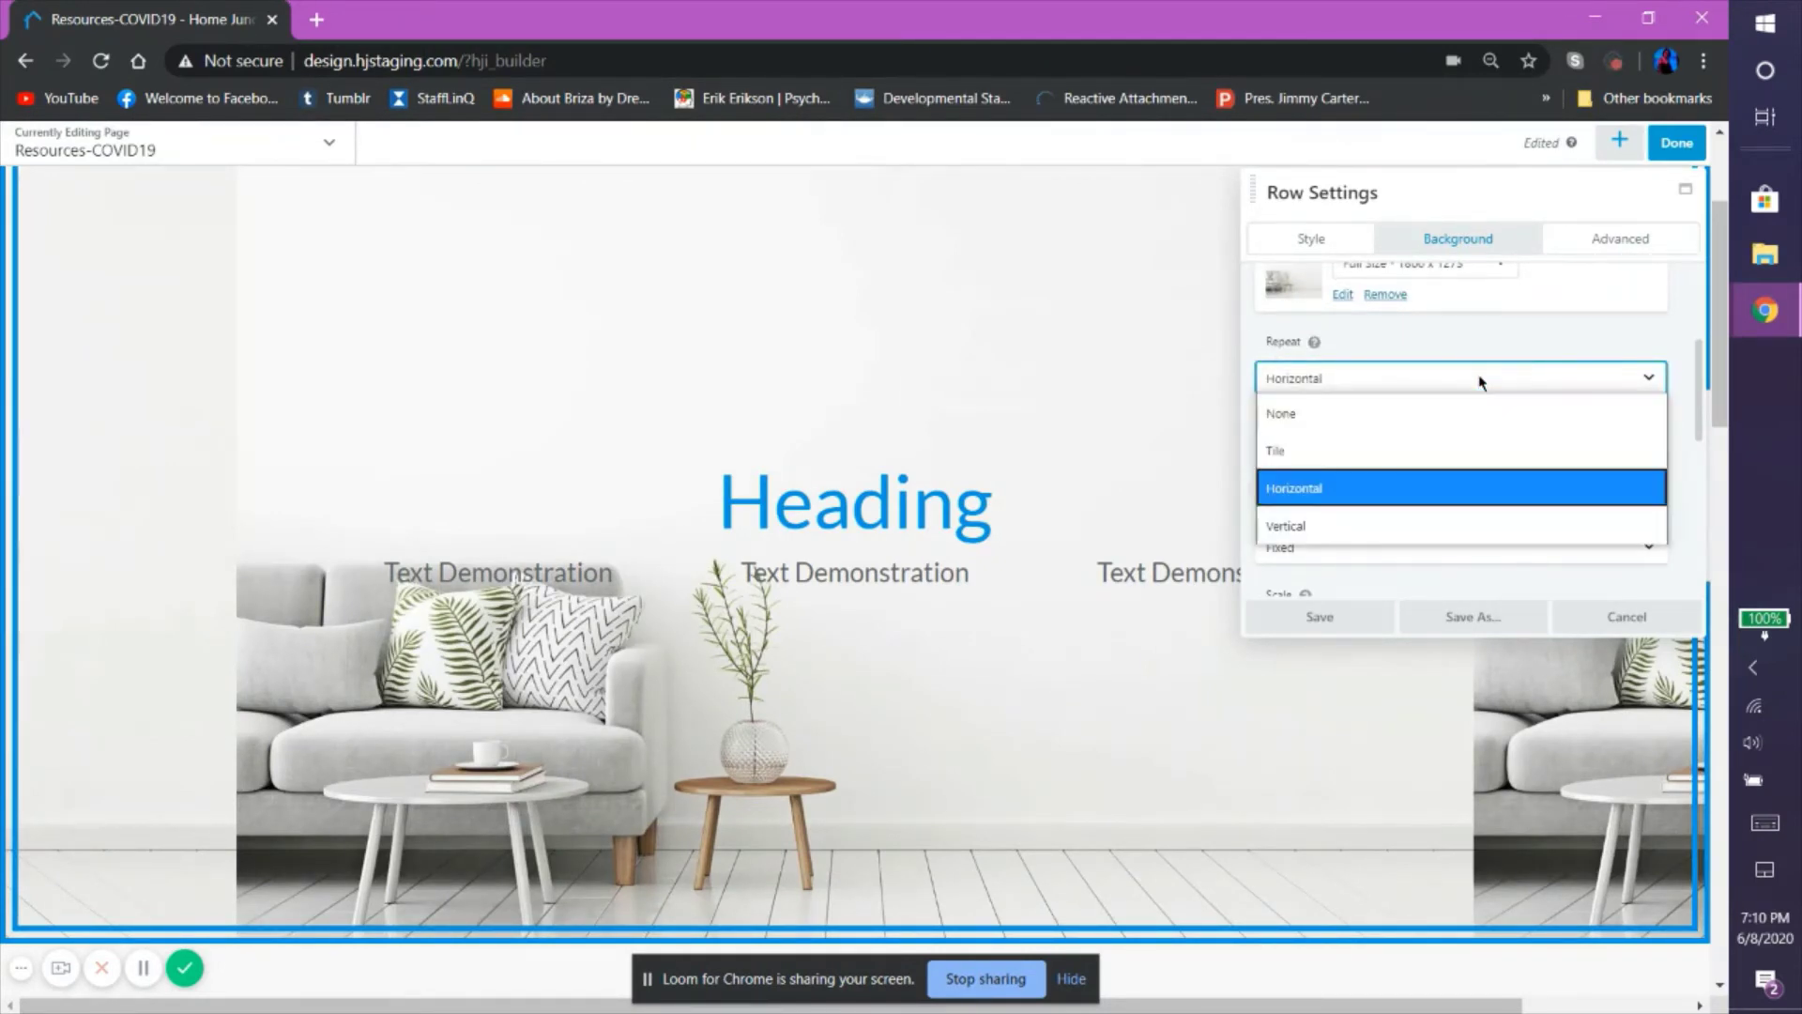
{"action": "left_click", "coordinate": [1461, 420]}
Try the Left Top position for the row's background photo, and set the position back to Center.
{"action": "scroll", "coordinate": [1472, 420], "scroll_direction": "down", "scroll_amount": 1}
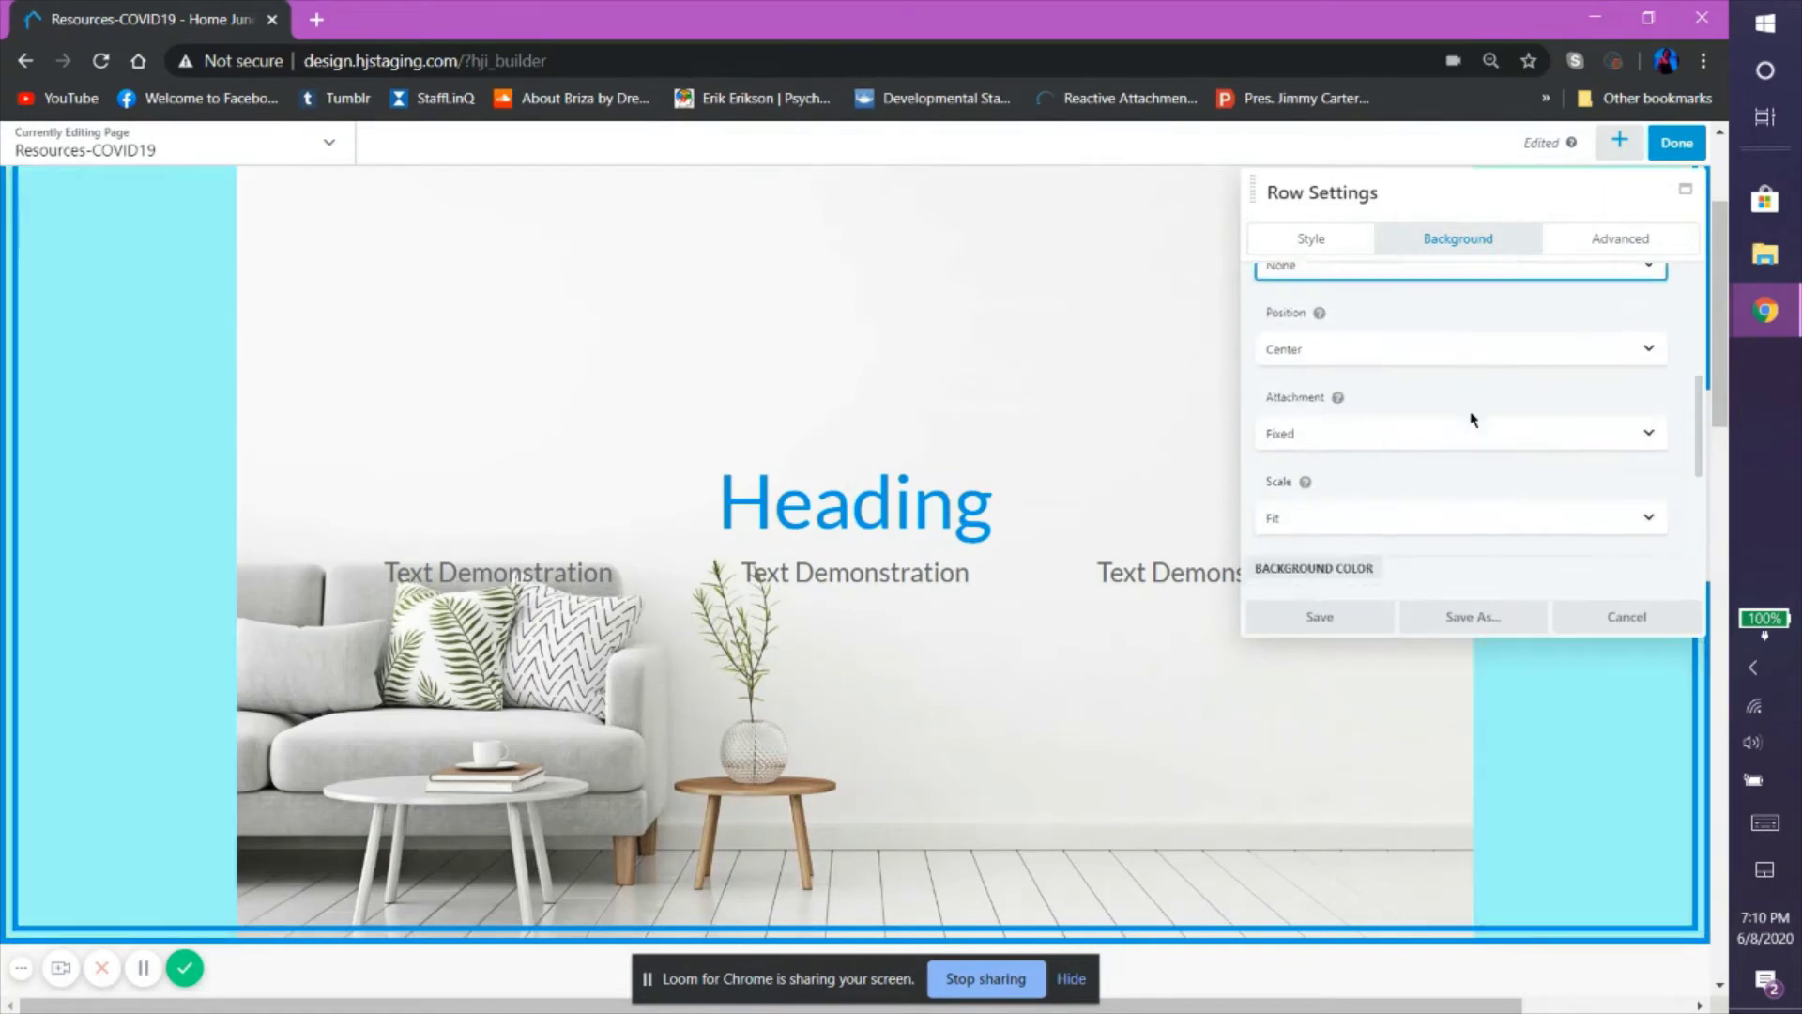
{"action": "left_click", "coordinate": [1357, 347]}
{"action": "left_click", "coordinate": [1356, 379]}
{"action": "left_click", "coordinate": [1390, 347]}
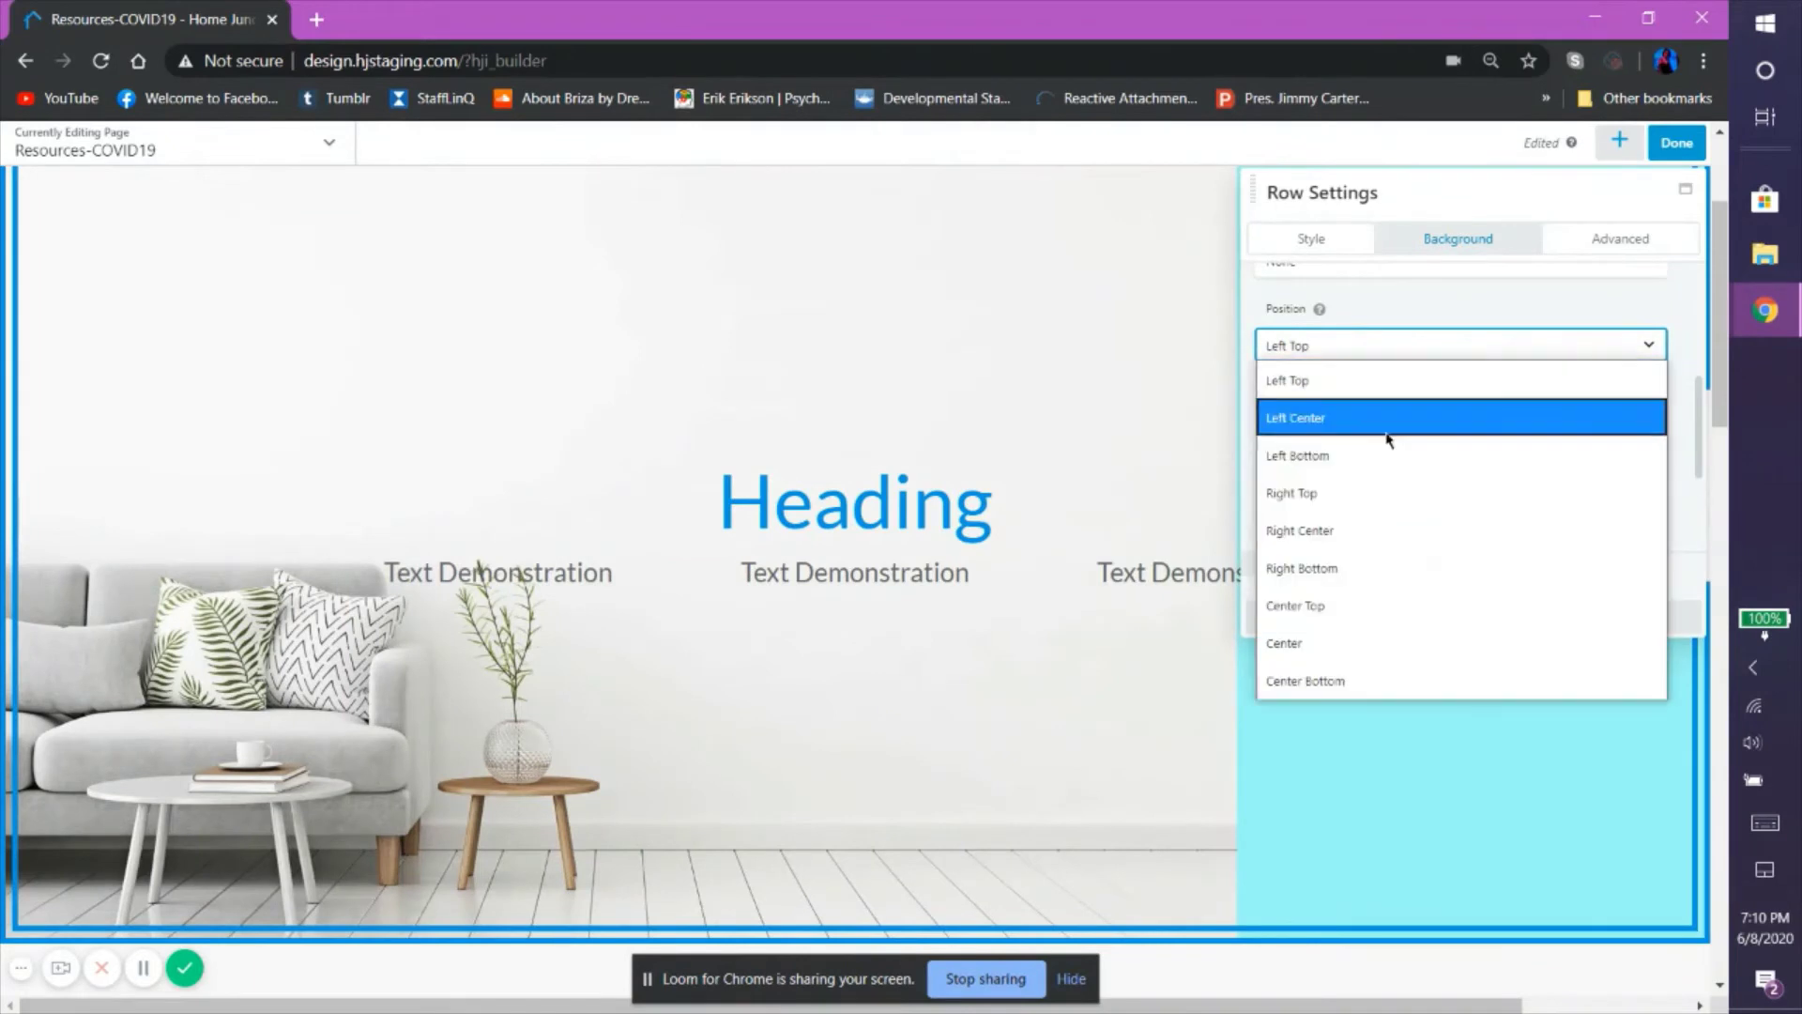
{"action": "left_click", "coordinate": [1387, 640]}
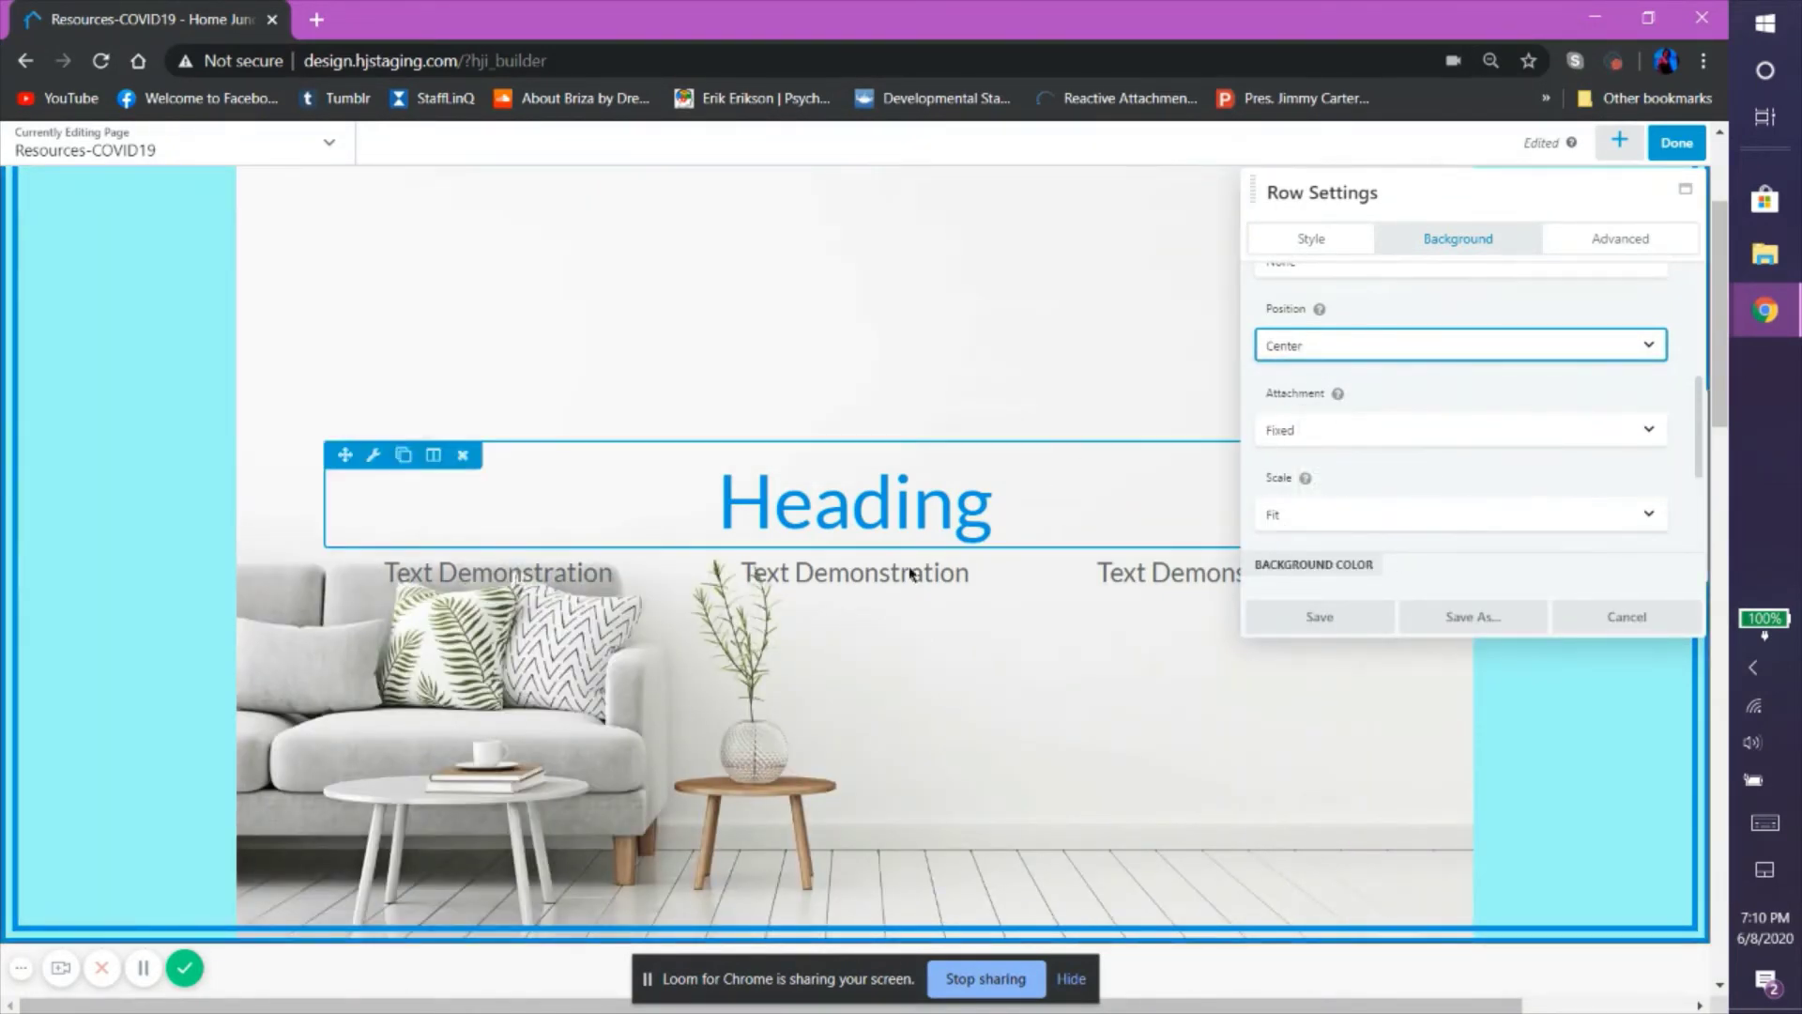
Compare the background photo's attachment modes by trying Scroll, and set the attachment back to Fixed.
{"action": "scroll", "coordinate": [929, 387], "scroll_direction": "down", "scroll_amount": 3}
{"action": "scroll", "coordinate": [929, 387], "scroll_direction": "up", "scroll_amount": 1}
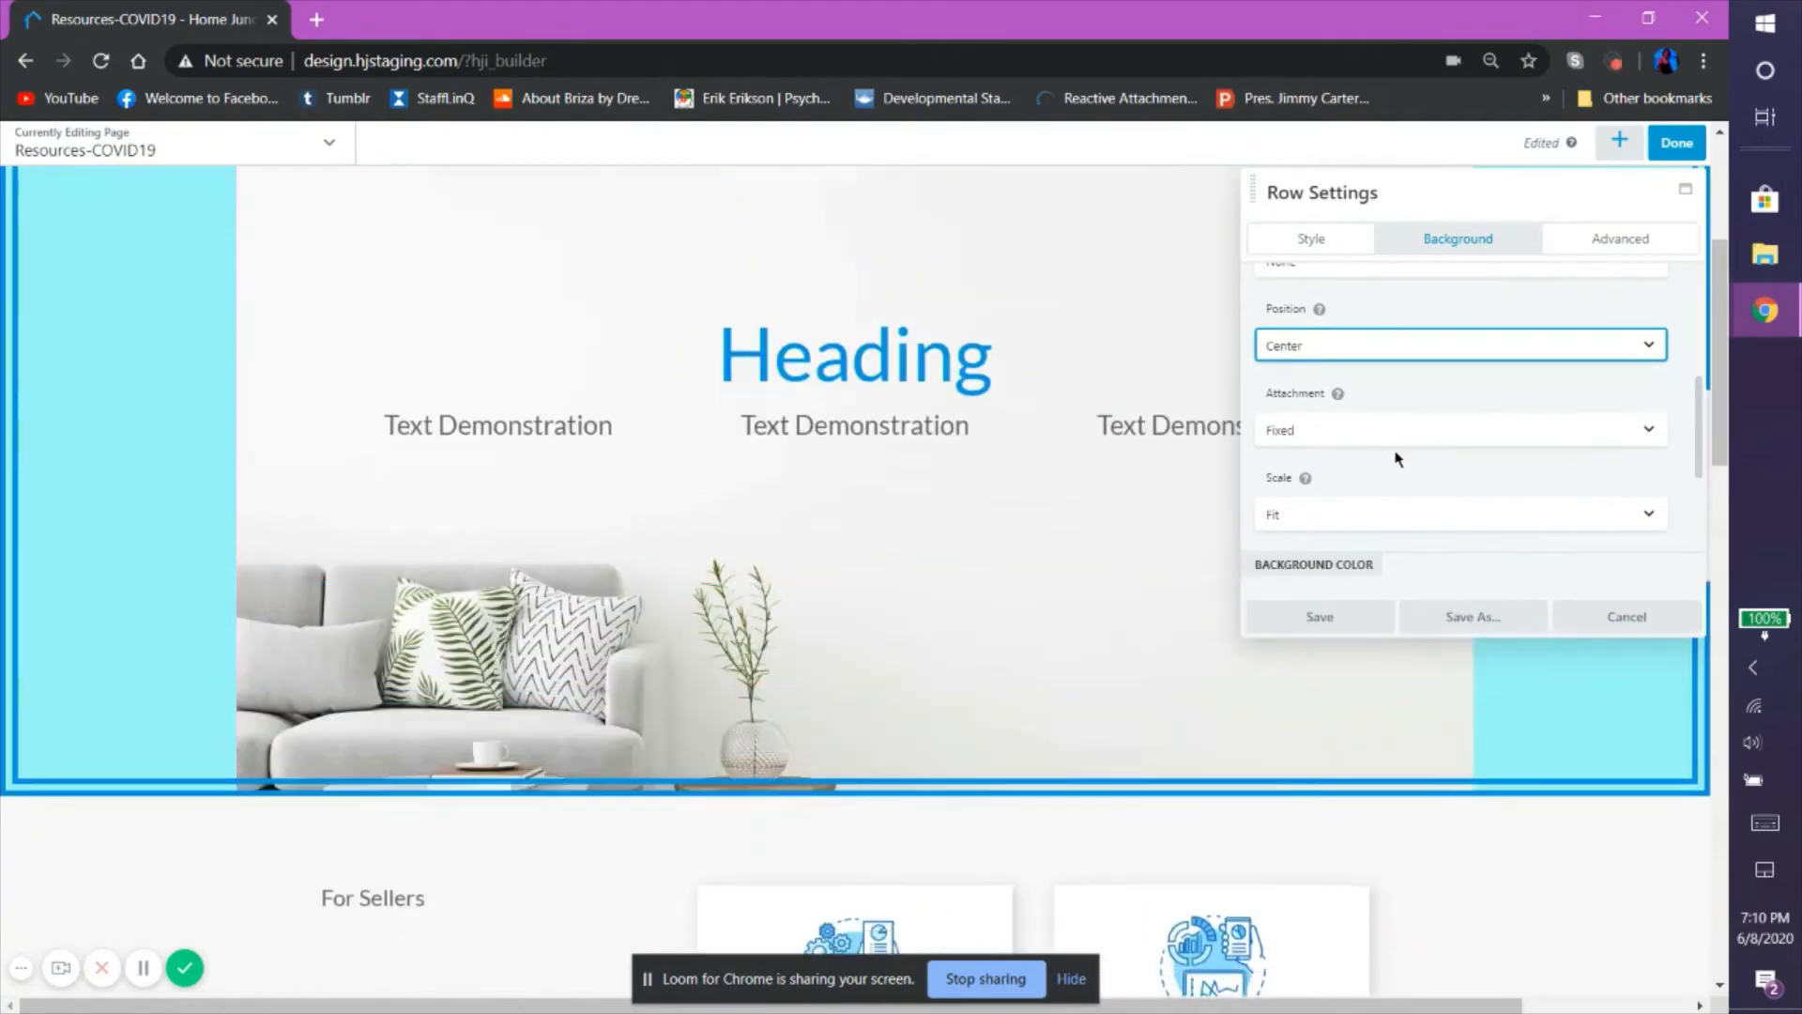
{"action": "left_click", "coordinate": [1396, 430]}
{"action": "left_click", "coordinate": [1384, 493]}
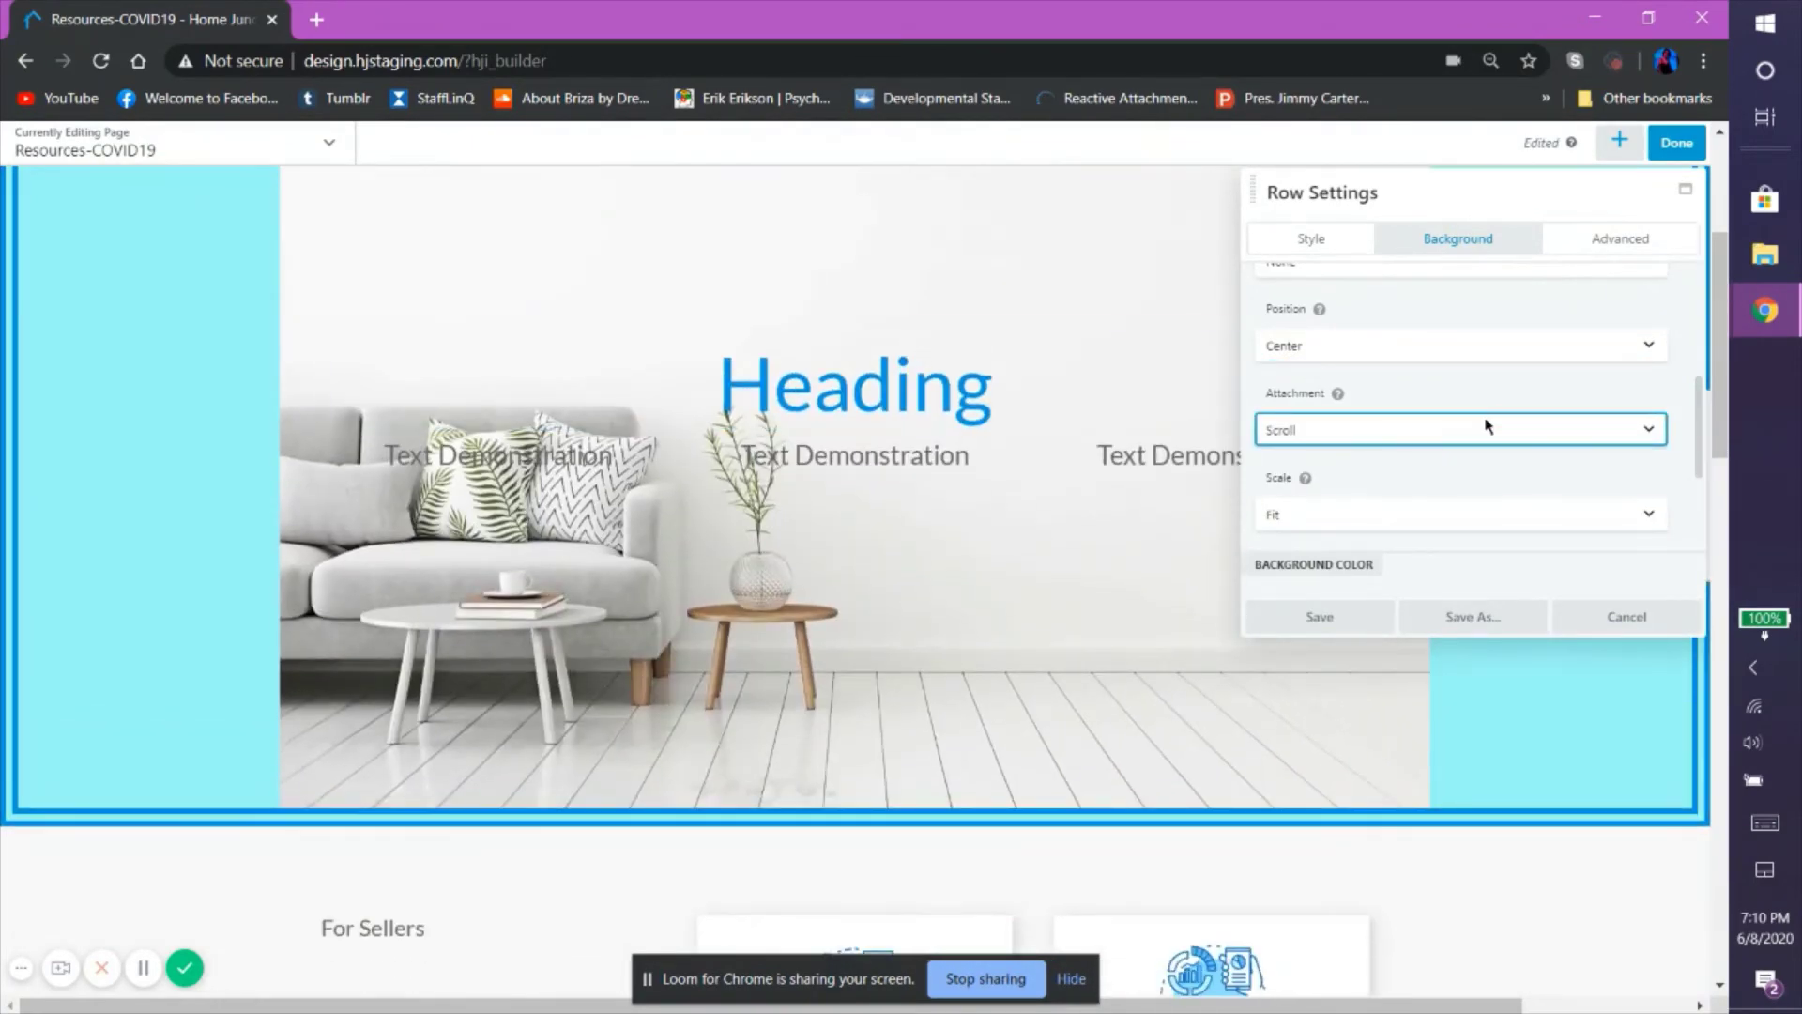
{"action": "left_click", "coordinate": [1486, 426]}
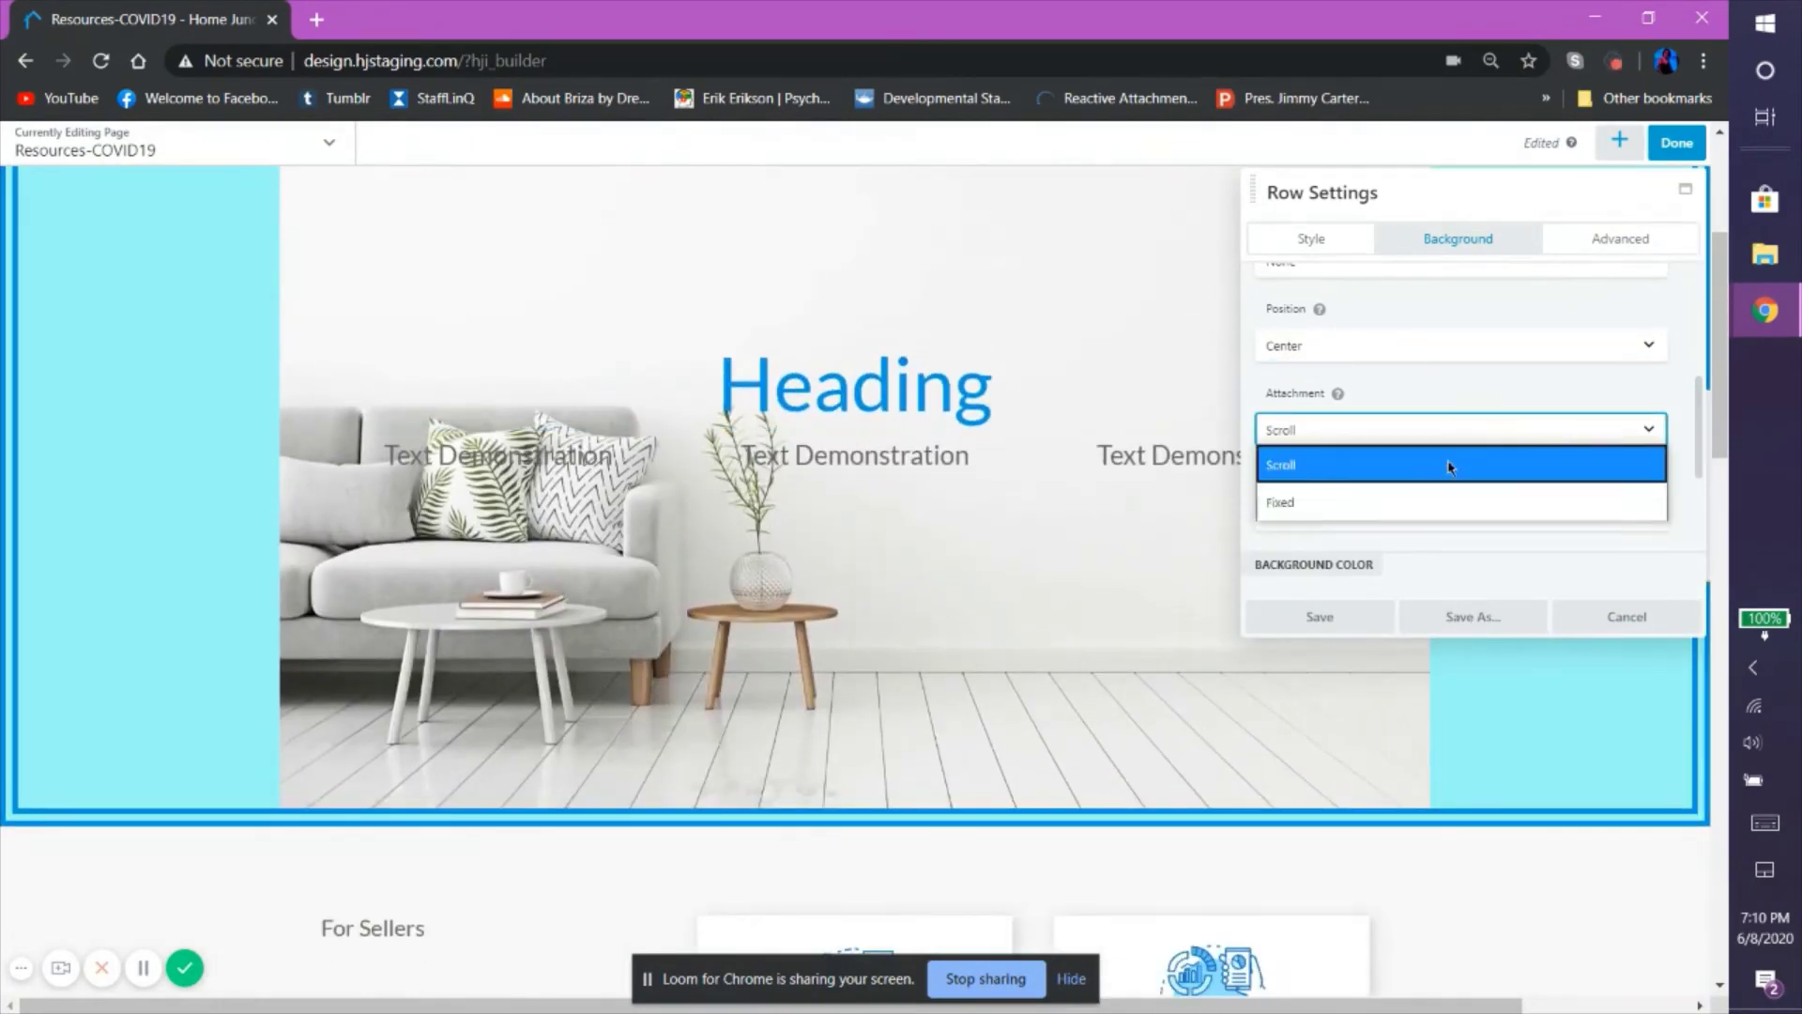
{"action": "left_click", "coordinate": [1446, 505]}
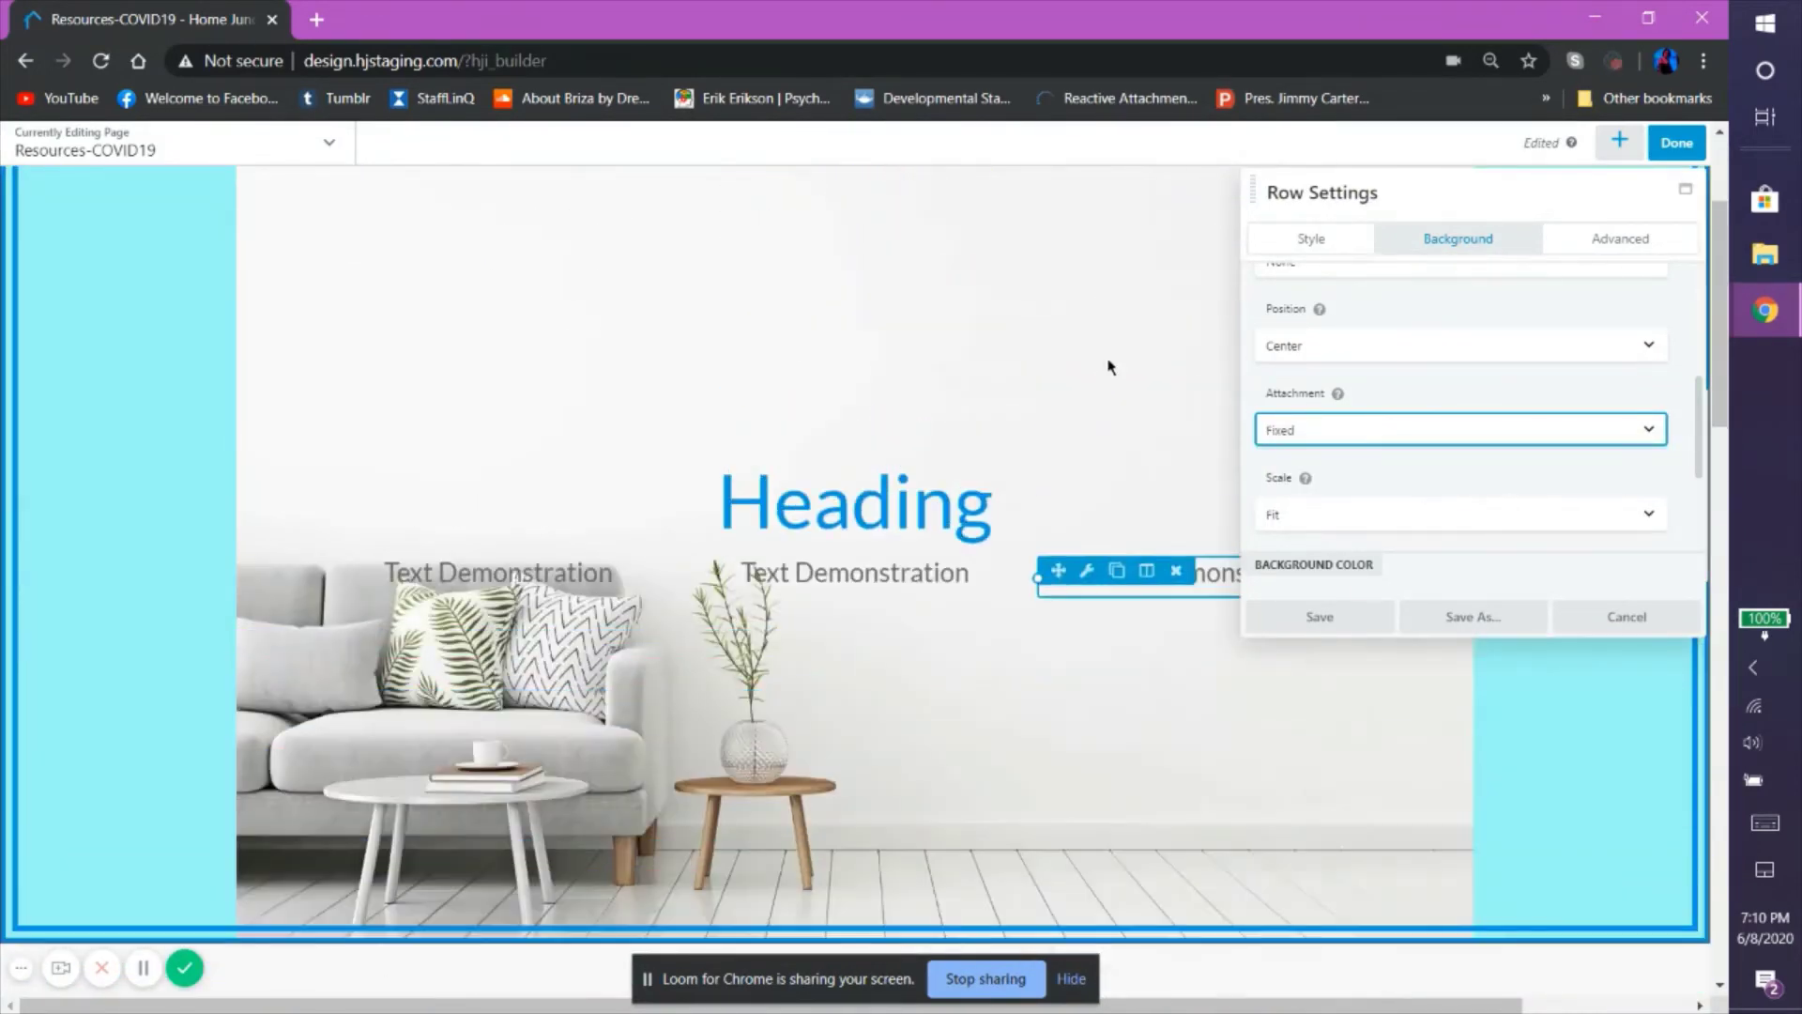
Set the background photo's scale to Fill and check how it looks in the row.
{"action": "left_click", "coordinate": [1355, 517]}
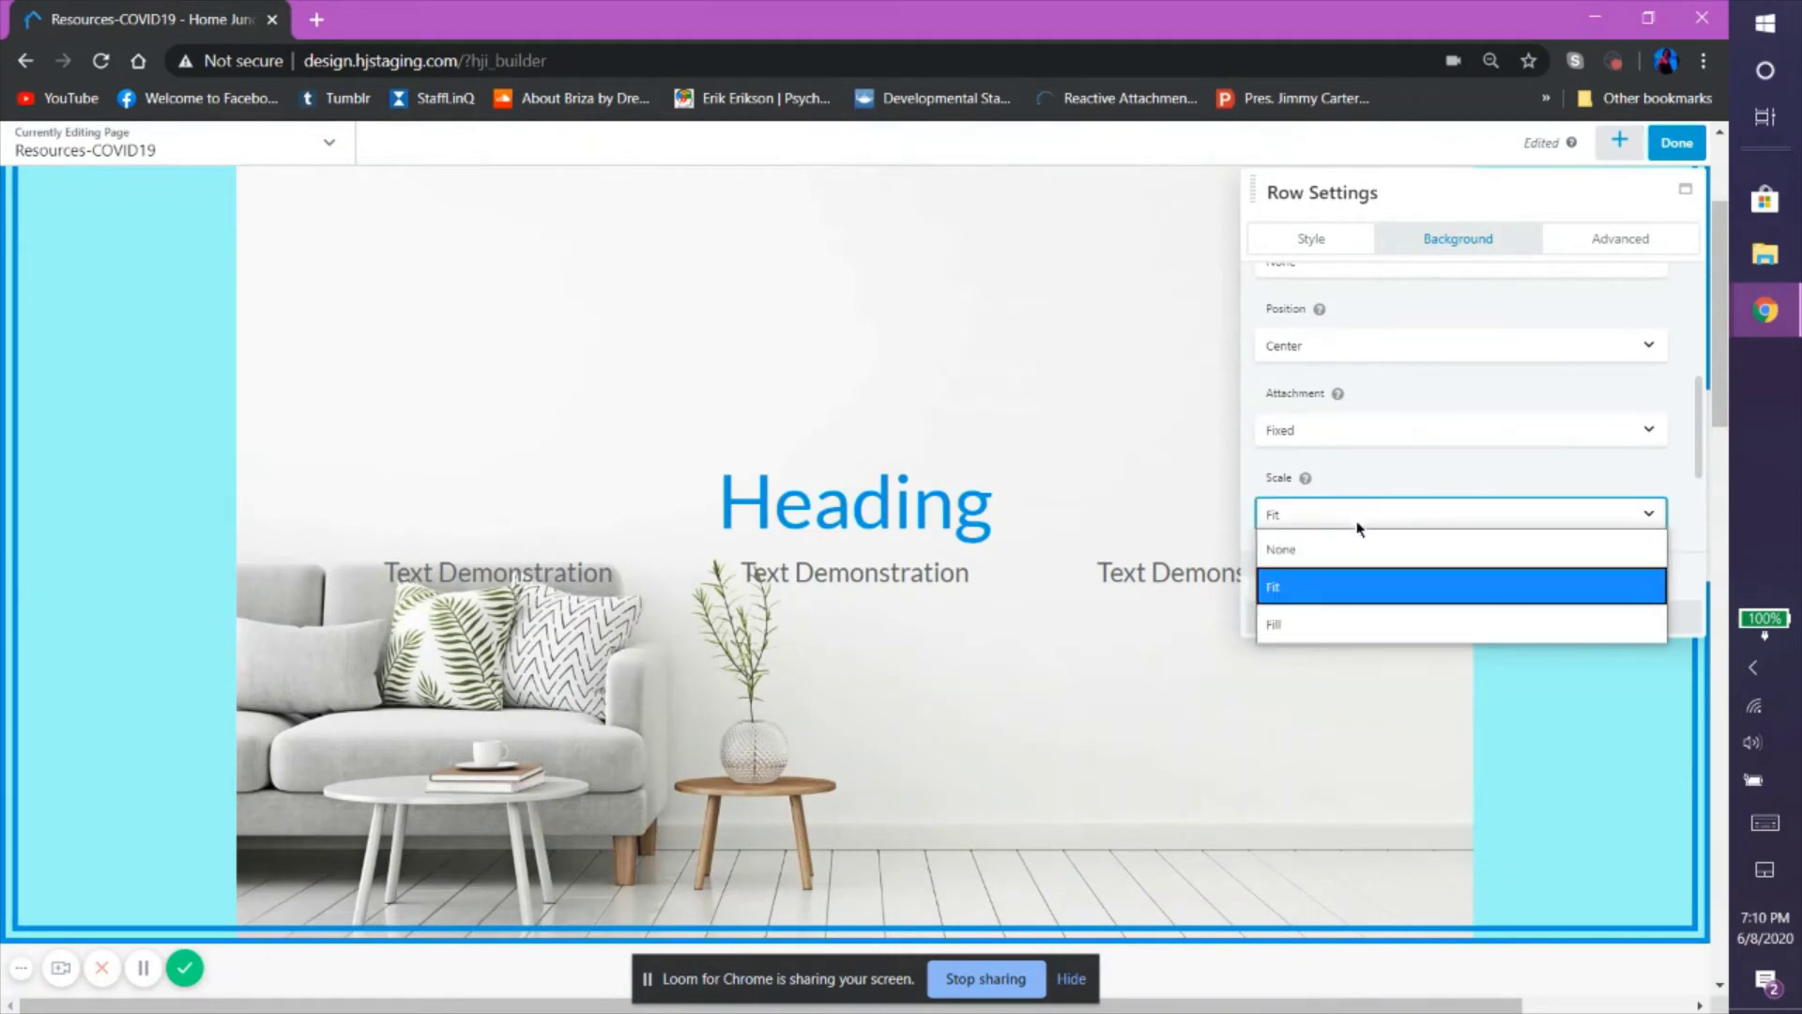
{"action": "left_click", "coordinate": [1387, 622]}
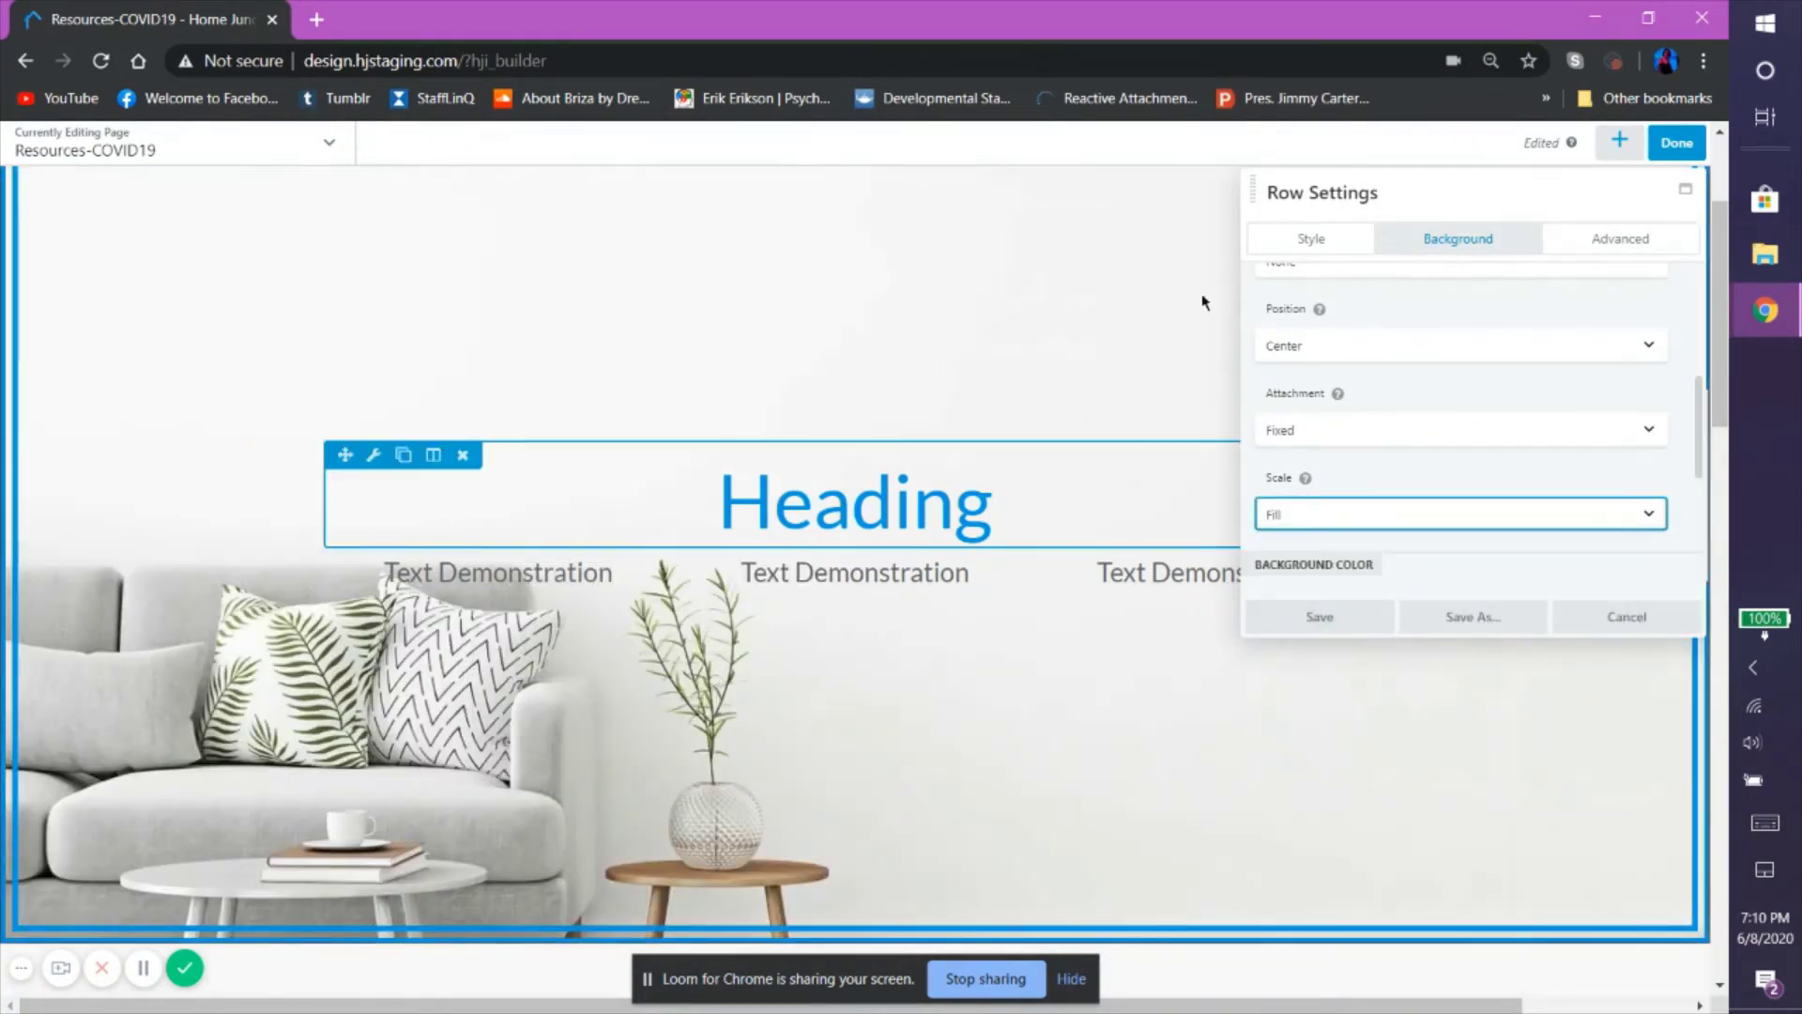
{"action": "scroll", "coordinate": [1480, 347], "scroll_direction": "down", "scroll_amount": 1}
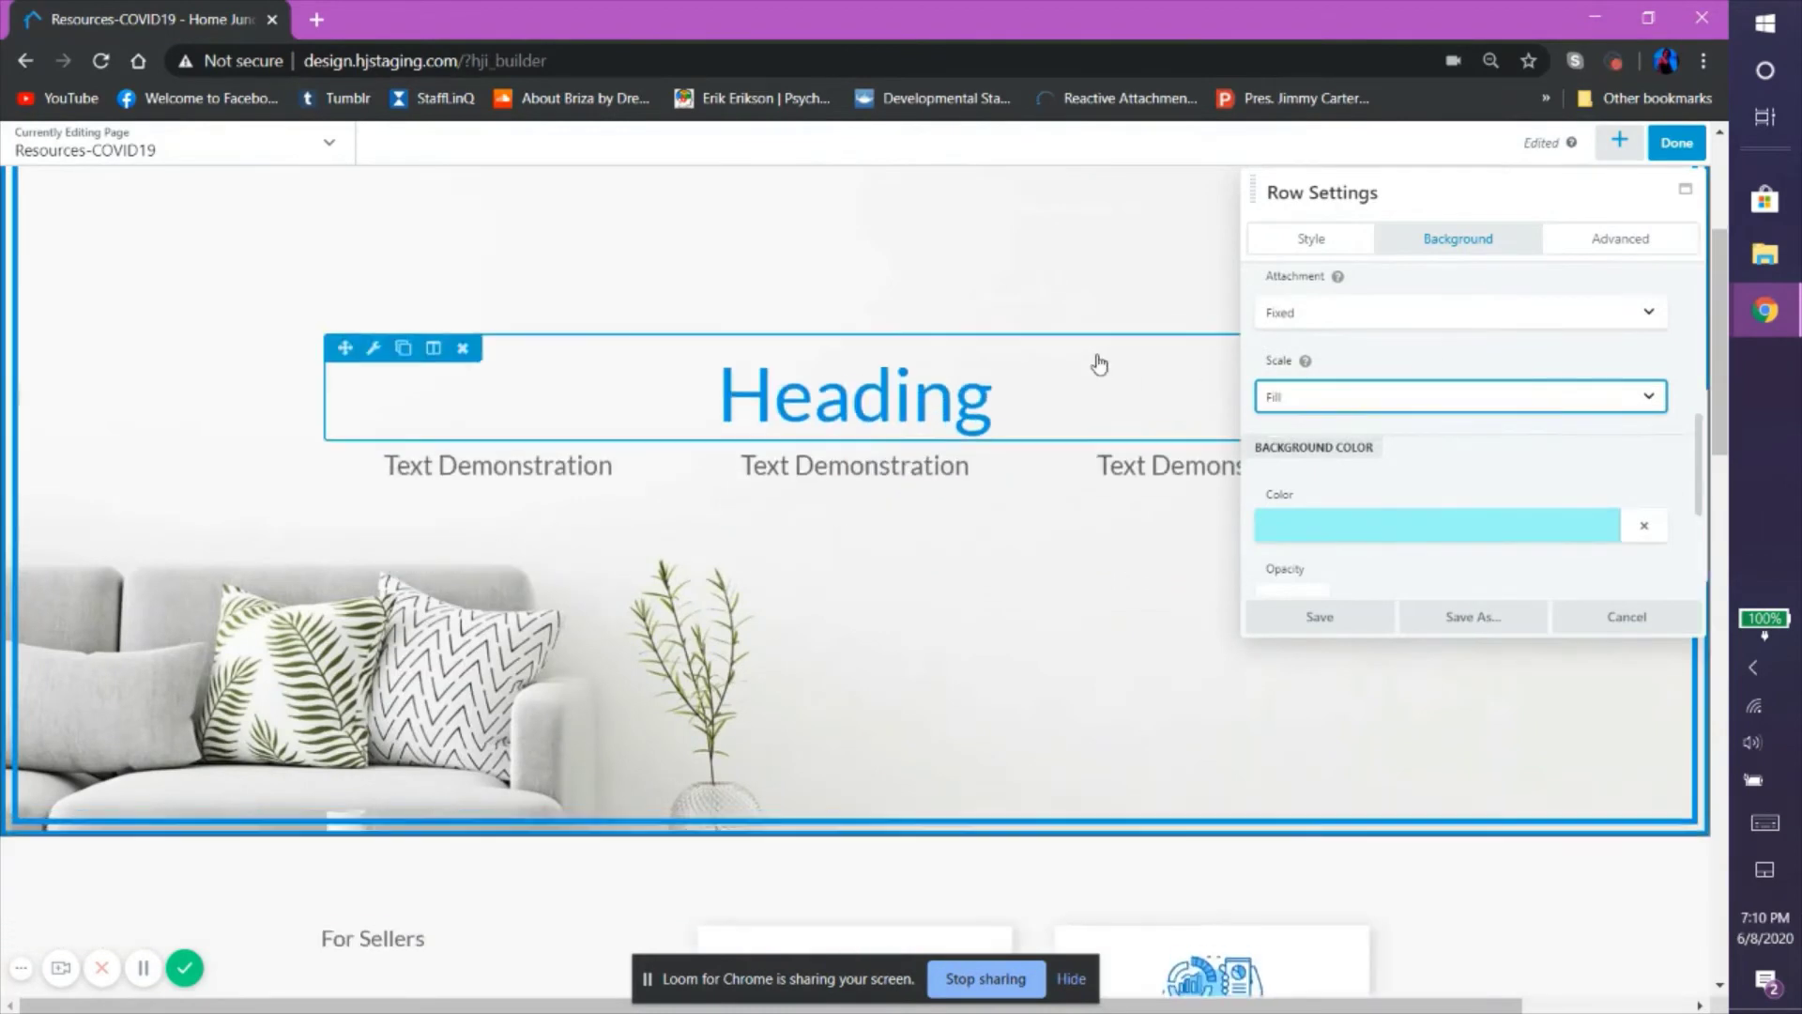
Apply a bright cyan overlay color to the row's background photo.
{"action": "scroll", "coordinate": [1462, 525], "scroll_direction": "down", "scroll_amount": 1}
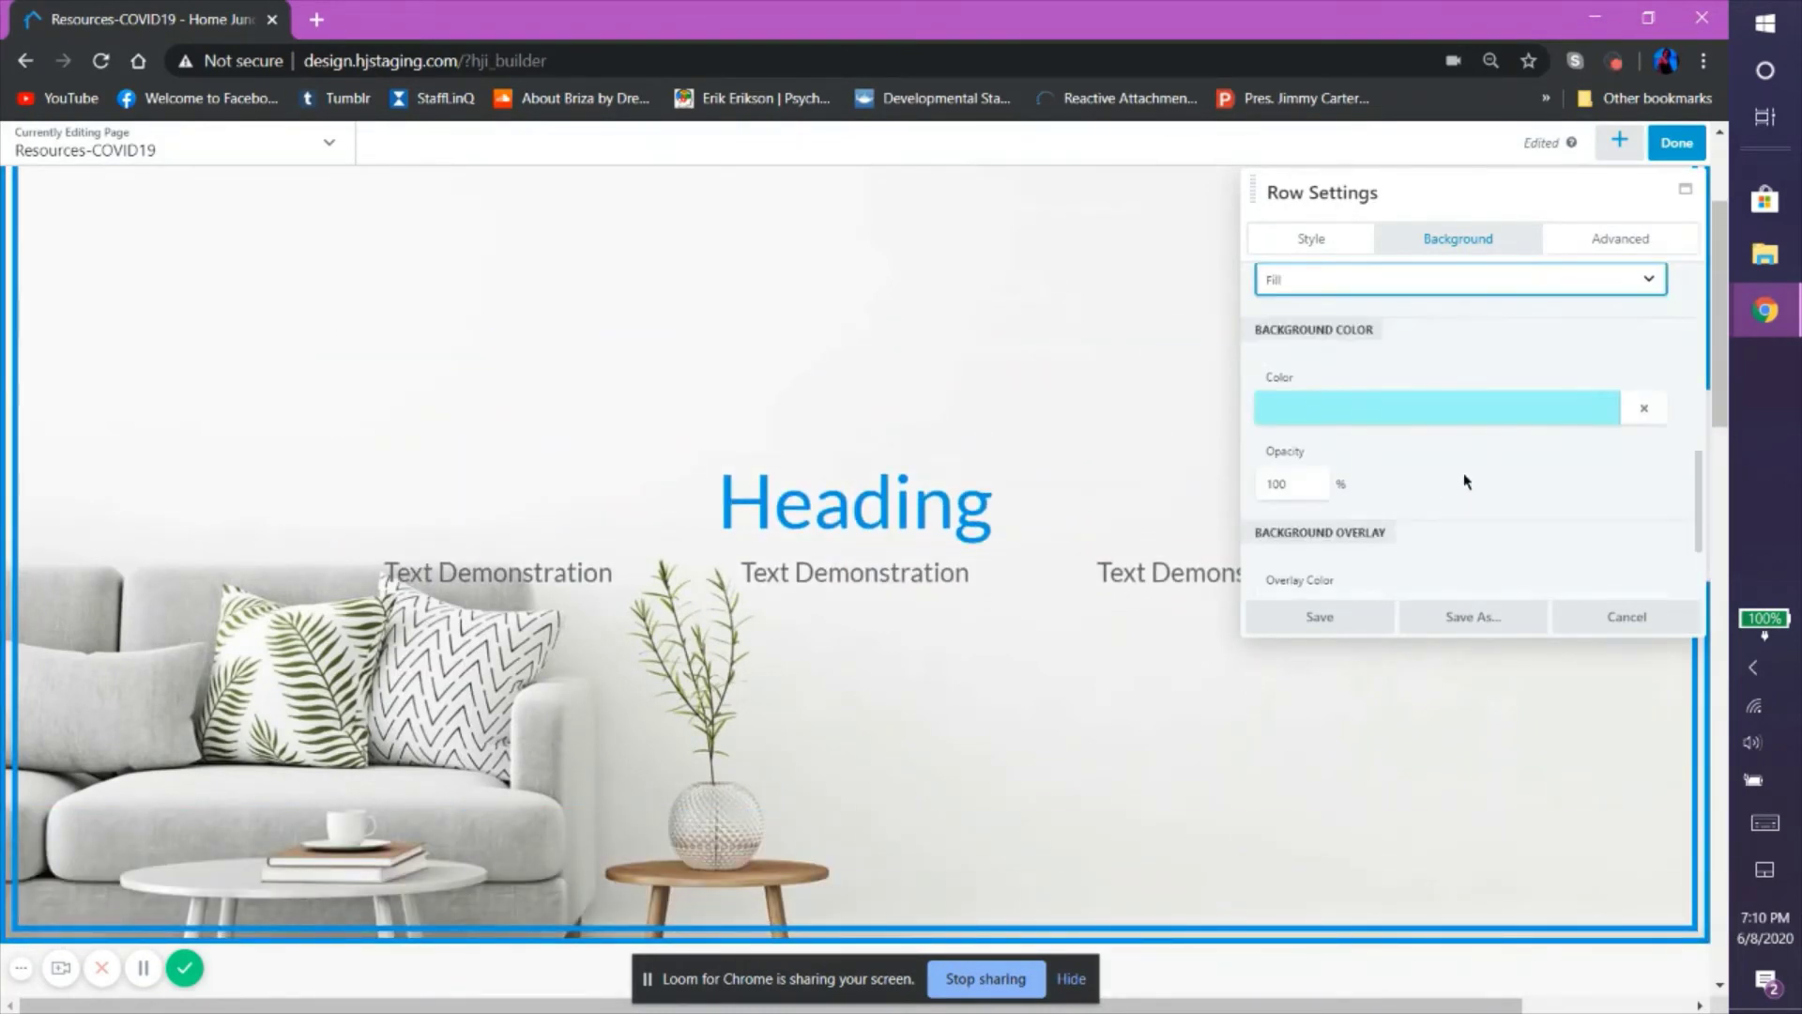
{"action": "scroll", "coordinate": [1372, 507], "scroll_direction": "down", "scroll_amount": 1}
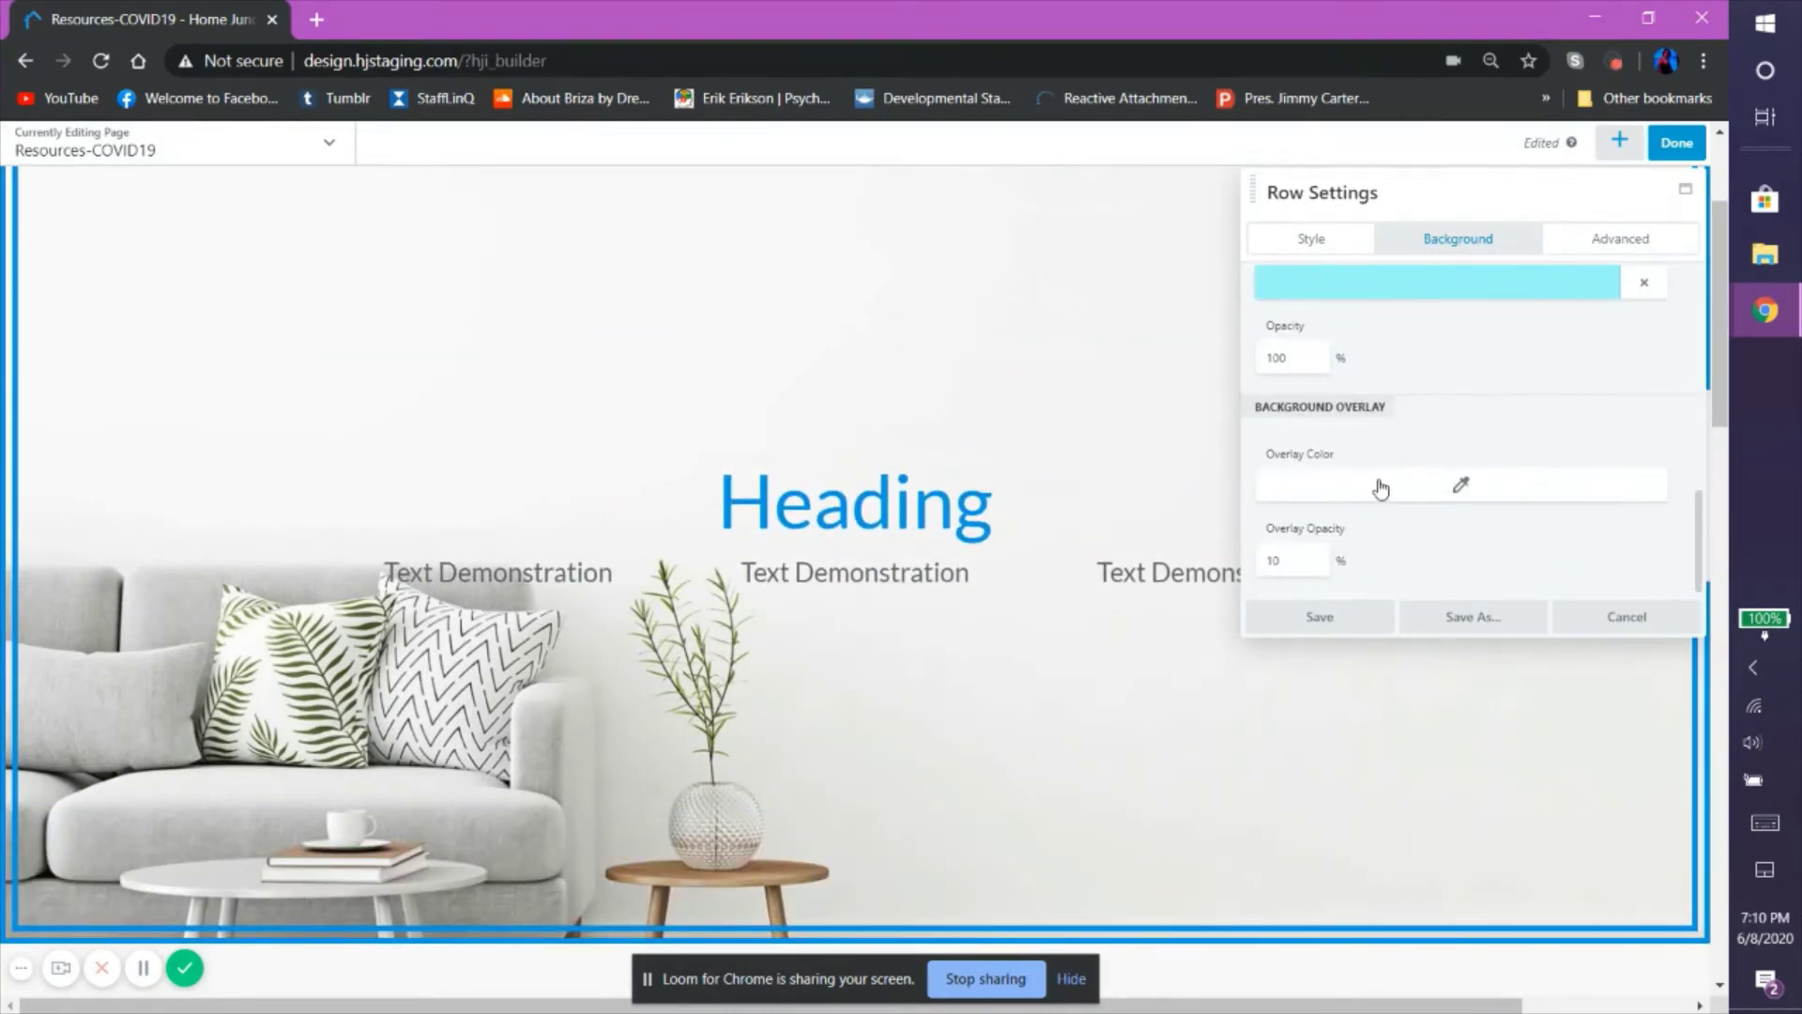
{"action": "left_click", "coordinate": [1428, 494]}
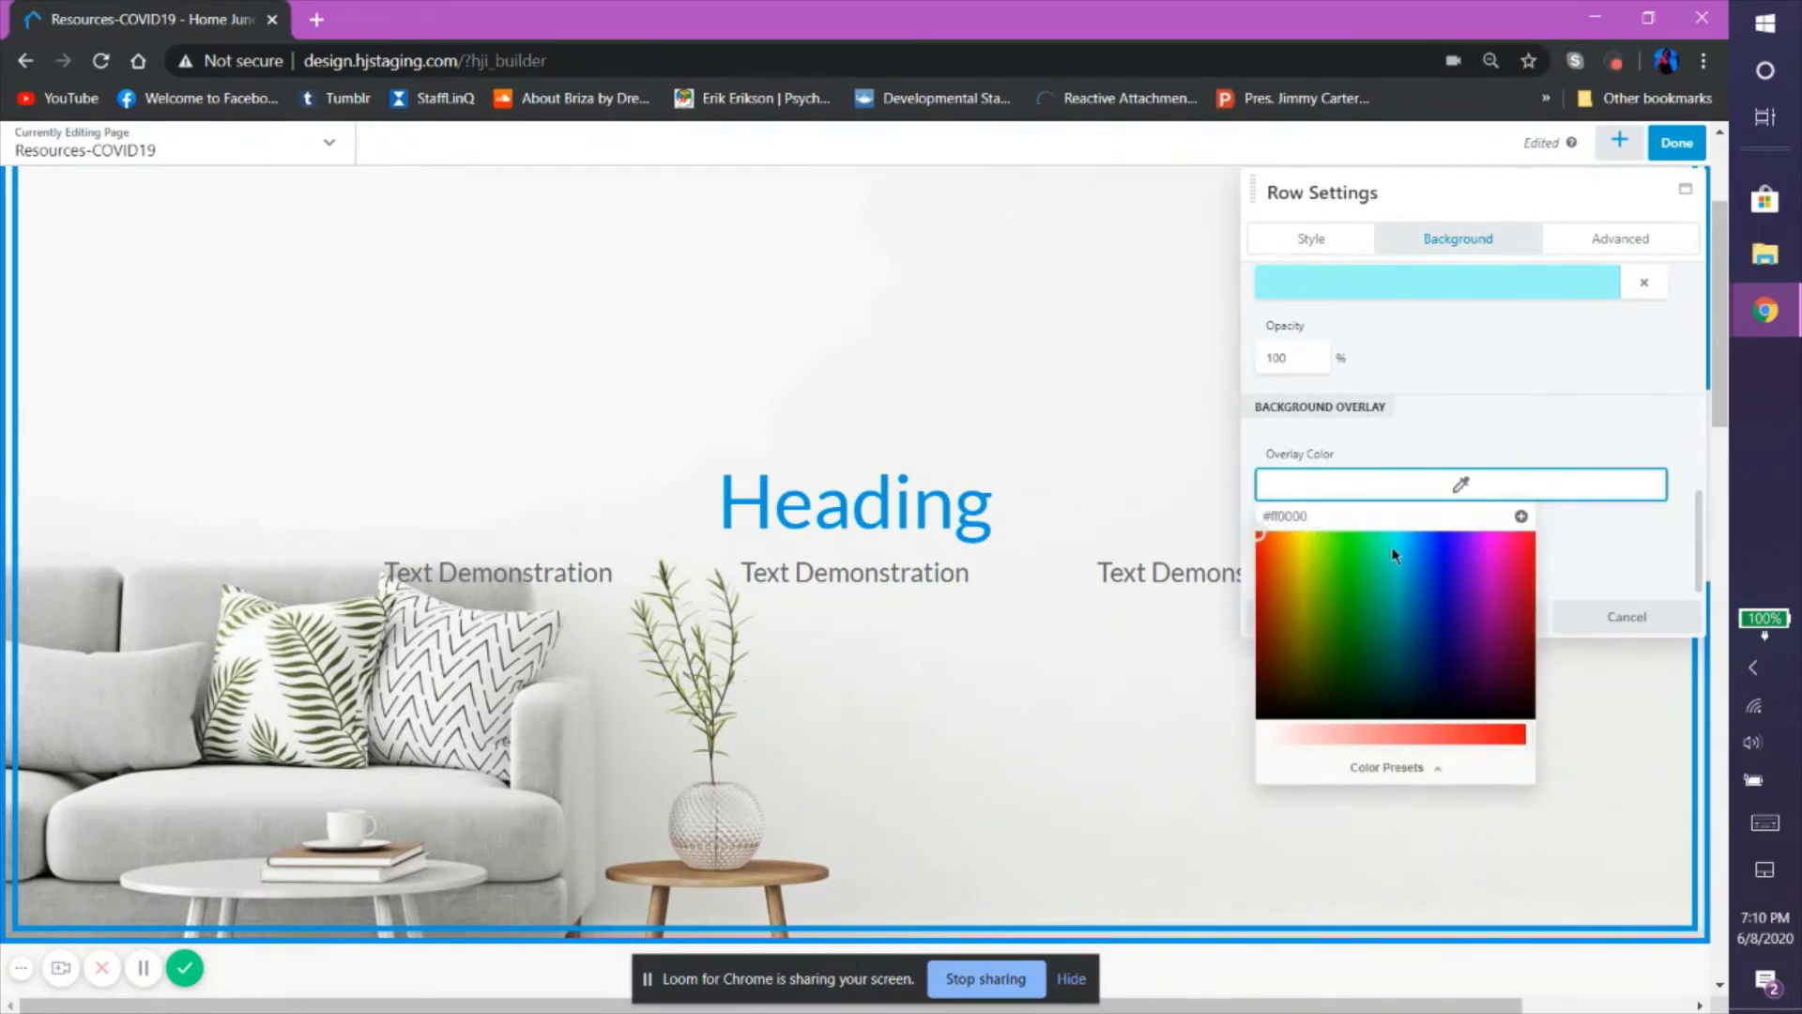
{"action": "left_click", "coordinate": [1391, 534]}
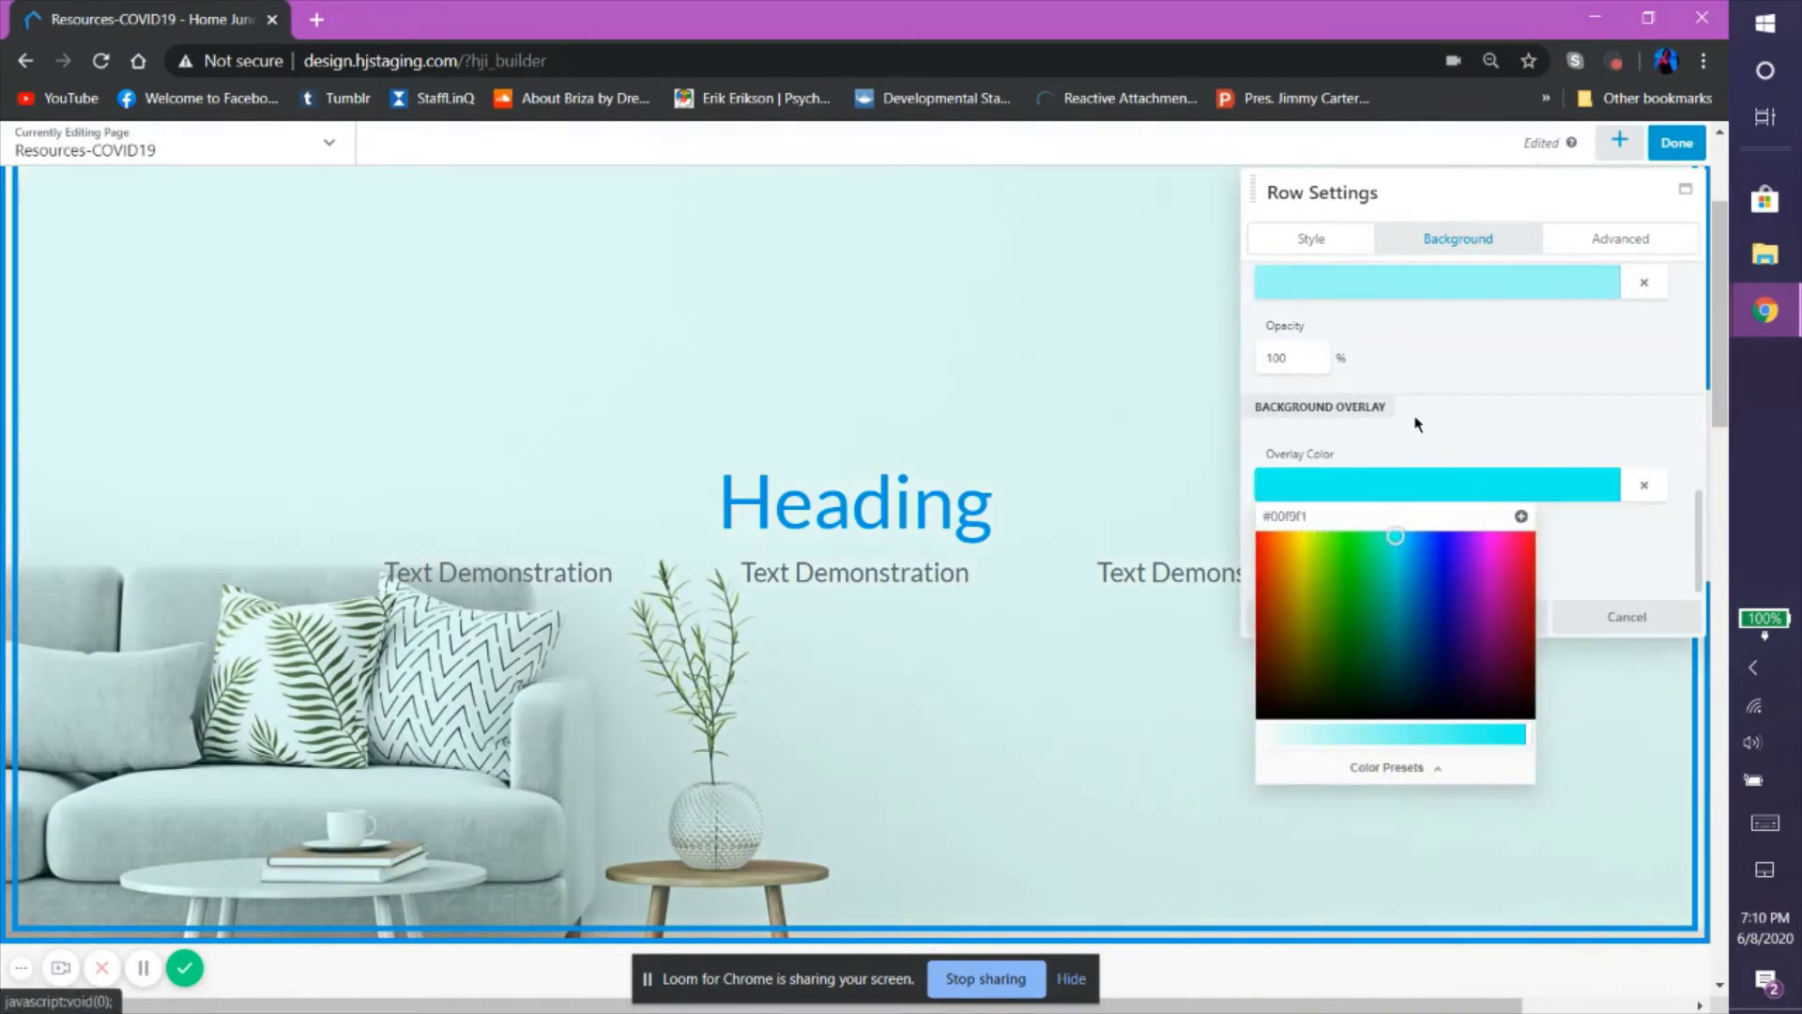
{"action": "left_click", "coordinate": [1415, 419]}
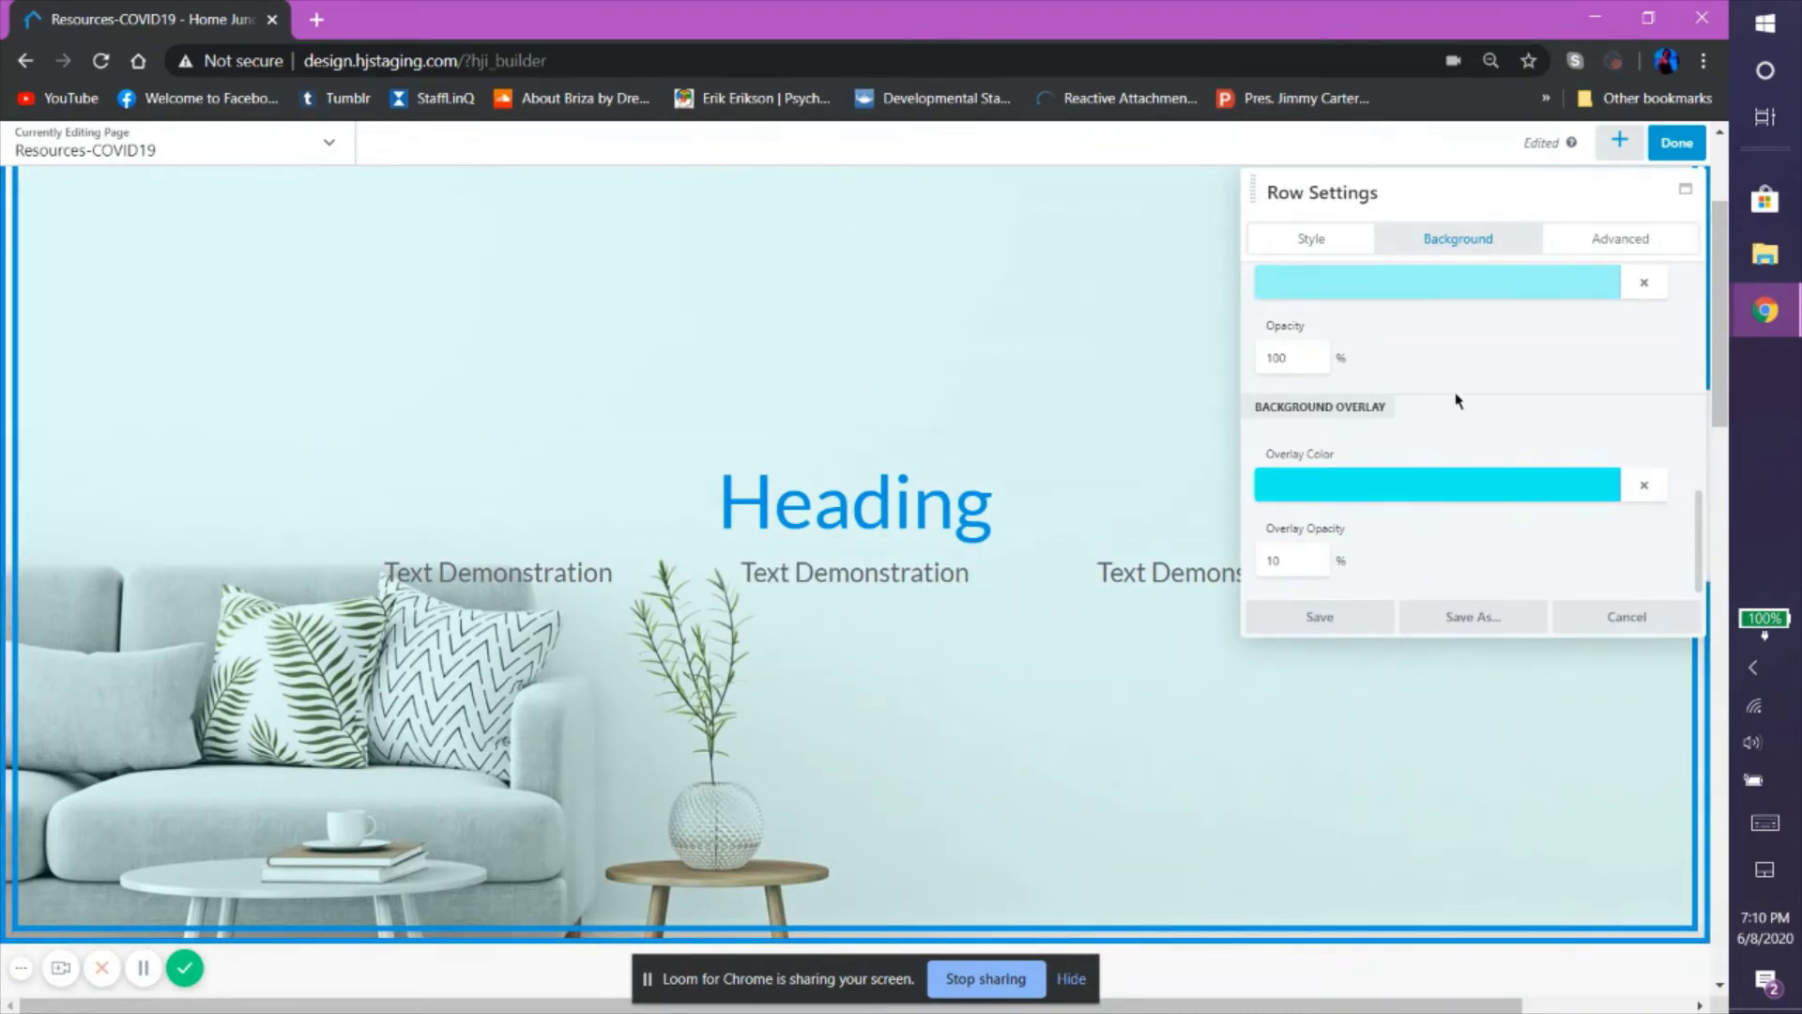
Set the row's background type to Video with Media Library as the source.
{"action": "scroll", "coordinate": [1464, 404], "scroll_direction": "up", "scroll_amount": 5}
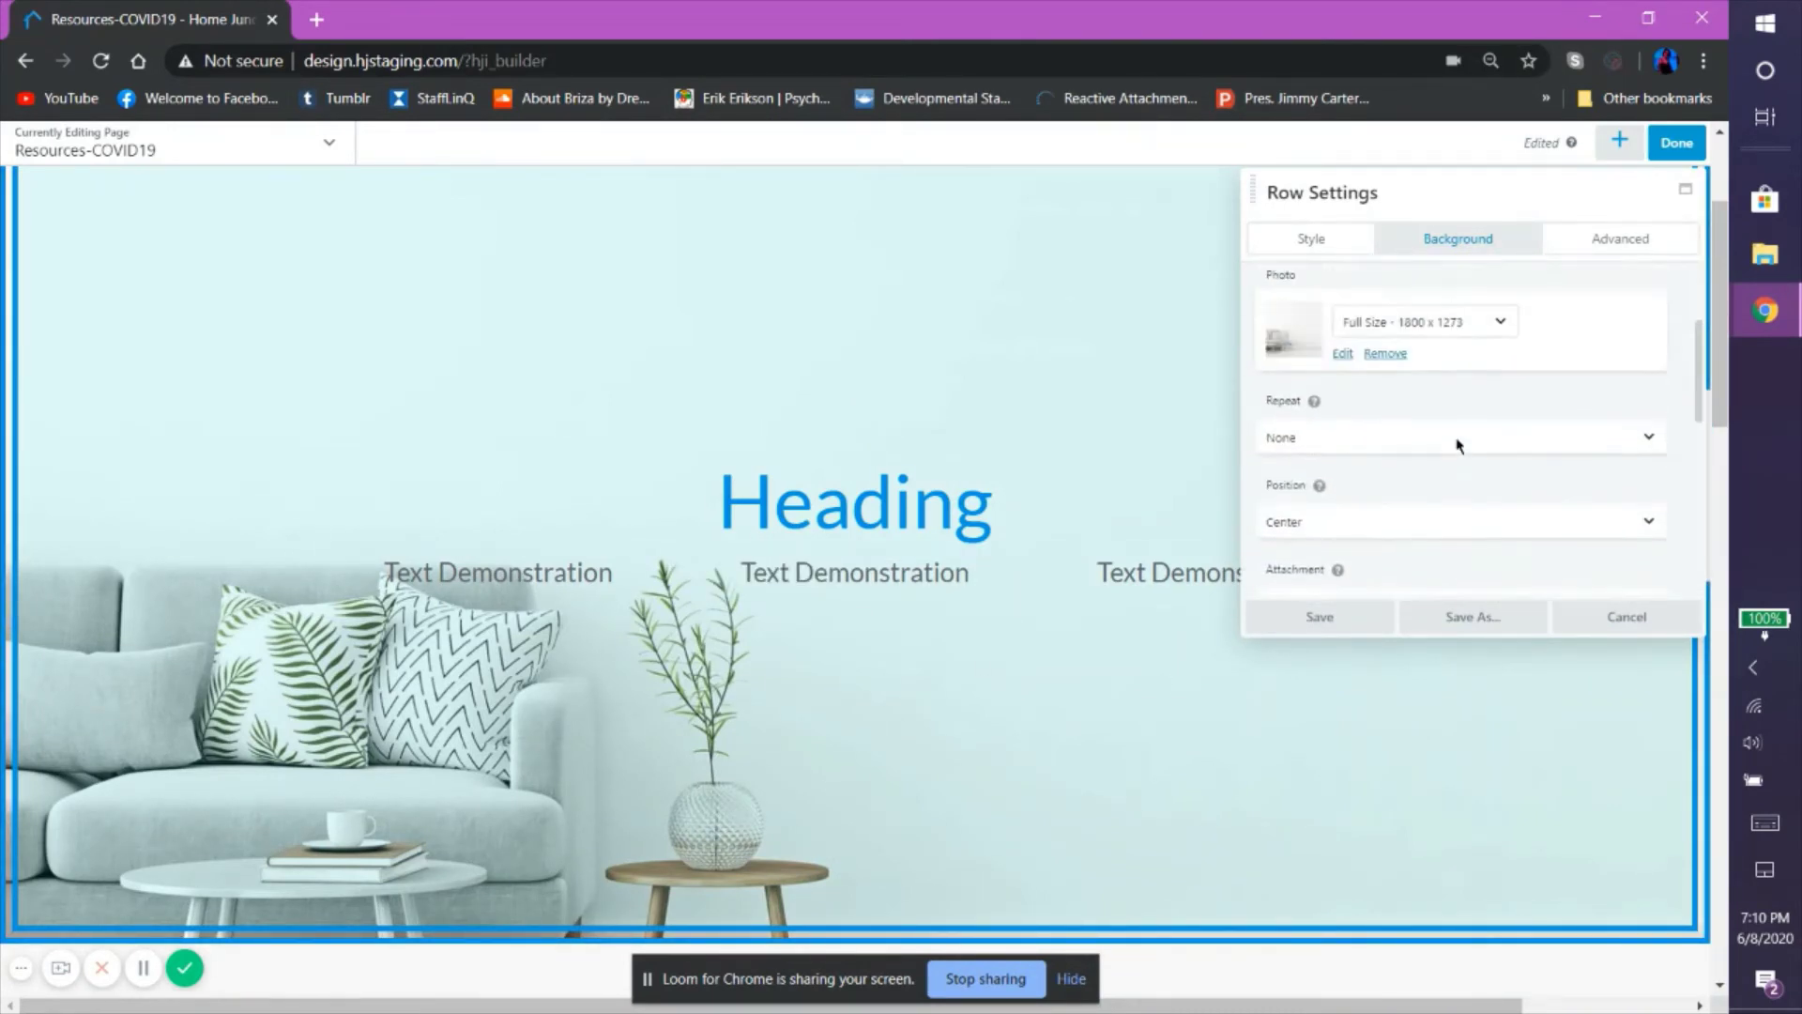
{"action": "scroll", "coordinate": [1458, 445], "scroll_direction": "up", "scroll_amount": 2}
{"action": "left_click", "coordinate": [1457, 357]}
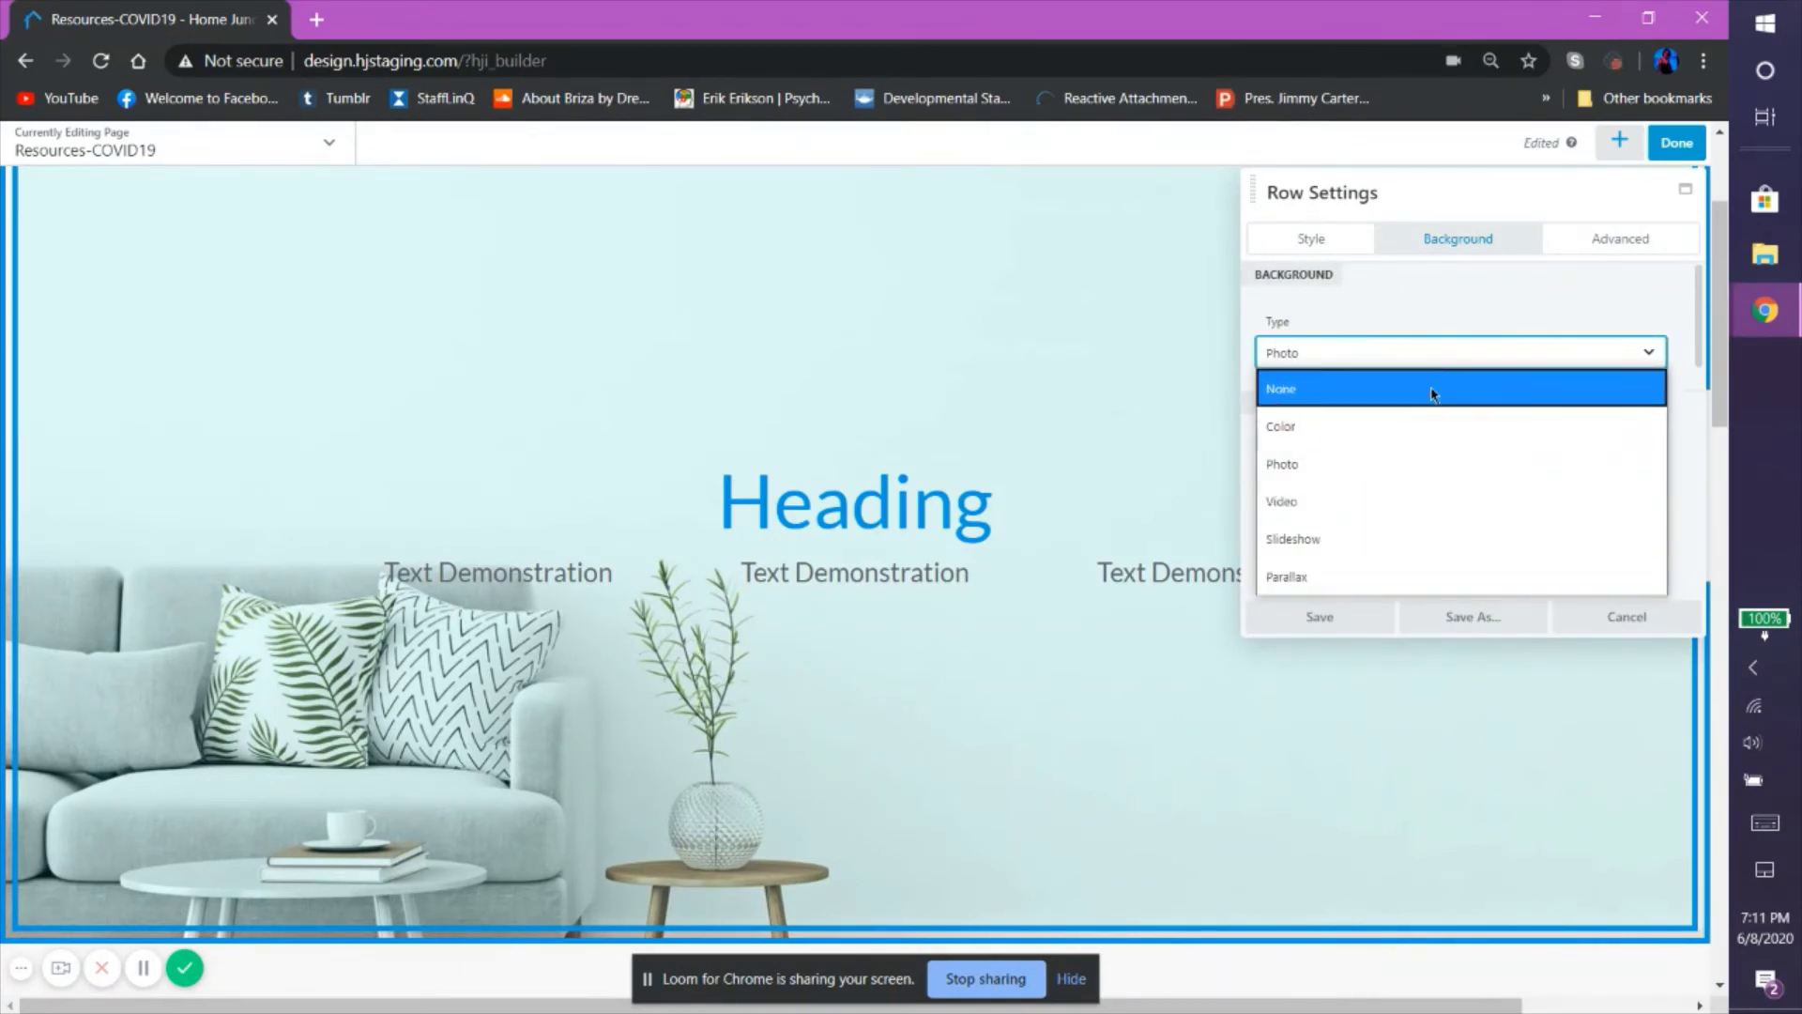
{"action": "left_click", "coordinate": [1411, 491]}
{"action": "scroll", "coordinate": [1411, 450], "scroll_direction": "down", "scroll_amount": 2}
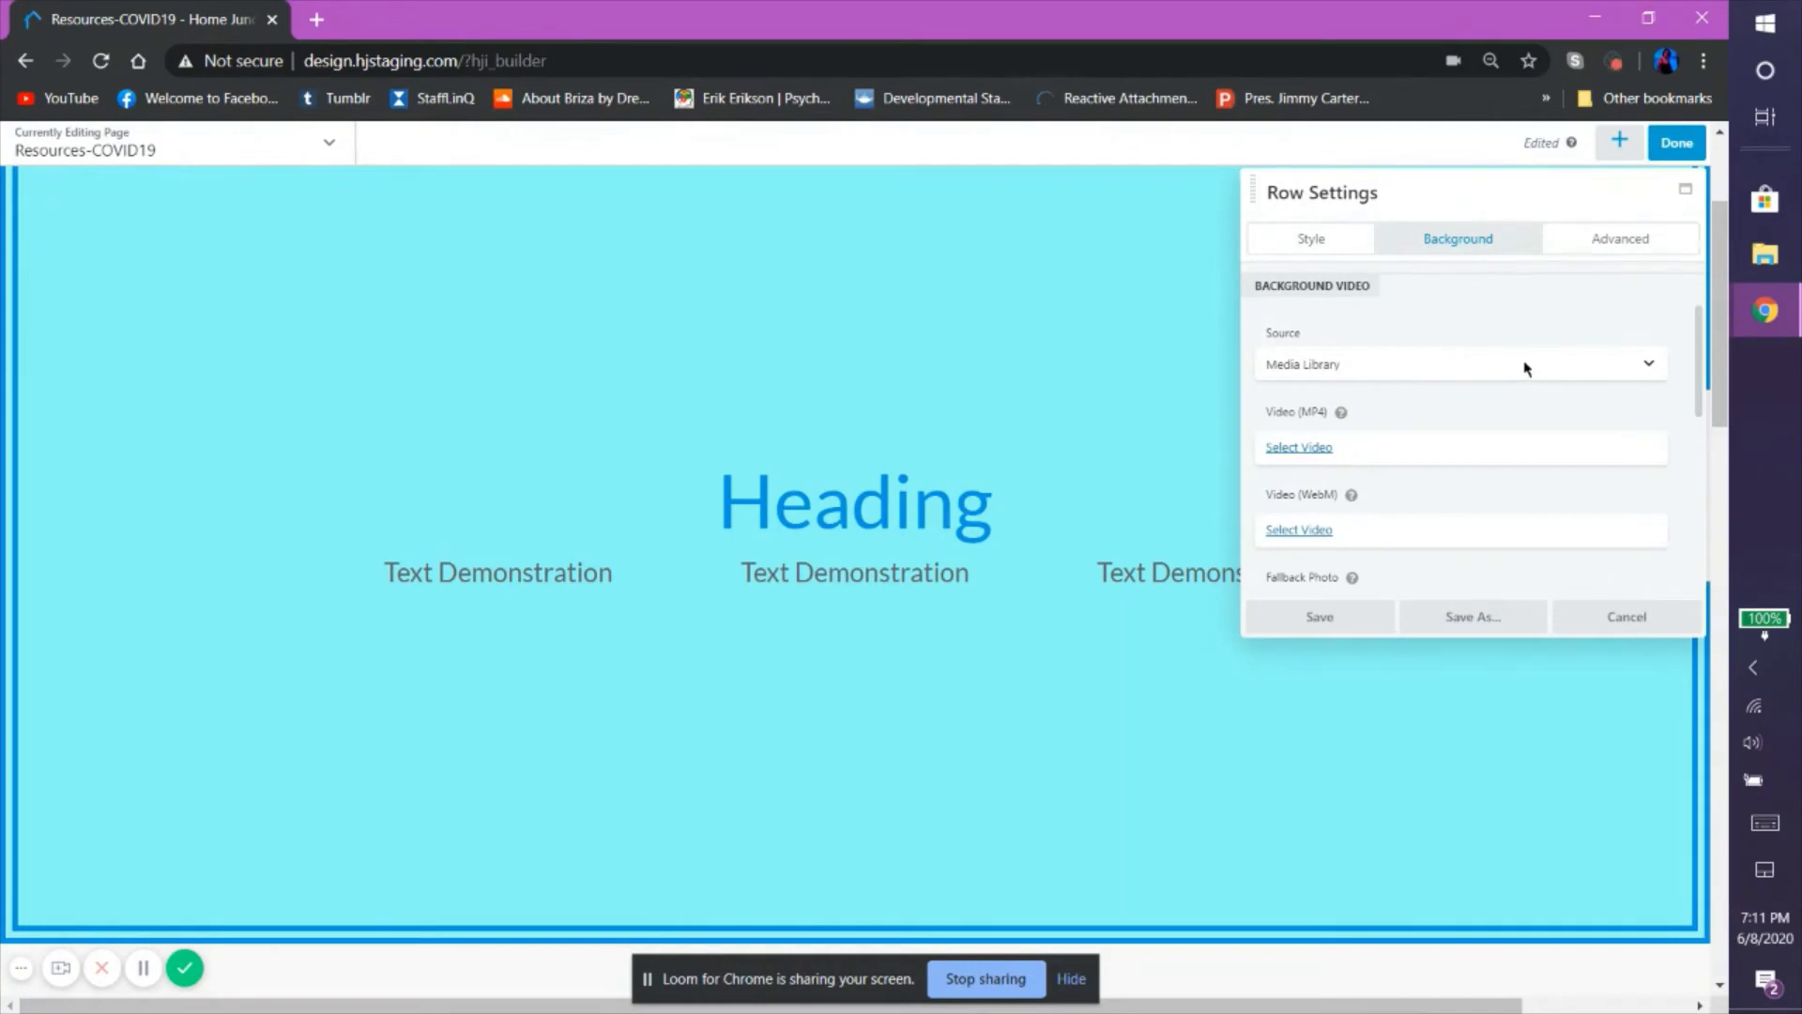
{"action": "left_click", "coordinate": [1419, 368]}
{"action": "left_click", "coordinate": [1417, 402]}
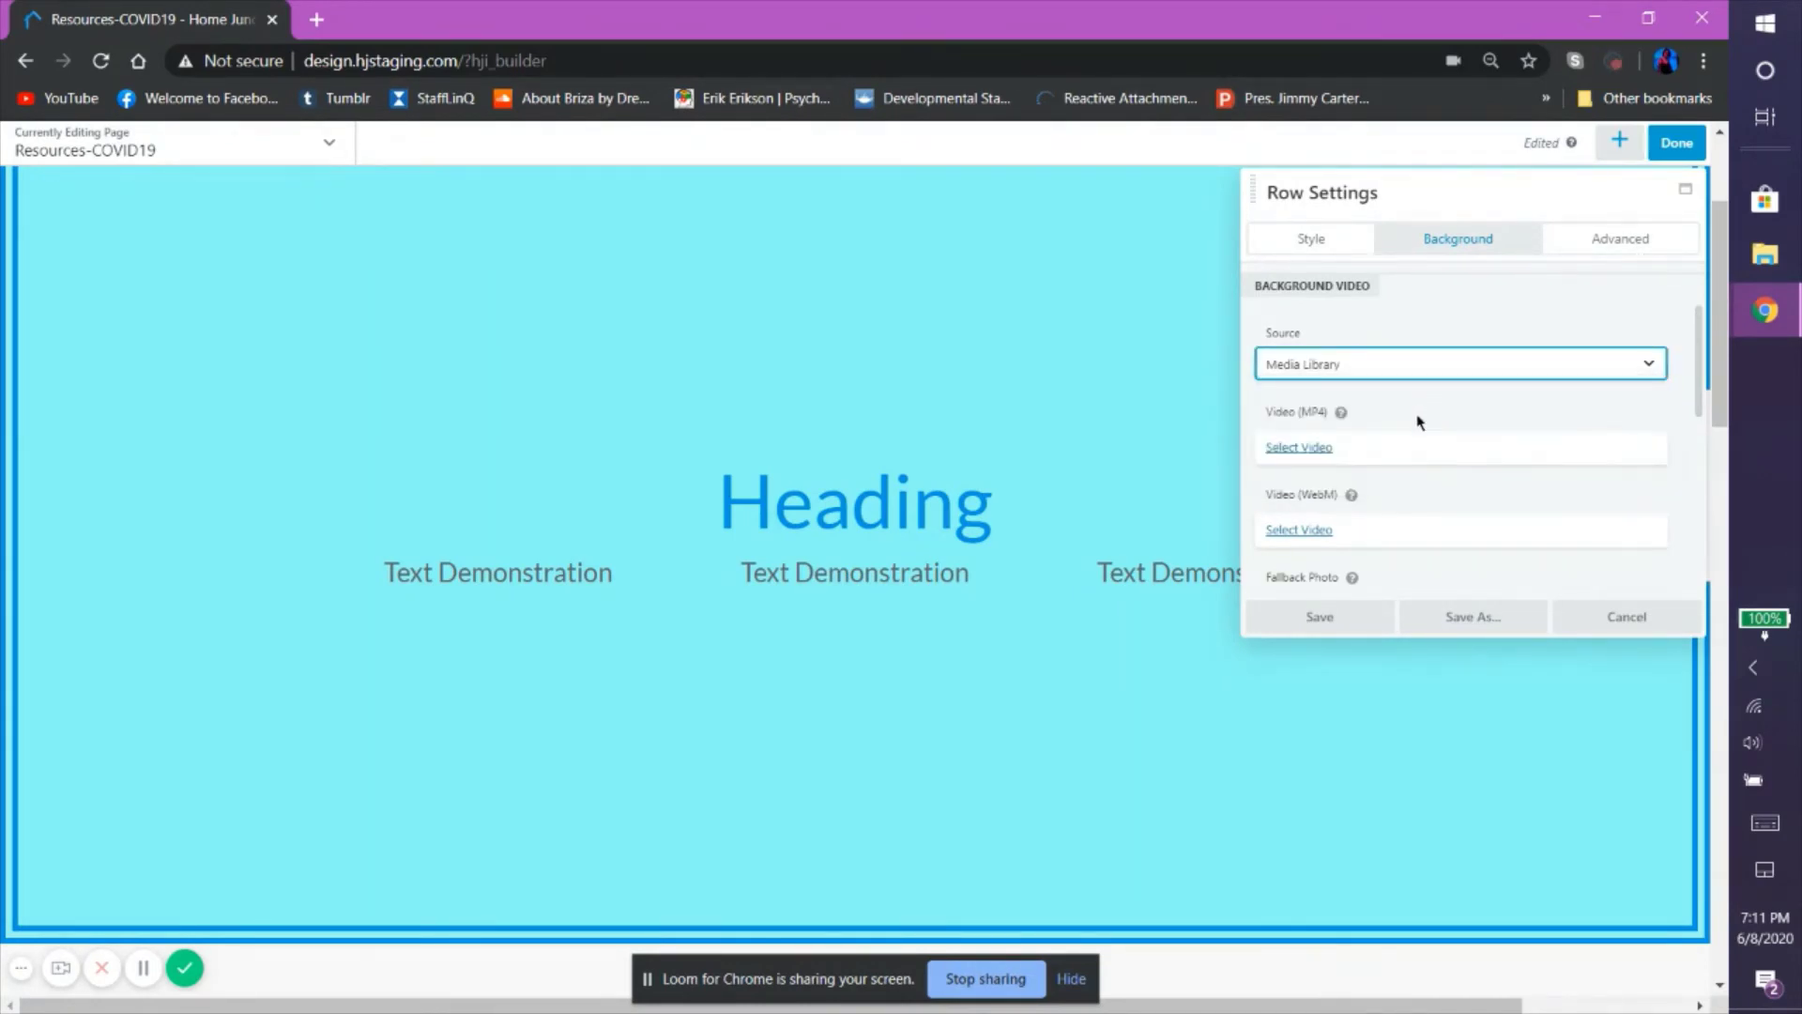
Review the media library choices for the MP4 video and fallback photo, and the color and overlay settings, without changing anything.
{"action": "left_click", "coordinate": [1298, 448]}
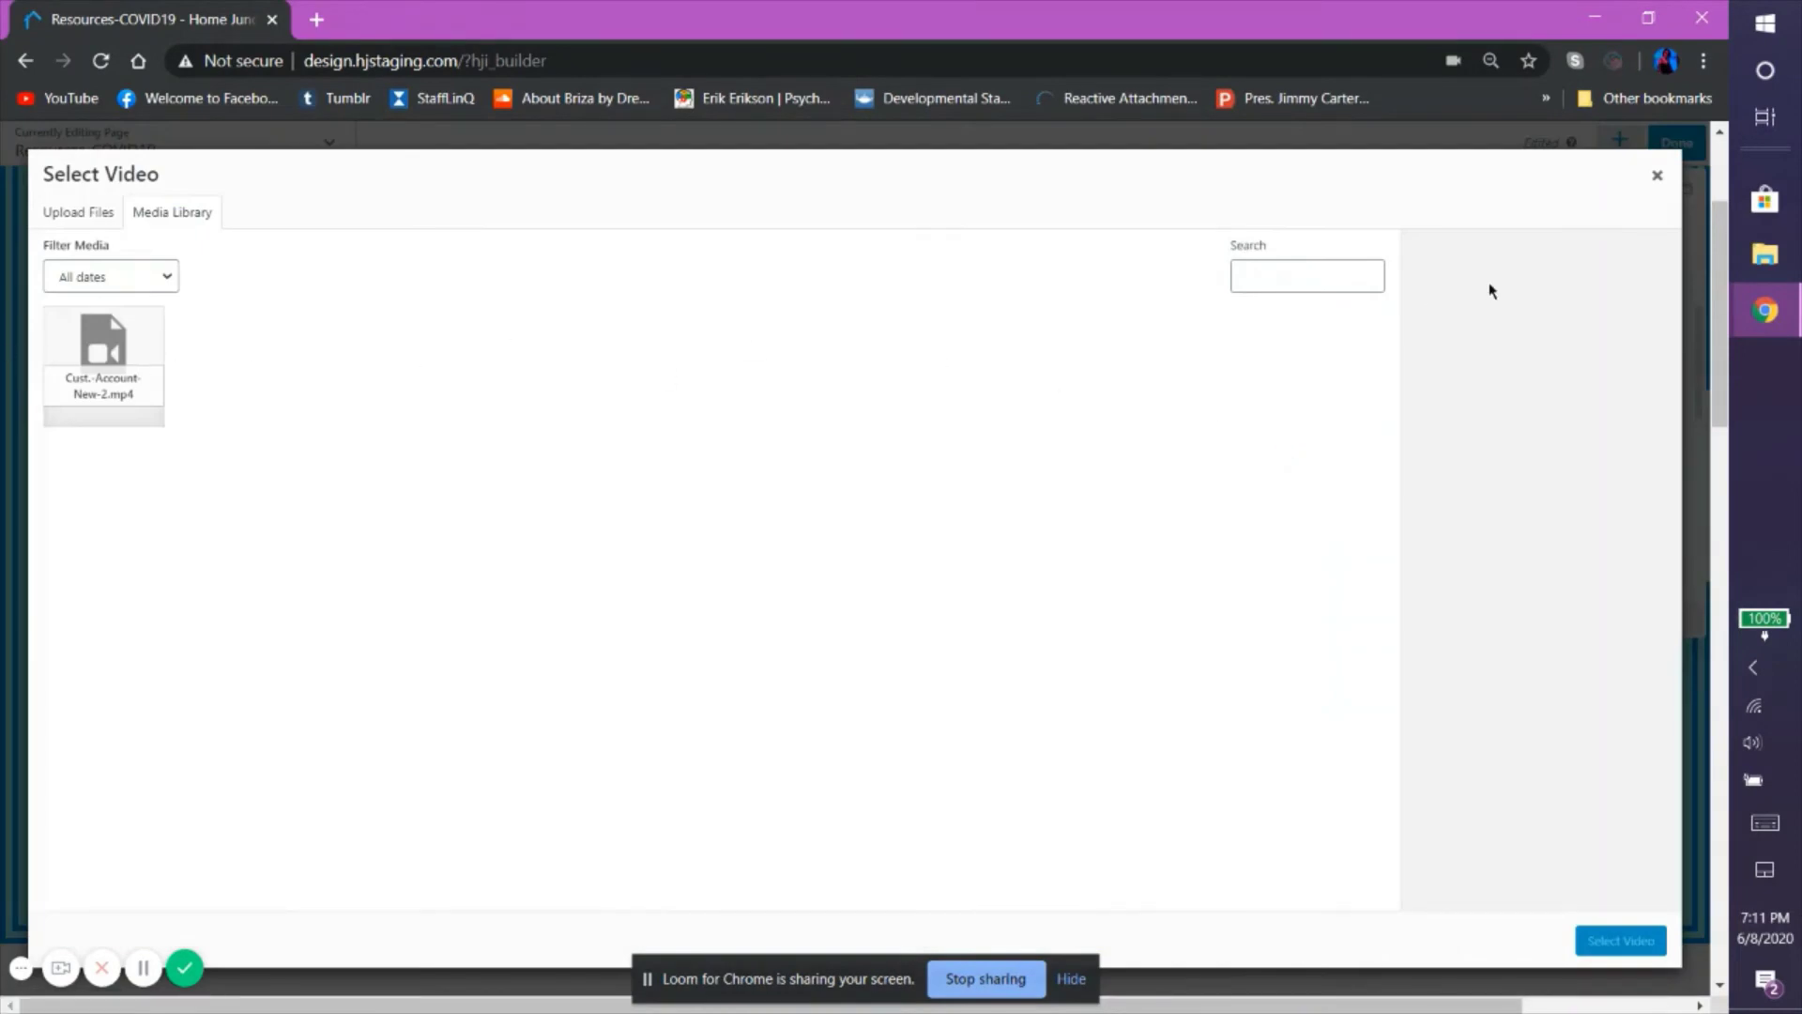
{"action": "left_click", "coordinate": [1657, 176]}
{"action": "scroll", "coordinate": [1520, 410], "scroll_direction": "down", "scroll_amount": 2}
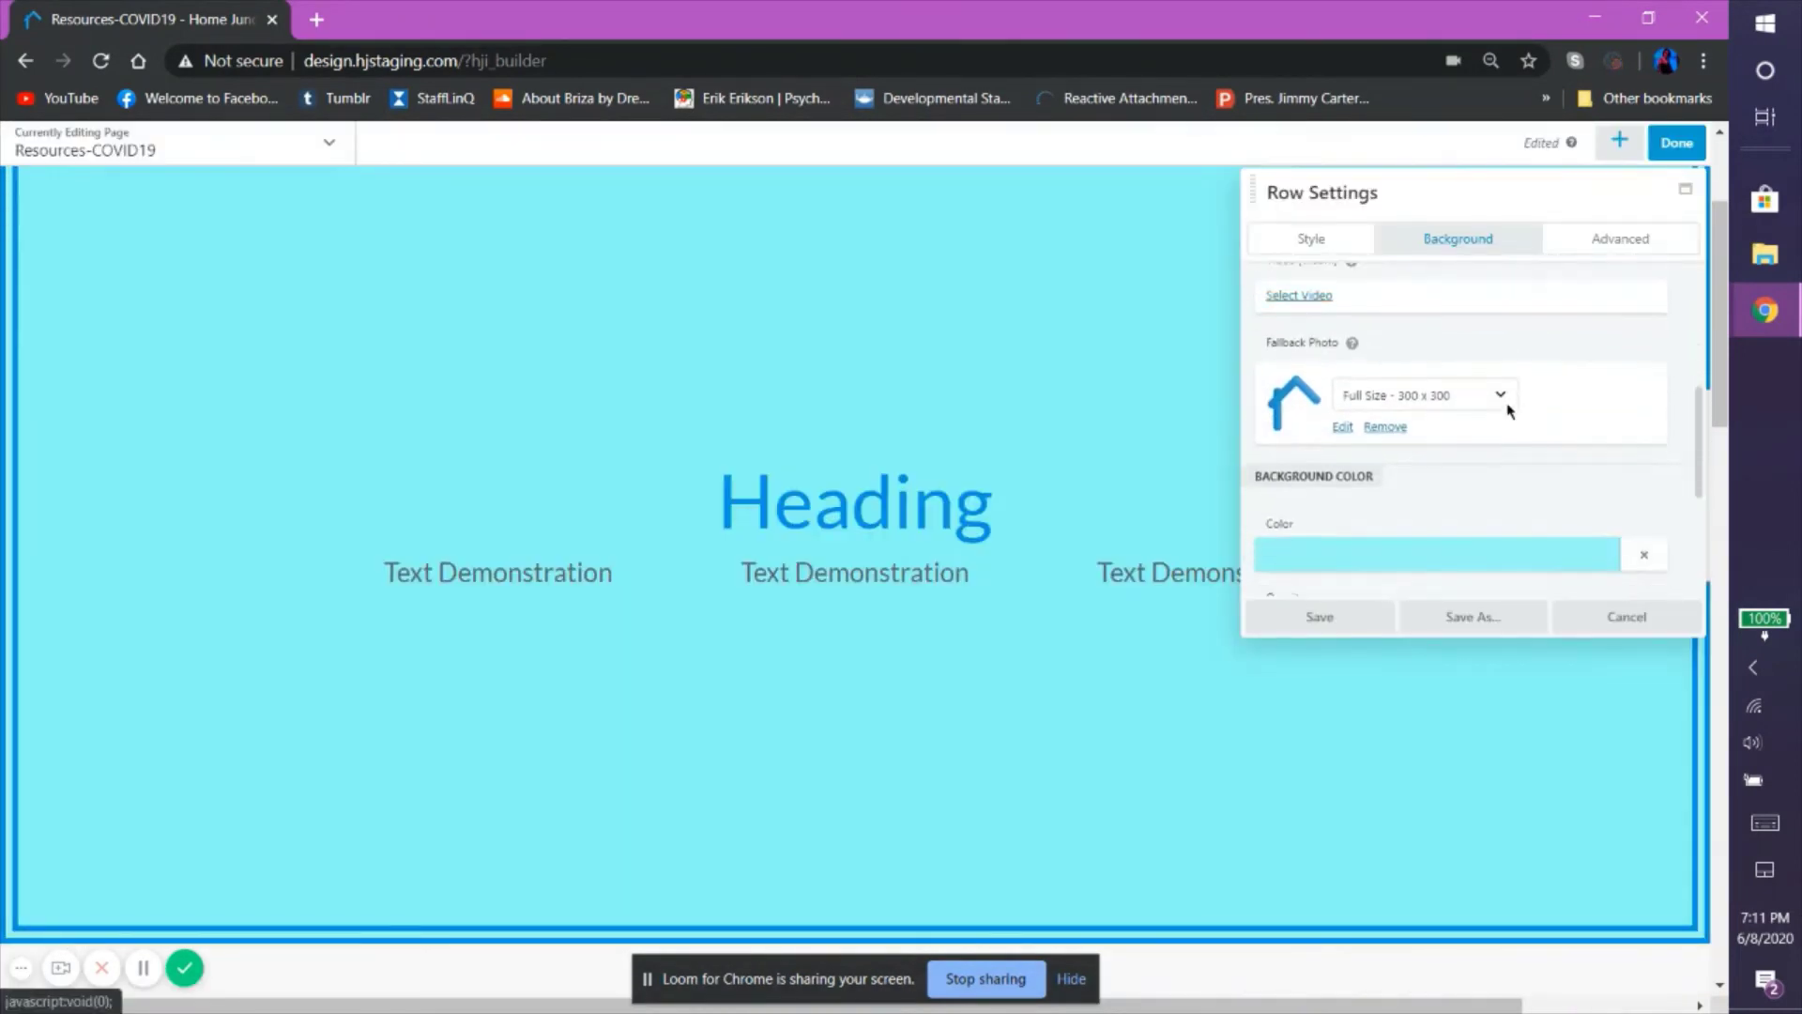
{"action": "left_click", "coordinate": [1342, 427]}
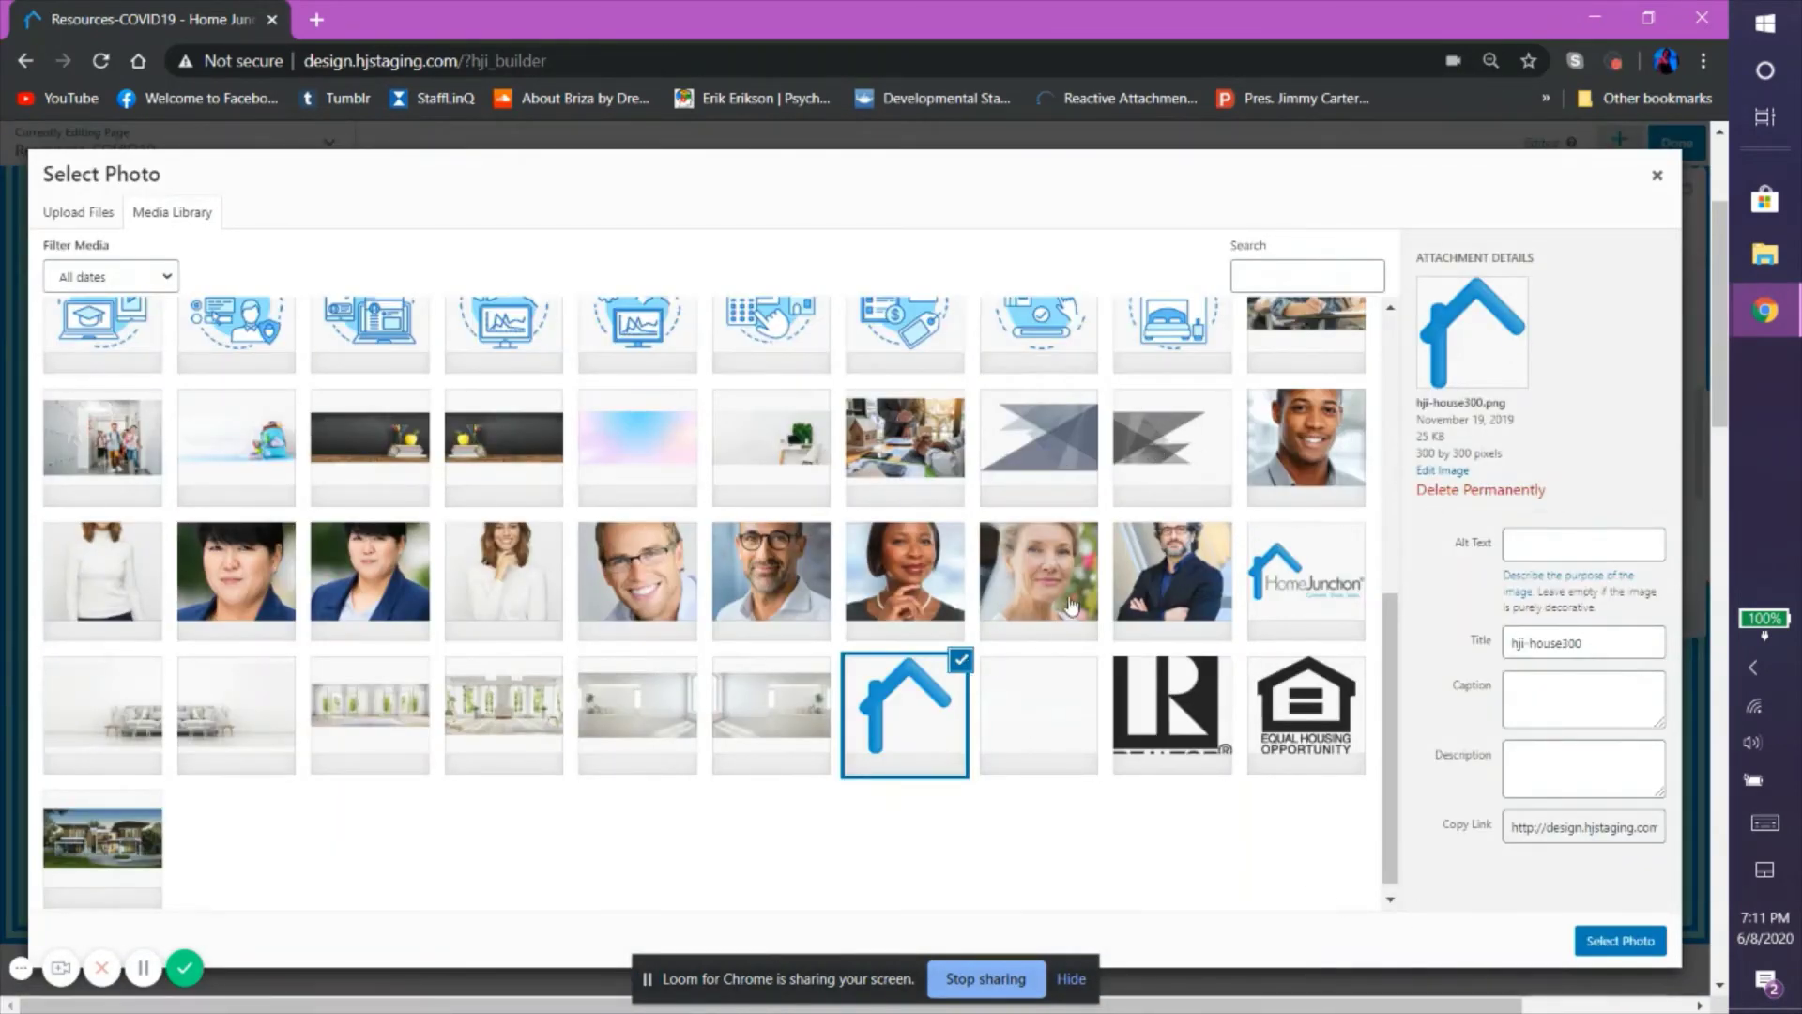
{"action": "left_click", "coordinate": [1659, 176]}
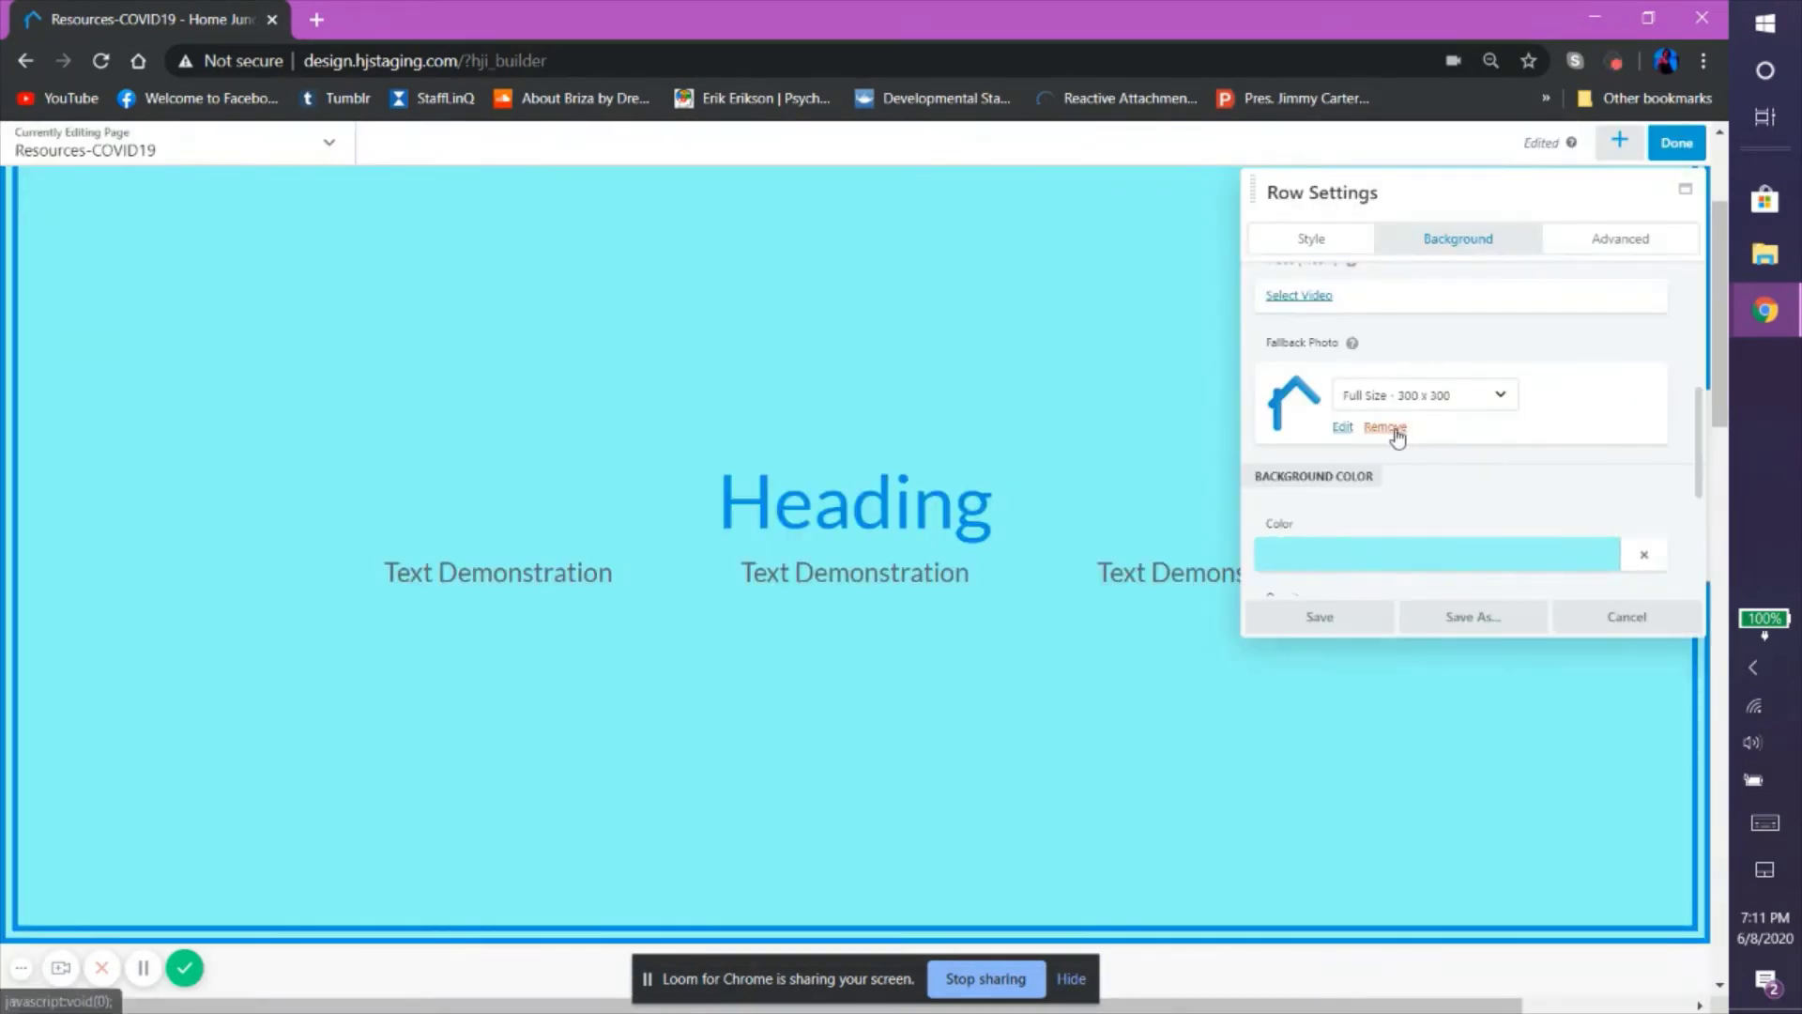
{"action": "scroll", "coordinate": [1461, 439], "scroll_direction": "down", "scroll_amount": 3}
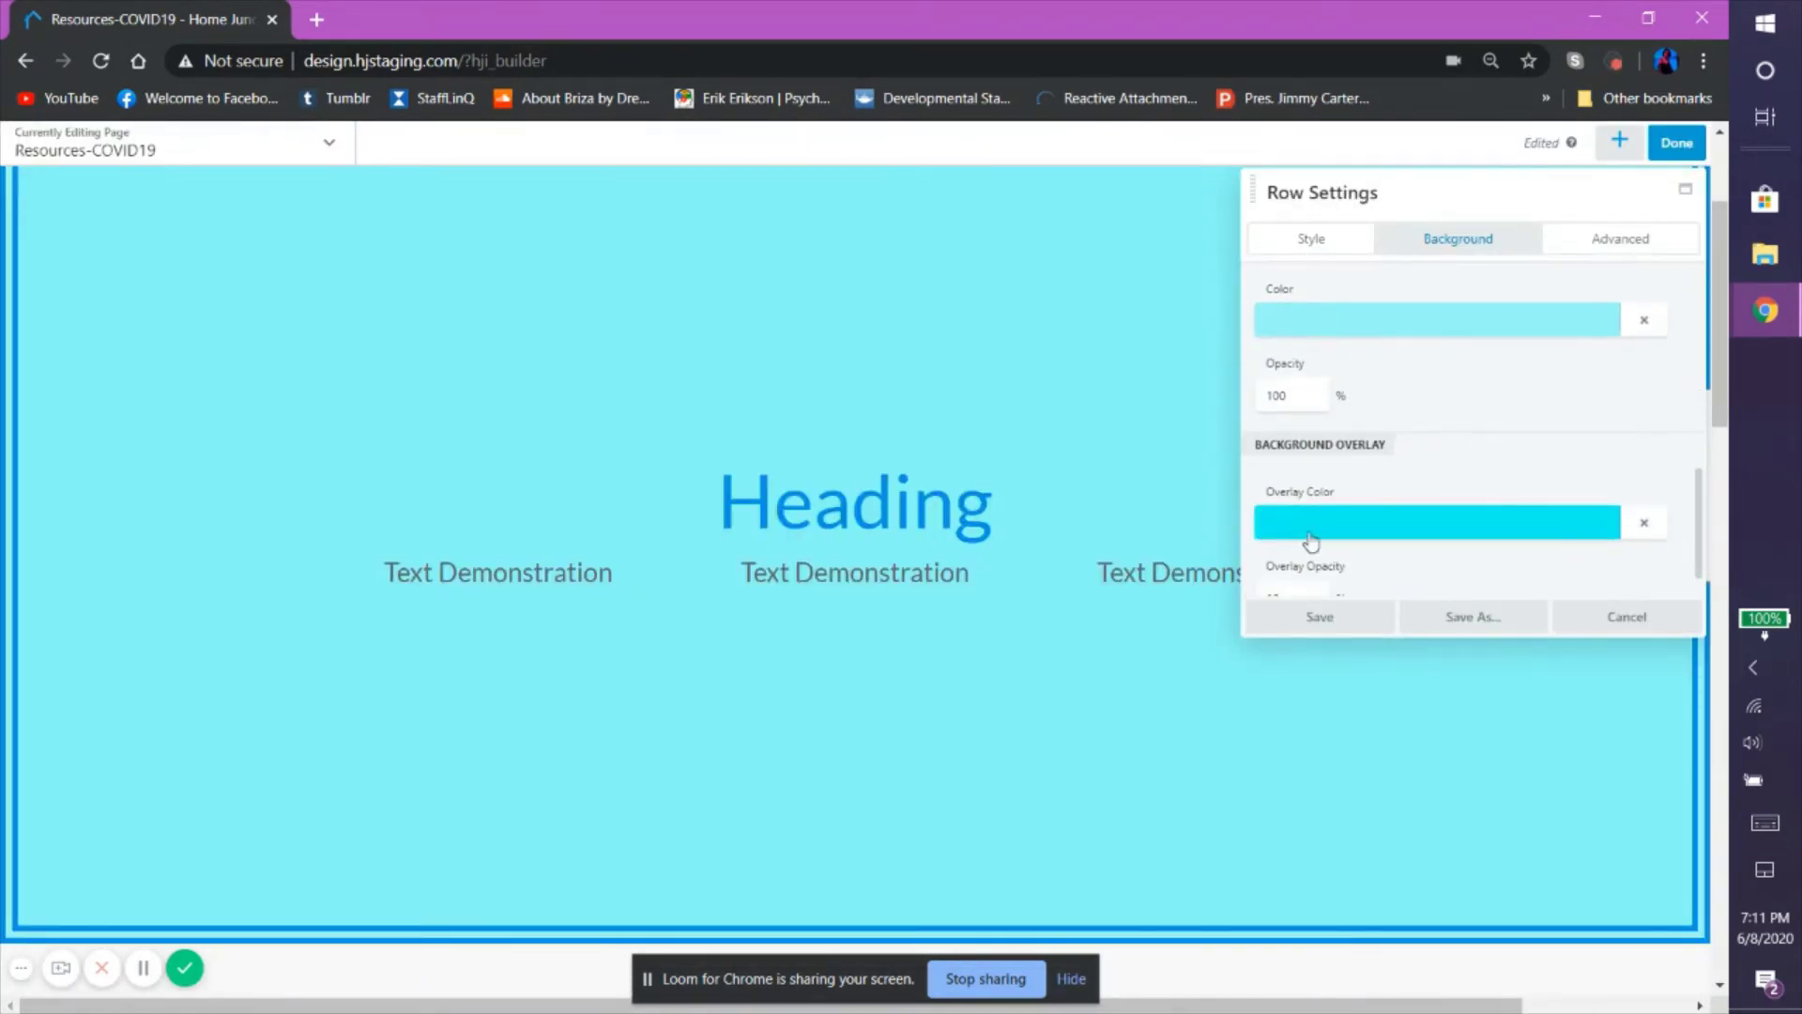
Set the row's background type to Slideshow.
{"action": "scroll", "coordinate": [1445, 413], "scroll_direction": "up", "scroll_amount": 4}
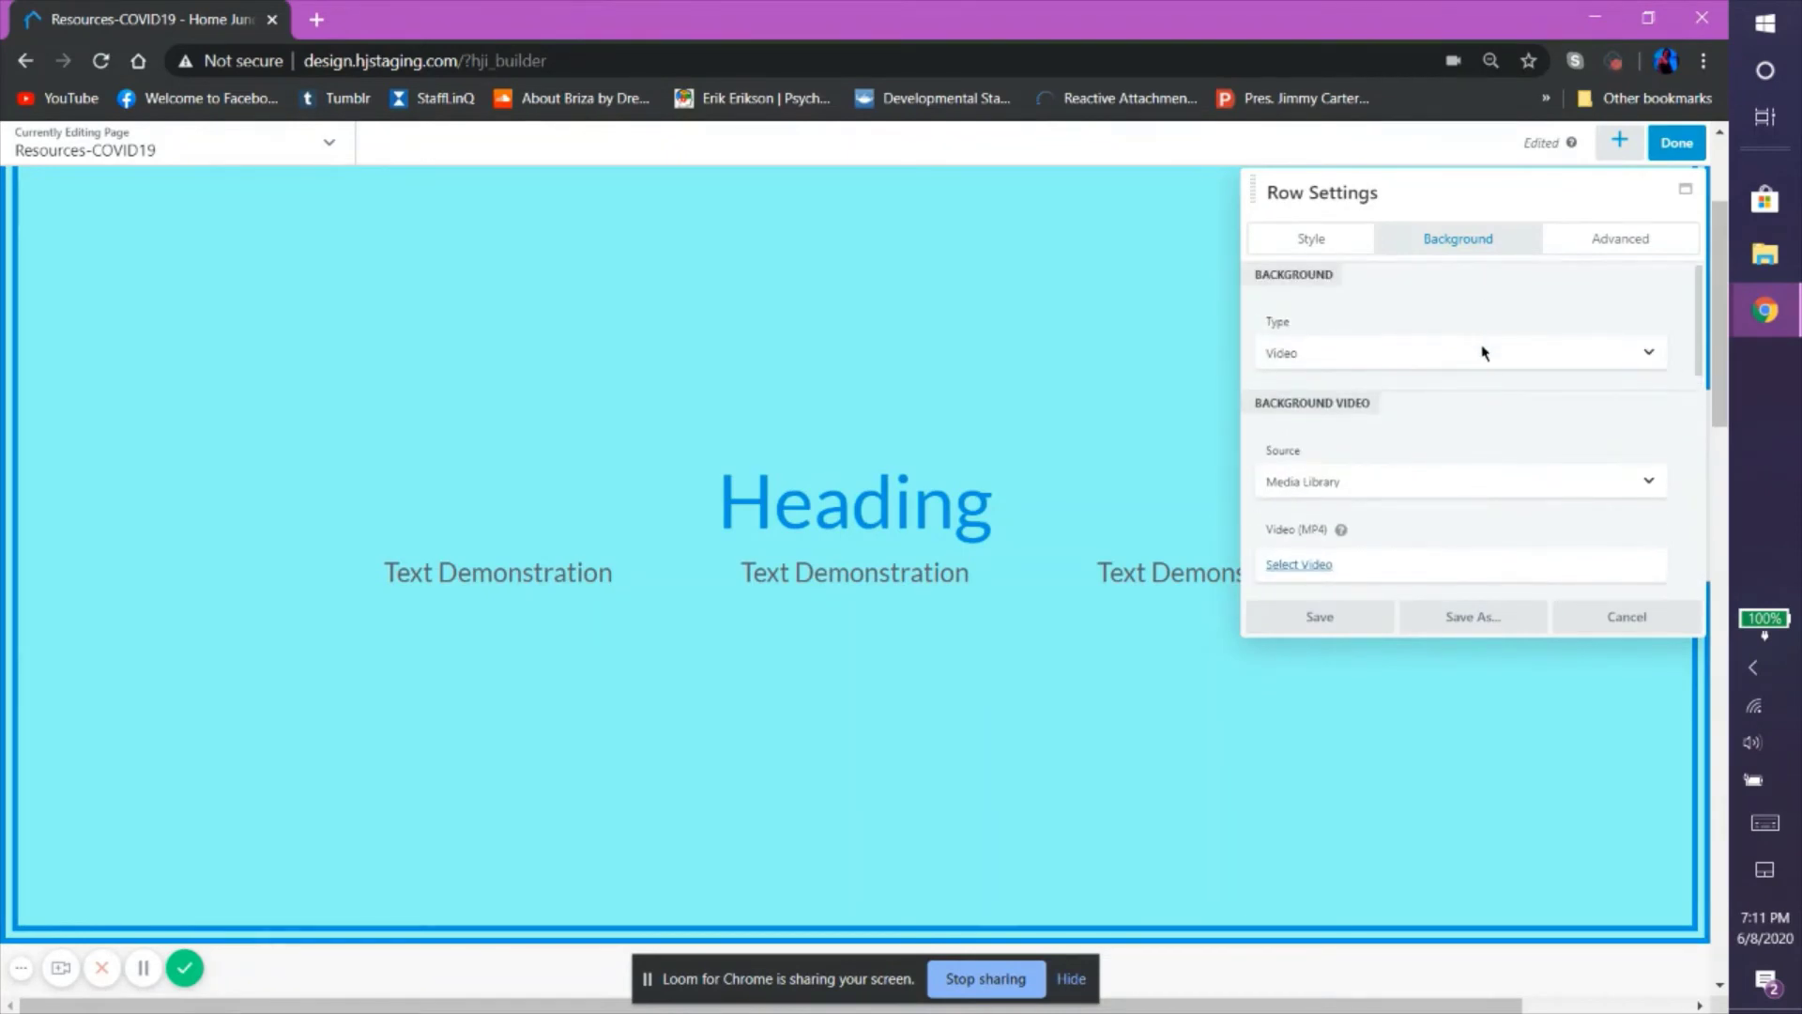
{"action": "left_click", "coordinate": [1483, 352]}
{"action": "left_click", "coordinate": [1456, 535]}
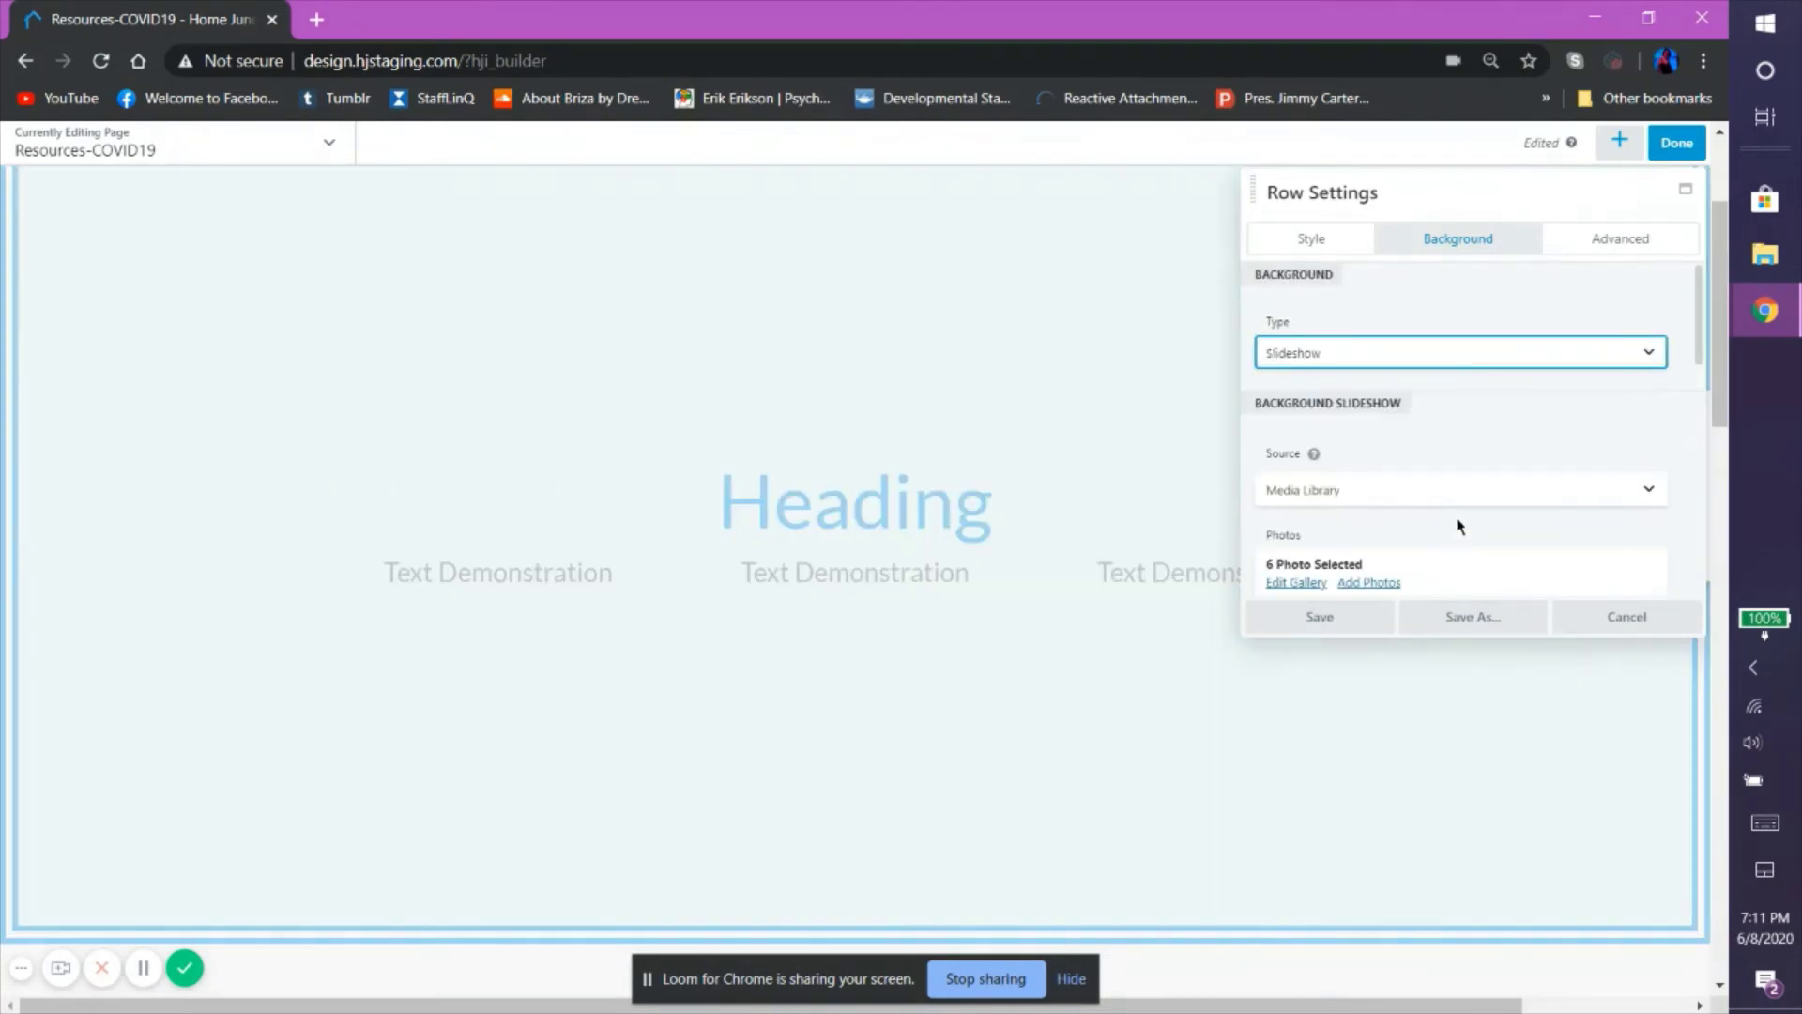
Add the CHILD image from the media library to the slideshow's photos and update the gallery.
{"action": "scroll", "coordinate": [1461, 418], "scroll_direction": "down", "scroll_amount": 2}
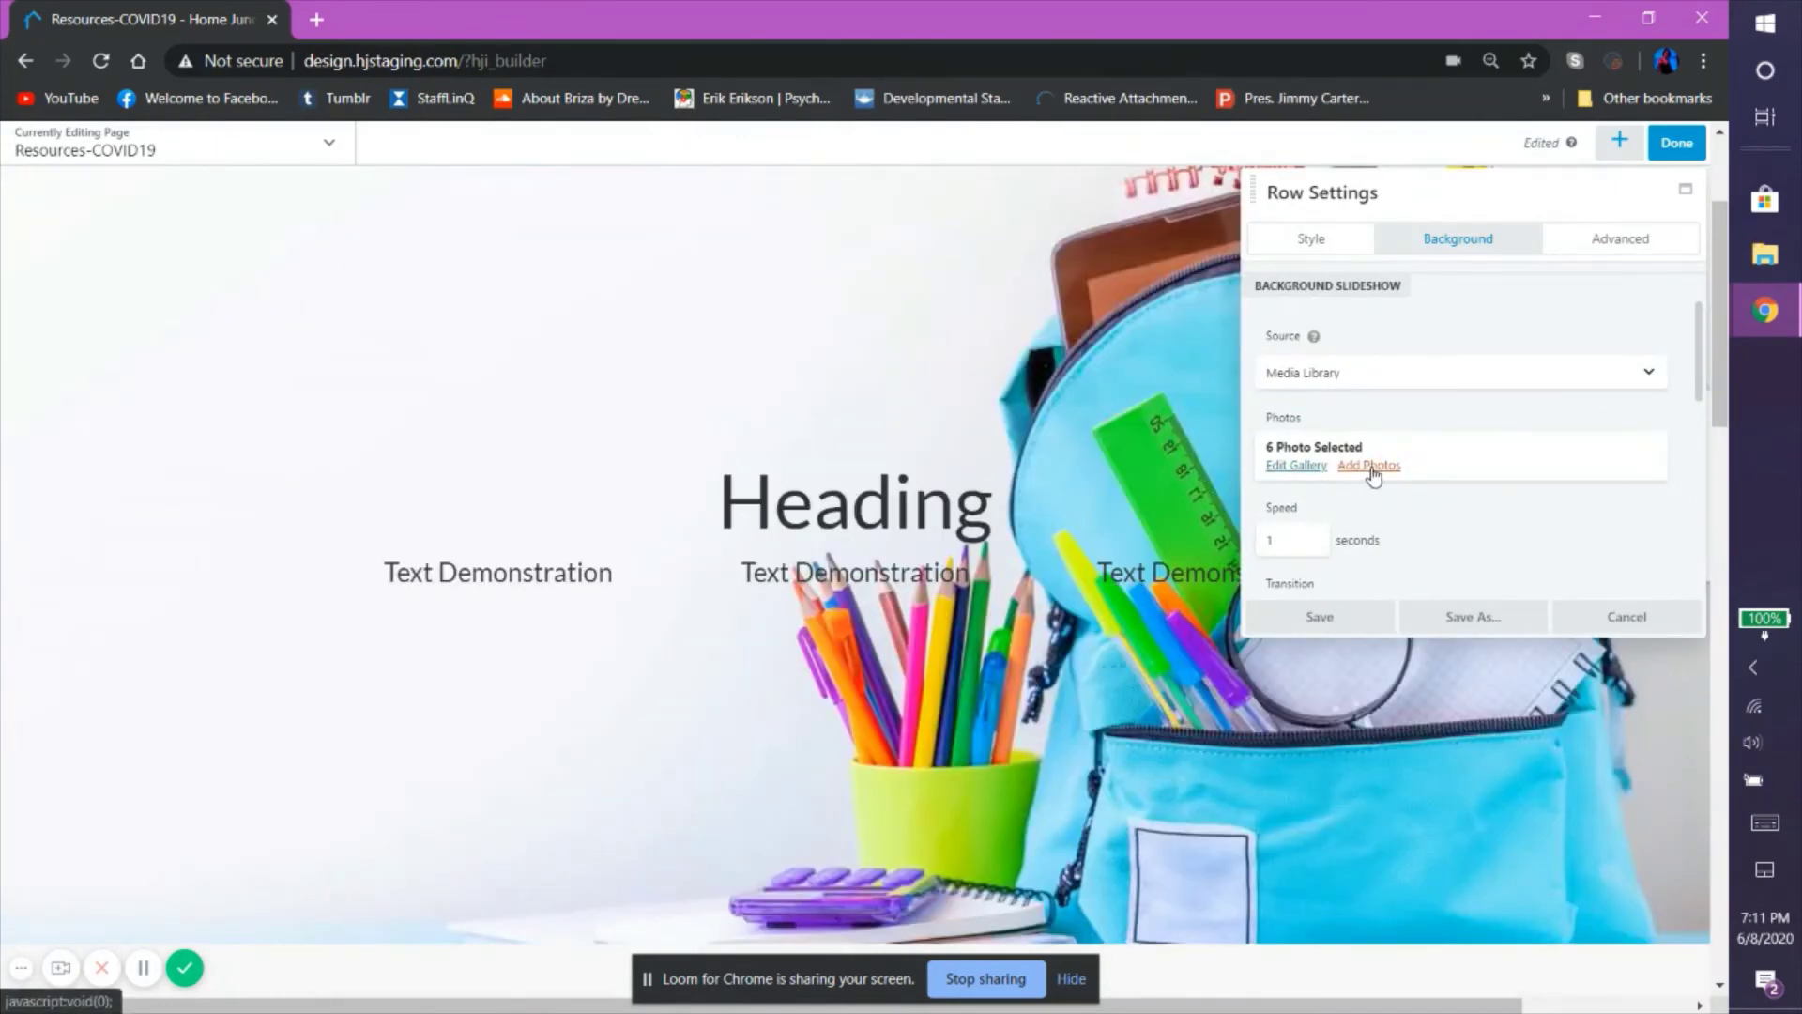
{"action": "left_click", "coordinate": [1367, 468]}
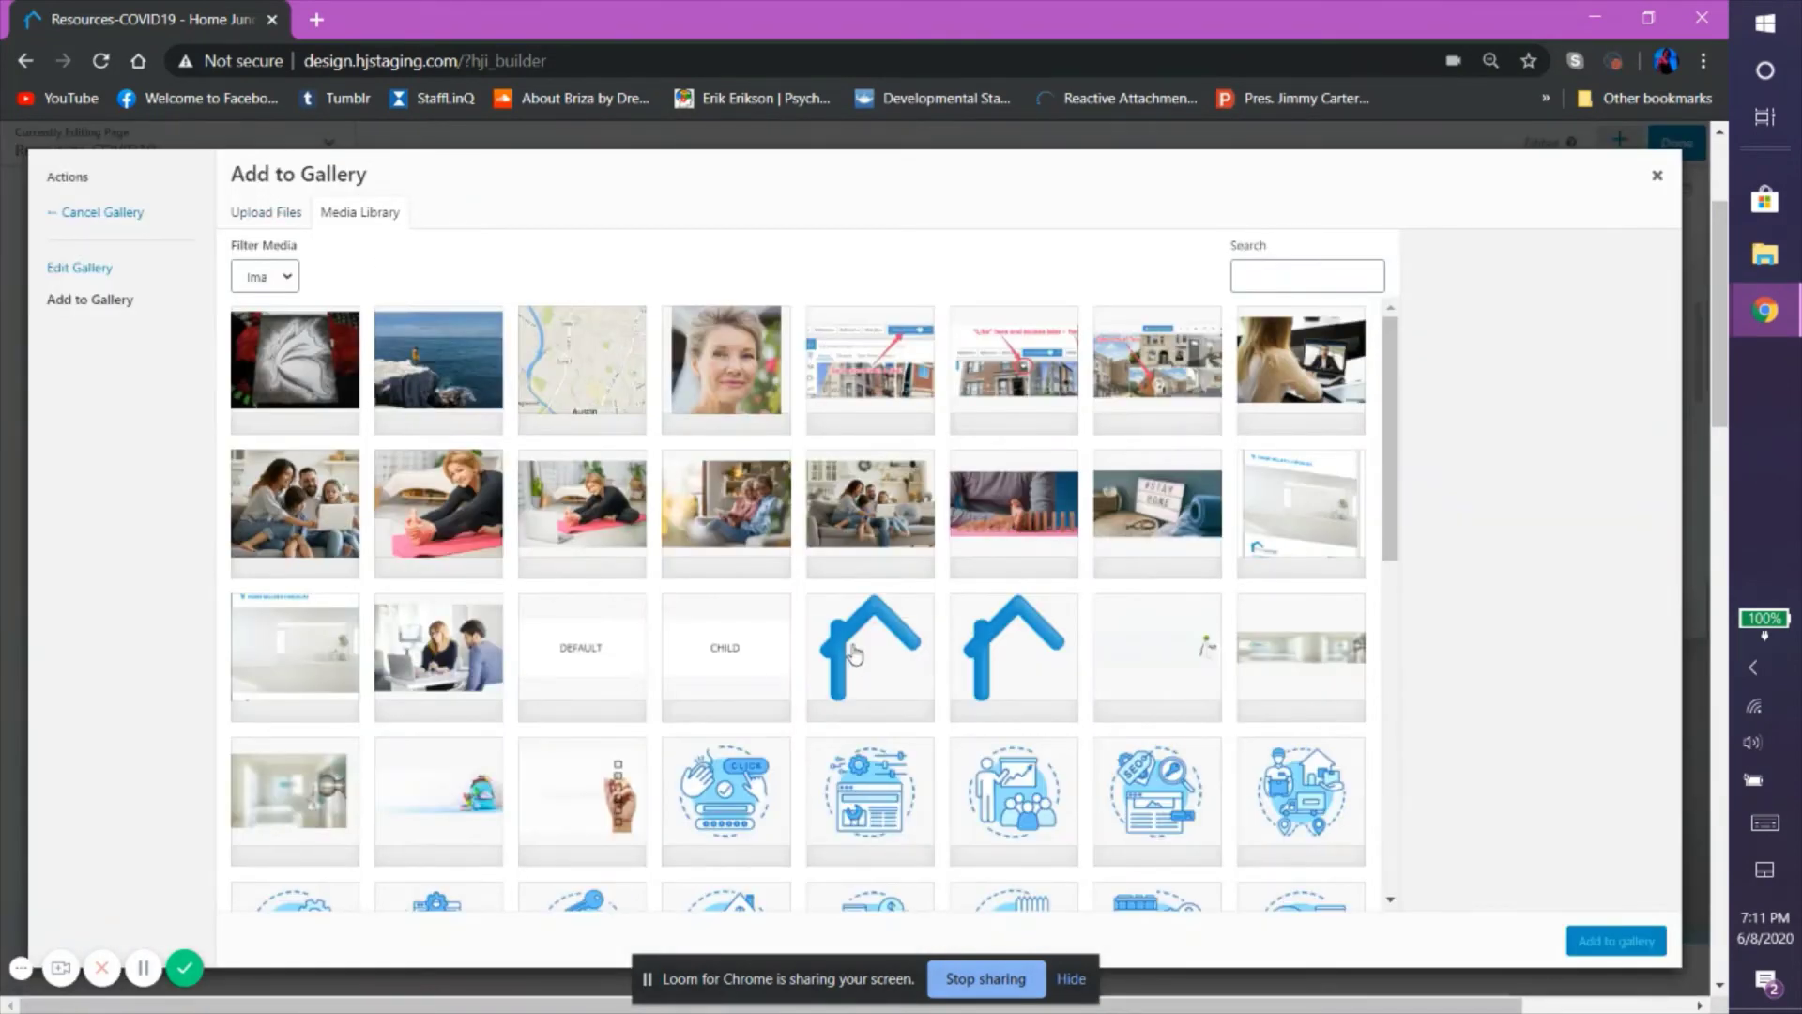
{"action": "left_click", "coordinate": [721, 656]}
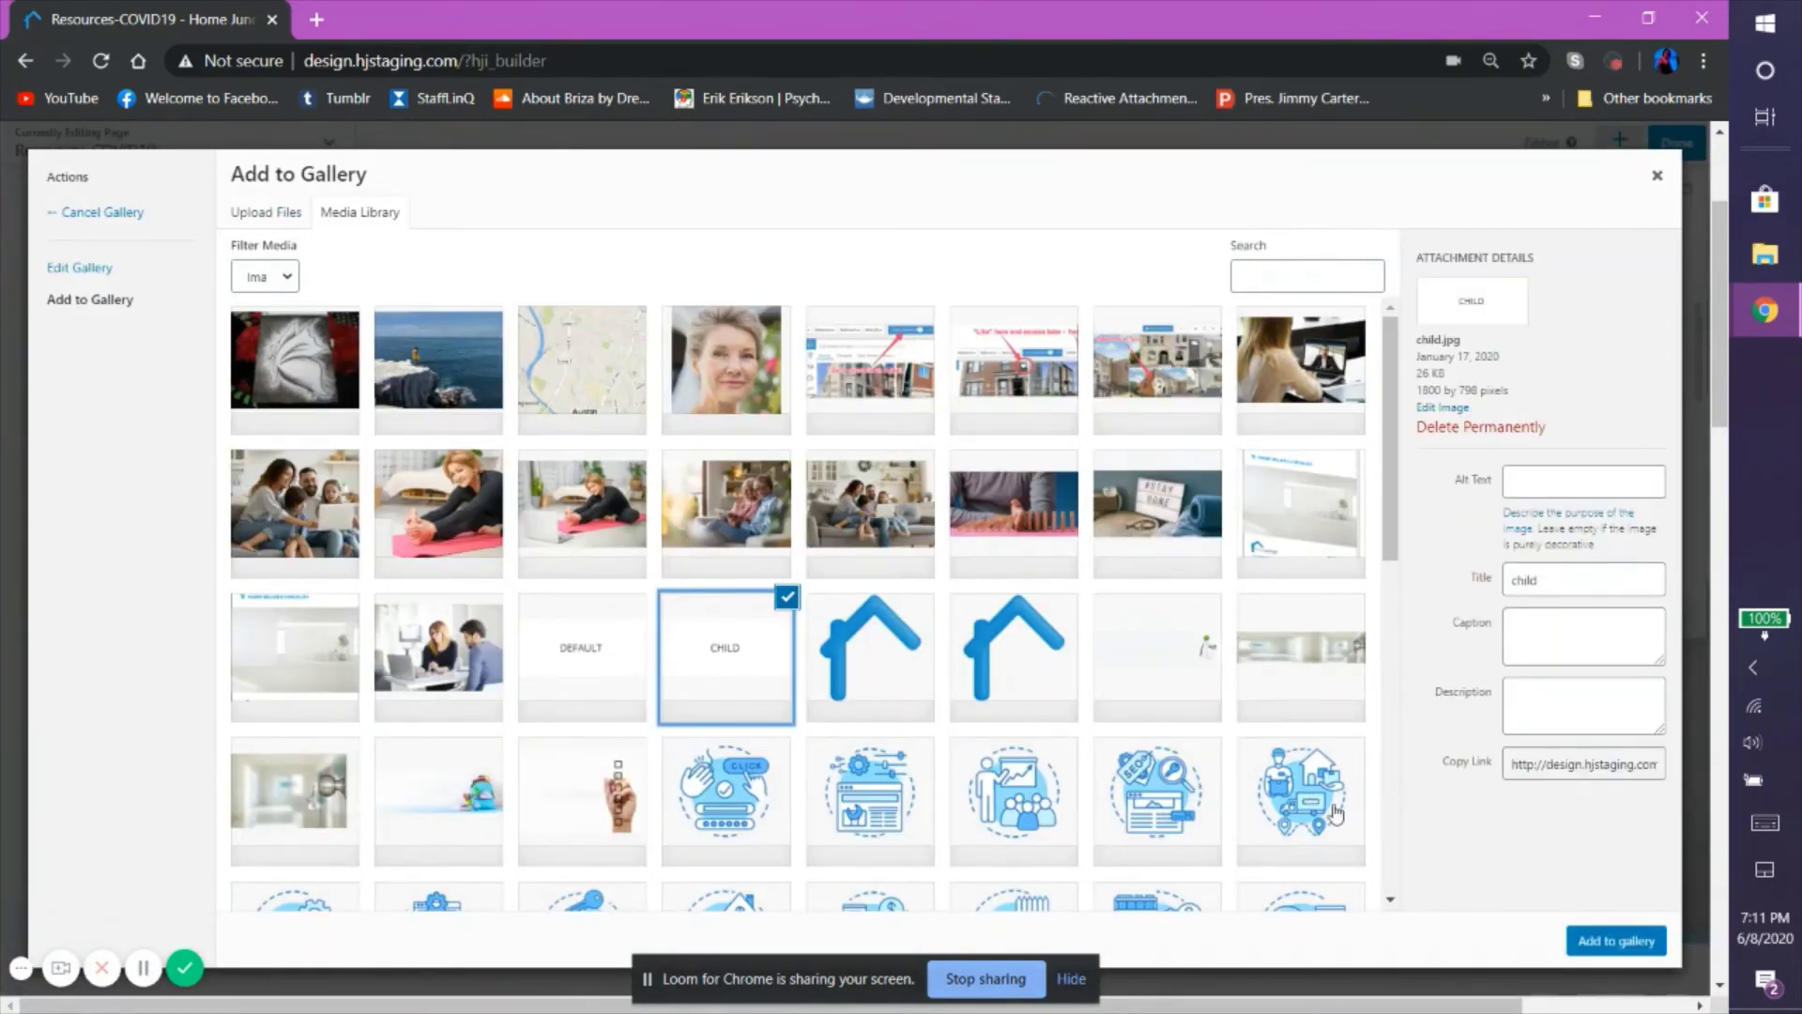
{"action": "left_click", "coordinate": [1616, 939]}
{"action": "left_click", "coordinate": [1624, 938]}
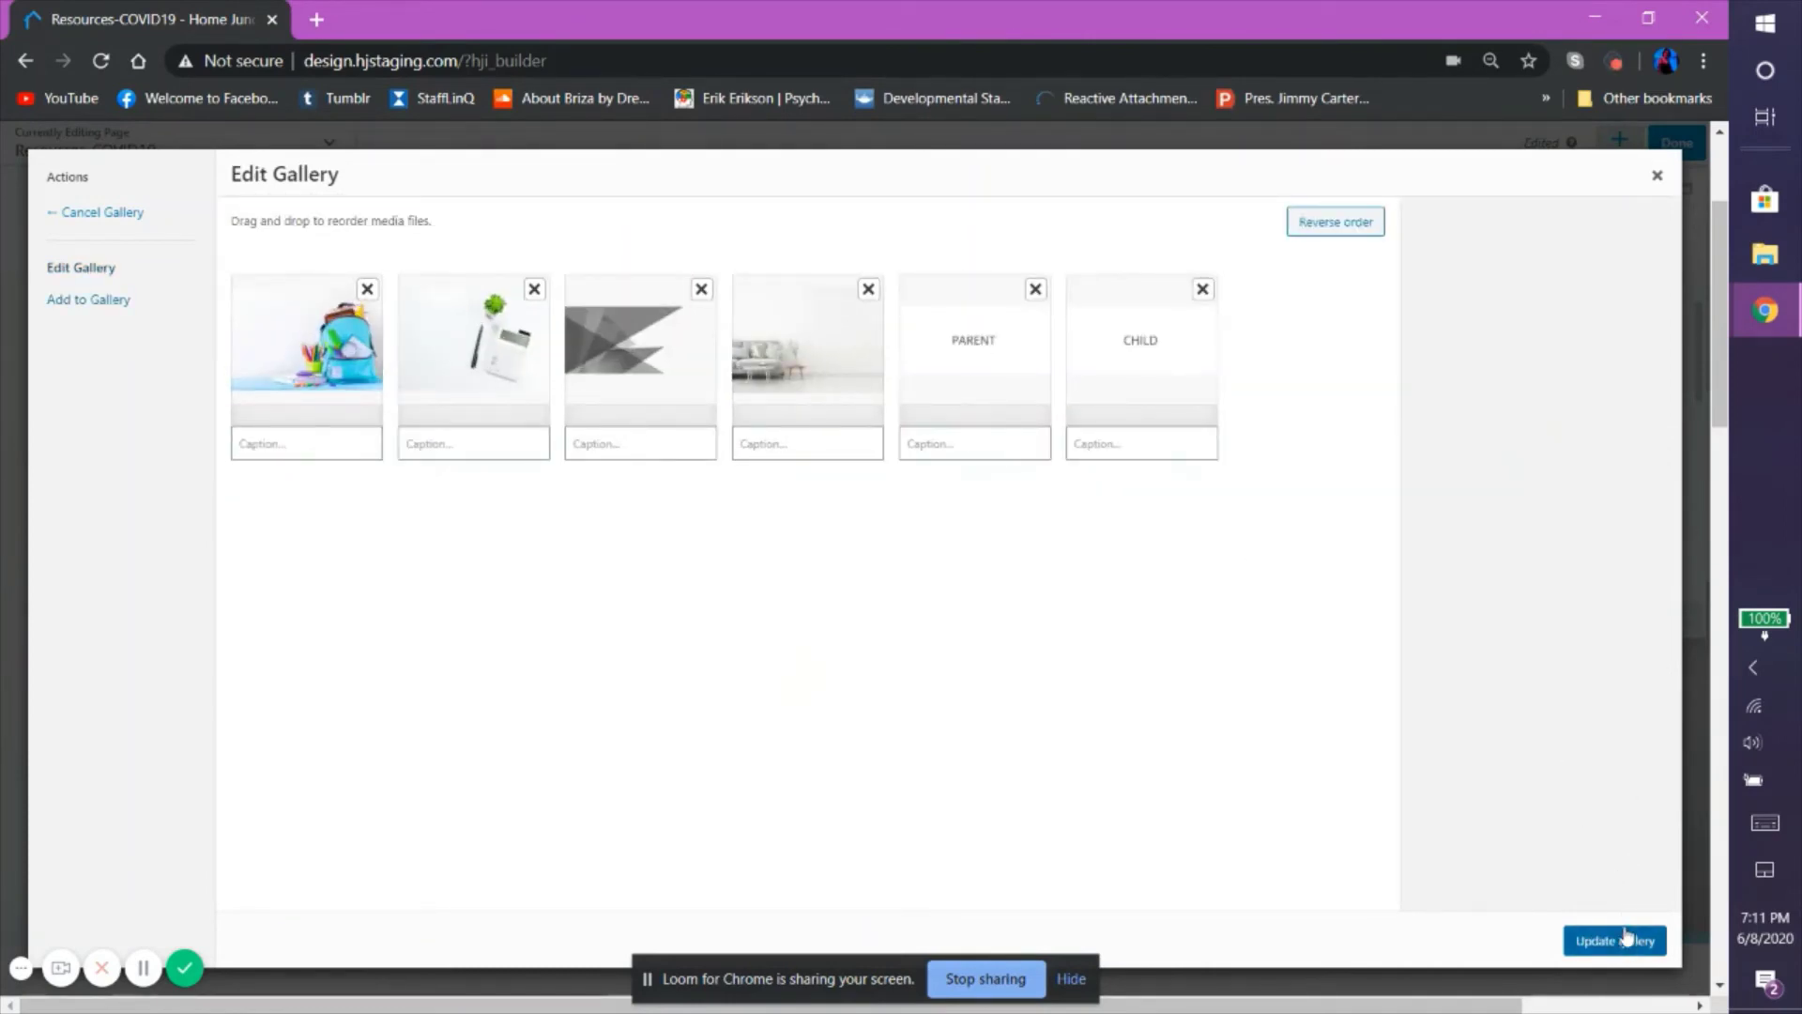
Set the background slideshow's transition to Fade.
{"action": "scroll", "coordinate": [1425, 462], "scroll_direction": "down", "scroll_amount": 2}
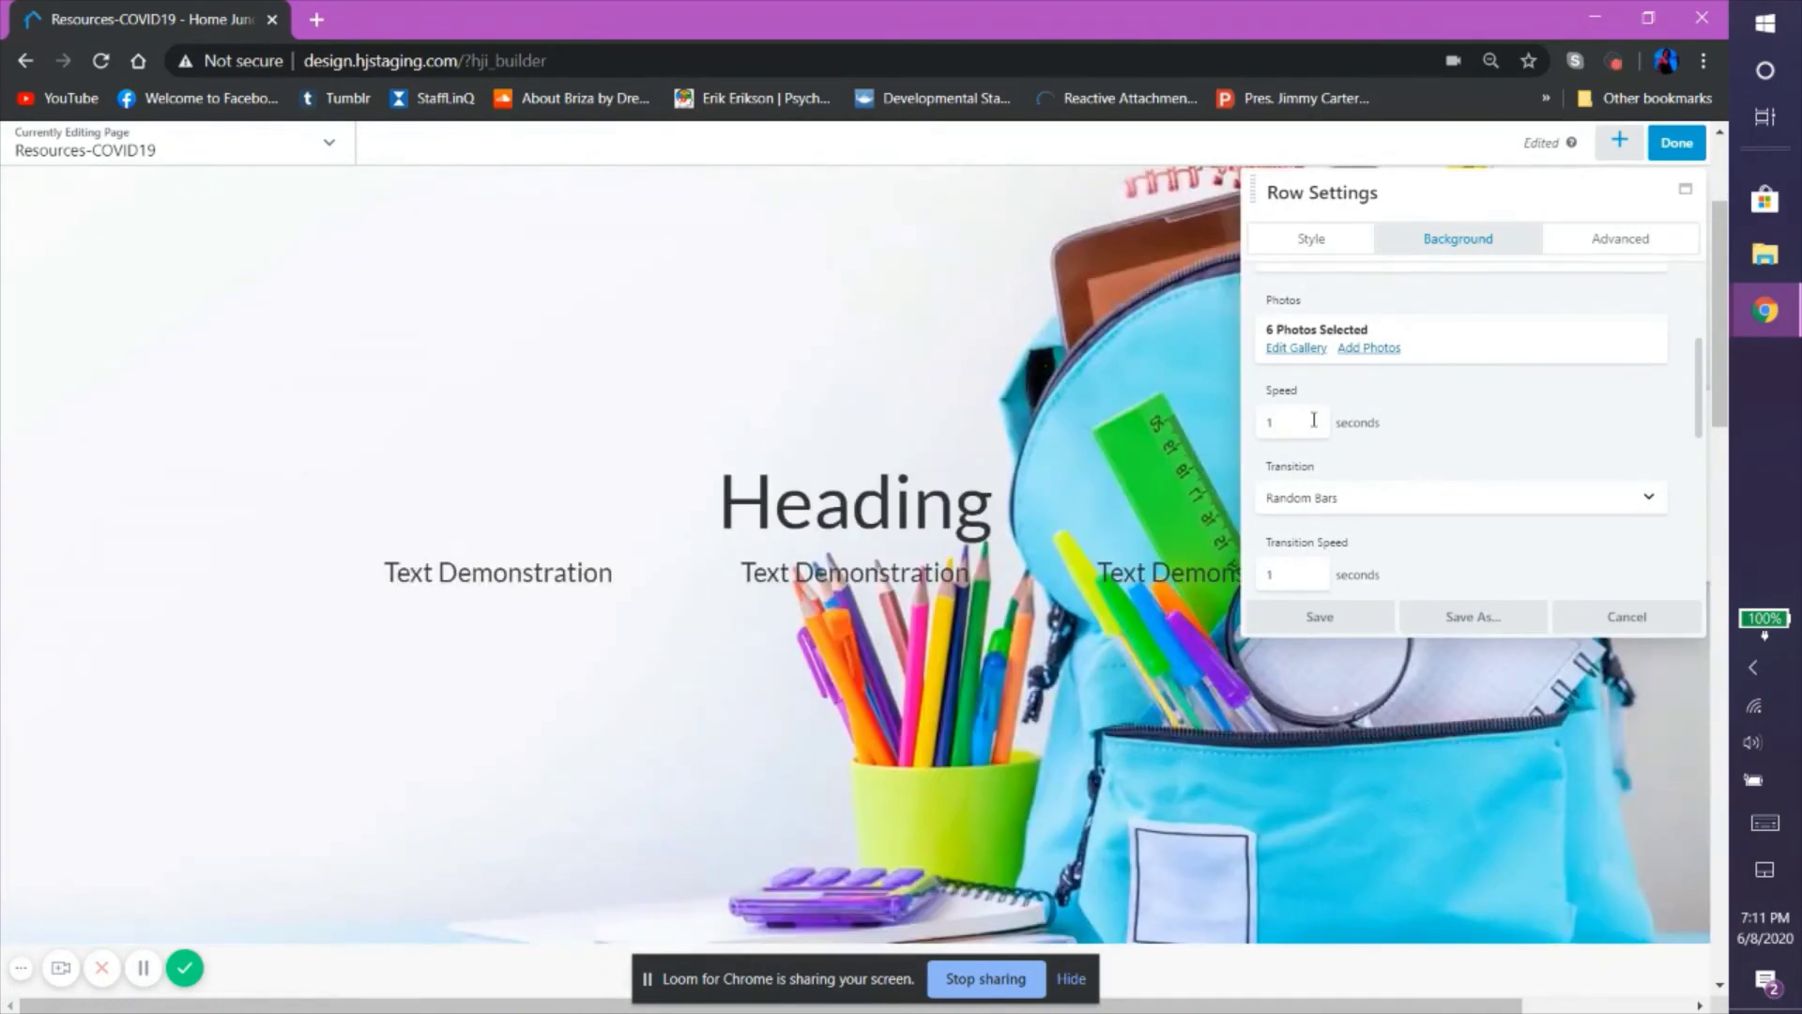
{"action": "scroll", "coordinate": [1407, 443], "scroll_direction": "down", "scroll_amount": 2}
{"action": "left_click", "coordinate": [1527, 377]}
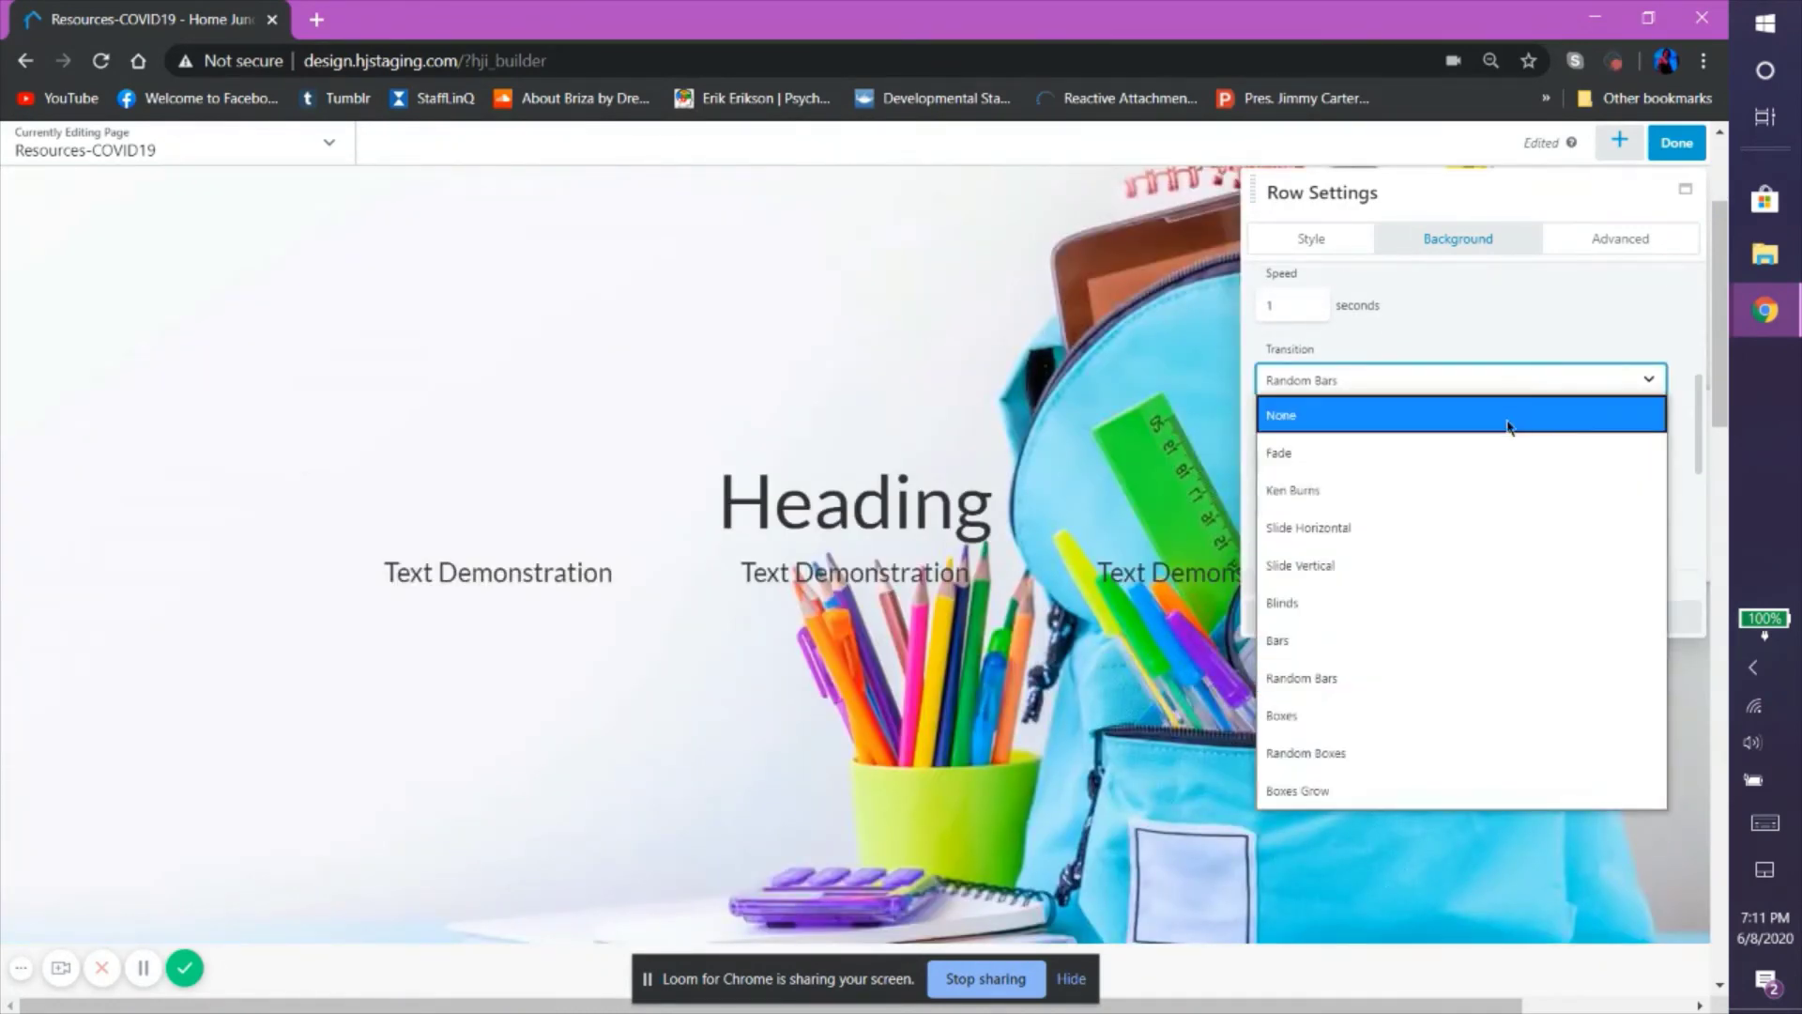
{"action": "left_click", "coordinate": [1452, 464]}
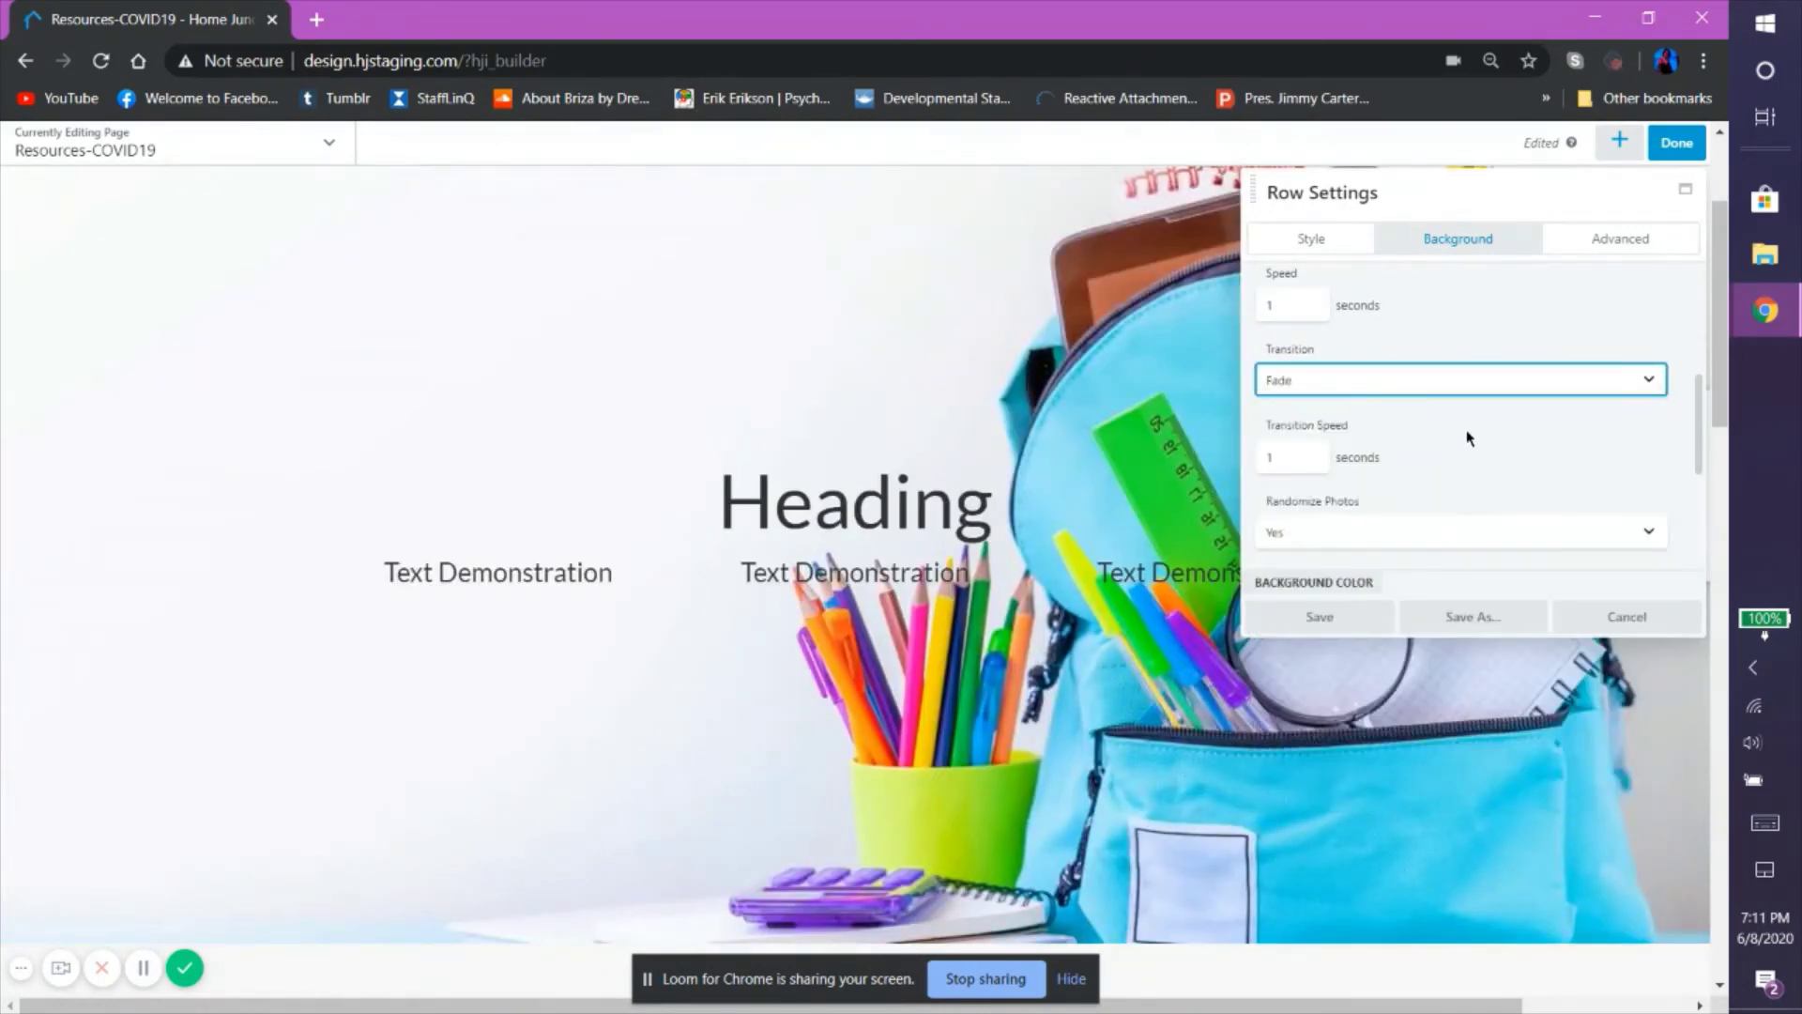
Set the background slideshow's Randomize Photos option to No.
{"action": "scroll", "coordinate": [1470, 437], "scroll_direction": "down", "scroll_amount": 2}
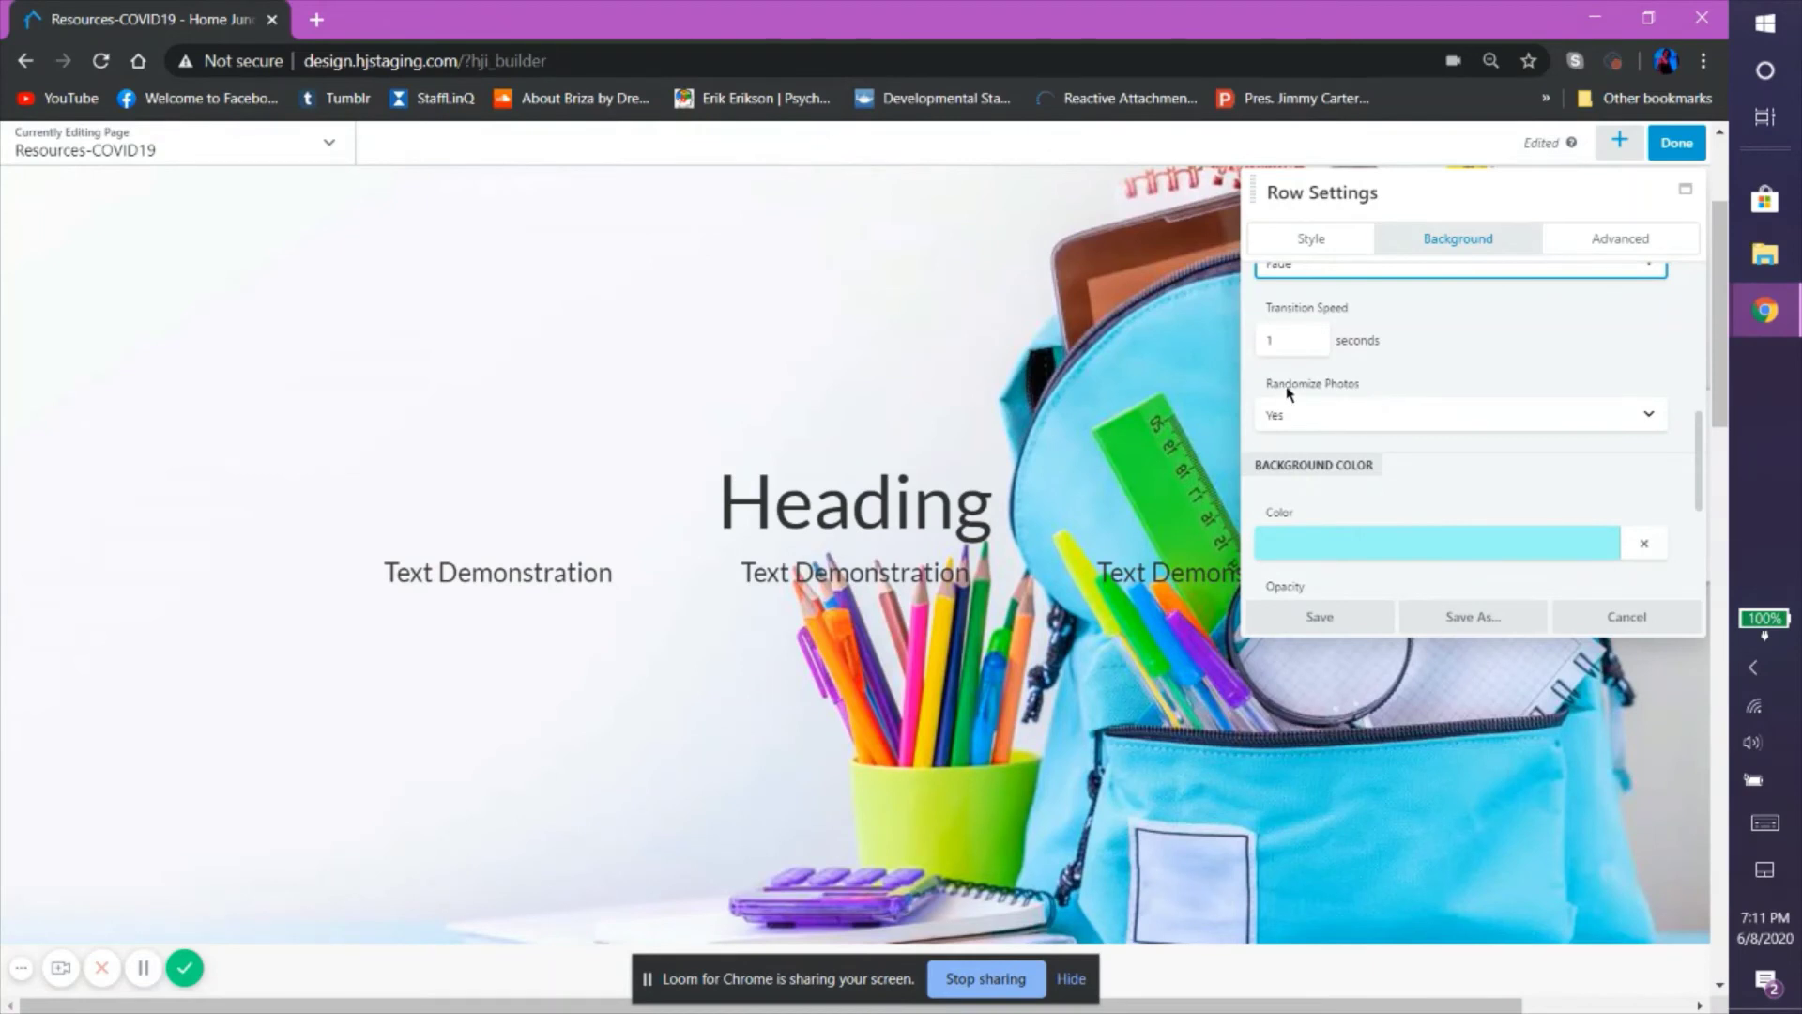
{"action": "left_click", "coordinate": [1523, 416]}
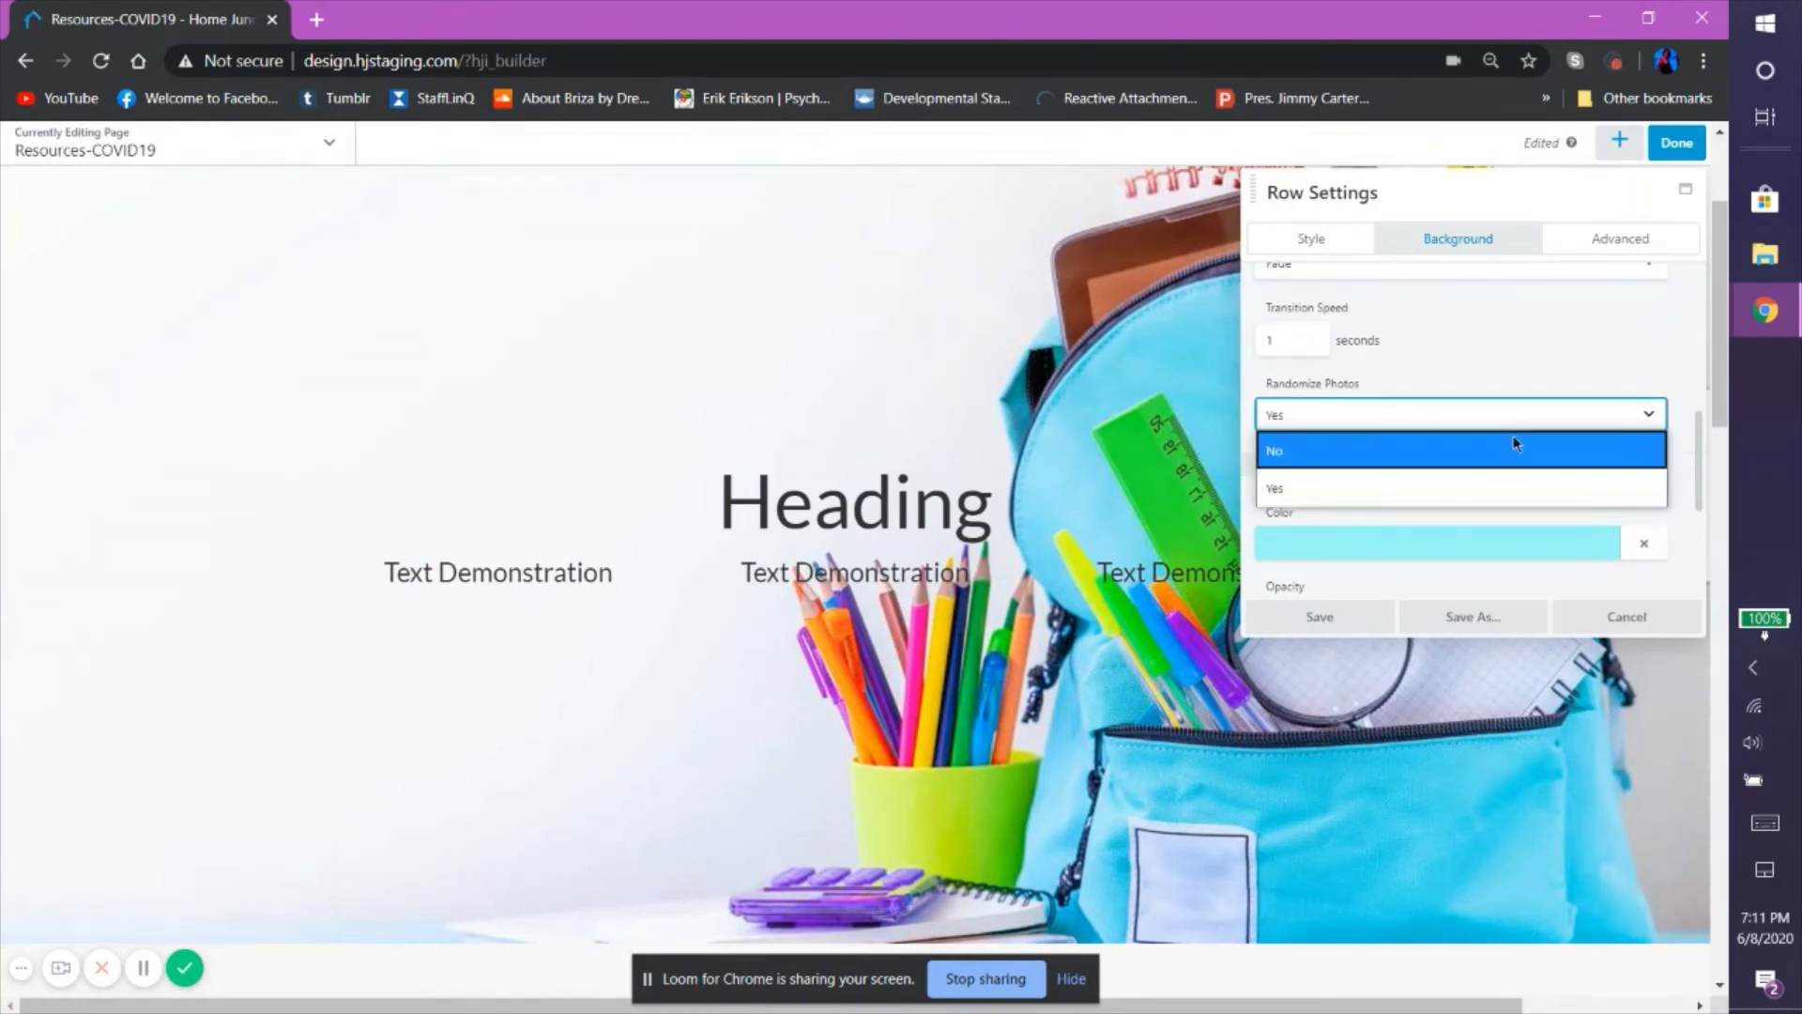
{"action": "left_click", "coordinate": [1515, 447]}
{"action": "scroll", "coordinate": [1546, 356], "scroll_direction": "down", "scroll_amount": 2}
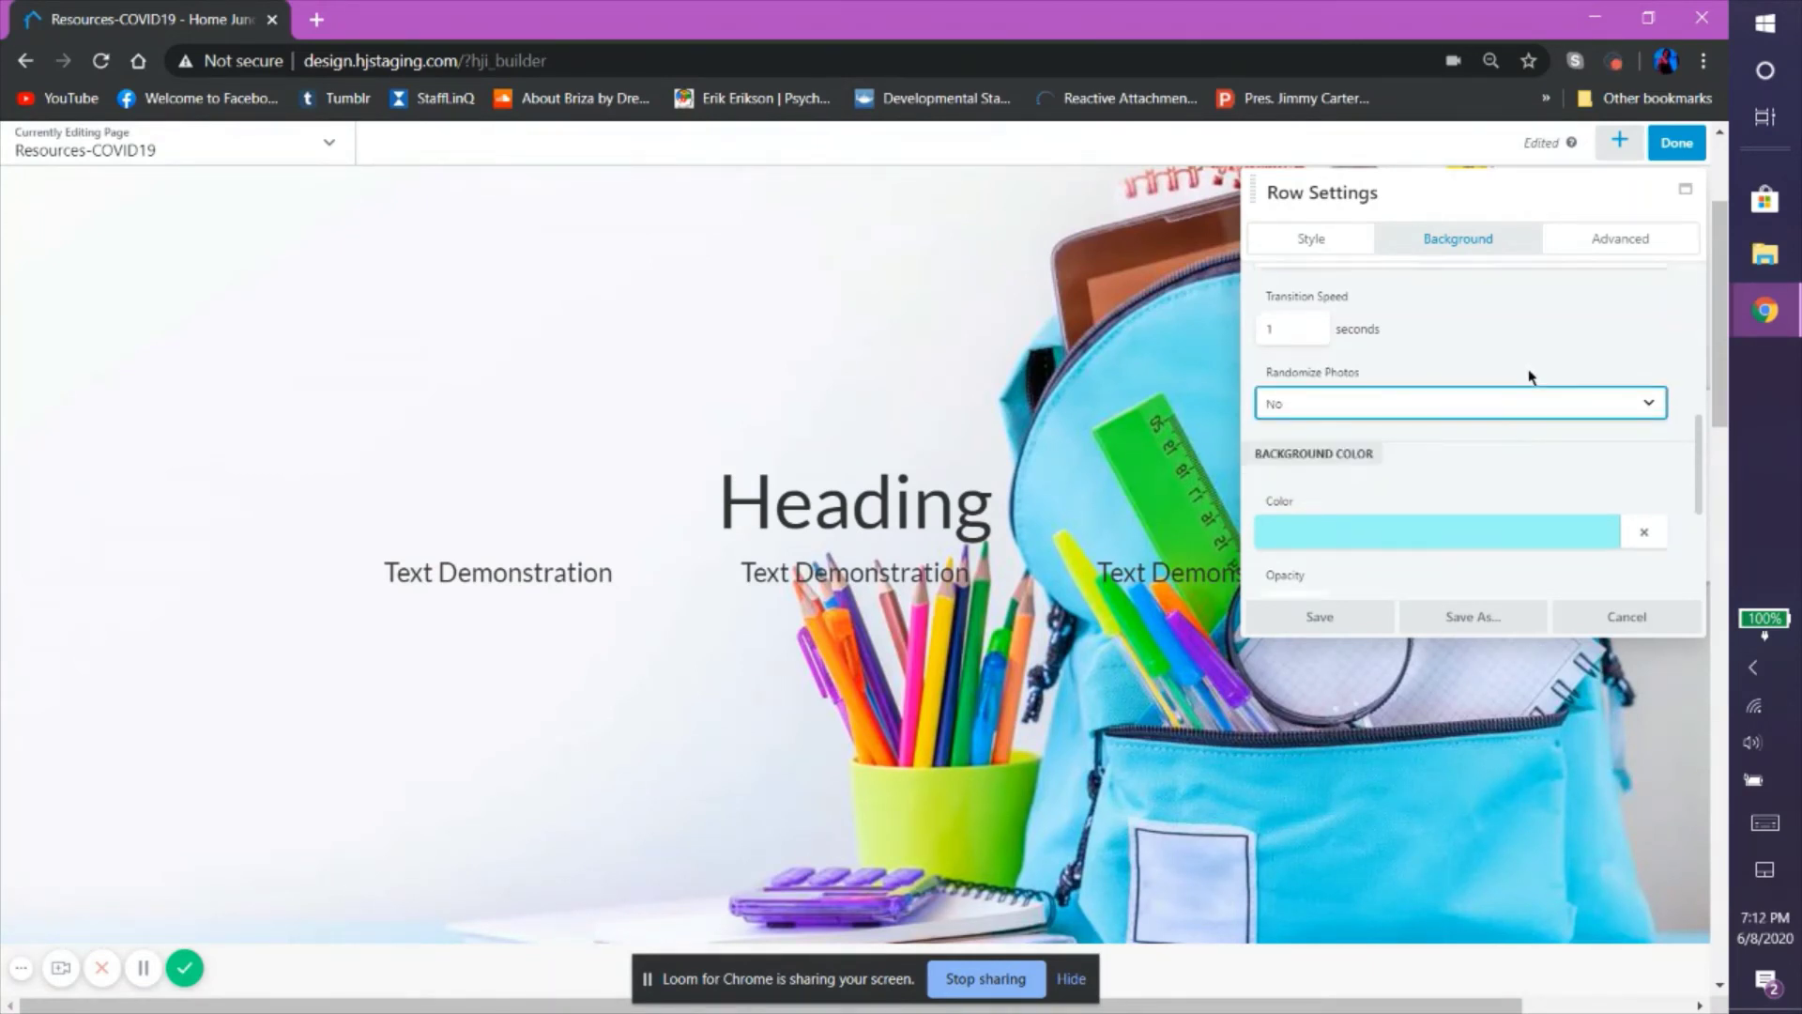
Set the row's background type to Parallax and check how it behaves on the page.
{"action": "scroll", "coordinate": [1472, 396], "scroll_direction": "up", "scroll_amount": 4}
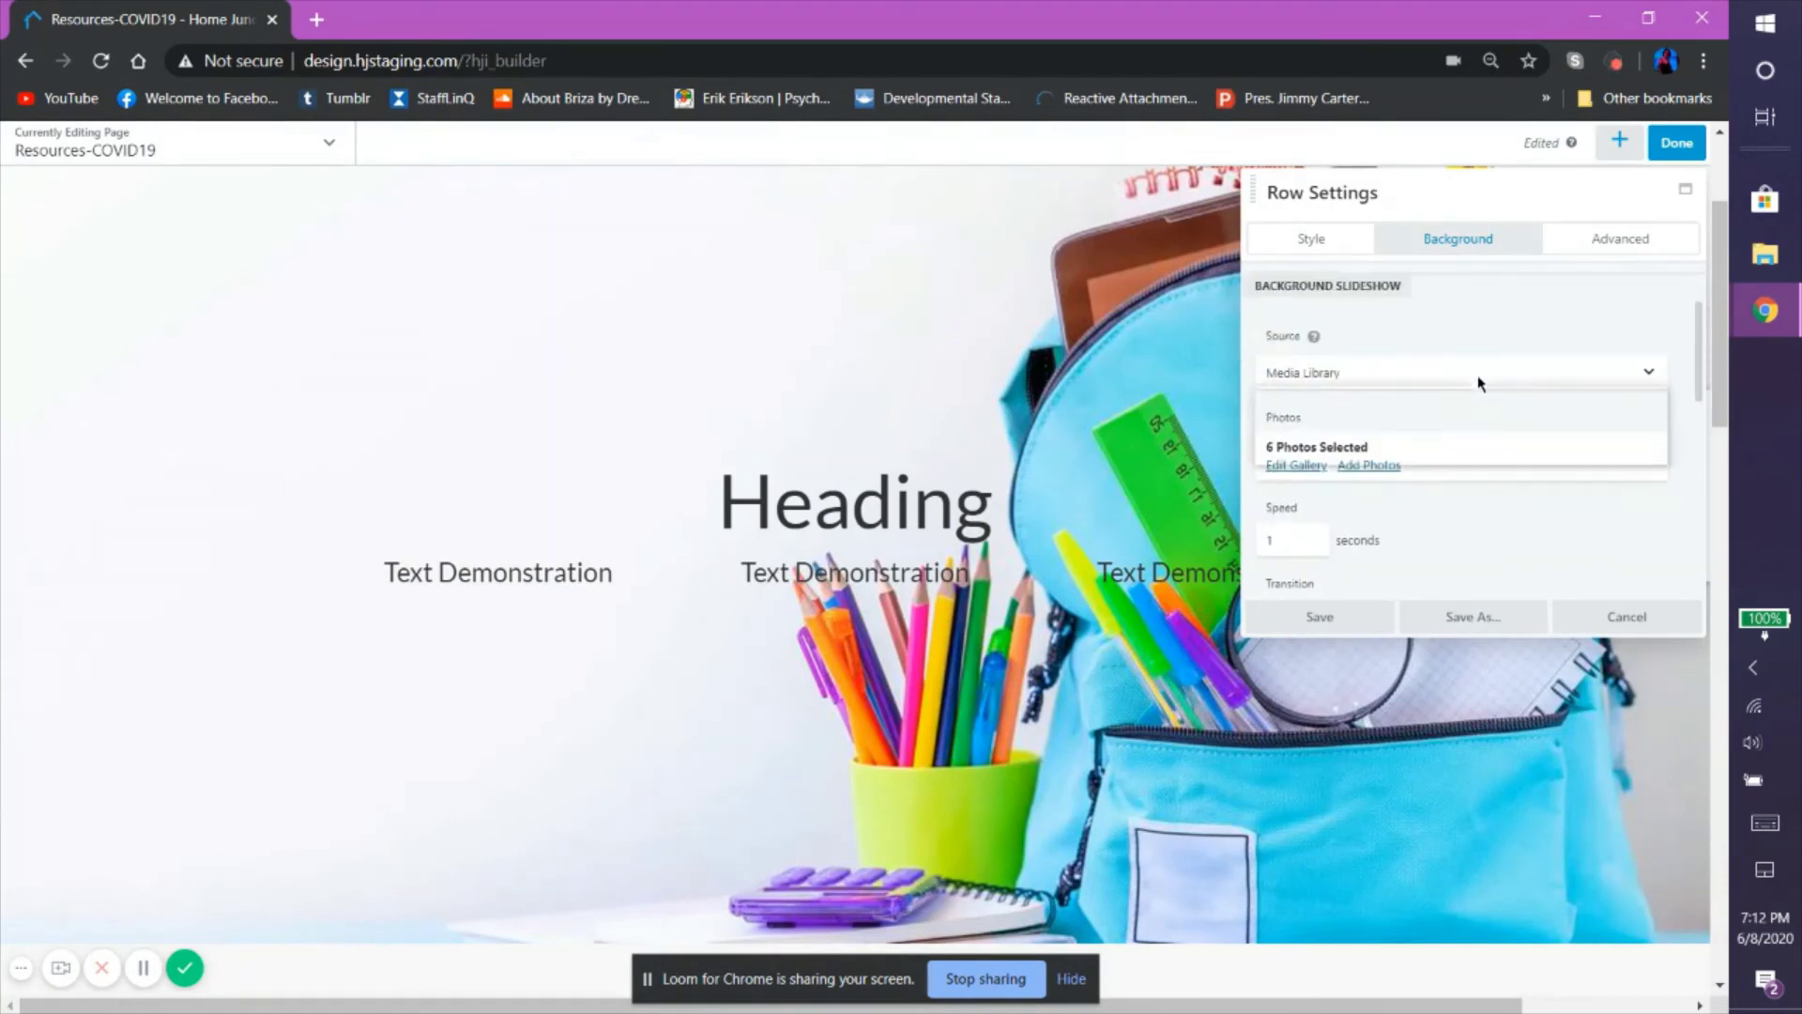
{"action": "left_click", "coordinate": [1472, 380]}
{"action": "scroll", "coordinate": [1455, 344], "scroll_direction": "up", "scroll_amount": 2}
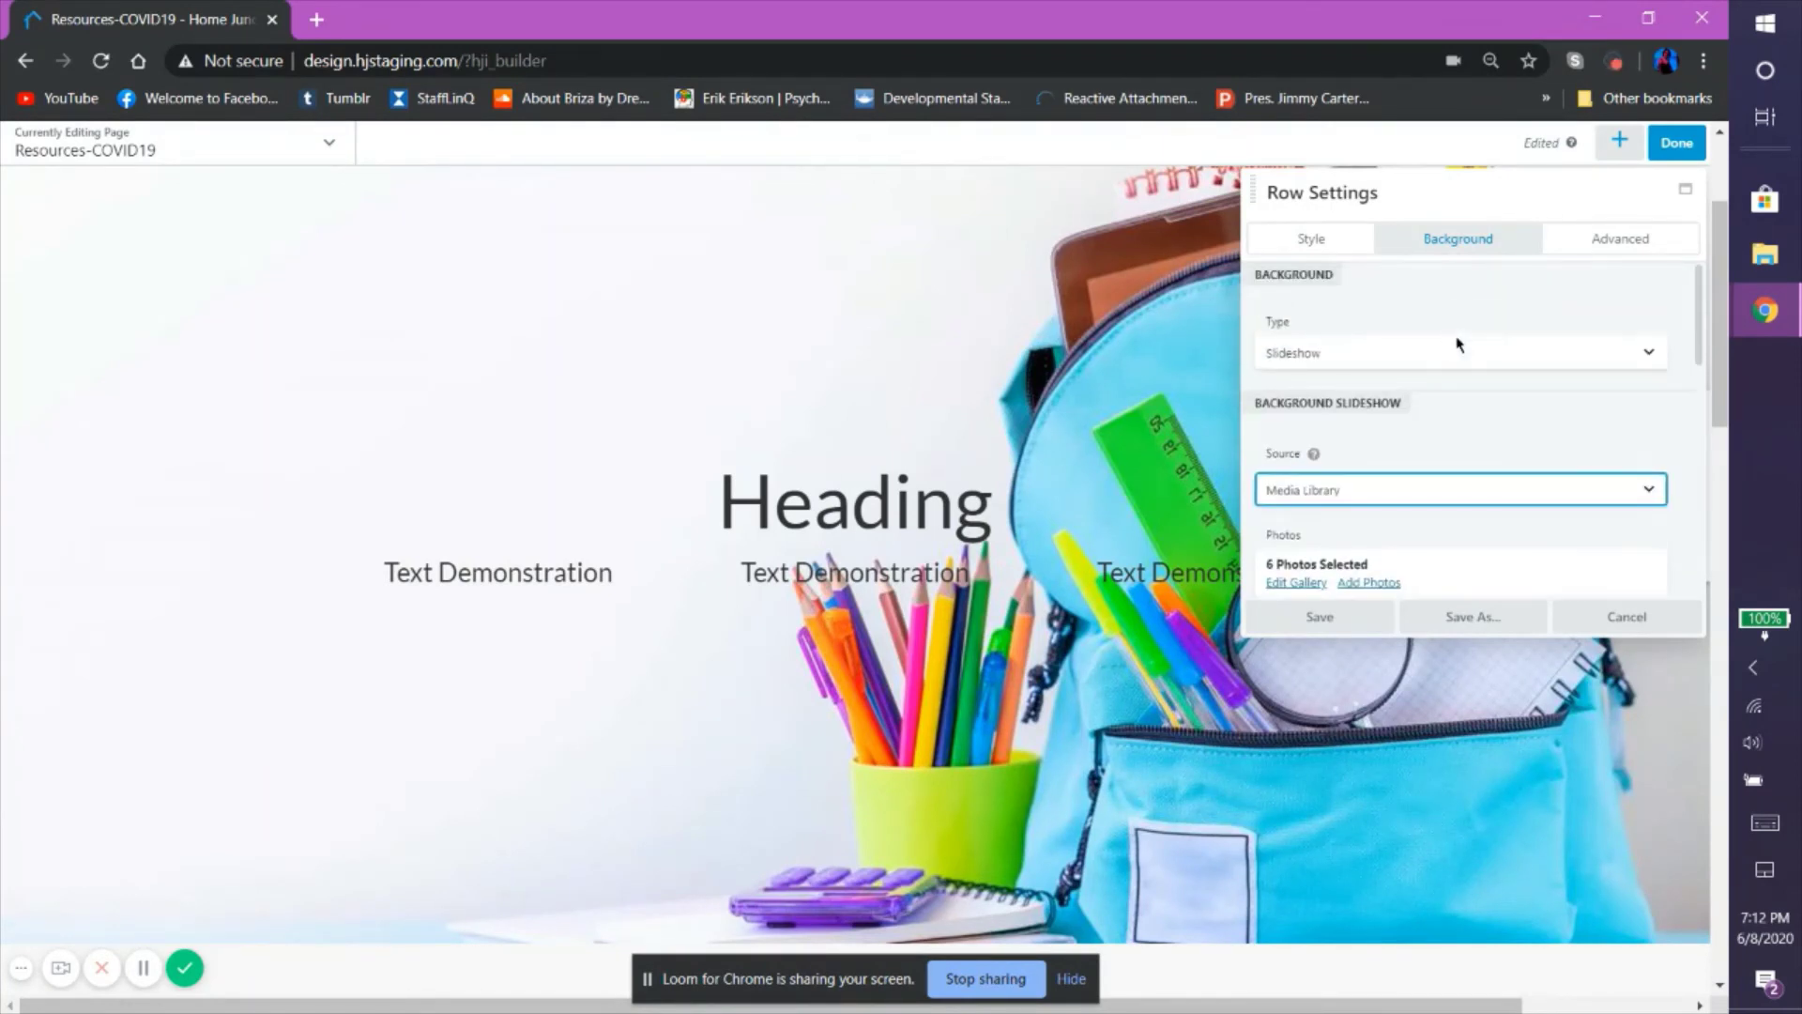
{"action": "left_click", "coordinate": [1460, 350]}
{"action": "left_click", "coordinate": [1423, 578]}
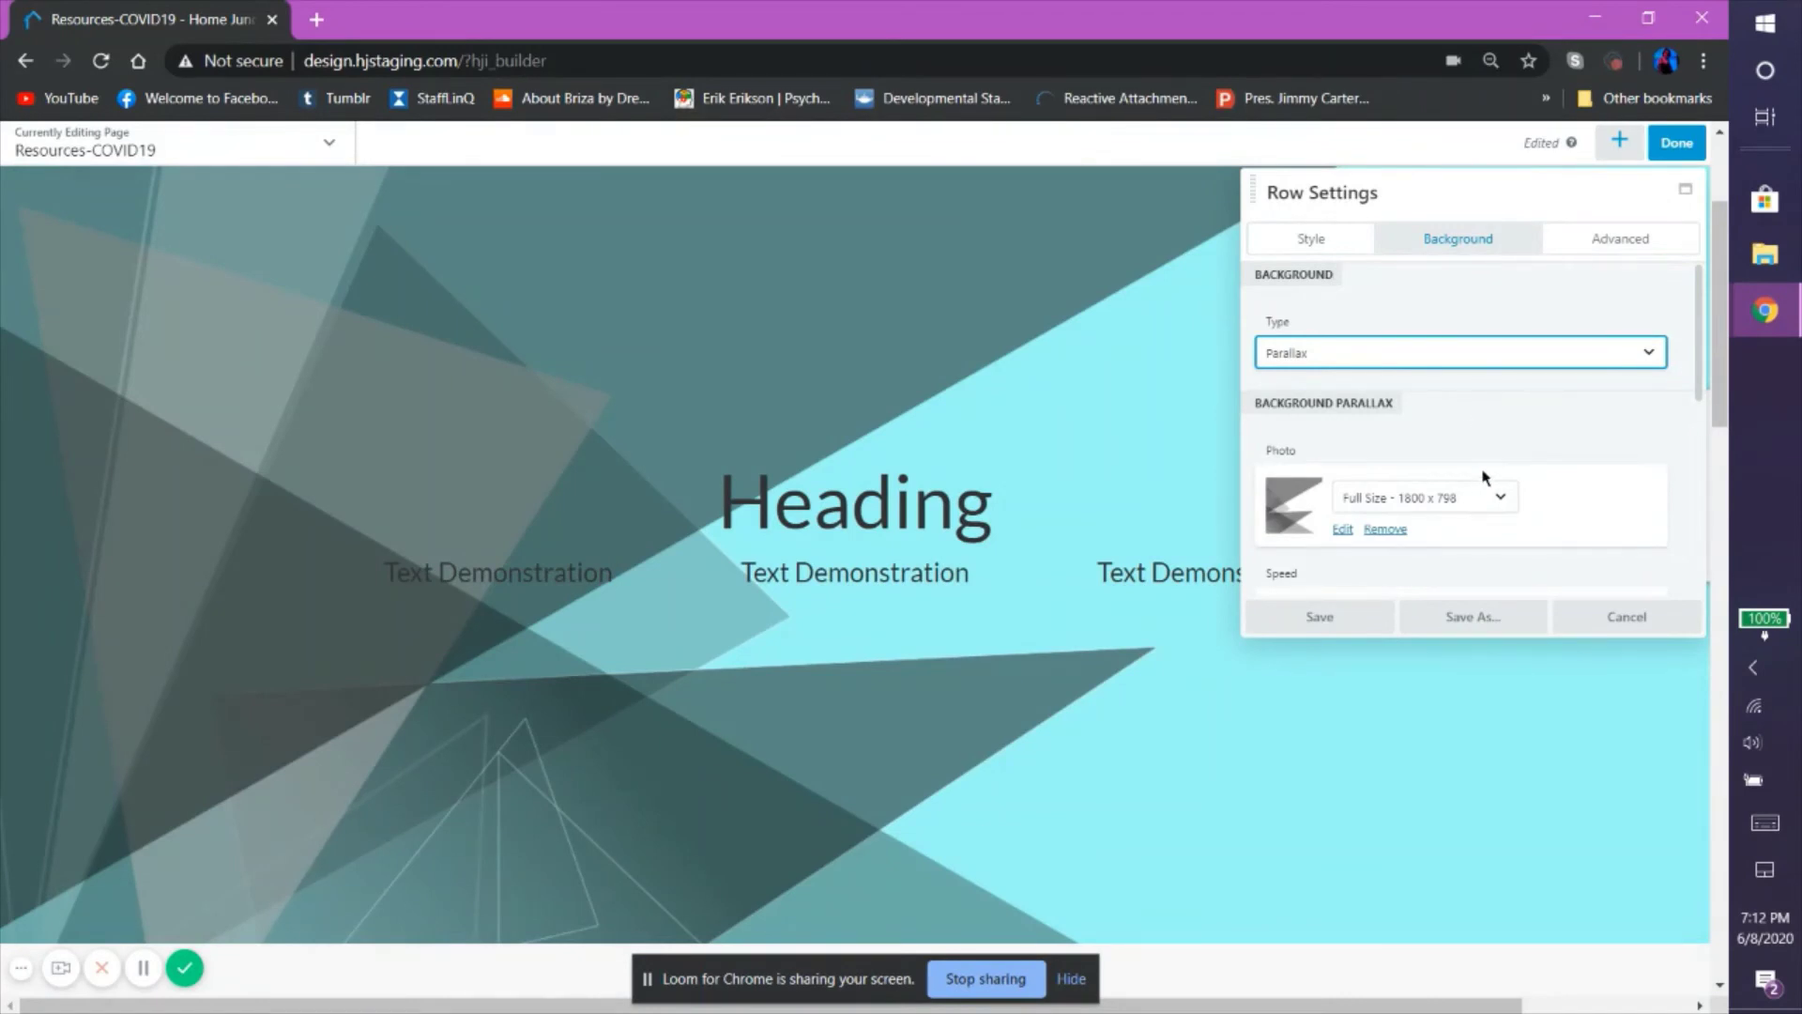
{"action": "scroll", "coordinate": [1079, 422], "scroll_direction": "down", "scroll_amount": 5}
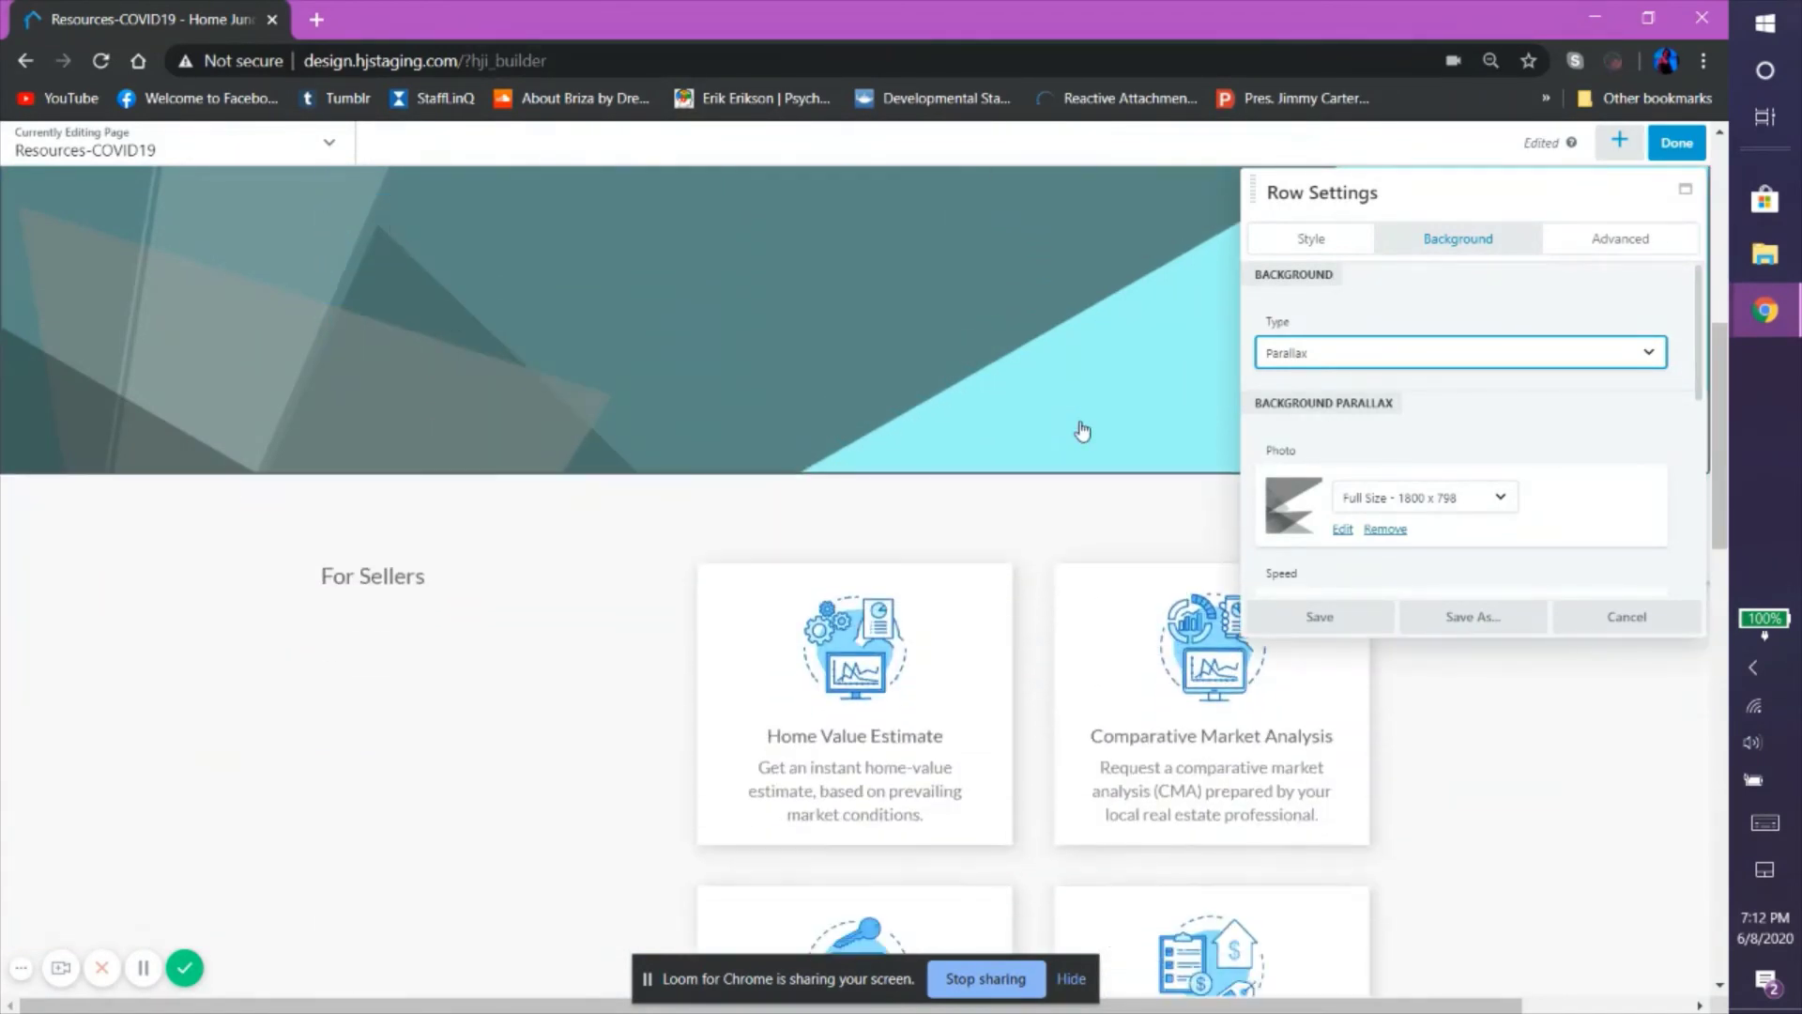
{"action": "scroll", "coordinate": [1079, 423], "scroll_direction": "up", "scroll_amount": 4}
{"action": "scroll", "coordinate": [1119, 435], "scroll_direction": "up", "scroll_amount": 3}
{"action": "scroll", "coordinate": [1120, 434], "scroll_direction": "down", "scroll_amount": 4}
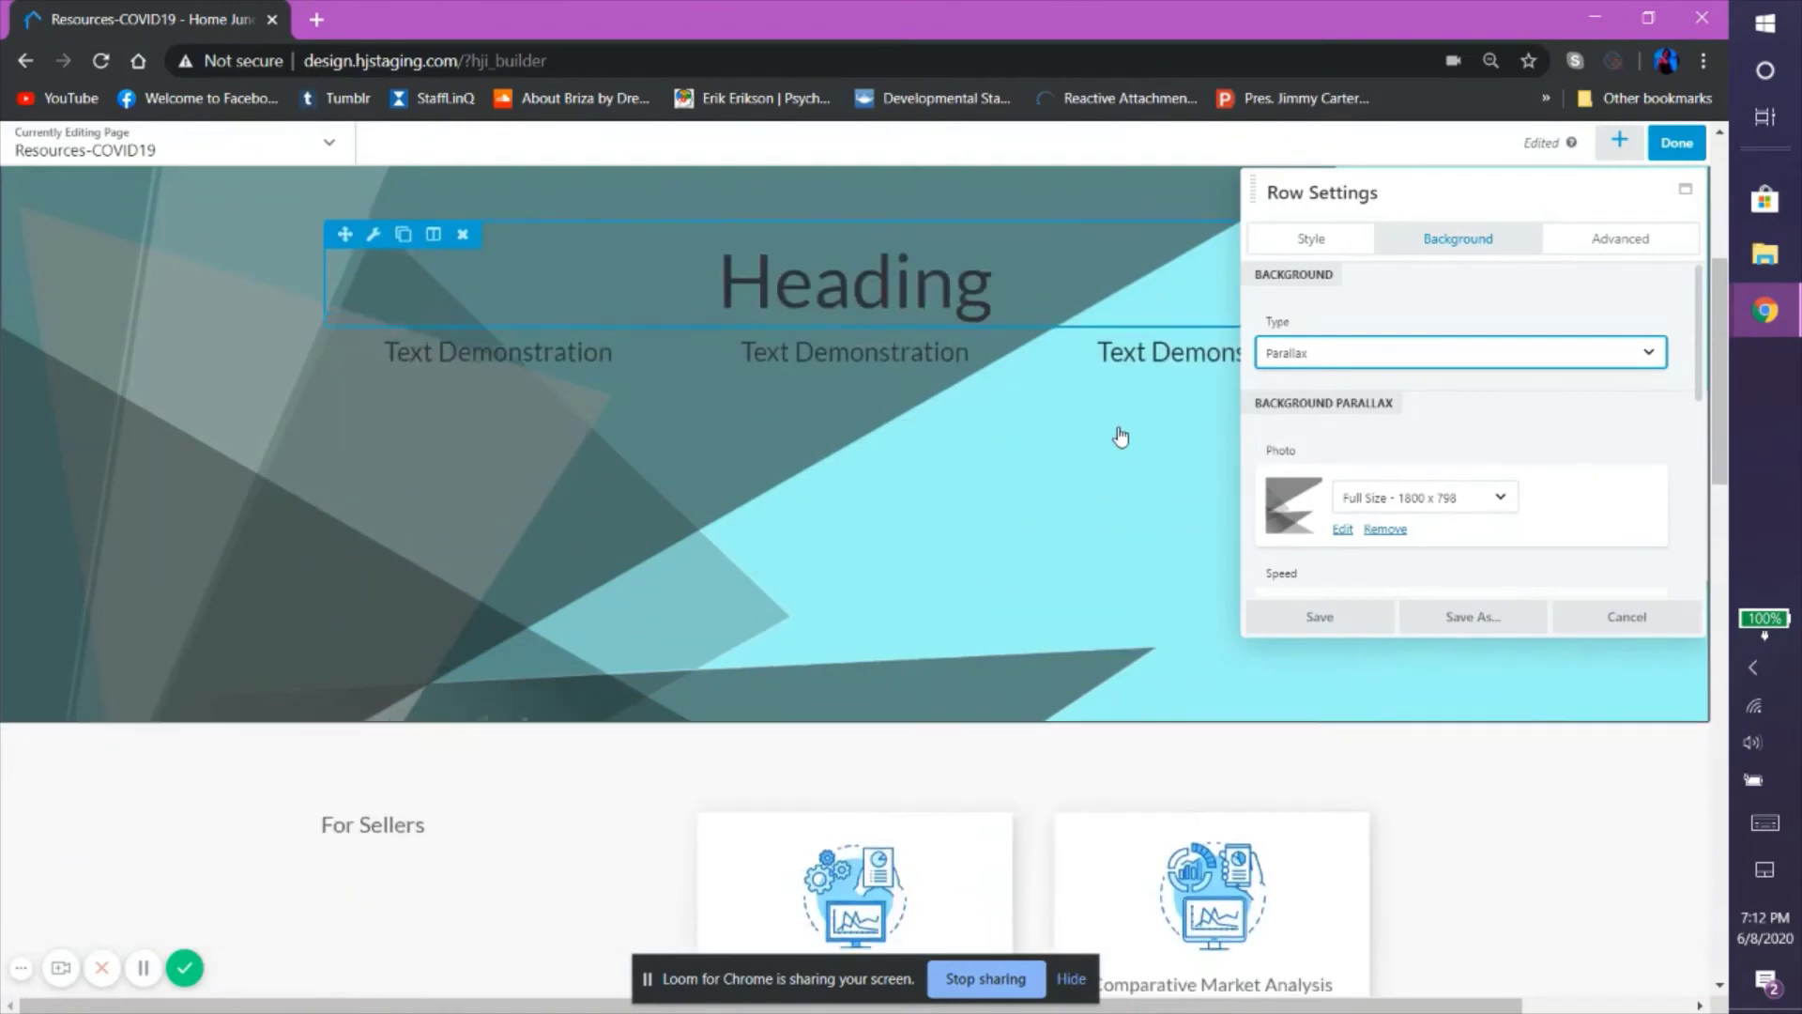
{"action": "scroll", "coordinate": [1121, 437], "scroll_direction": "up", "scroll_amount": 4}
{"action": "scroll", "coordinate": [1120, 434], "scroll_direction": "down", "scroll_amount": 3}
Set the parallax background's speed to Fast and check the movement on the page.
{"action": "scroll", "coordinate": [1456, 442], "scroll_direction": "down", "scroll_amount": 3}
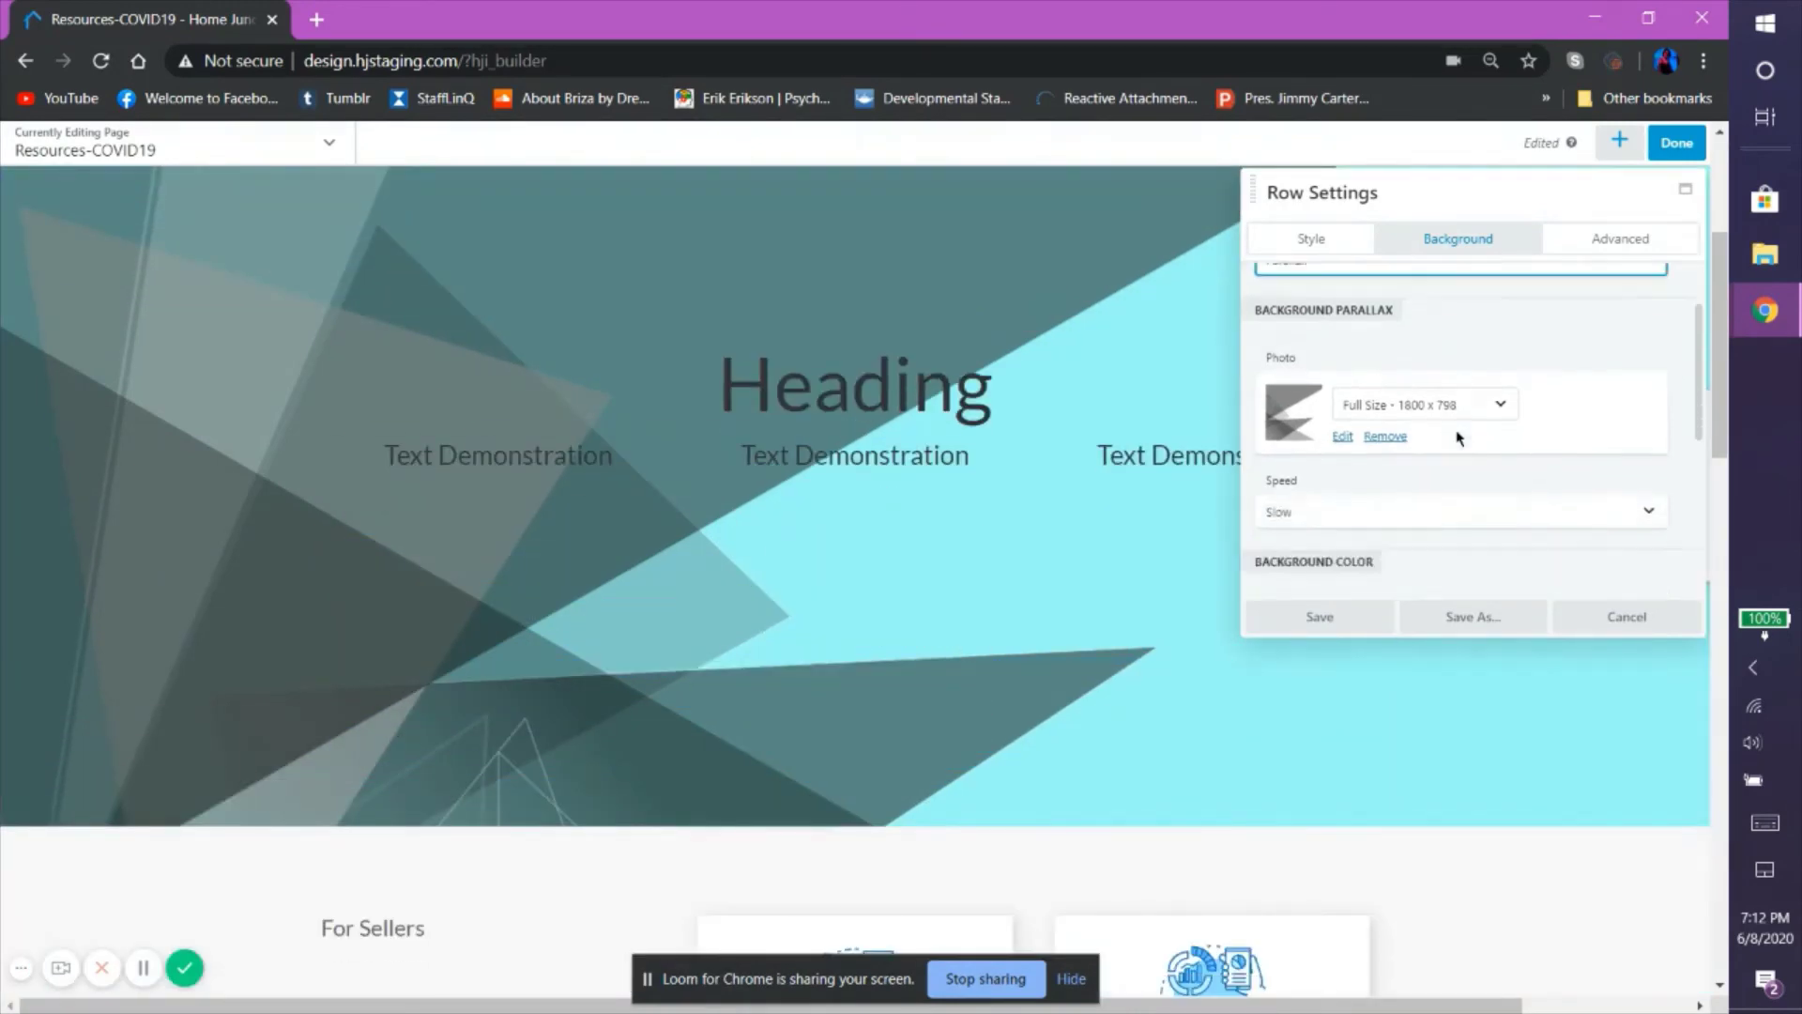
{"action": "left_click", "coordinate": [1448, 374]}
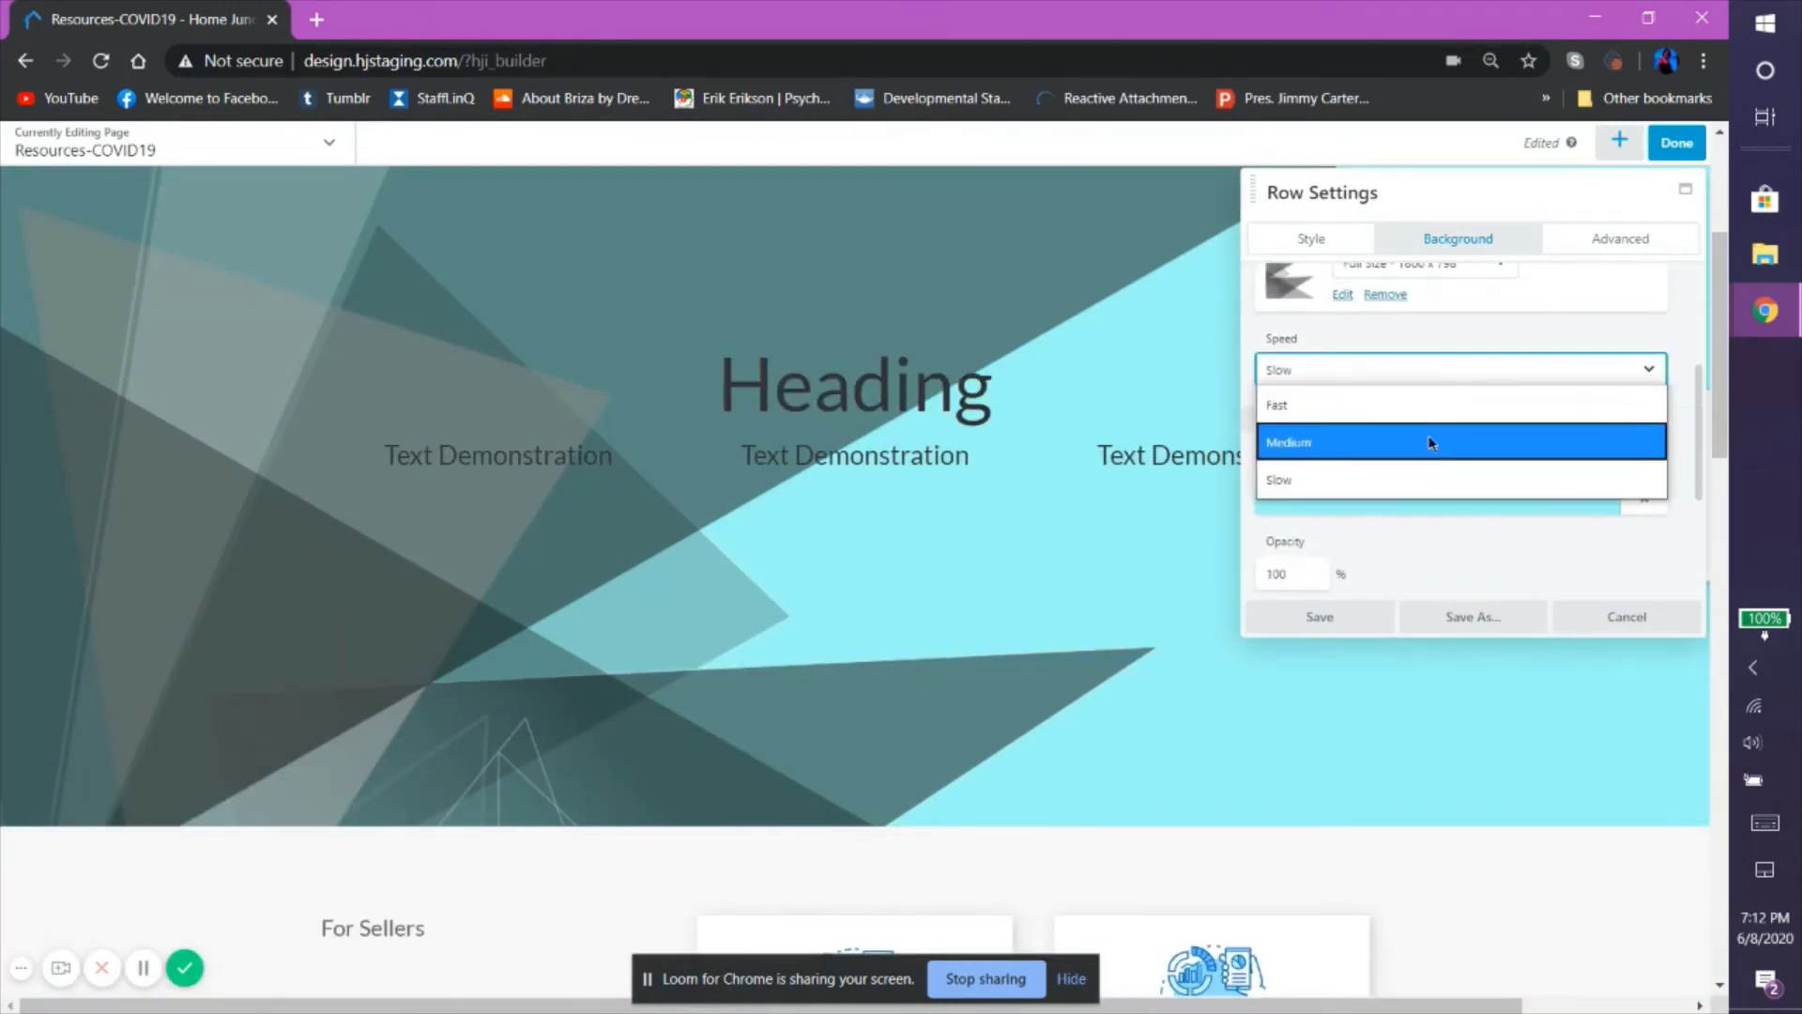
{"action": "left_click", "coordinate": [1470, 404]}
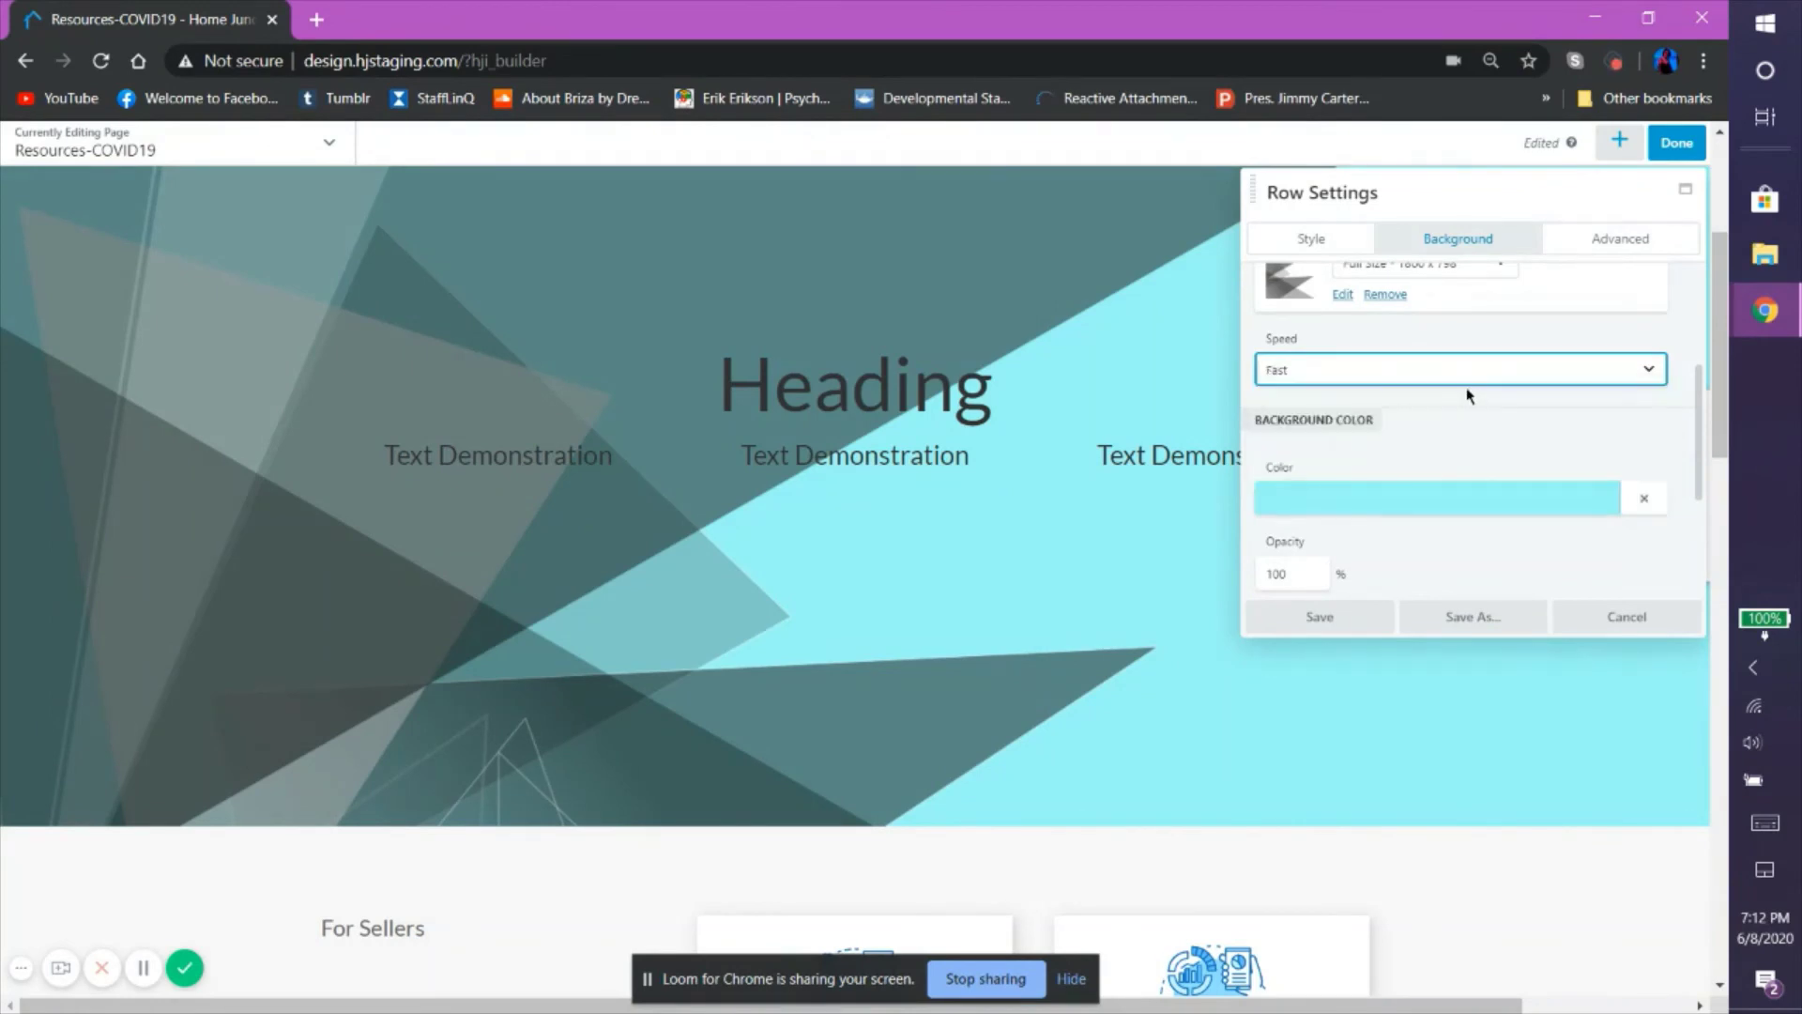
{"action": "scroll", "coordinate": [1468, 394], "scroll_direction": "up", "scroll_amount": 1}
{"action": "scroll", "coordinate": [913, 458], "scroll_direction": "up", "scroll_amount": 2}
{"action": "scroll", "coordinate": [915, 457], "scroll_direction": "up", "scroll_amount": 1}
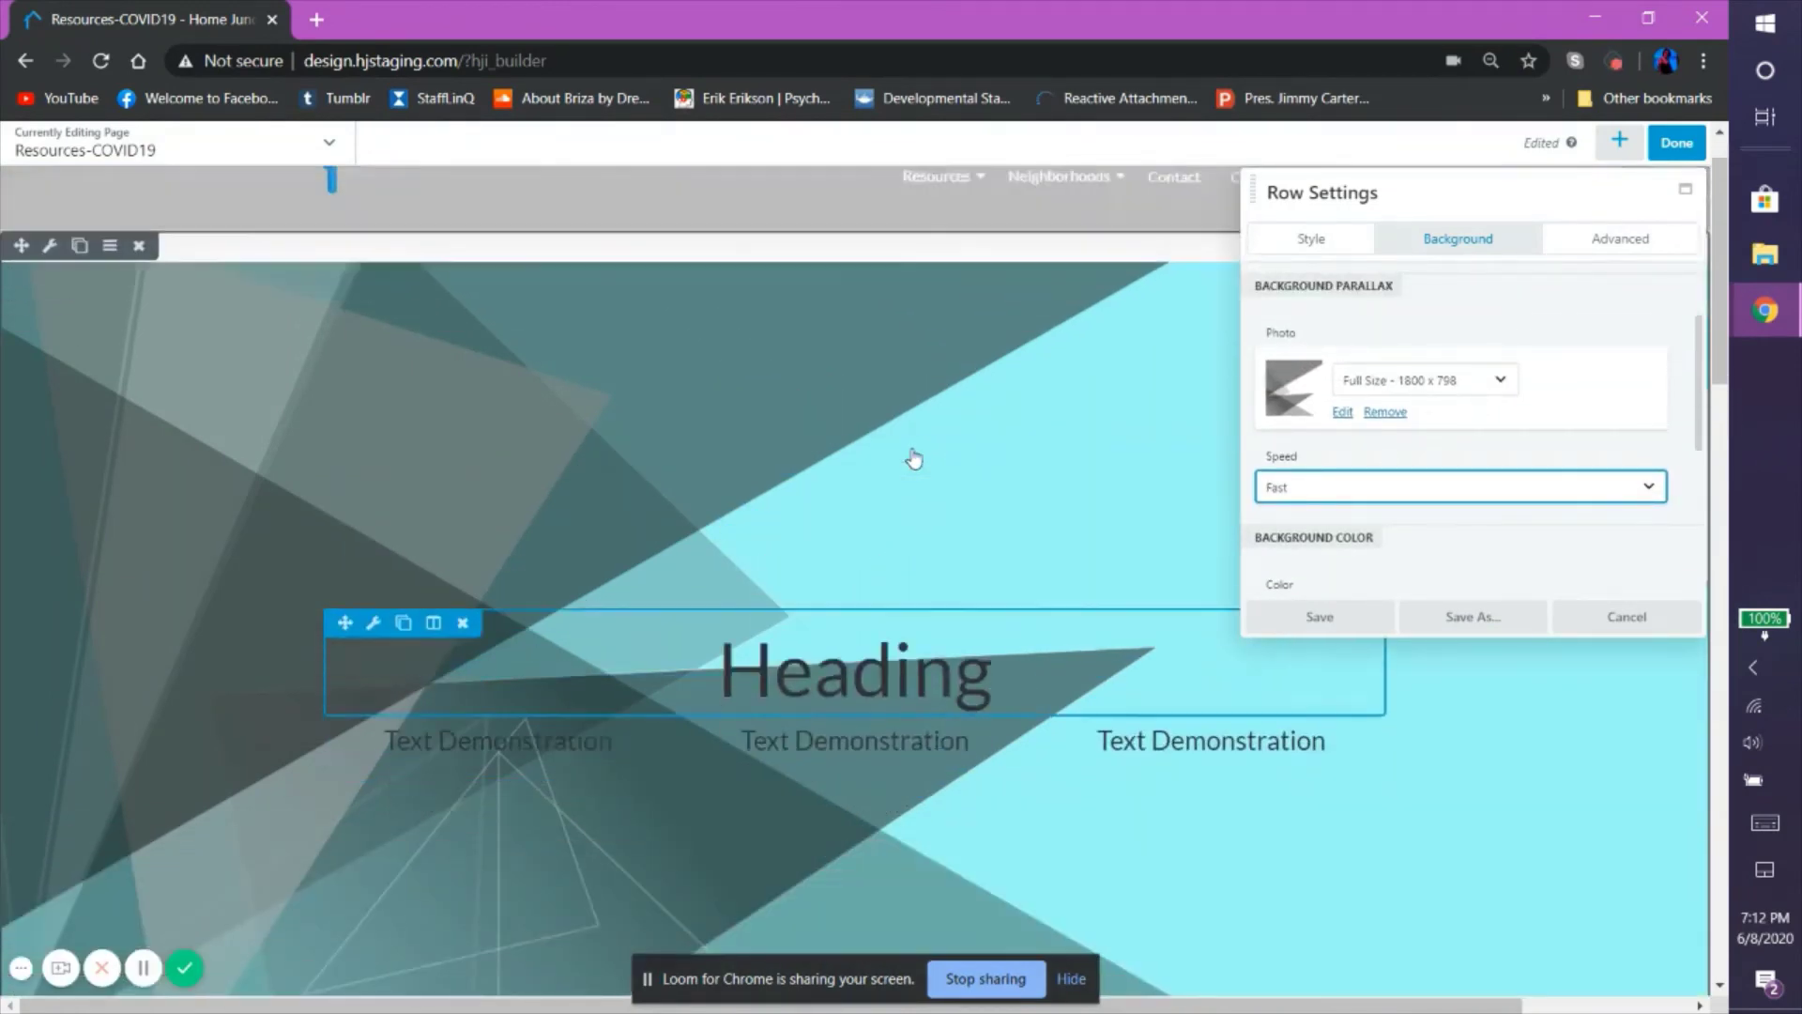
{"action": "scroll", "coordinate": [918, 470], "scroll_direction": "down", "scroll_amount": 2}
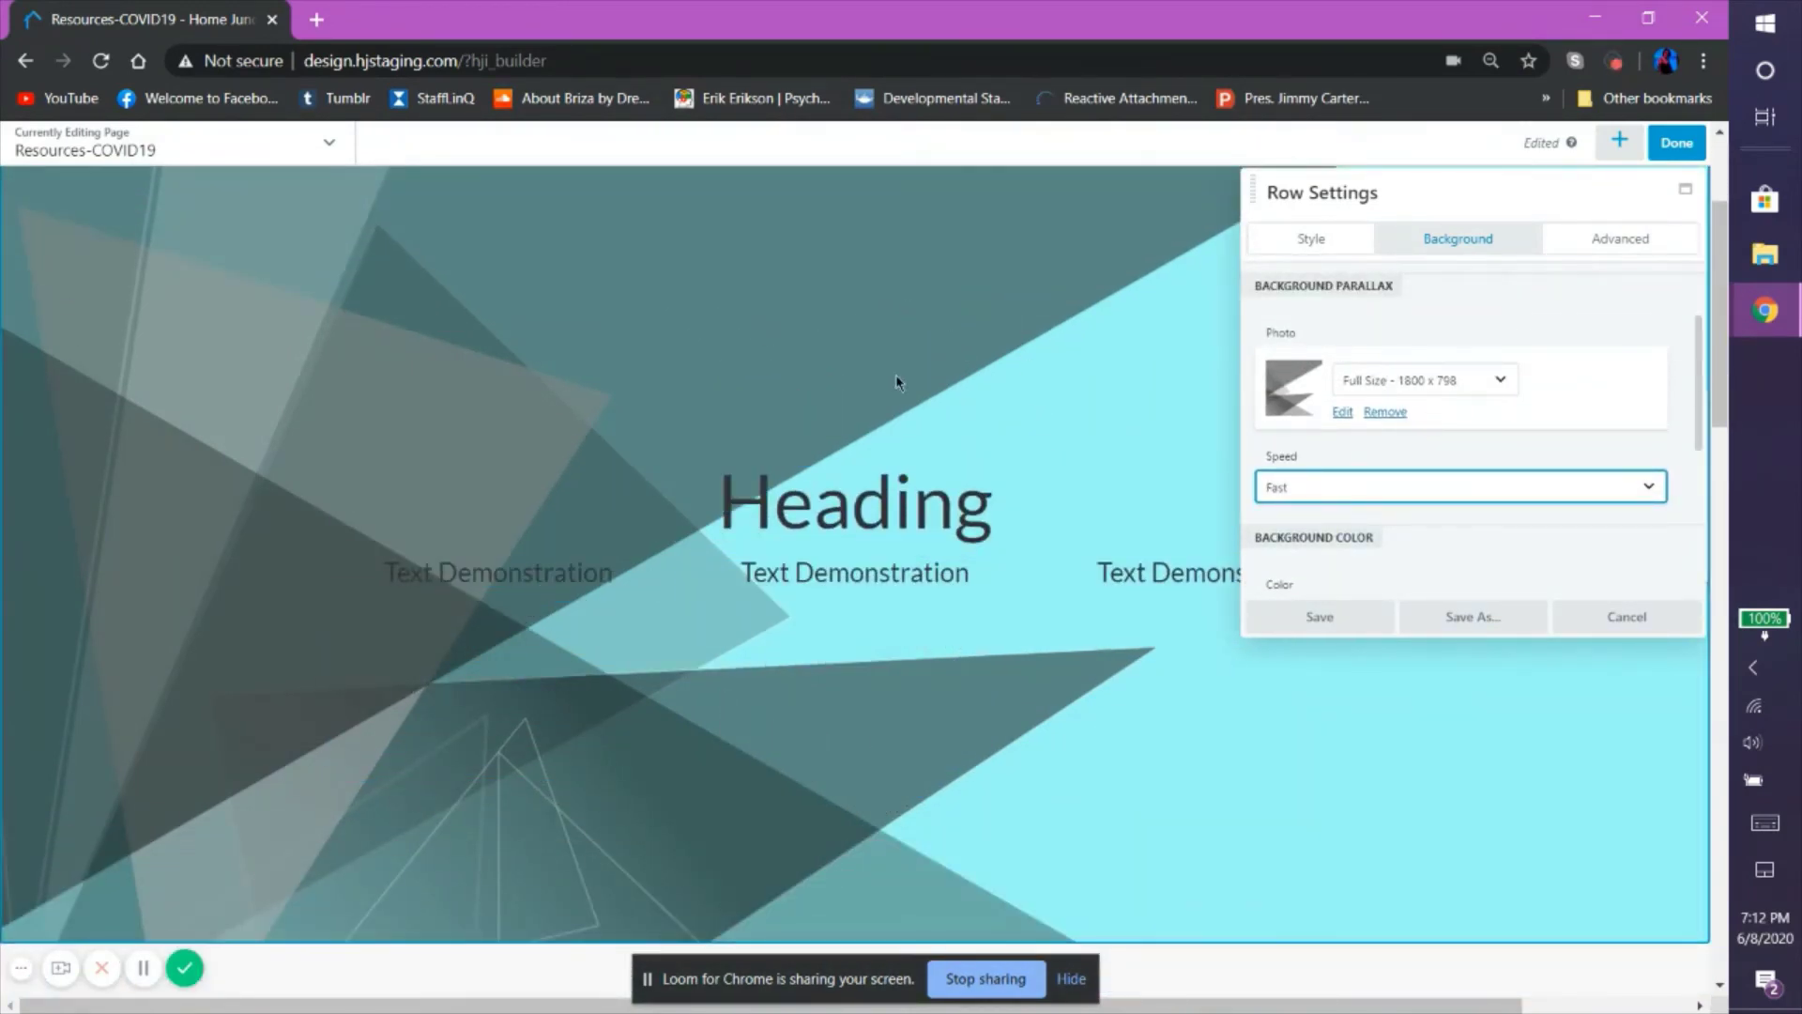
{"action": "scroll", "coordinate": [906, 396], "scroll_direction": "up", "scroll_amount": 2}
{"action": "scroll", "coordinate": [998, 430], "scroll_direction": "down", "scroll_amount": 2}
Set the row's top margin to 10 em in the advanced spacing settings.
{"action": "left_click", "coordinate": [1621, 242]}
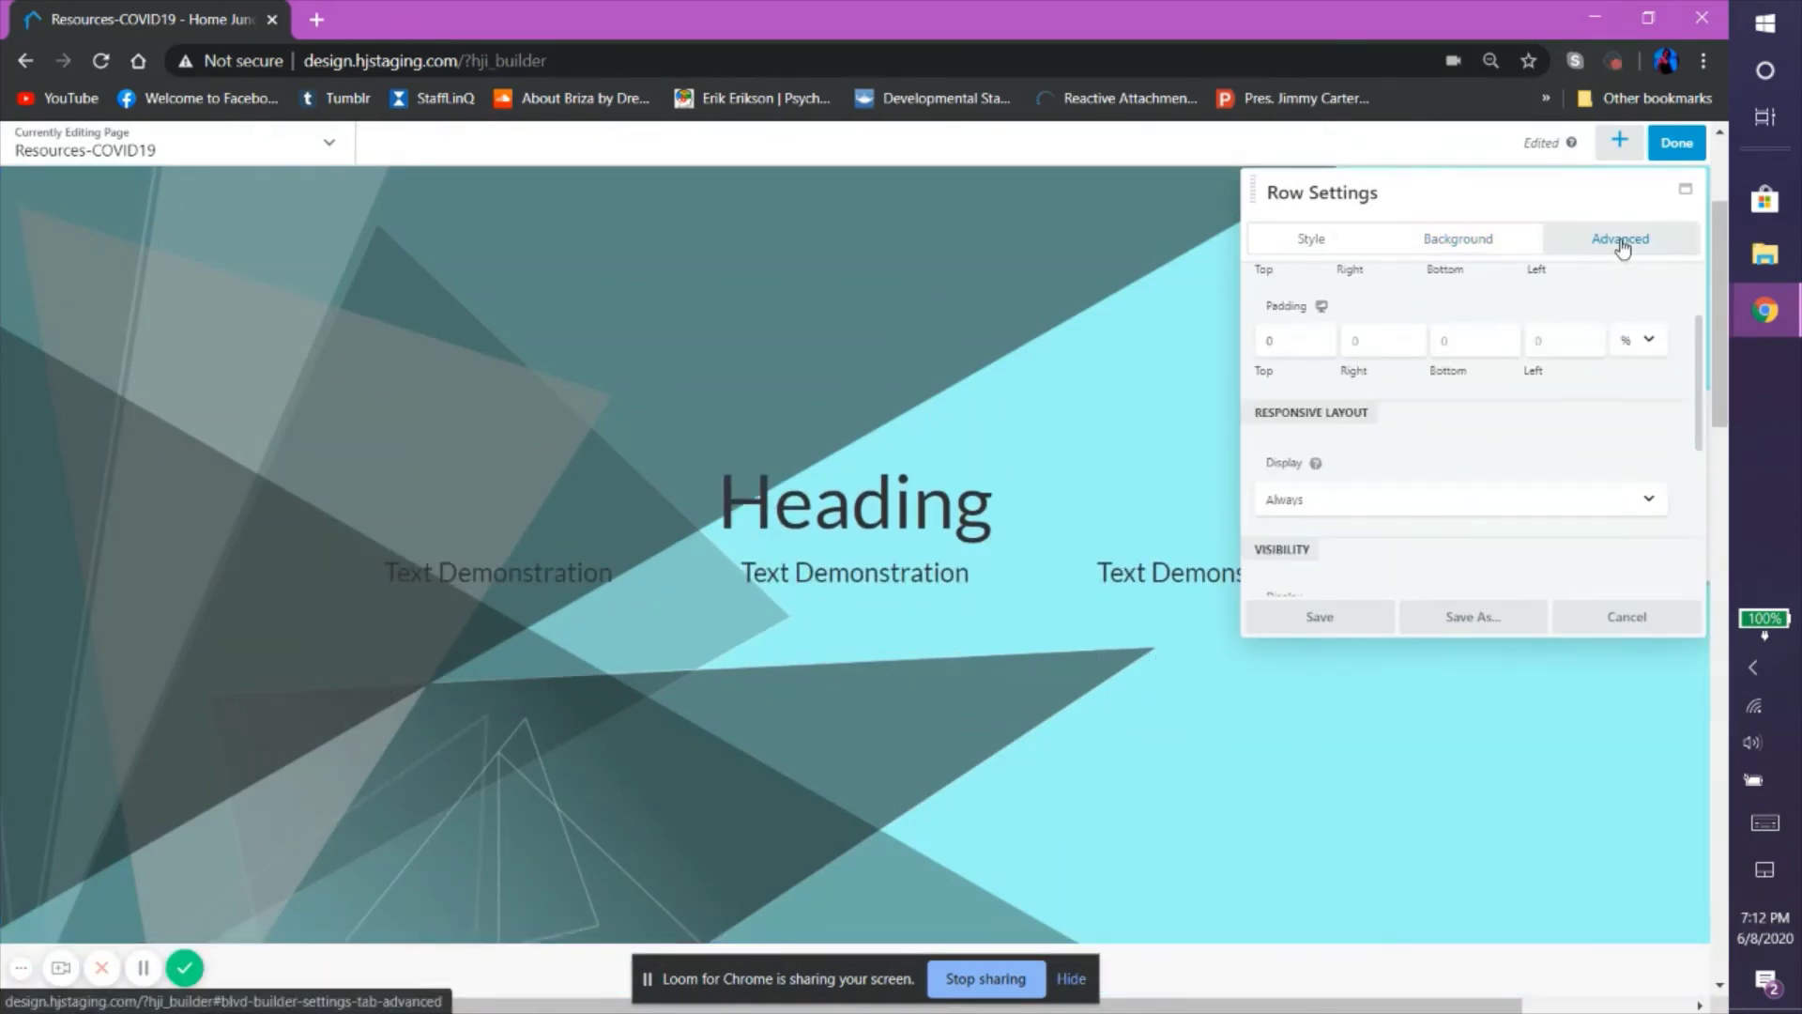
{"action": "scroll", "coordinate": [1173, 488], "scroll_direction": "up", "scroll_amount": 3}
{"action": "scroll", "coordinate": [1502, 474], "scroll_direction": "up", "scroll_amount": 2}
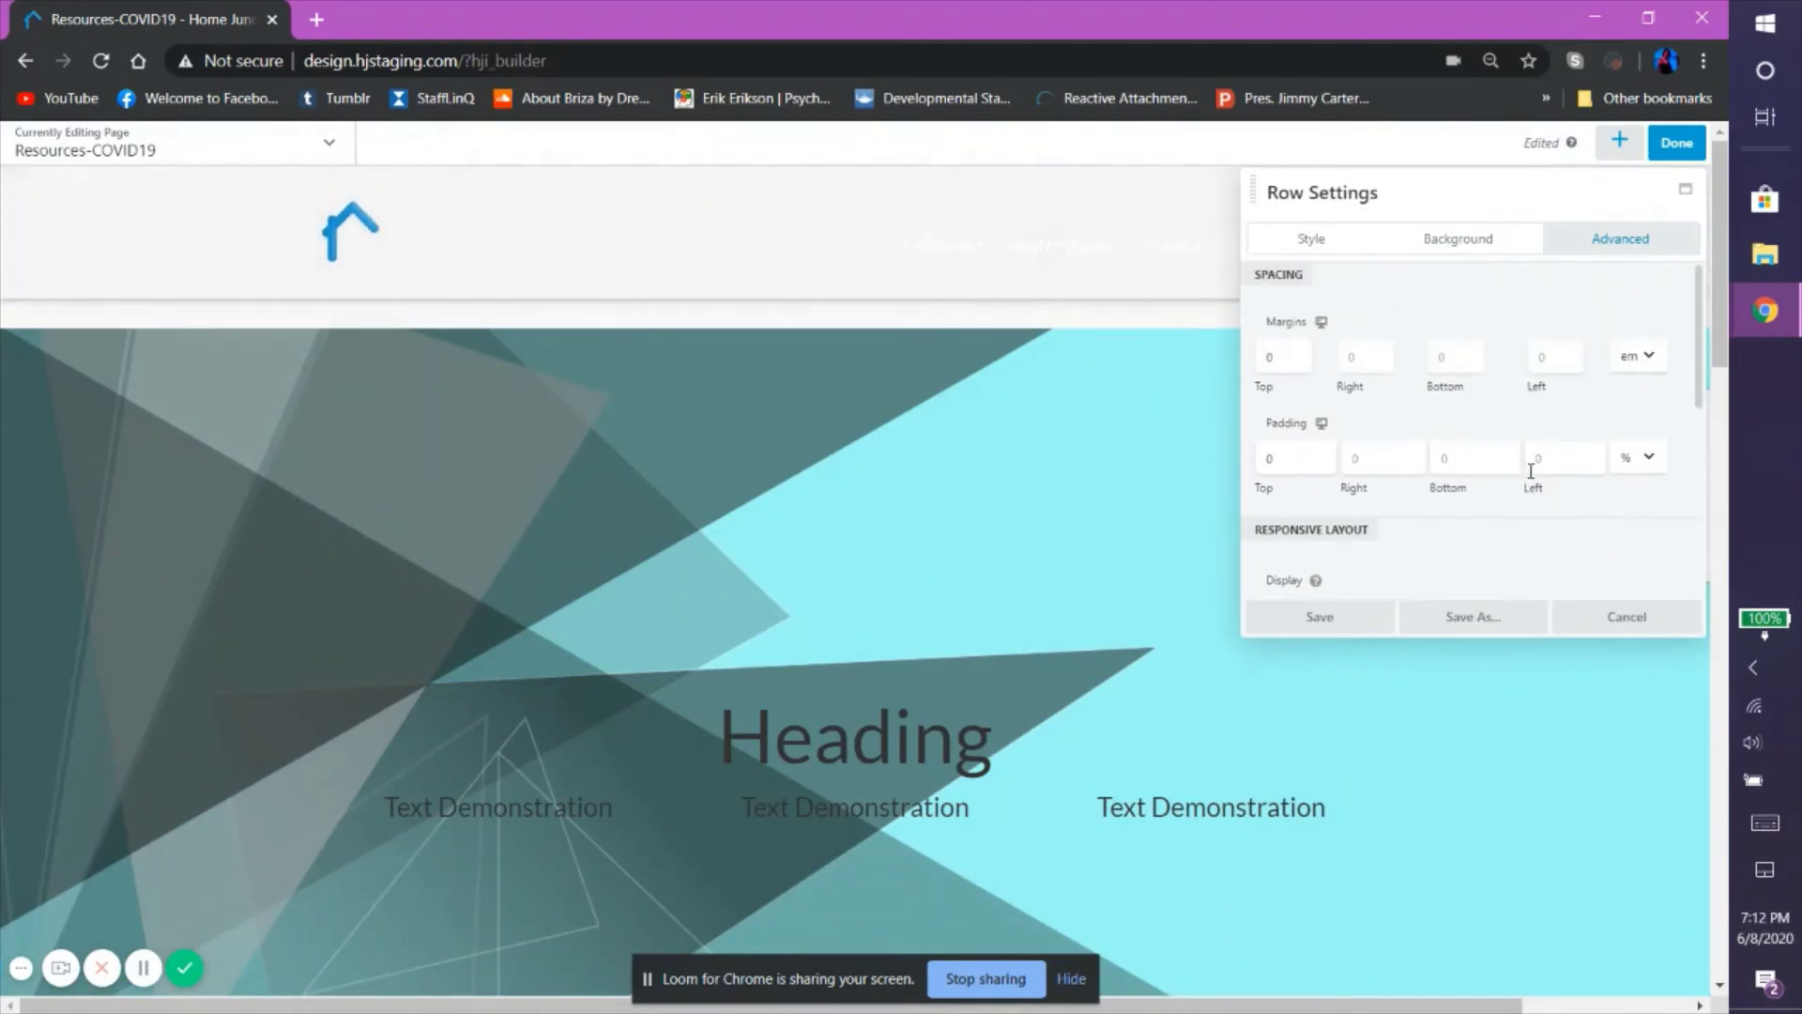
{"action": "left_click", "coordinate": [1277, 368]}
{"action": "type", "text": "10"}
{"action": "left_click", "coordinate": [1466, 279]}
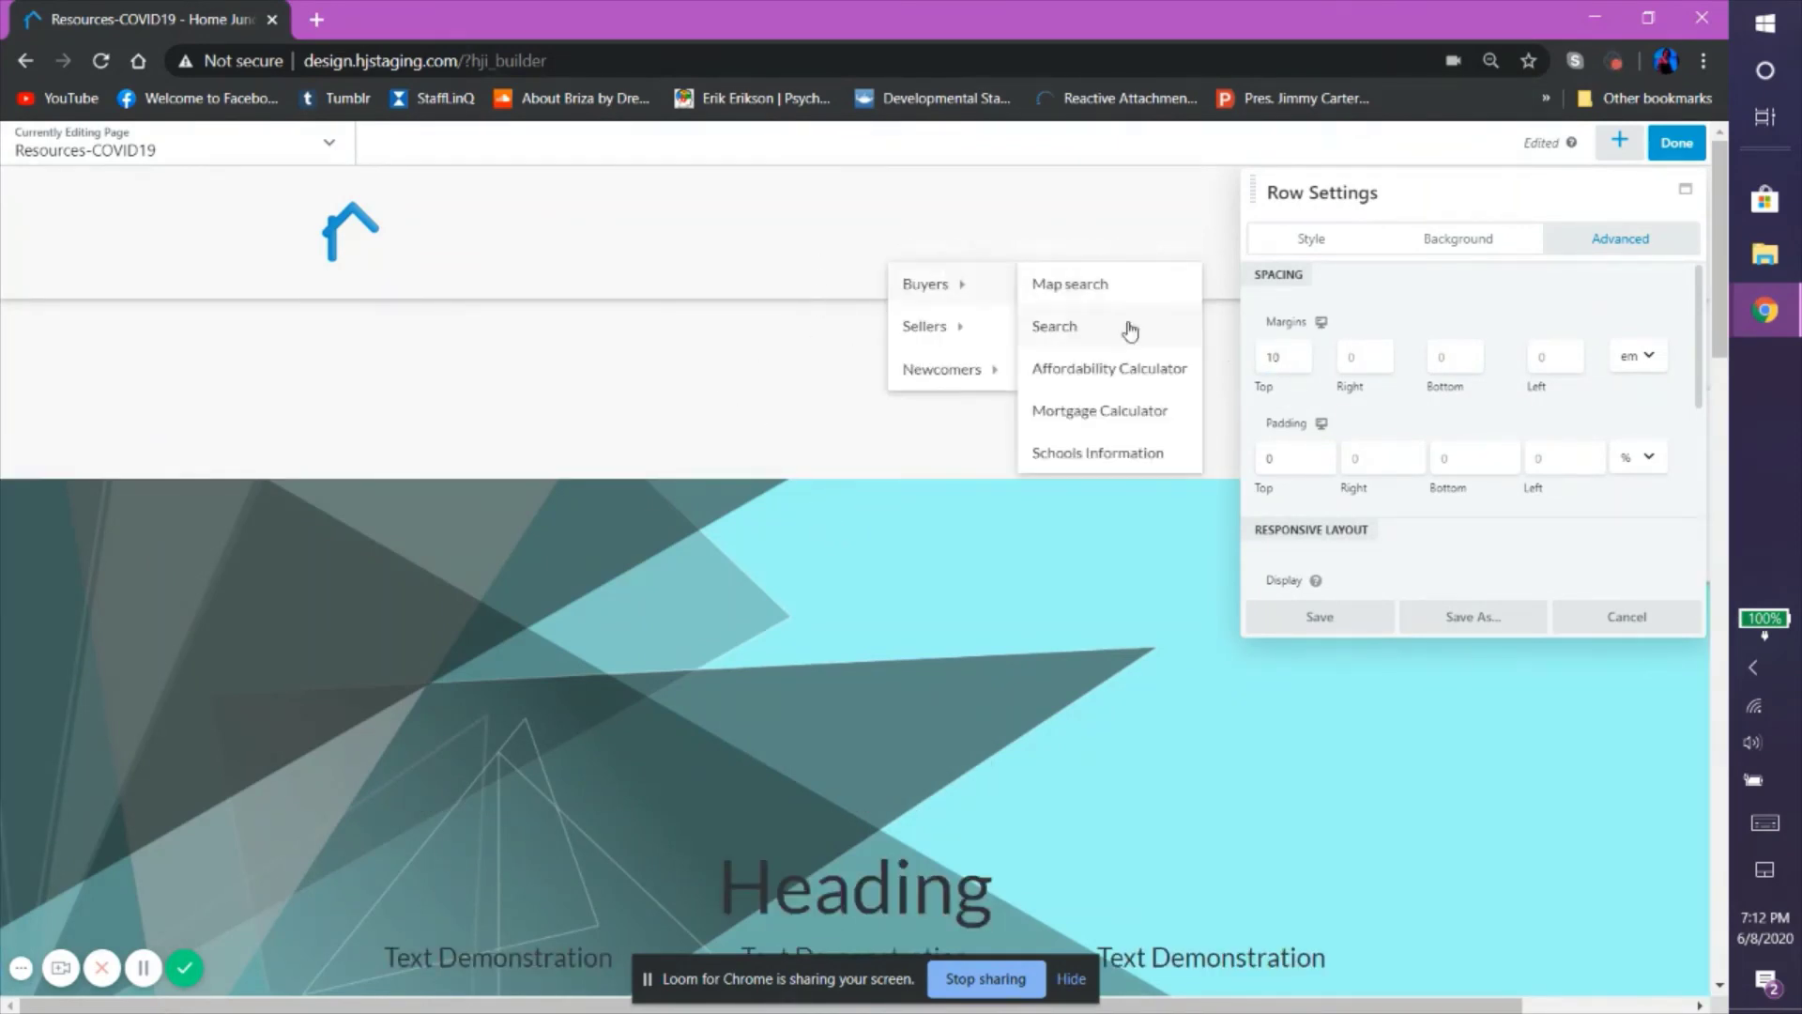
Clear the row's top margin and set its top padding to 9%.
{"action": "double_click", "coordinate": [1279, 357]}
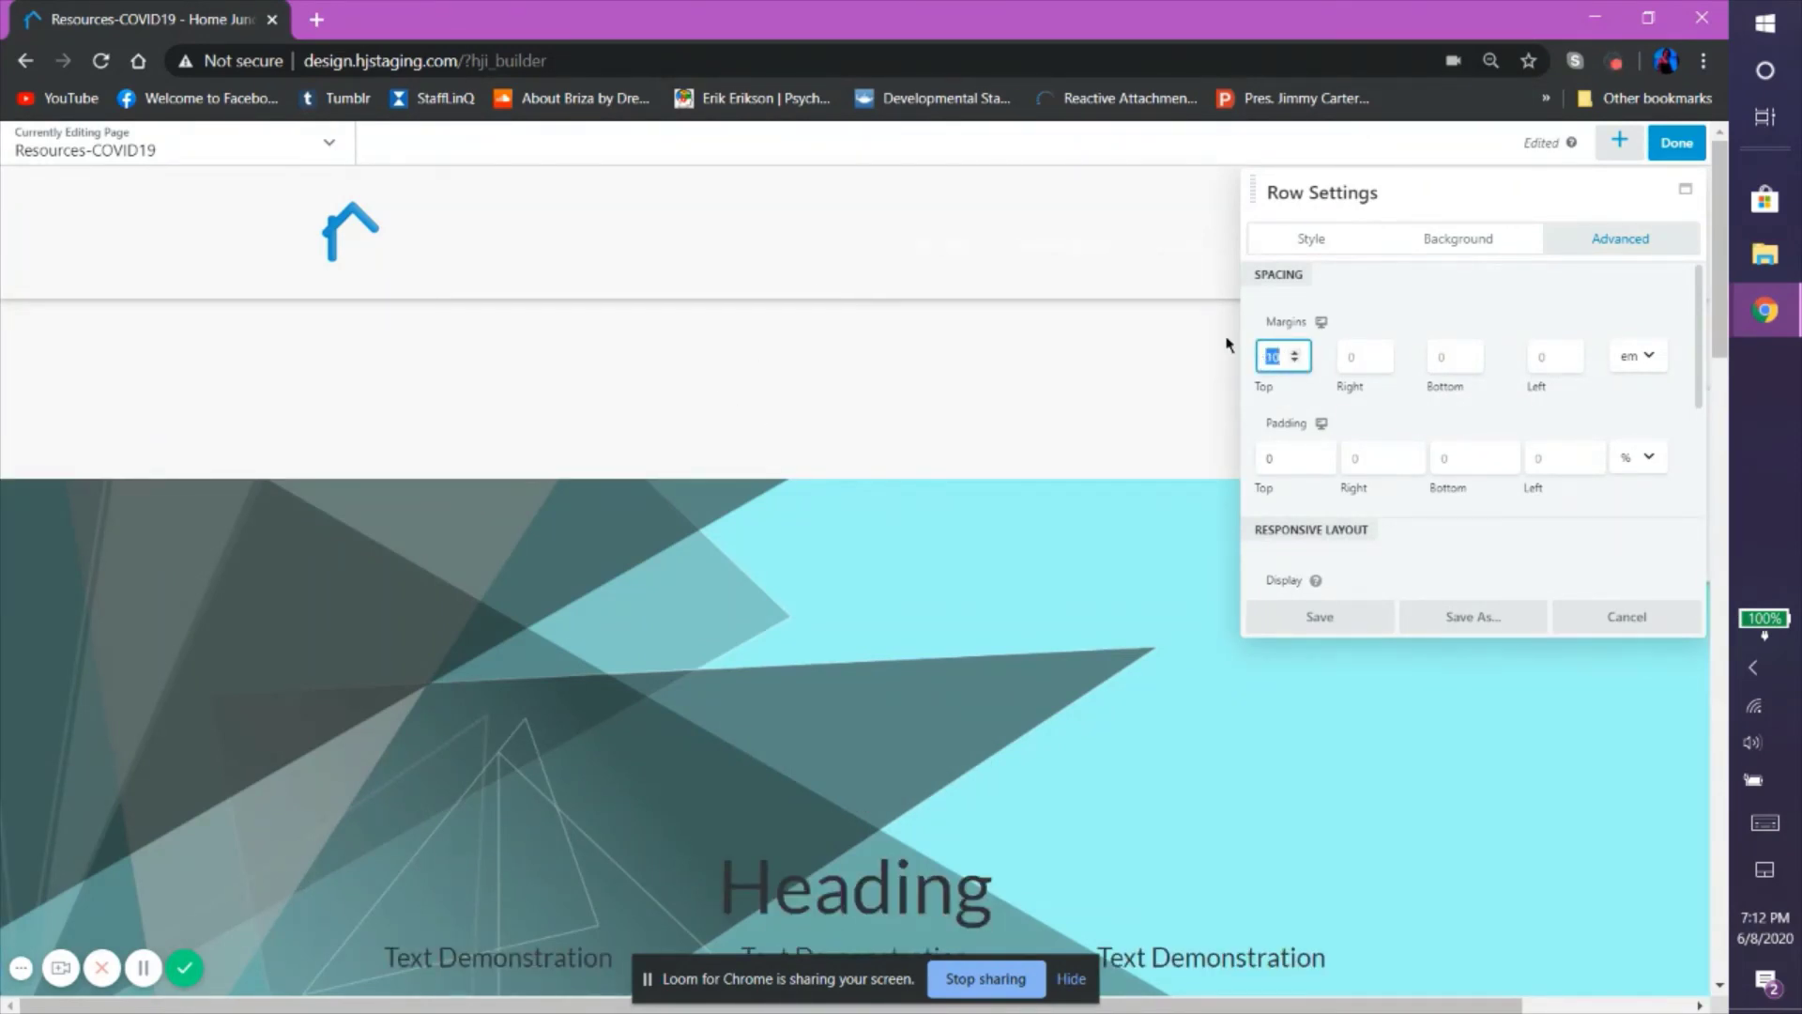
{"action": "left_click", "coordinate": [1283, 459]}
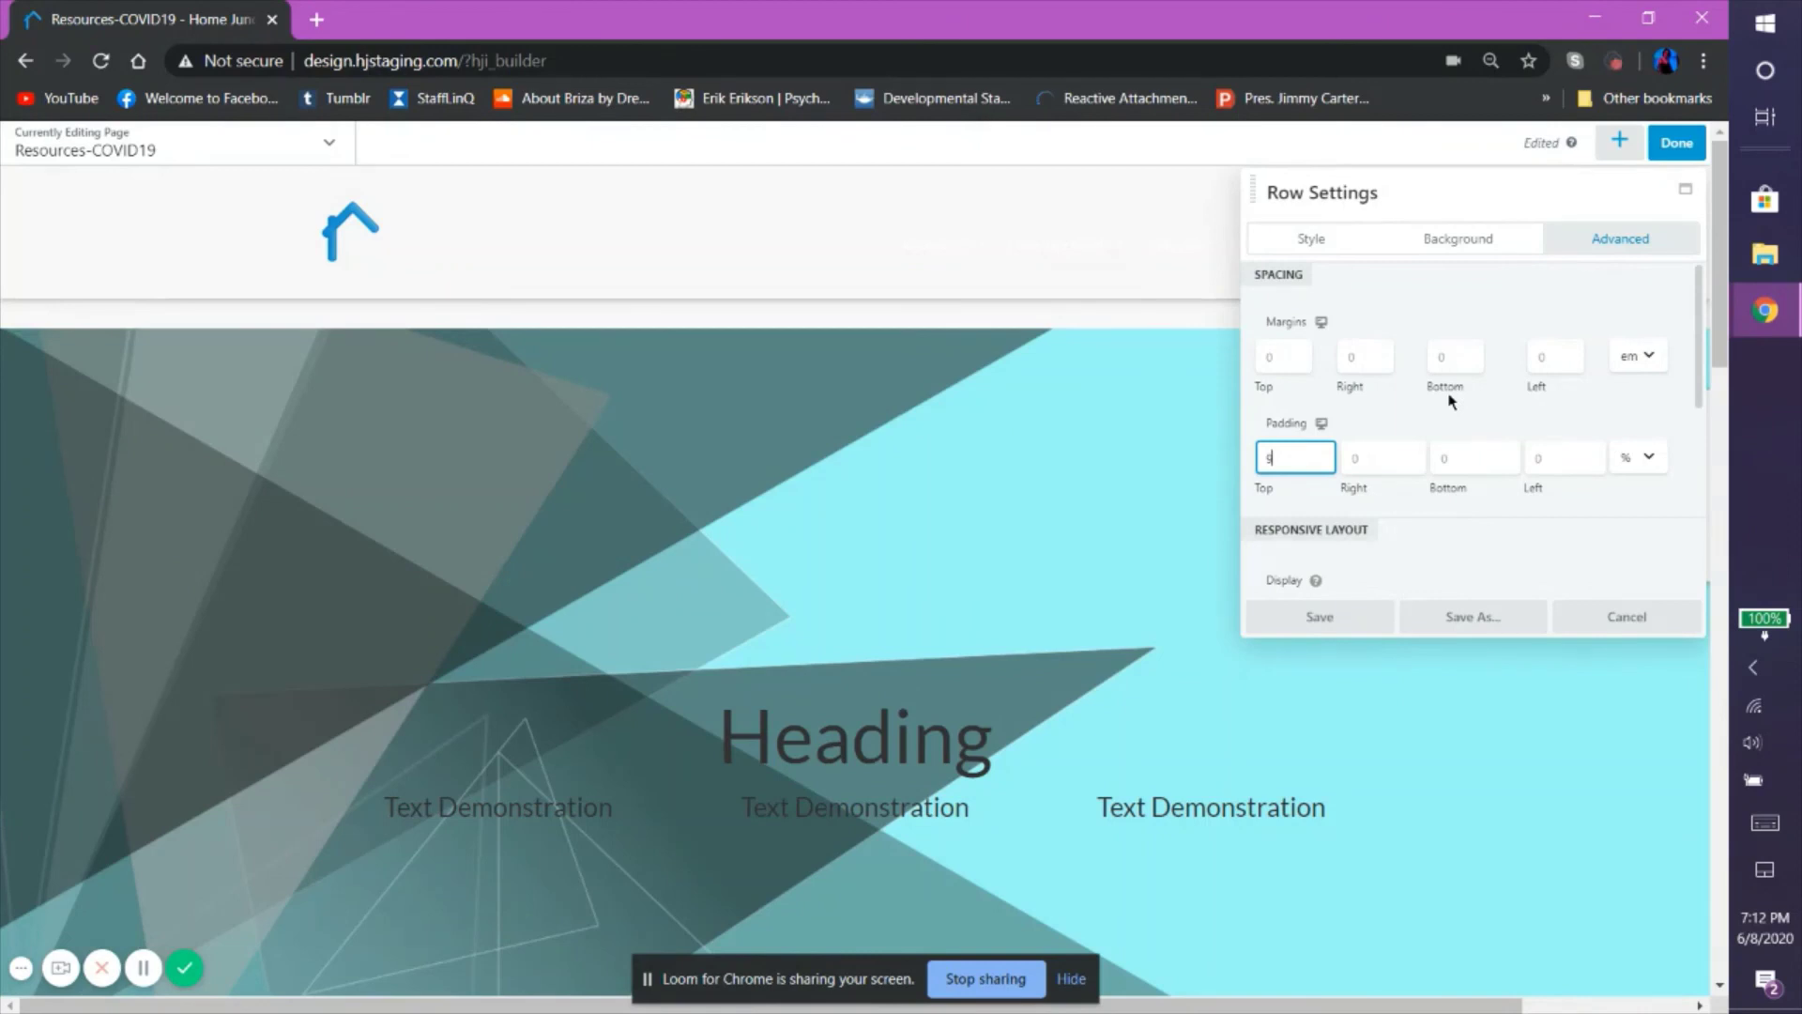
{"action": "left_click", "coordinate": [1362, 437]}
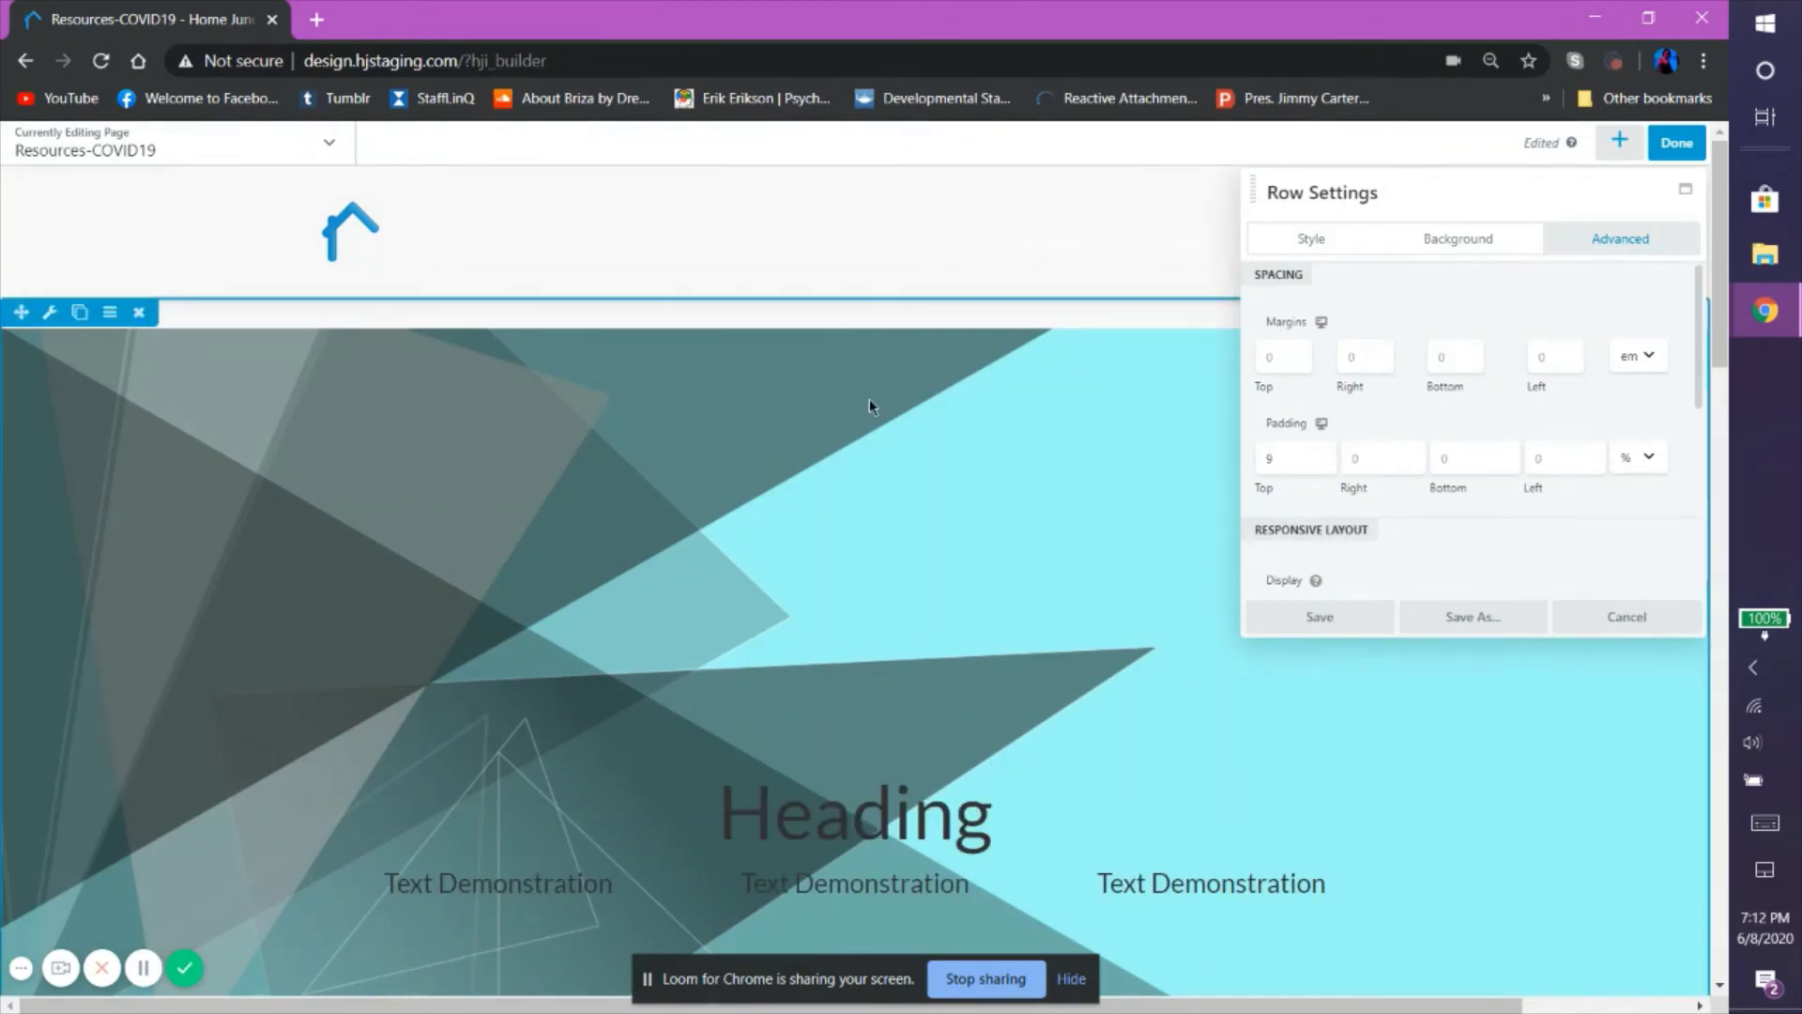
Set the row's top padding to 99% and look at its effect on the page.
{"action": "left_click", "coordinate": [1279, 448]}
{"action": "type", "text": "9"}
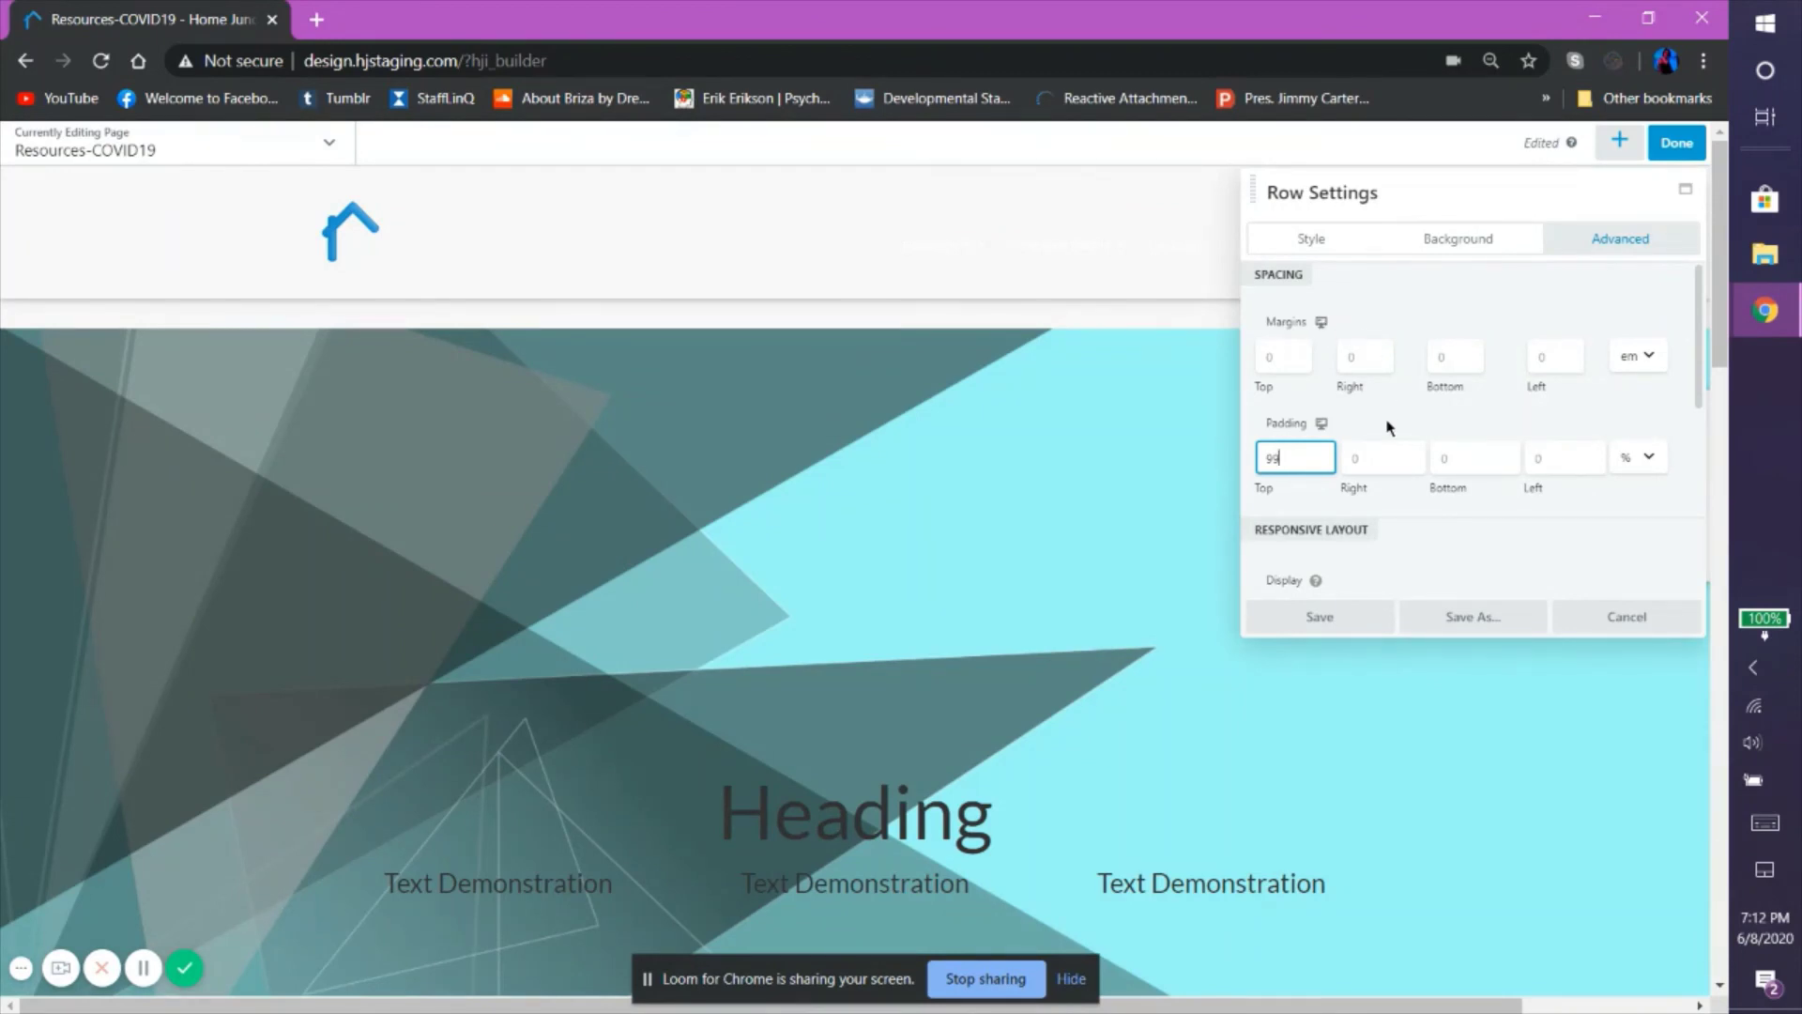
{"action": "left_click", "coordinate": [1389, 419]}
{"action": "scroll", "coordinate": [866, 798], "scroll_direction": "down", "scroll_amount": 5}
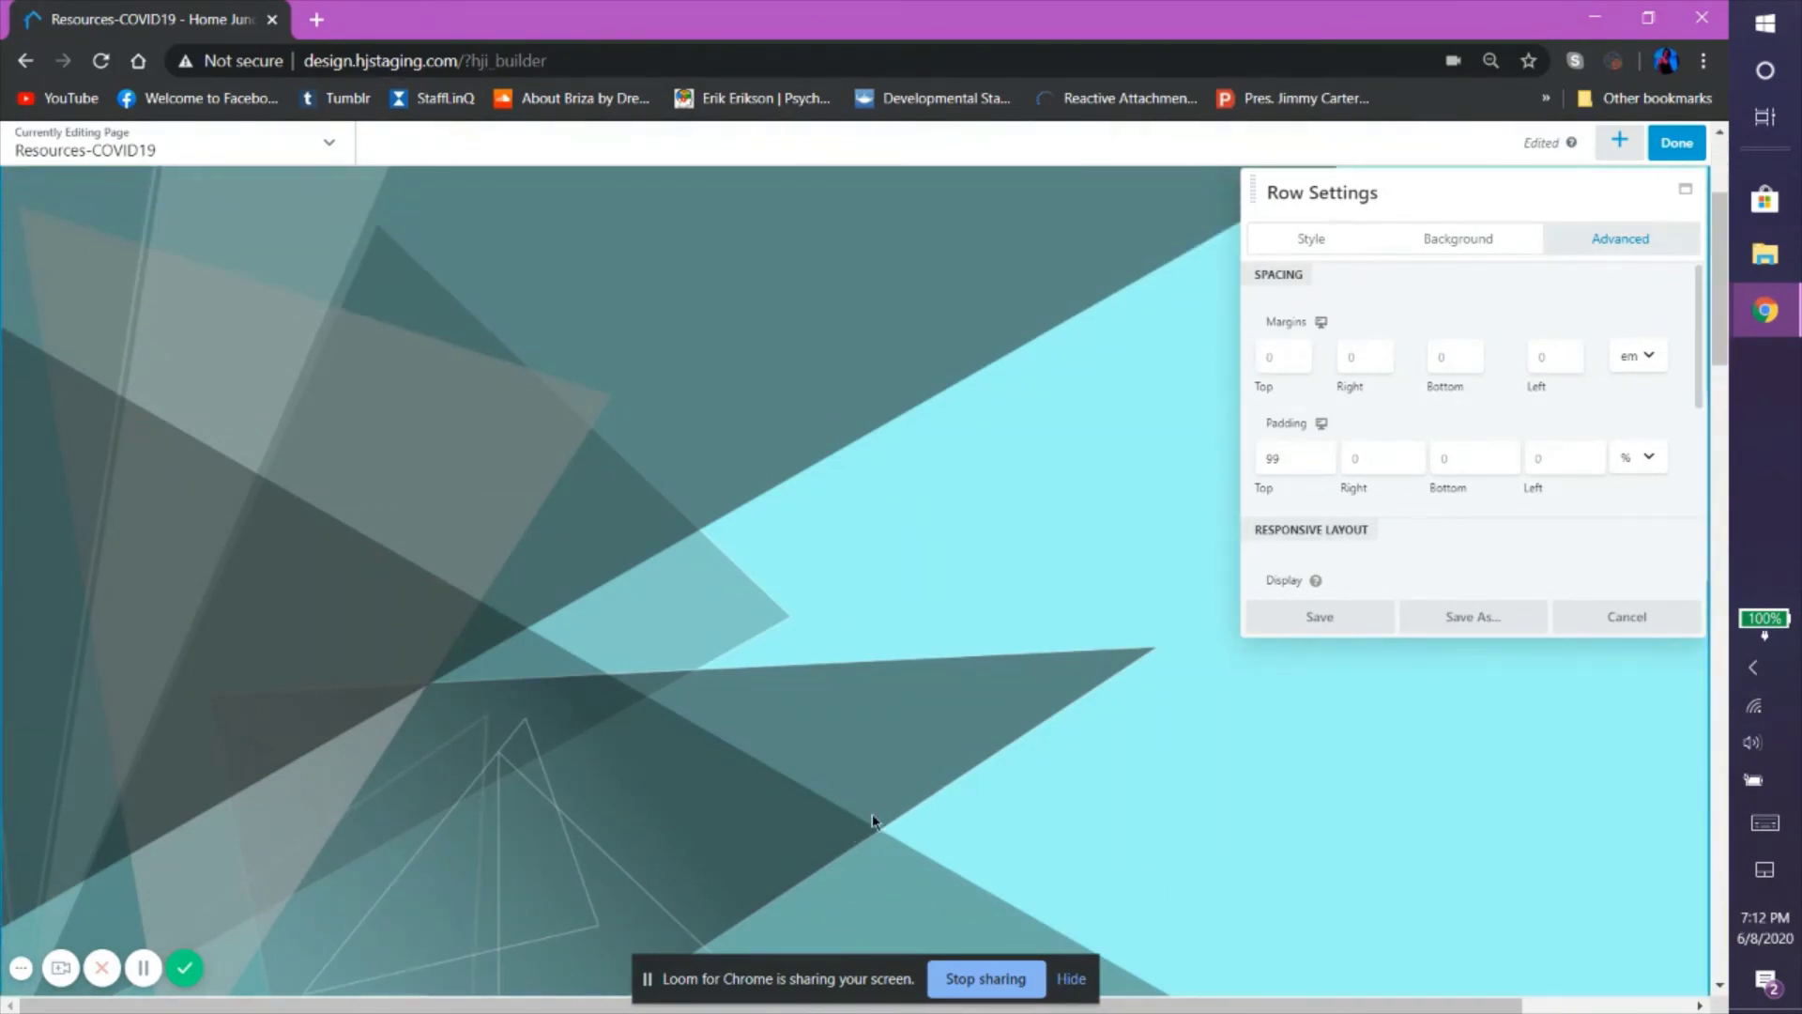
{"action": "scroll", "coordinate": [865, 808], "scroll_direction": "up", "scroll_amount": 3}
Reset the row's top padding to 0.
{"action": "double_click", "coordinate": [1268, 459]}
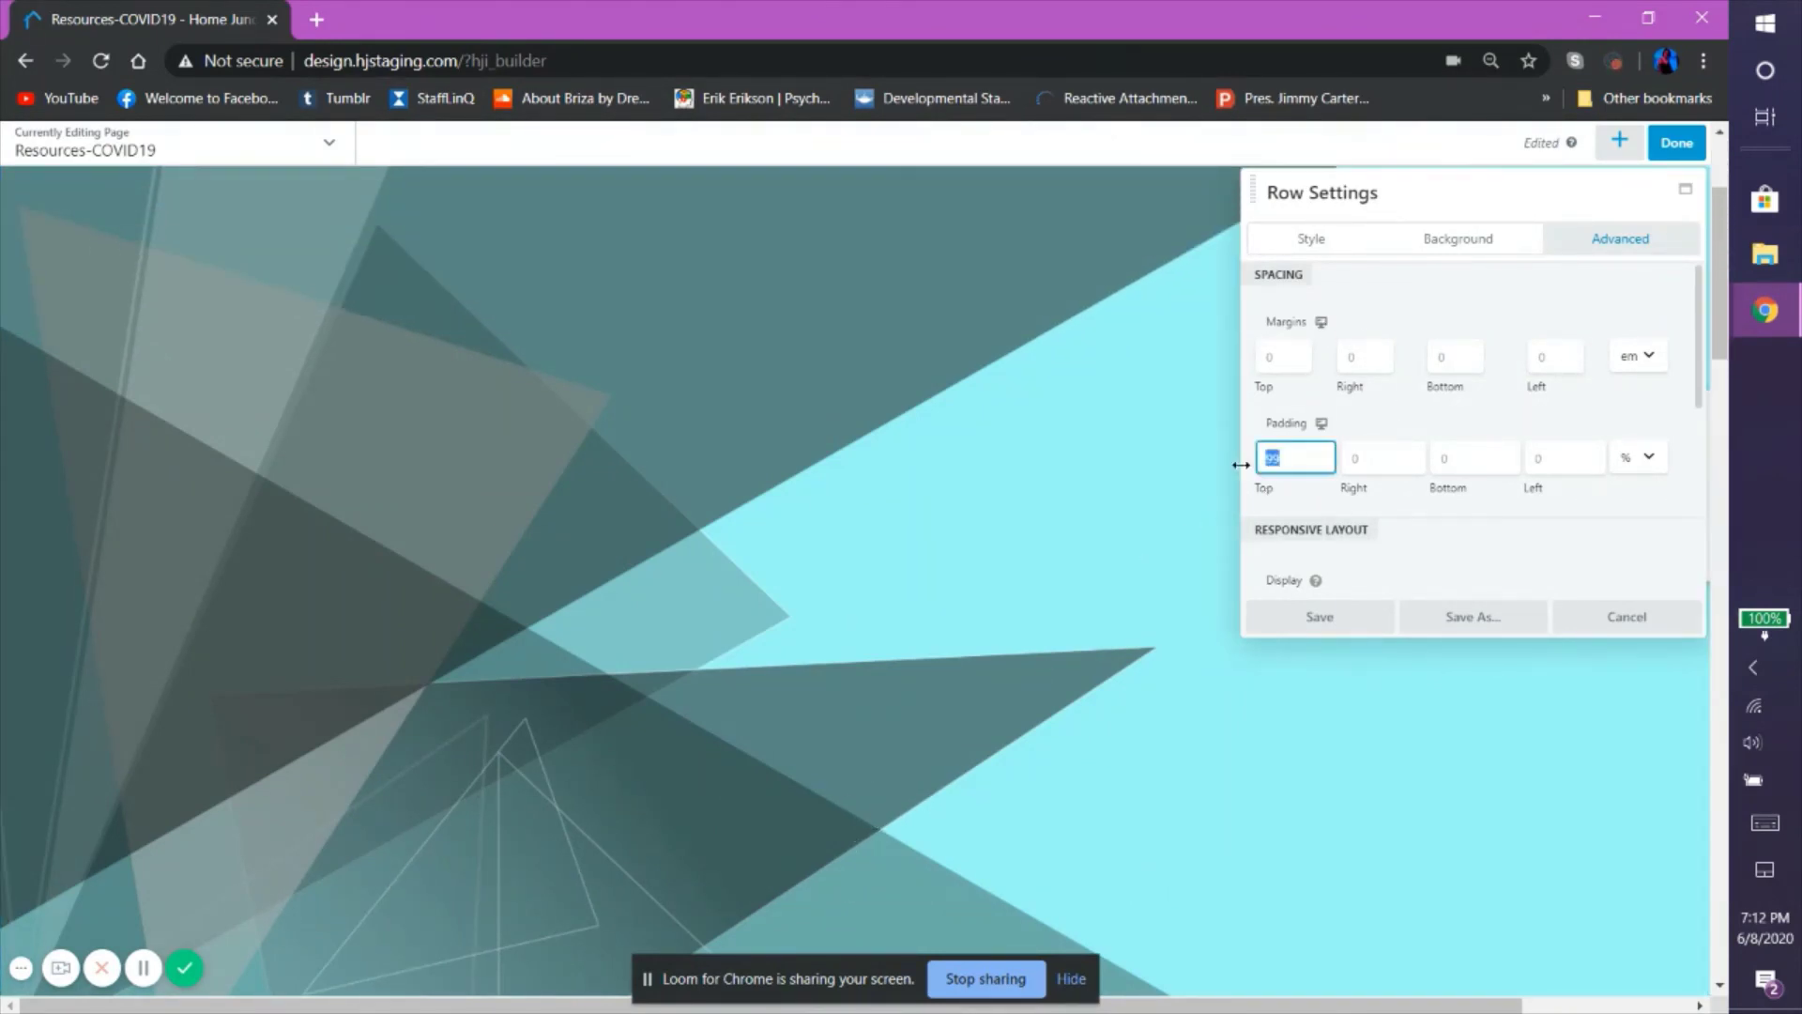
{"action": "key", "text": "BackSpace"}
{"action": "left_click", "coordinate": [1417, 439]}
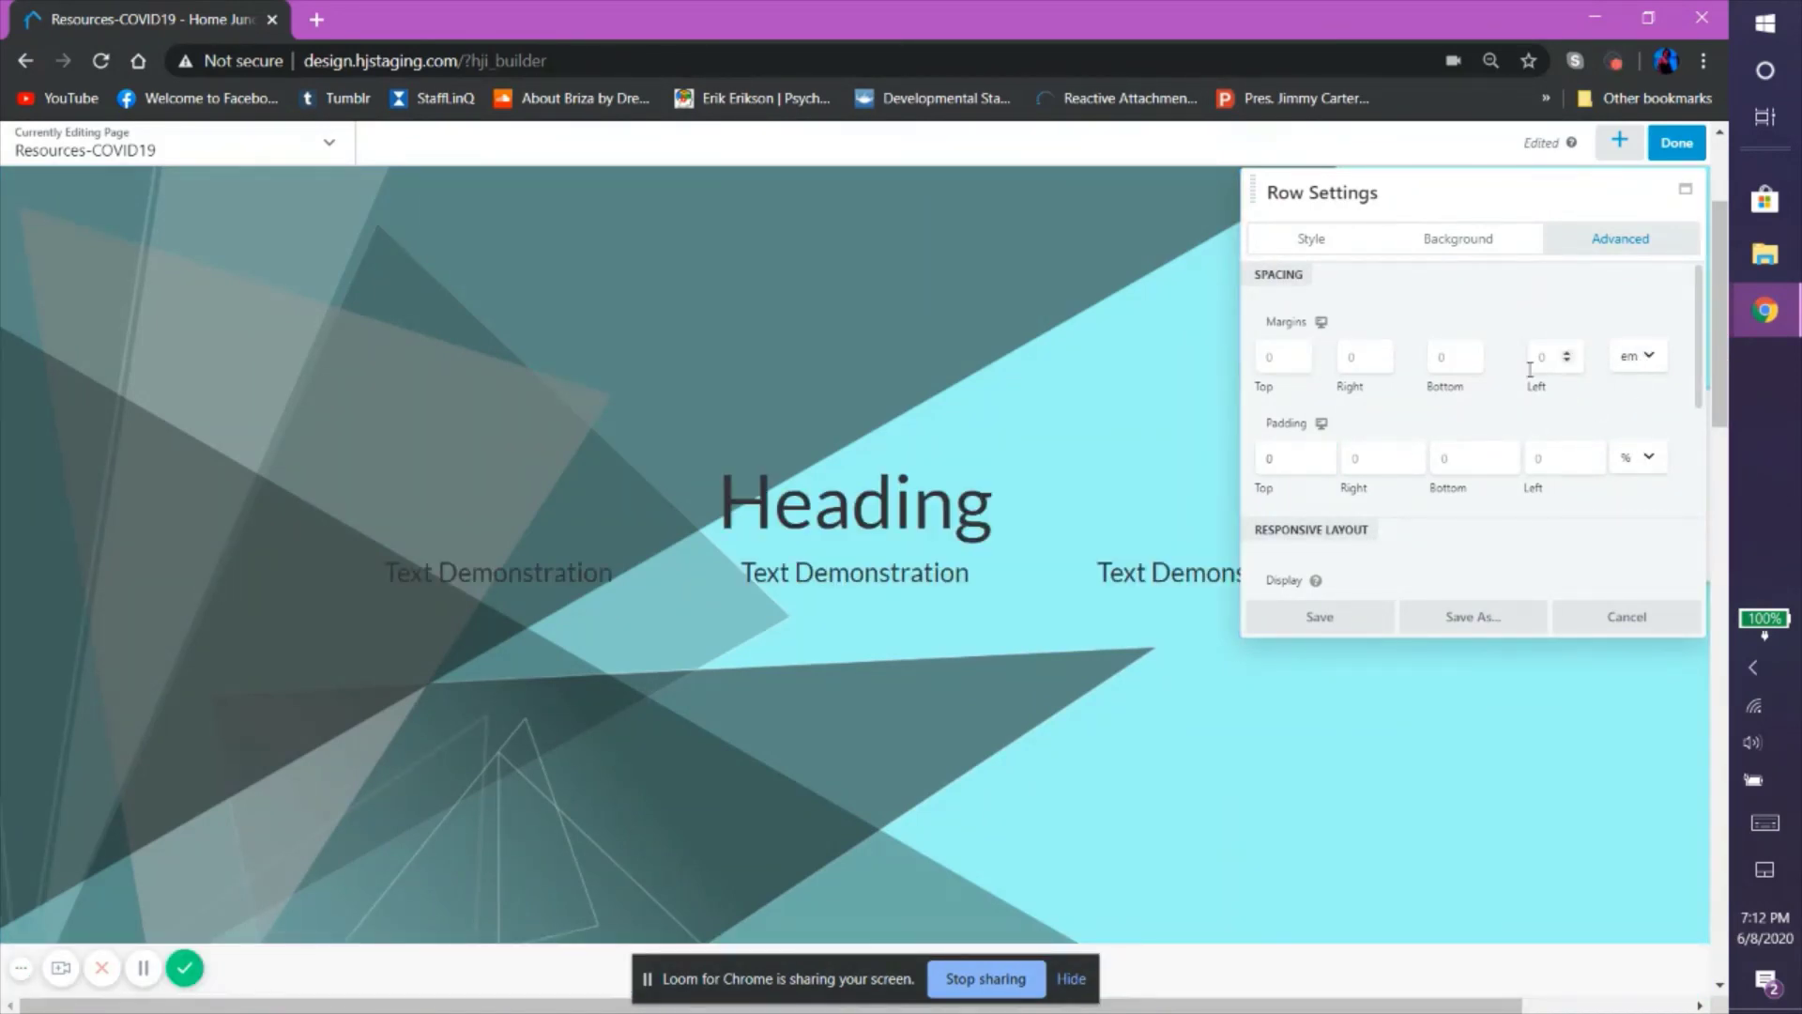
Review the display options for the row's responsive layout and visibility, leaving both at Always.
{"action": "scroll", "coordinate": [1255, 336], "scroll_direction": "down", "scroll_amount": 3}
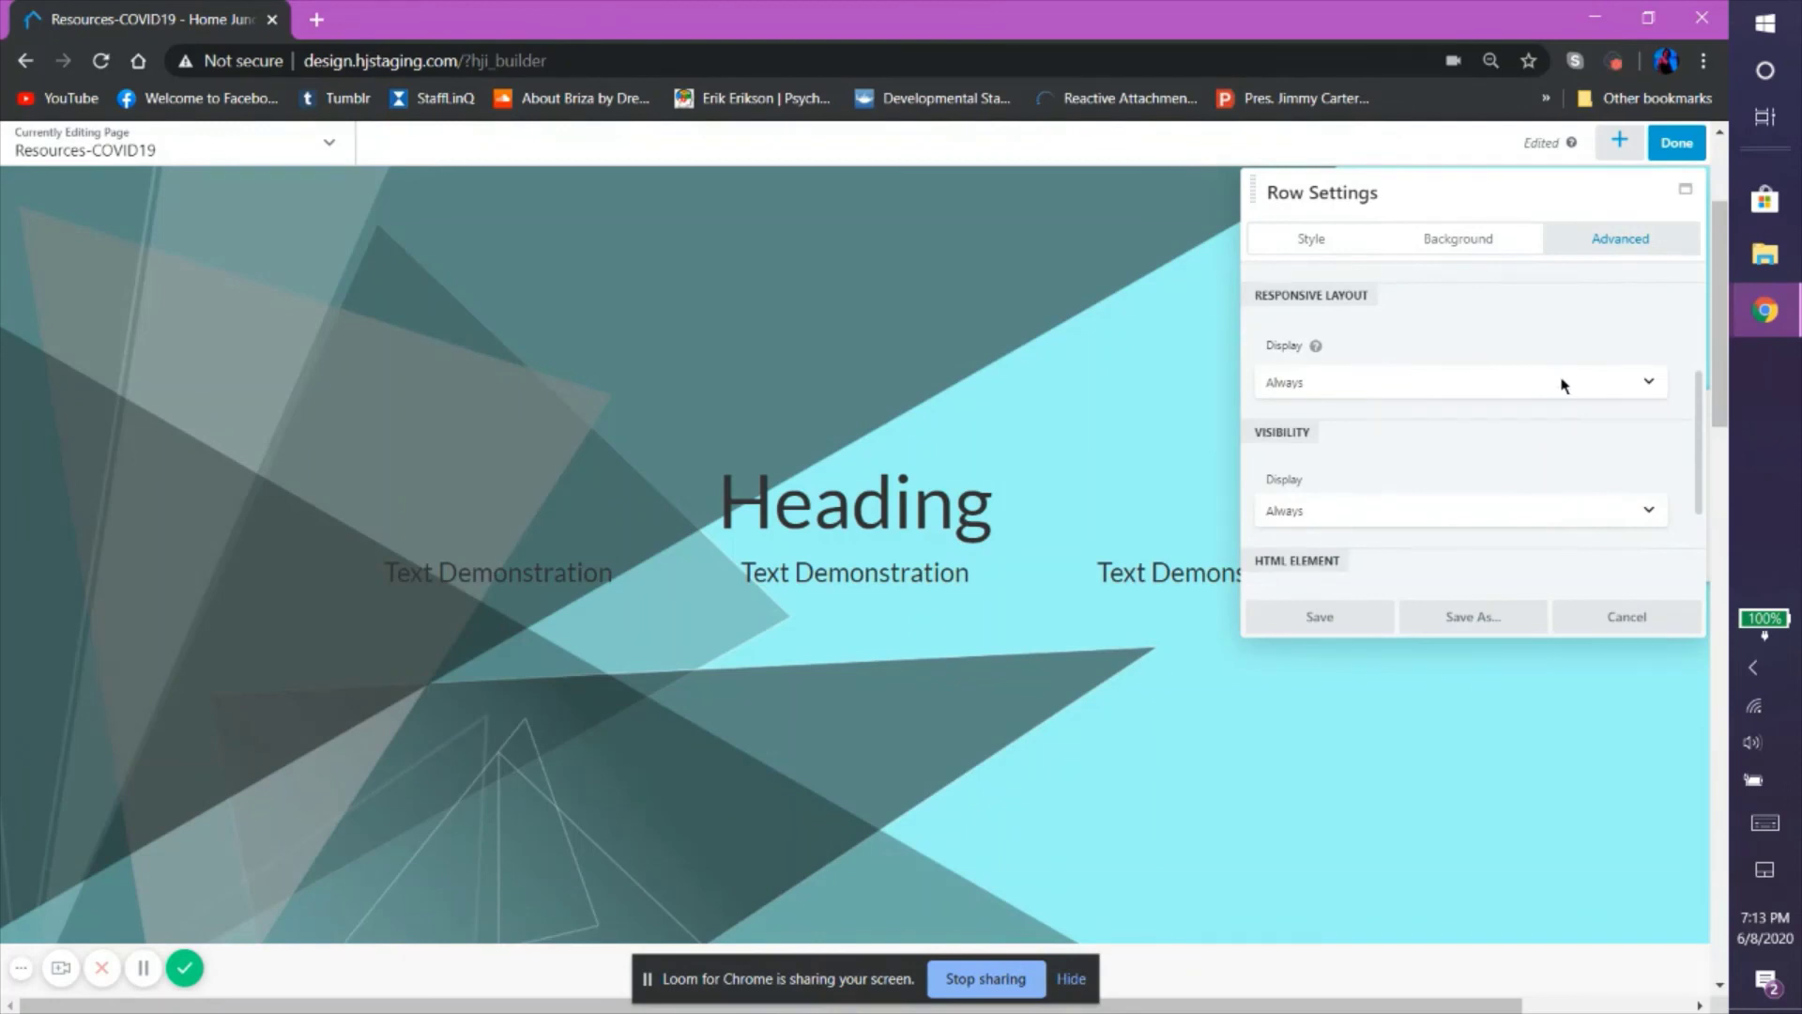
{"action": "left_click", "coordinate": [1563, 385]}
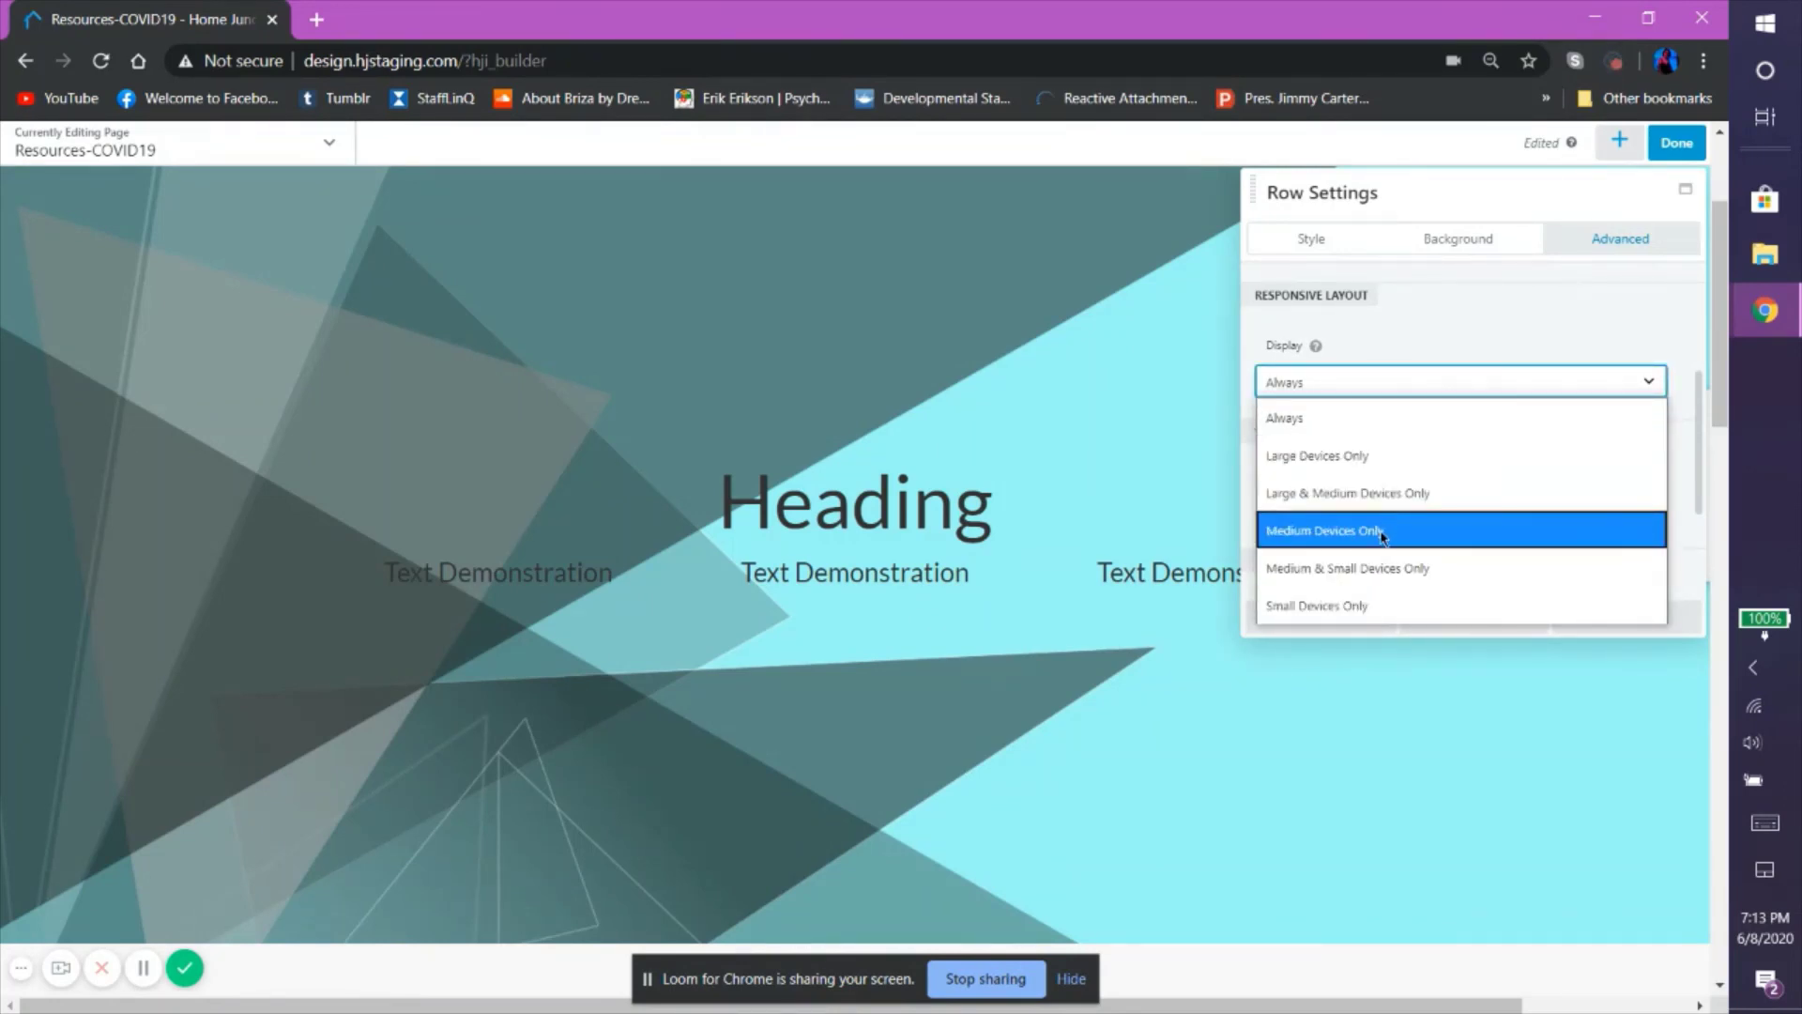
{"action": "left_click", "coordinate": [1436, 382]}
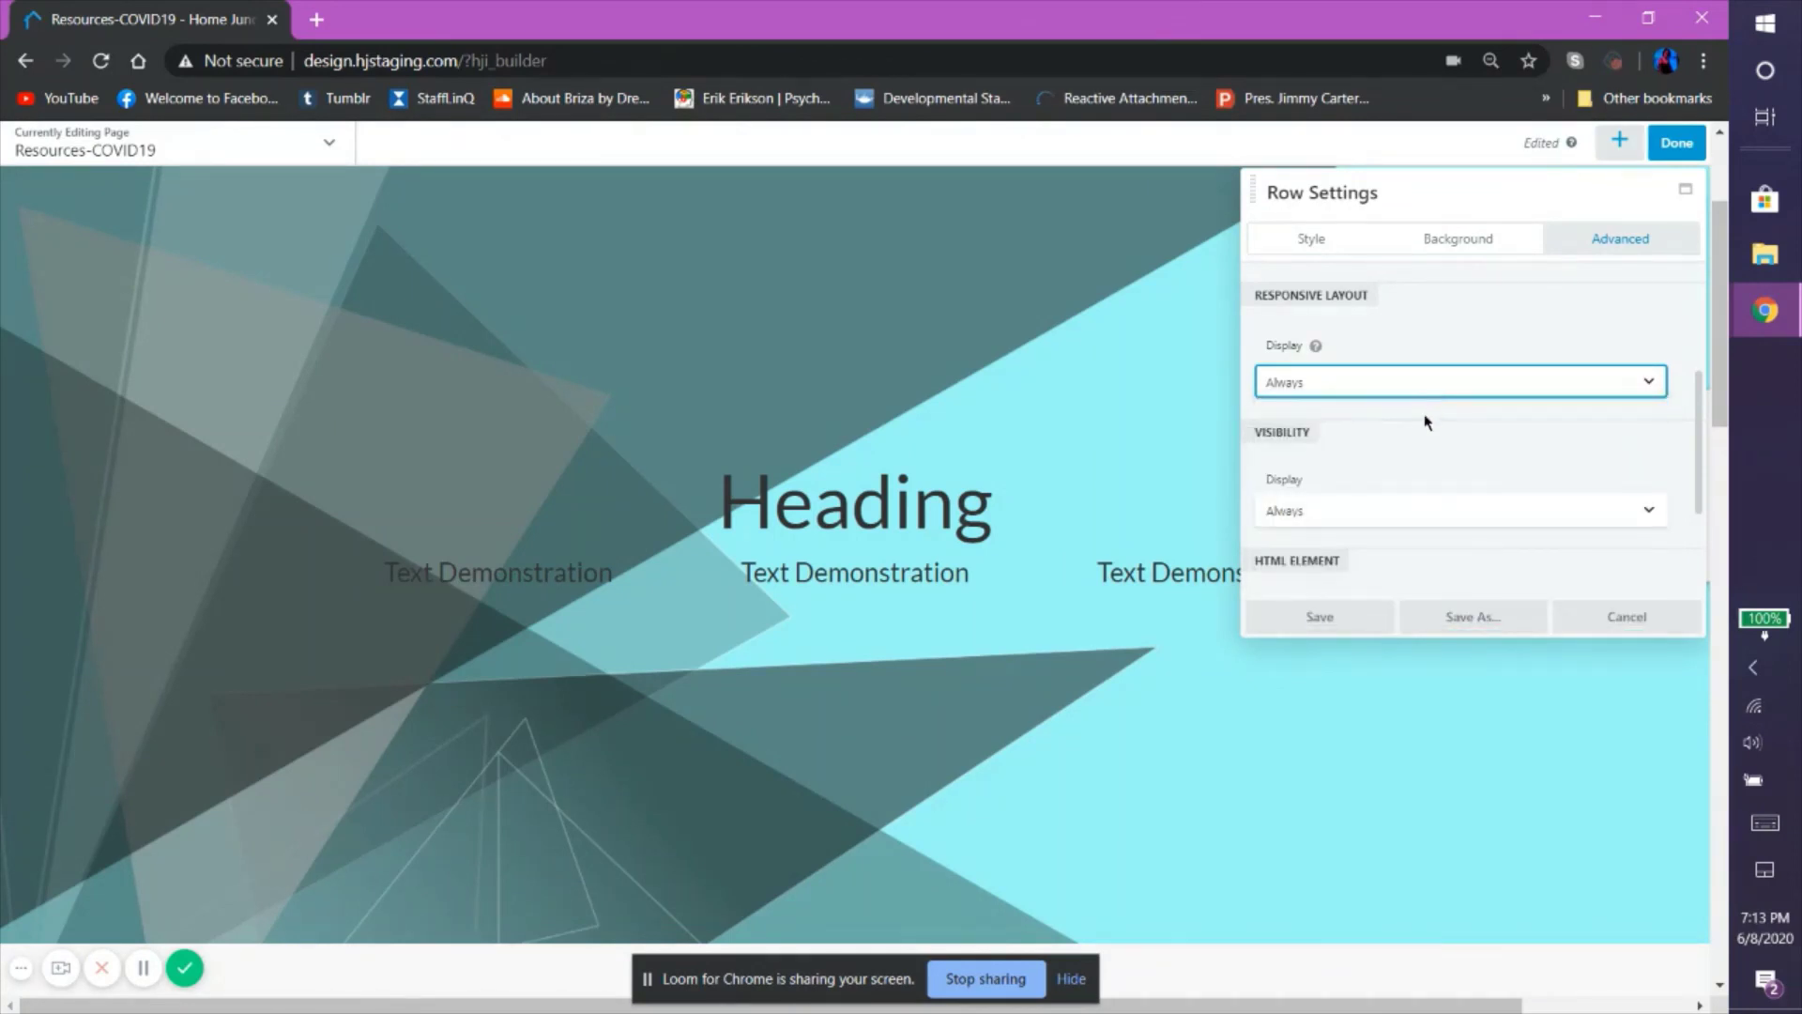
{"action": "scroll", "coordinate": [1424, 414], "scroll_direction": "down", "scroll_amount": 1}
{"action": "left_click", "coordinate": [1422, 403]}
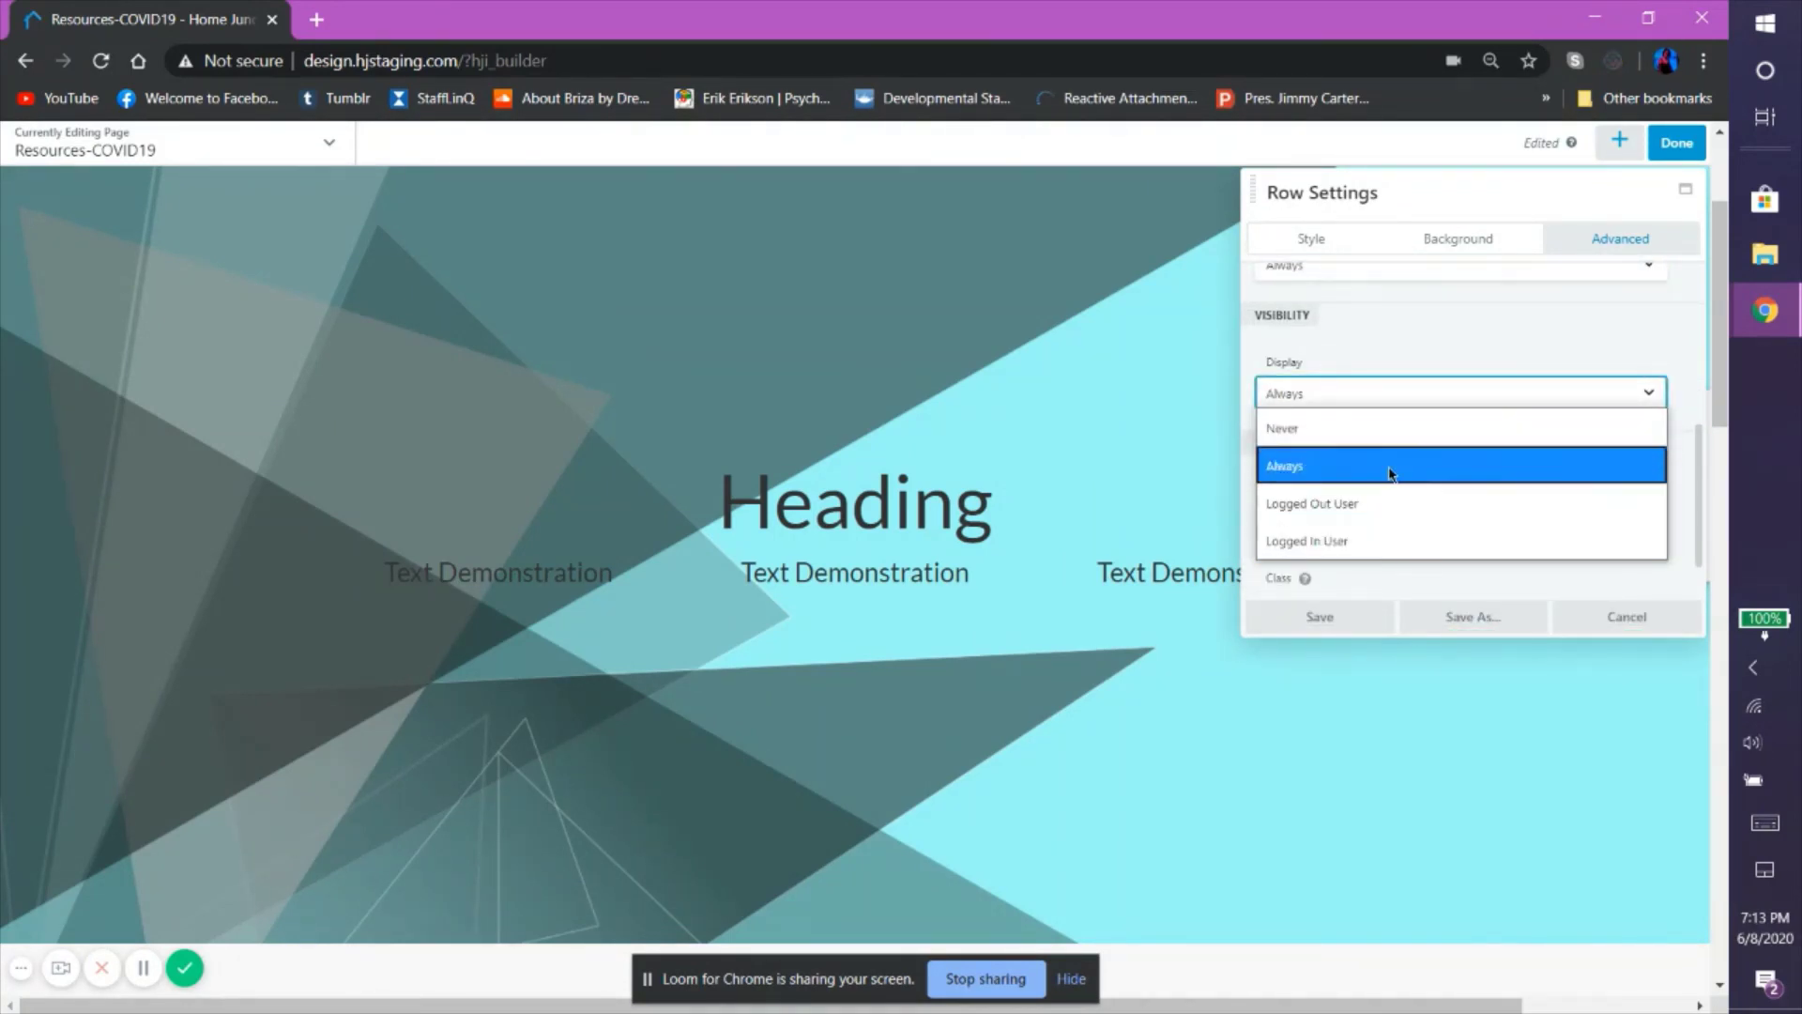
{"action": "left_click", "coordinate": [1448, 391]}
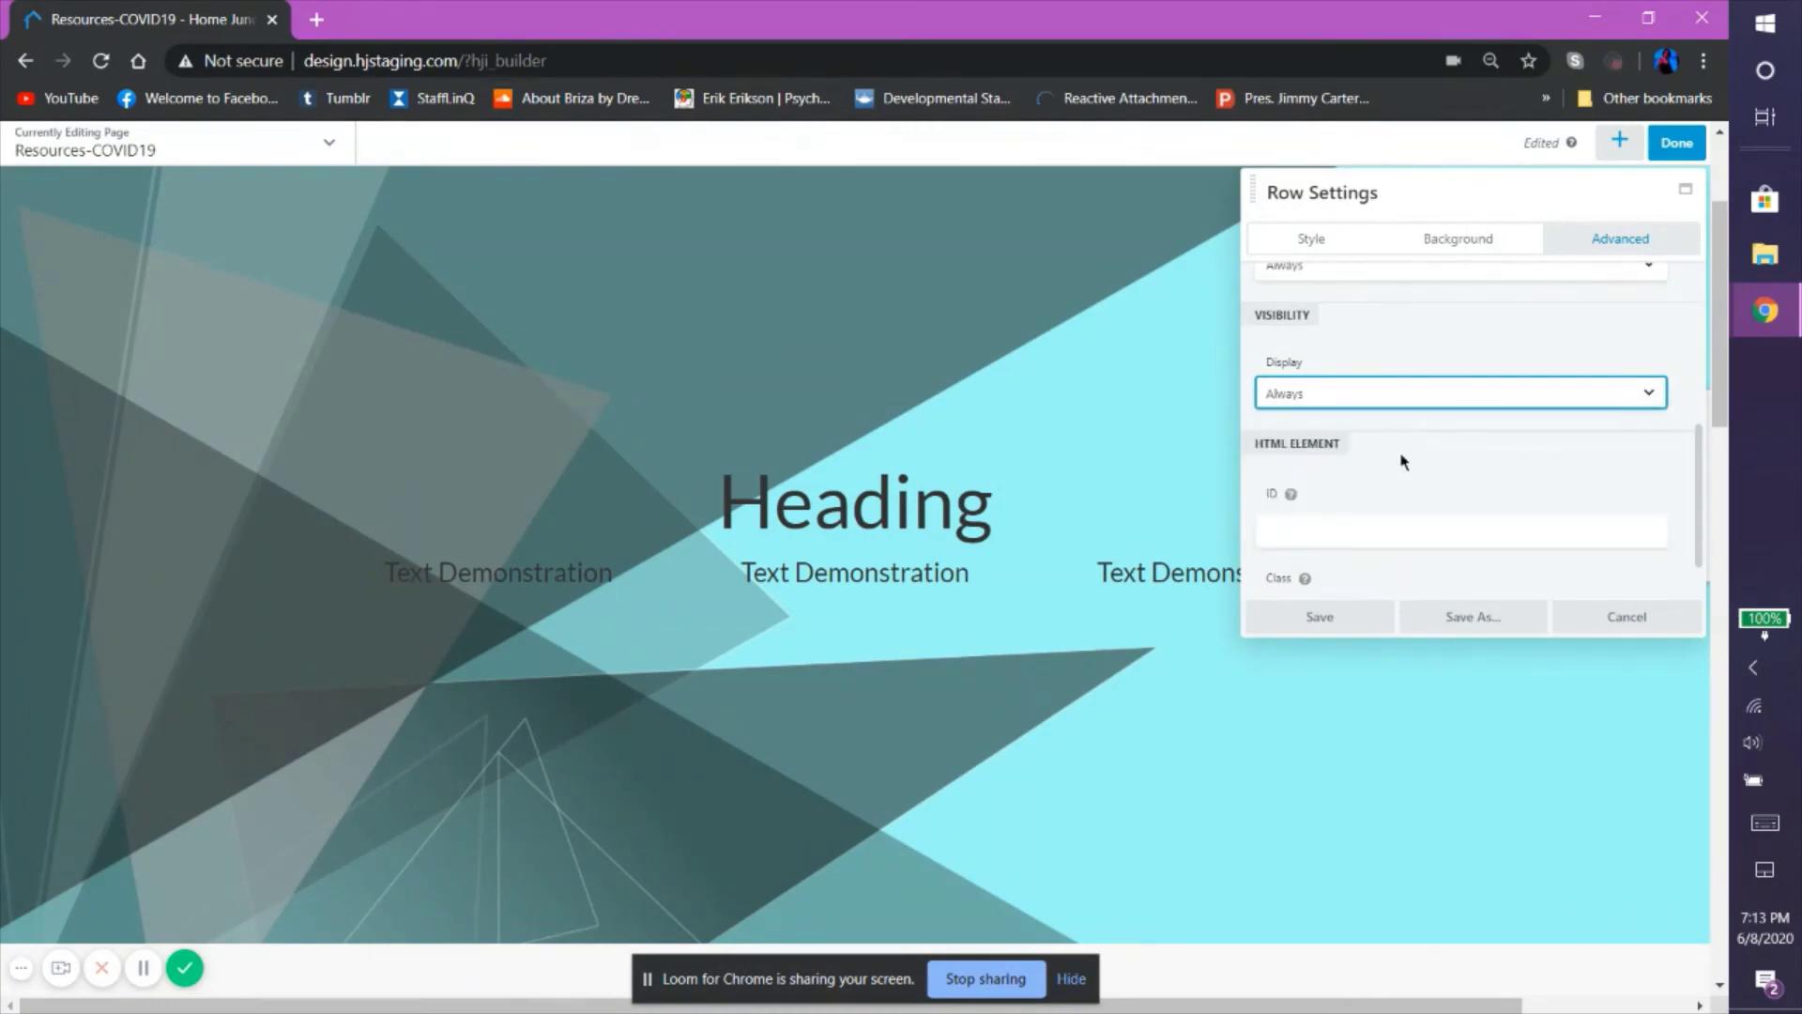
Read the help notes for the row's HTML element ID and Class fields.
{"action": "scroll", "coordinate": [1405, 442], "scroll_direction": "down", "scroll_amount": 1}
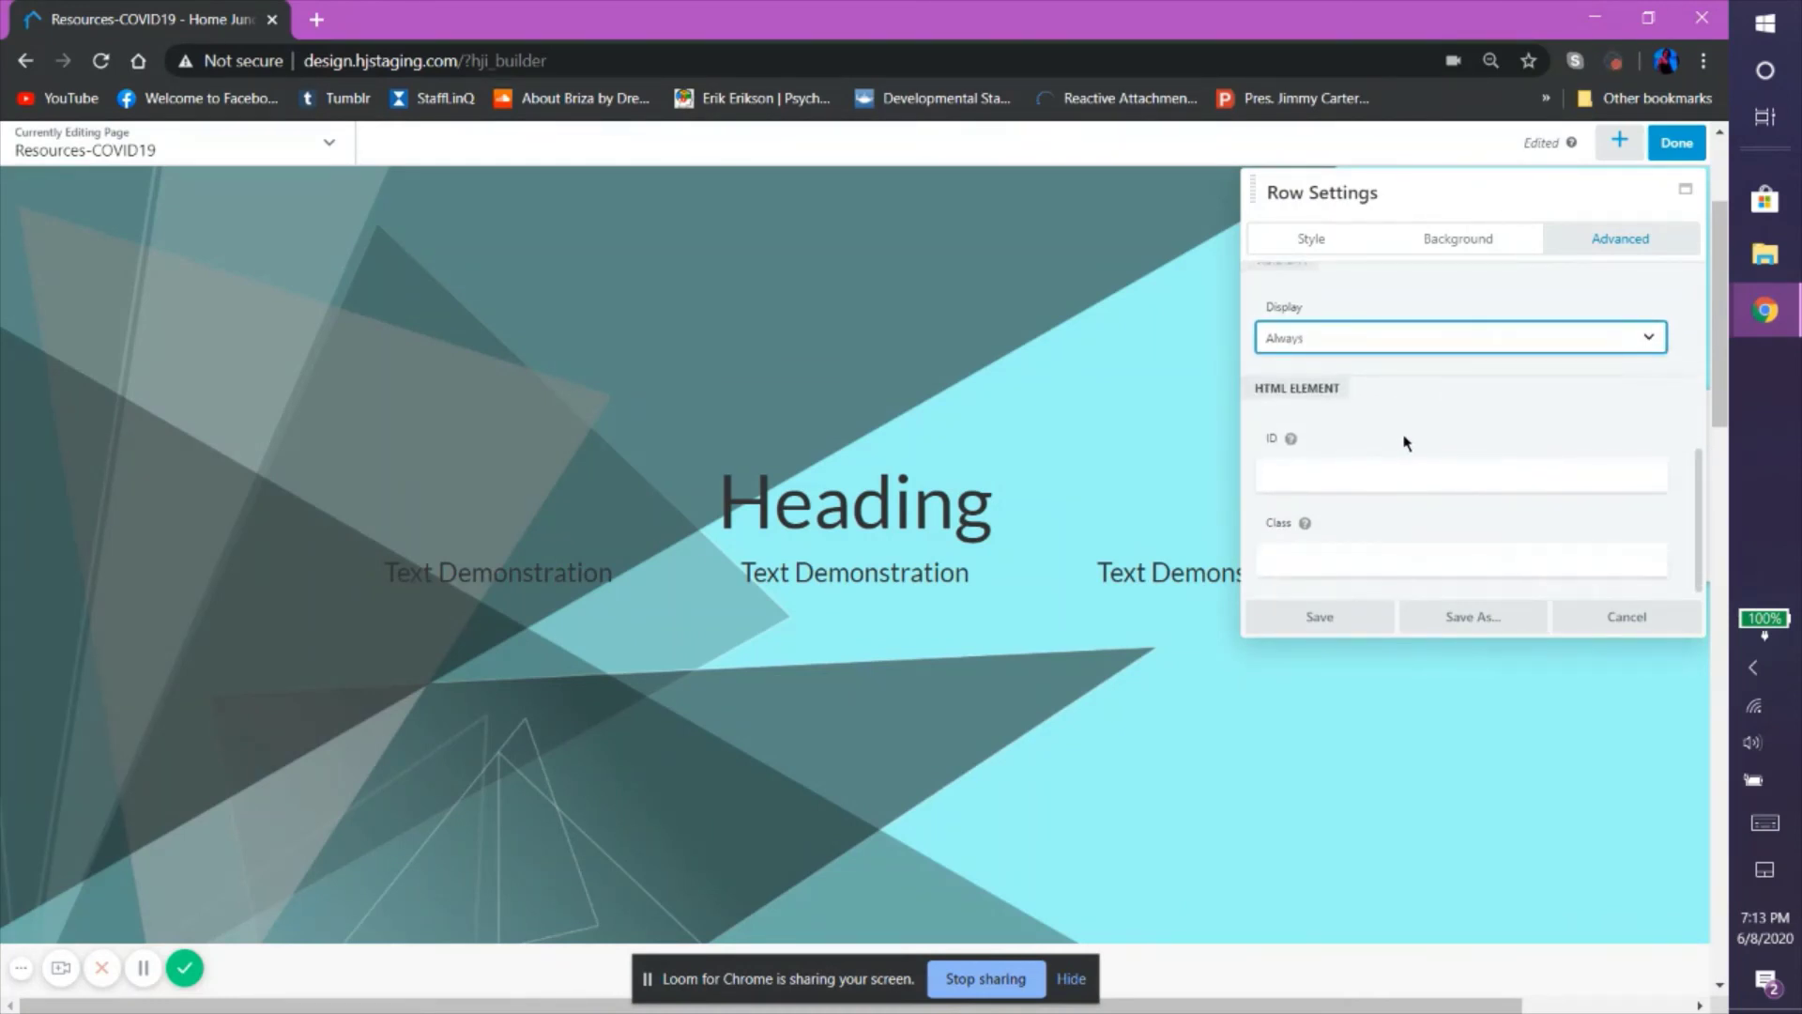
{"action": "mouse_move", "coordinate": [1293, 439]}
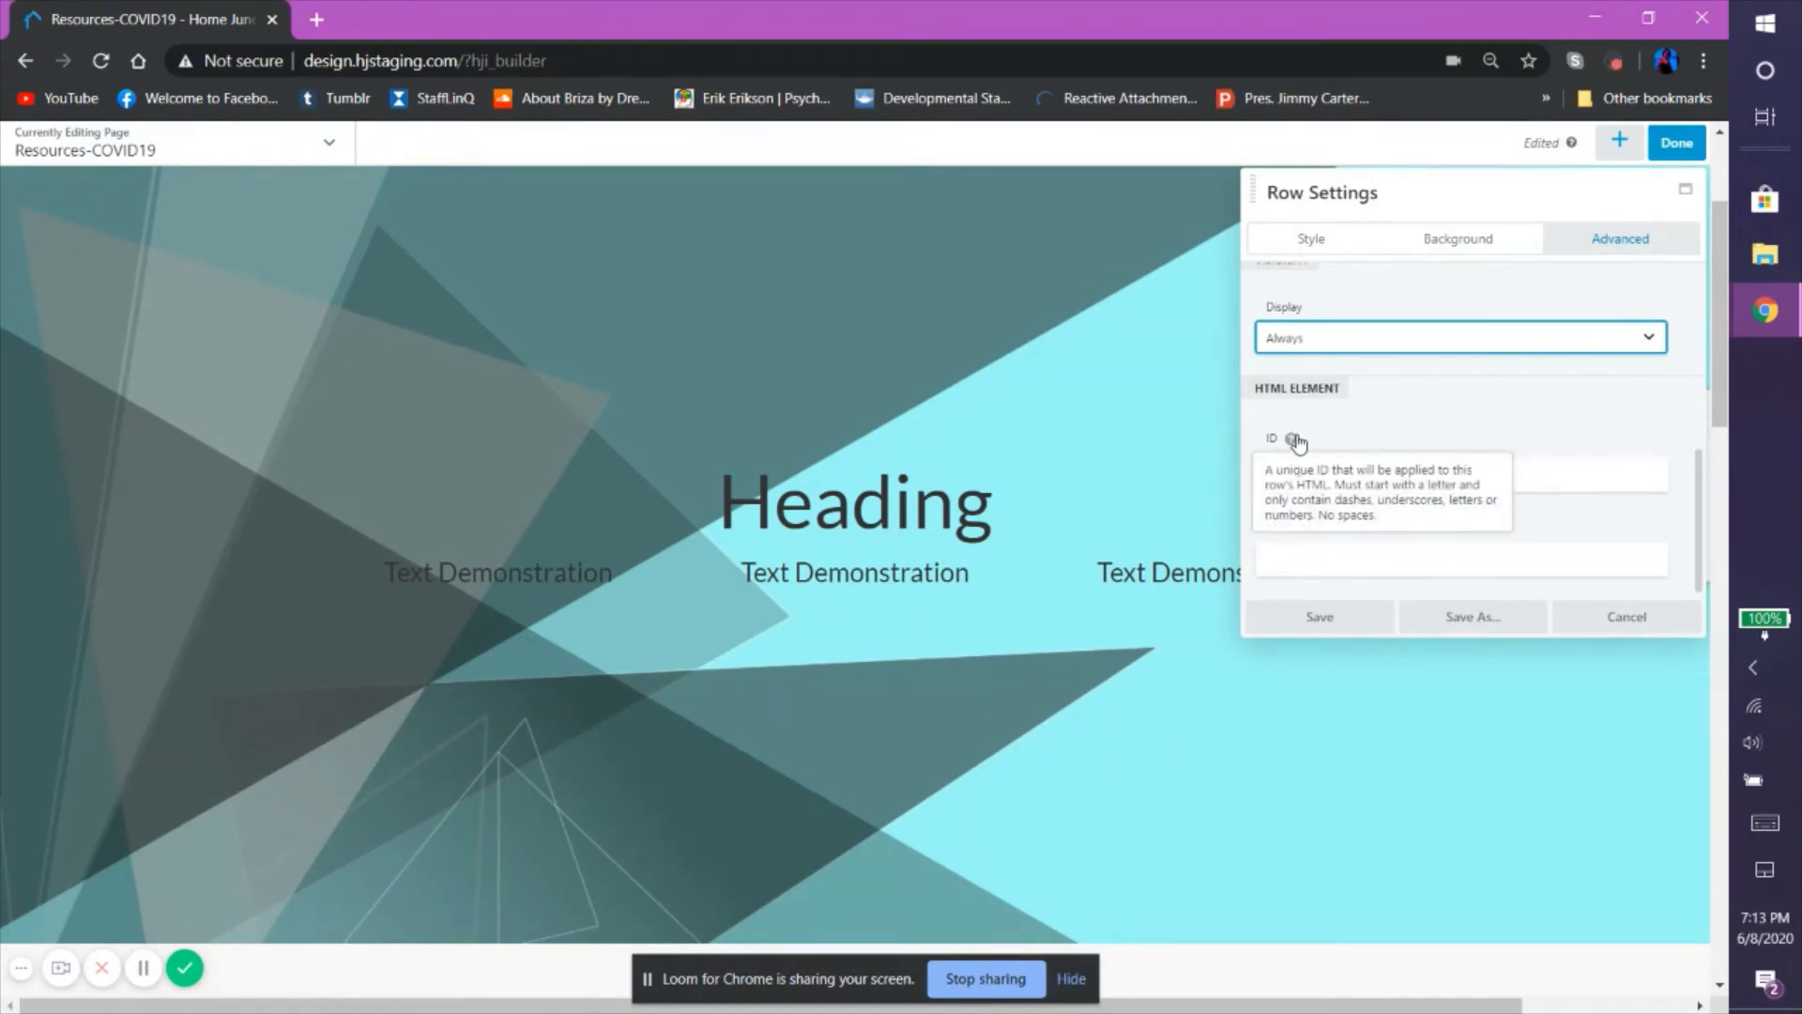
{"action": "mouse_move", "coordinate": [1303, 526]}
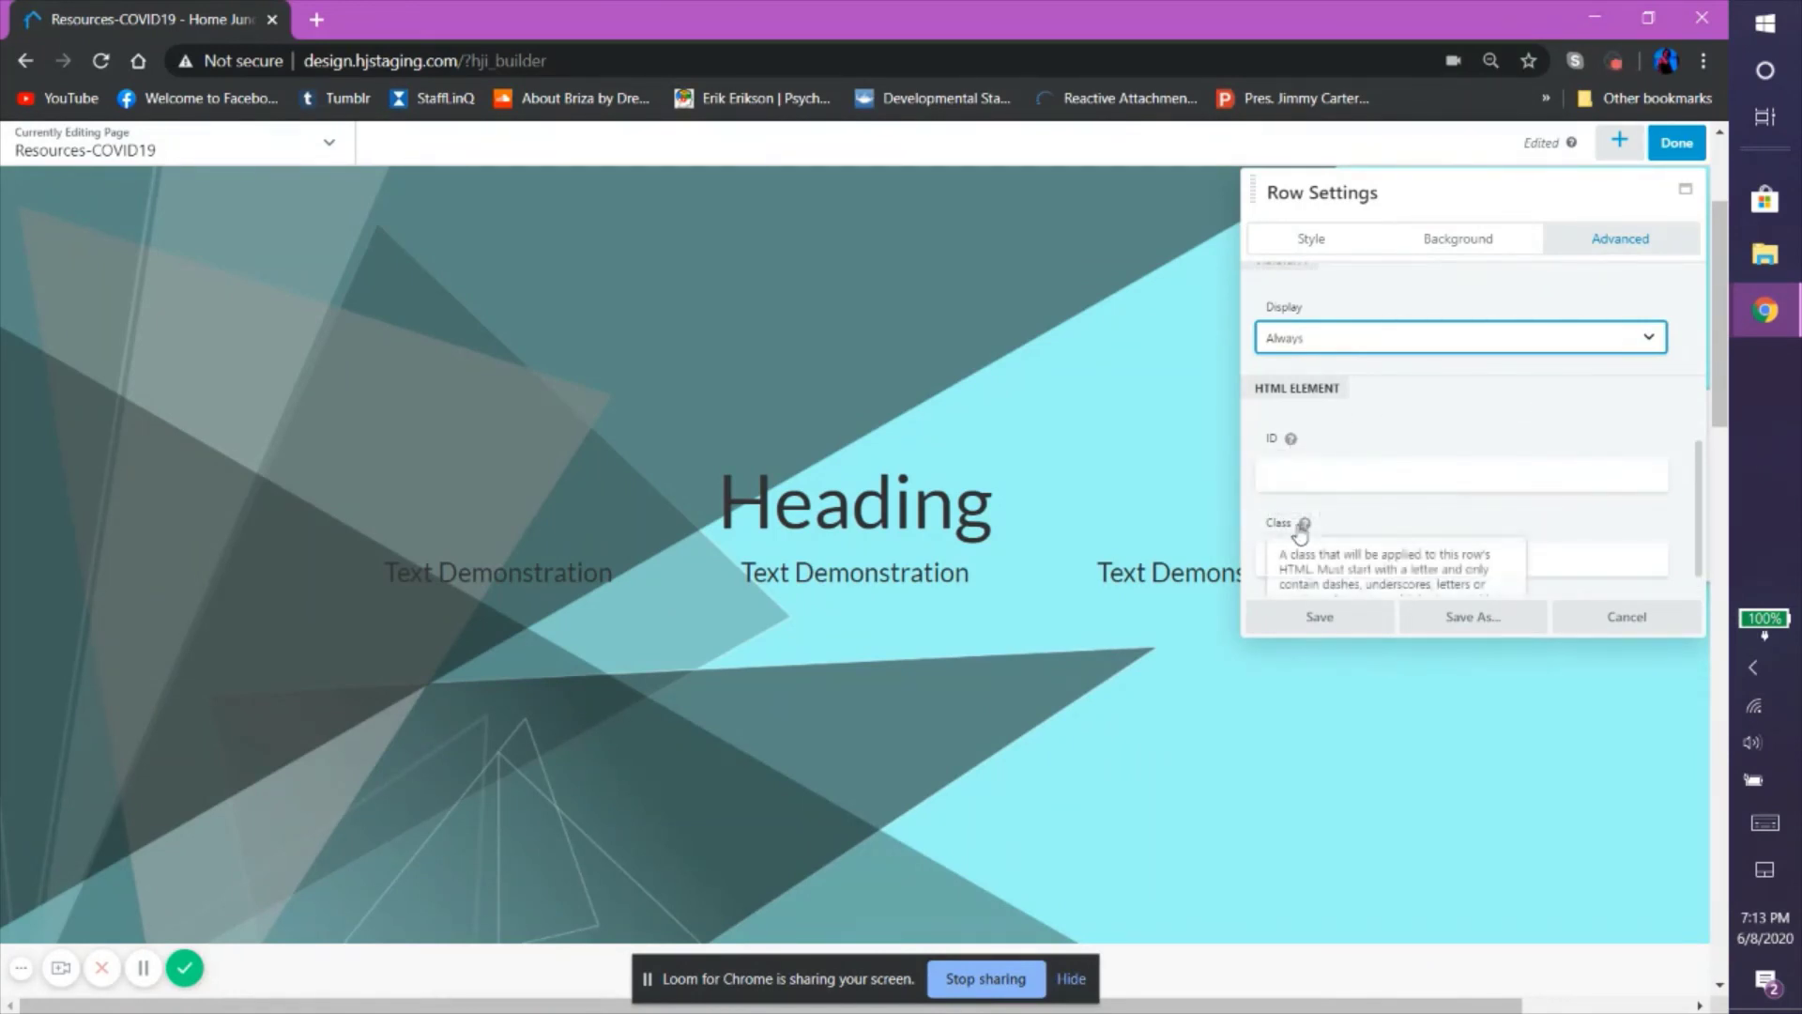
Save the row settings and check the parallax row on the page.
{"action": "left_click", "coordinate": [1351, 620]}
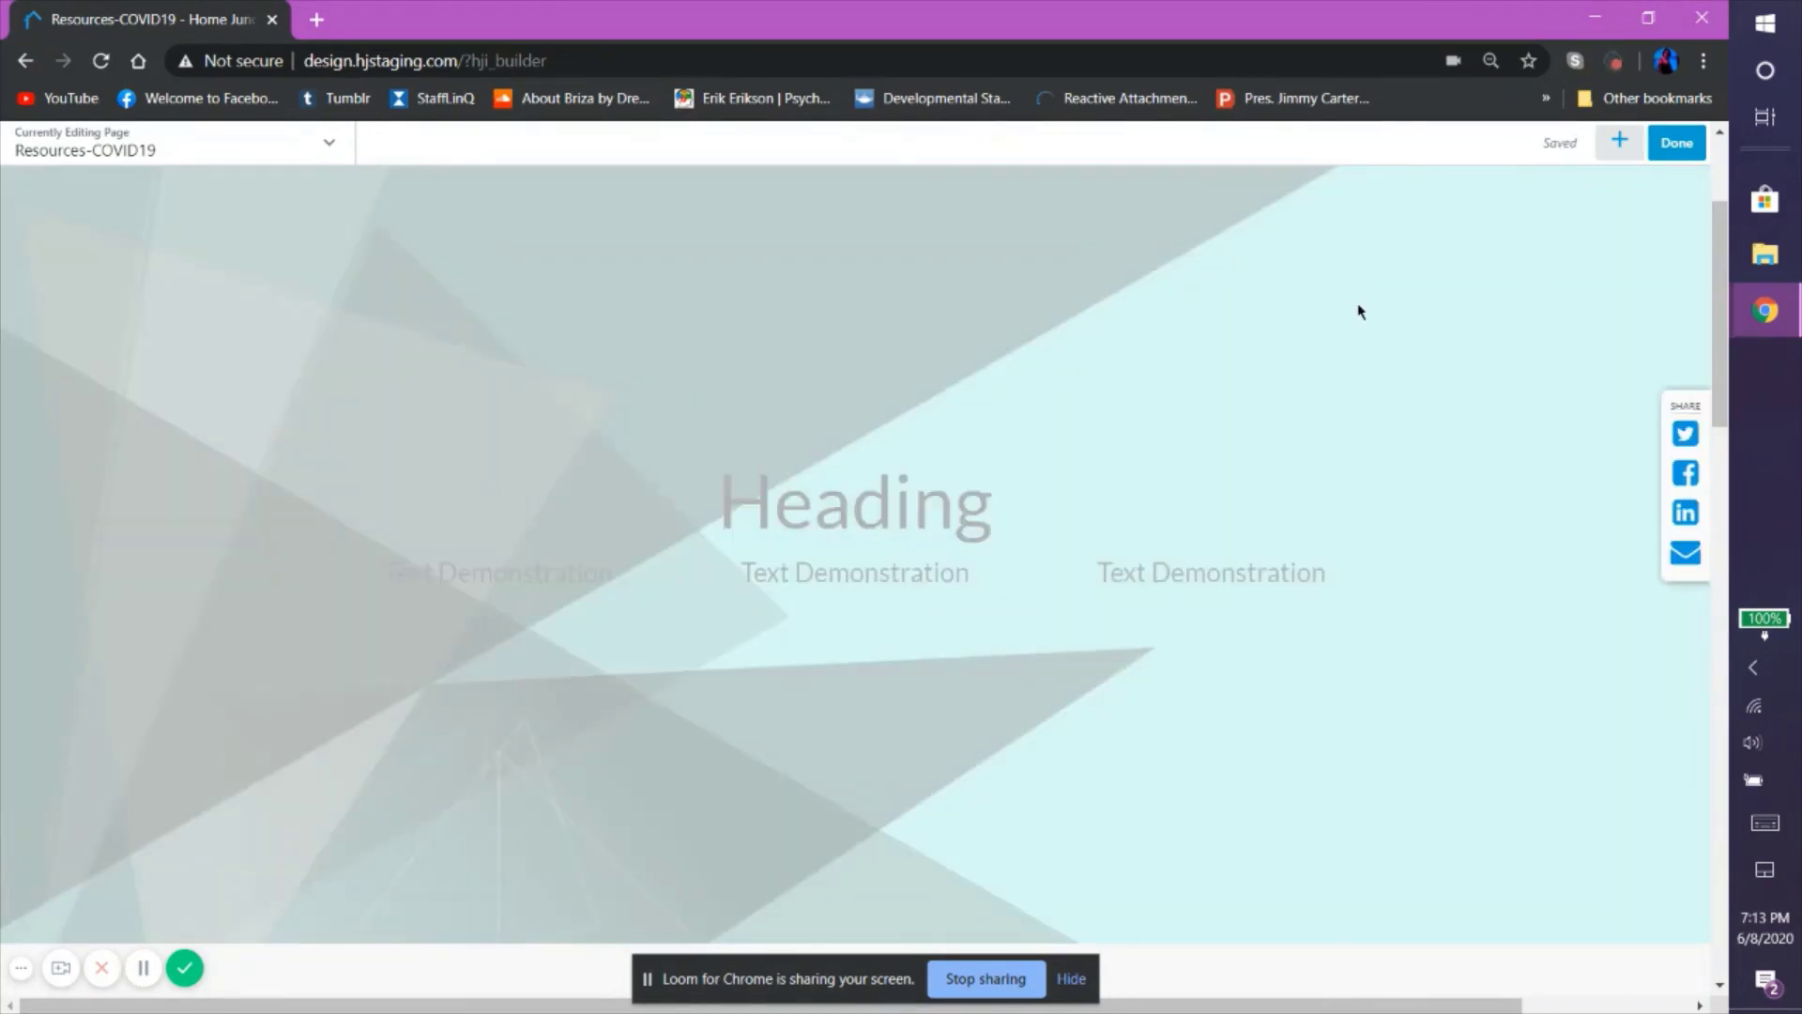
{"action": "scroll", "coordinate": [918, 450], "scroll_direction": "down", "scroll_amount": 4}
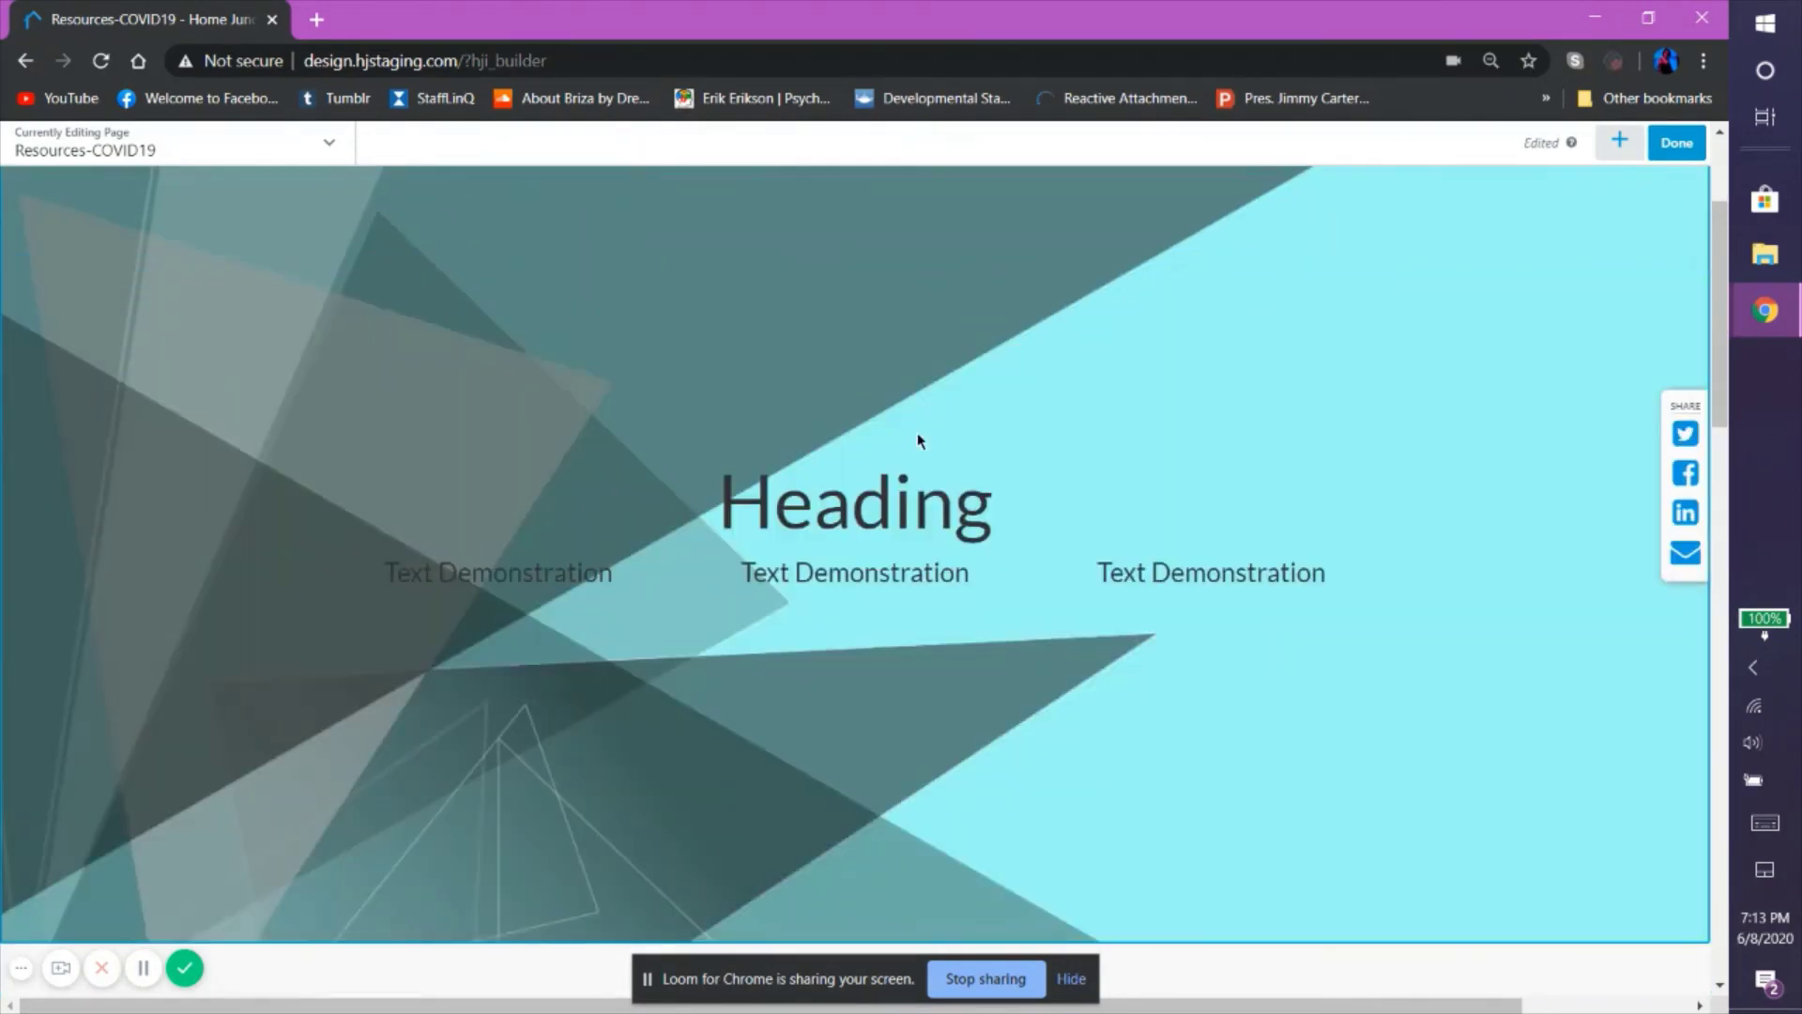
{"action": "scroll", "coordinate": [916, 432], "scroll_direction": "down", "scroll_amount": 3}
{"action": "scroll", "coordinate": [918, 442], "scroll_direction": "down", "scroll_amount": 5}
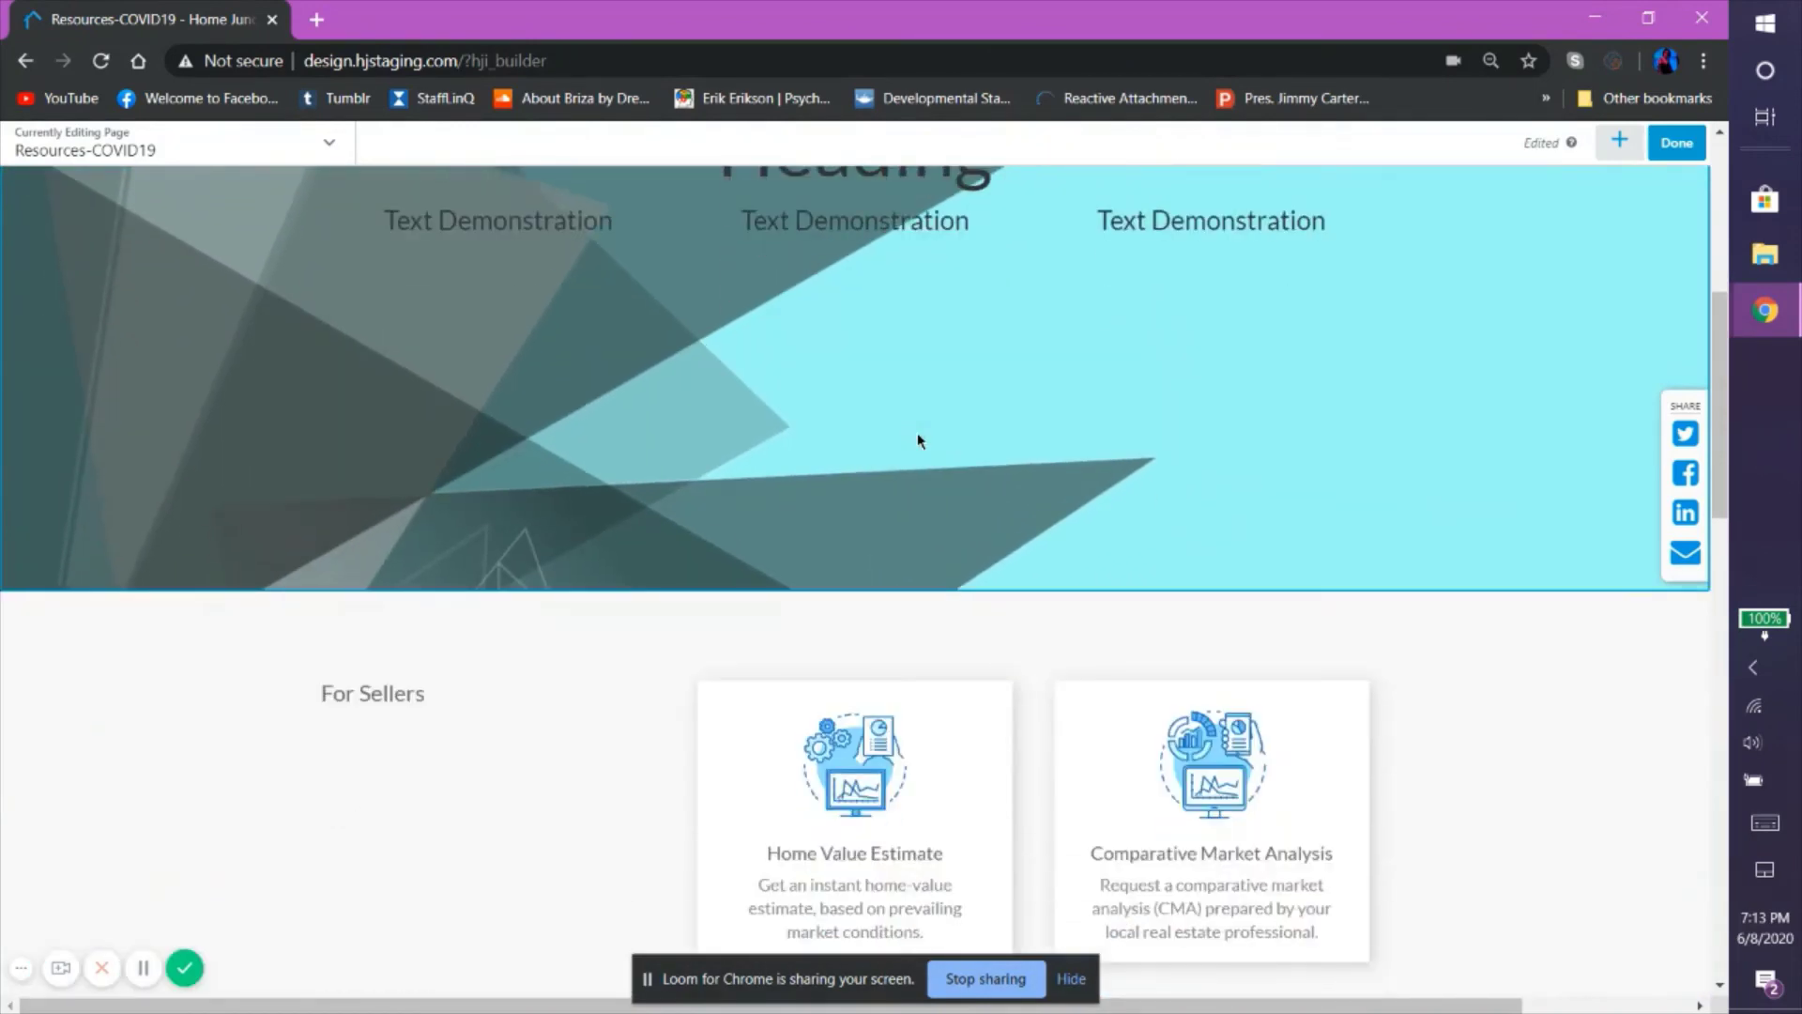
{"action": "scroll", "coordinate": [917, 441], "scroll_direction": "down", "scroll_amount": 2}
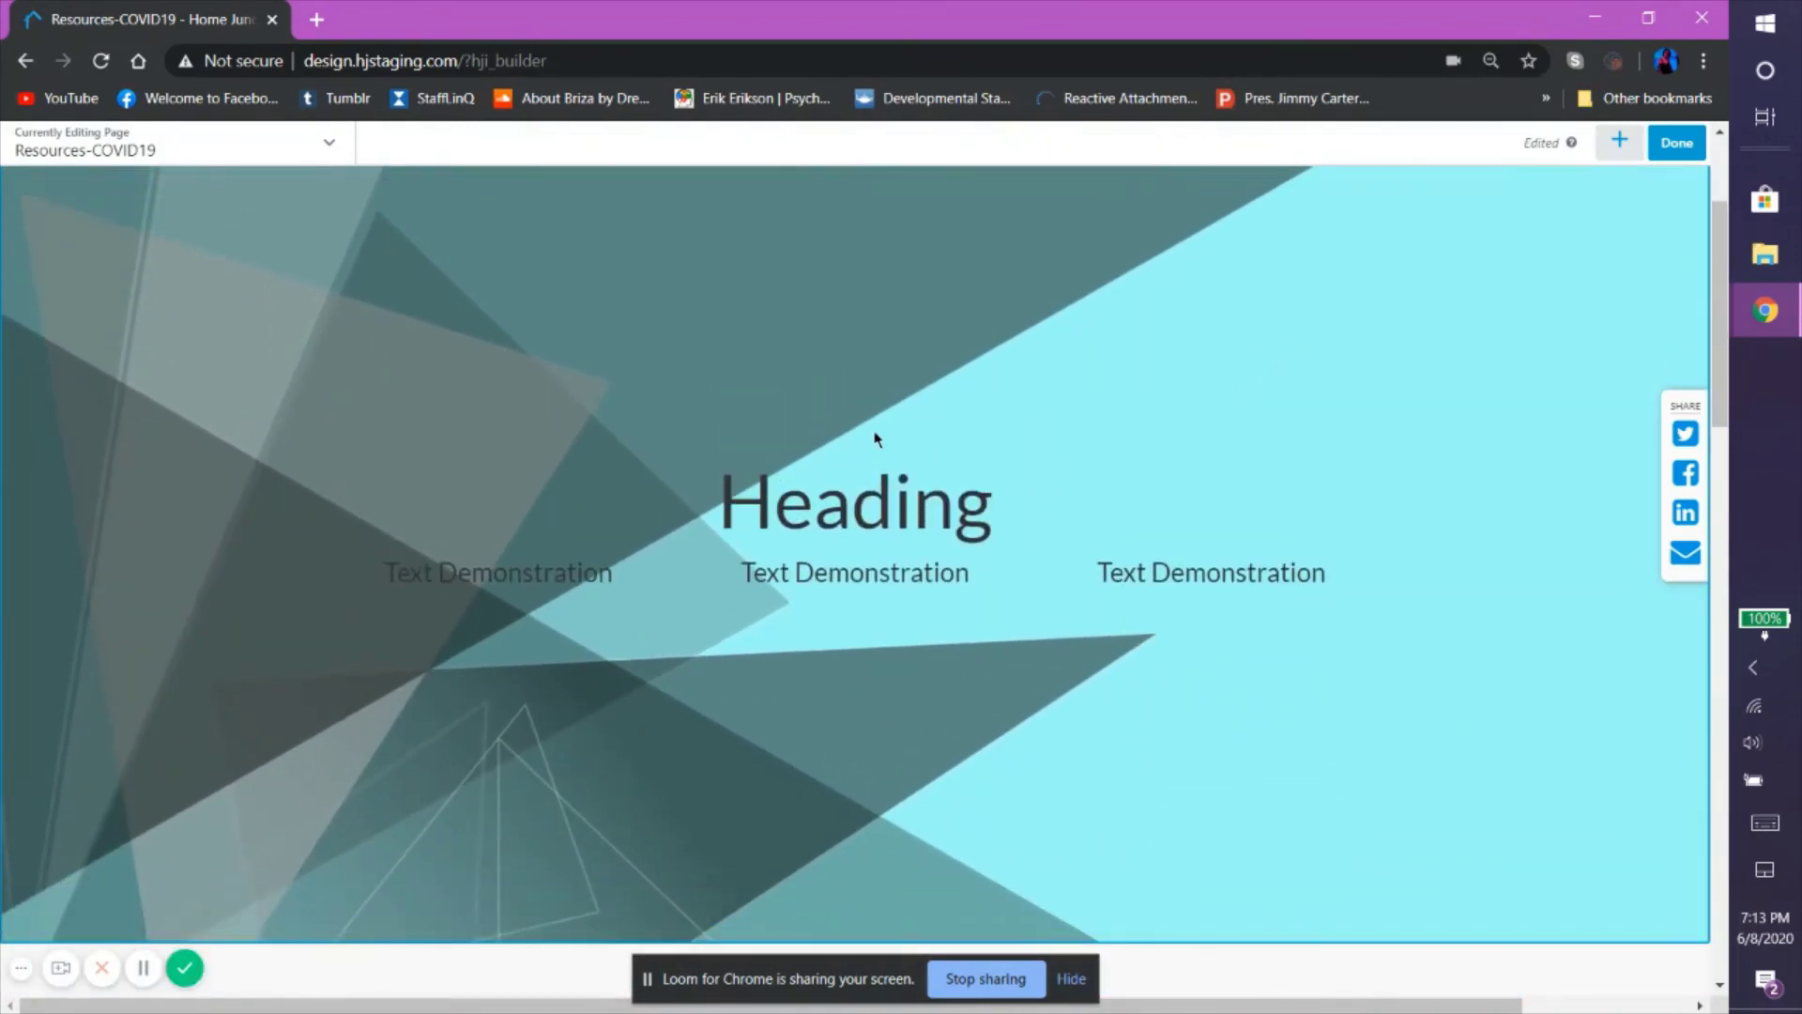